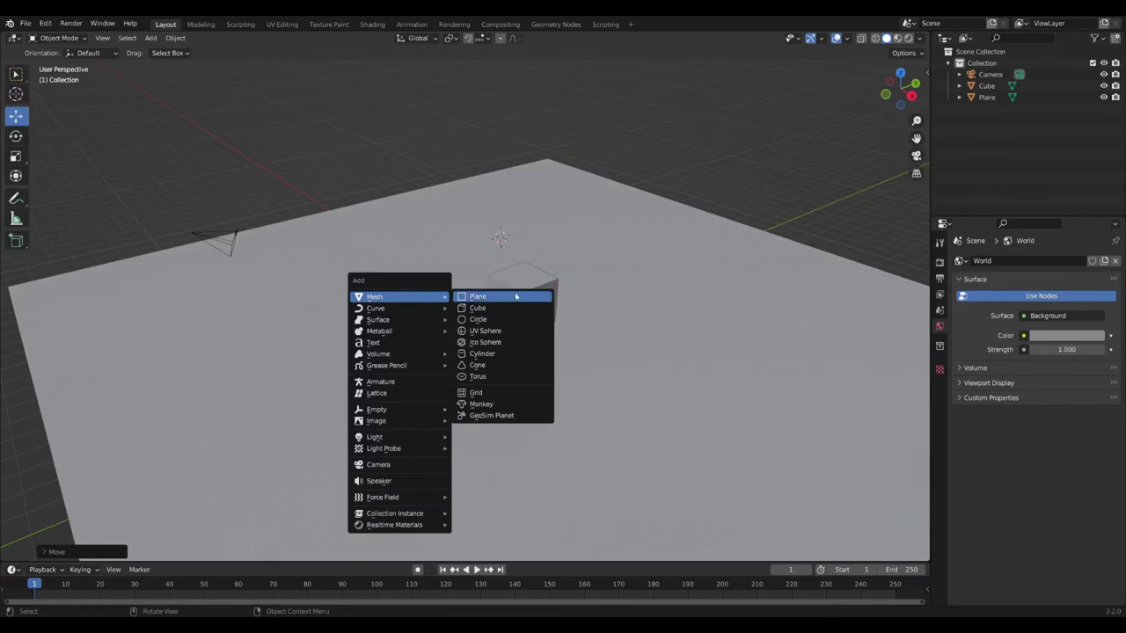
# Step: Add a plane and move it in front of the camera, raised above the ground
pyautogui.click(511, 297)
pyautogui.moveTo(444, 315); pyautogui.dragTo(393, 394, button='middle')
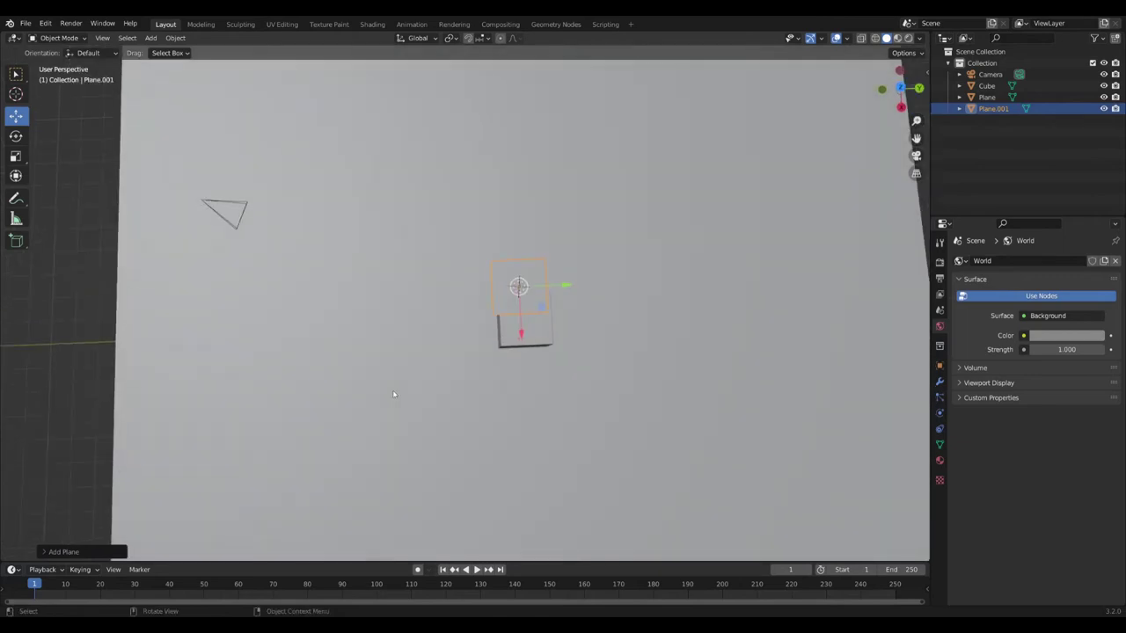
pyautogui.press('KP_7')
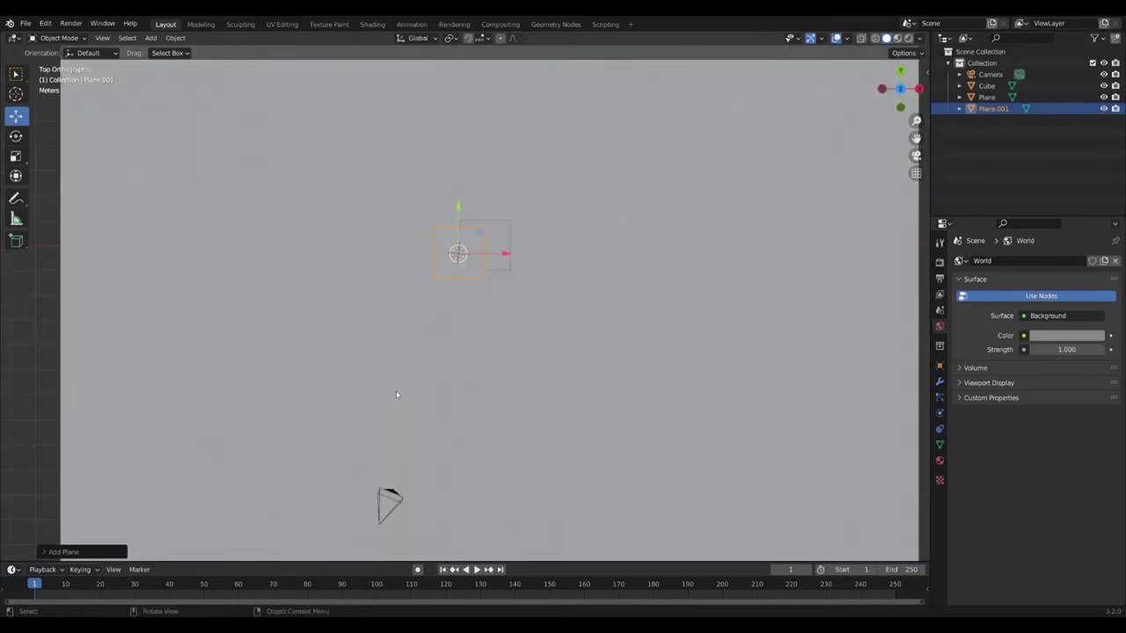
pyautogui.moveTo(461, 211); pyautogui.dragTo(456, 429)
pyautogui.moveTo(415, 378); pyautogui.dragTo(476, 411)
pyautogui.moveTo(476, 412); pyautogui.dragTo(492, 299, button='middle')
pyautogui.moveTo(314, 193); pyautogui.dragTo(317, 160)
pyautogui.moveTo(318, 160); pyautogui.dragTo(308, 331, button='middle')
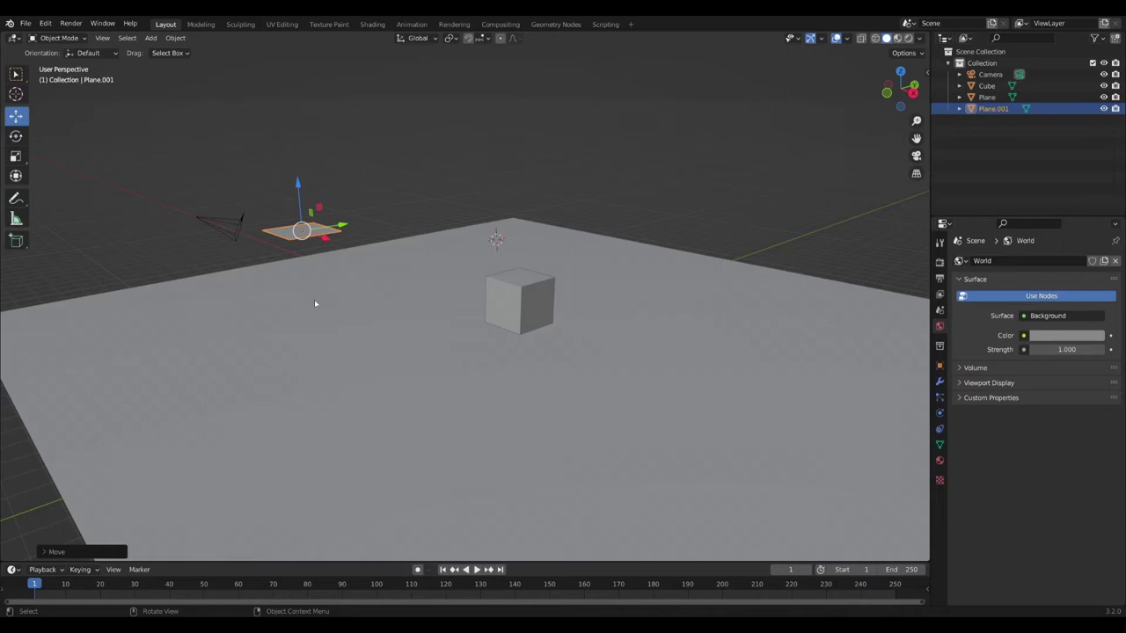
# Step: Scale the new plane up to several times its size and tilt it slightly
pyautogui.press('s')
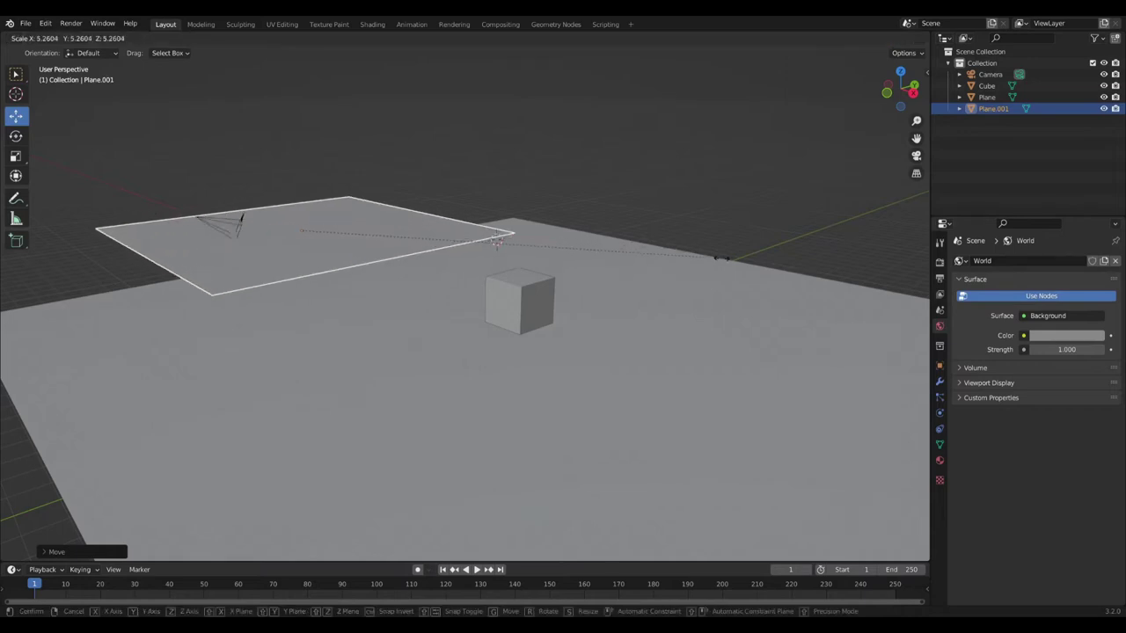
pyautogui.click(645, 263)
pyautogui.moveTo(238, 311); pyautogui.dragTo(289, 326, button='middle')
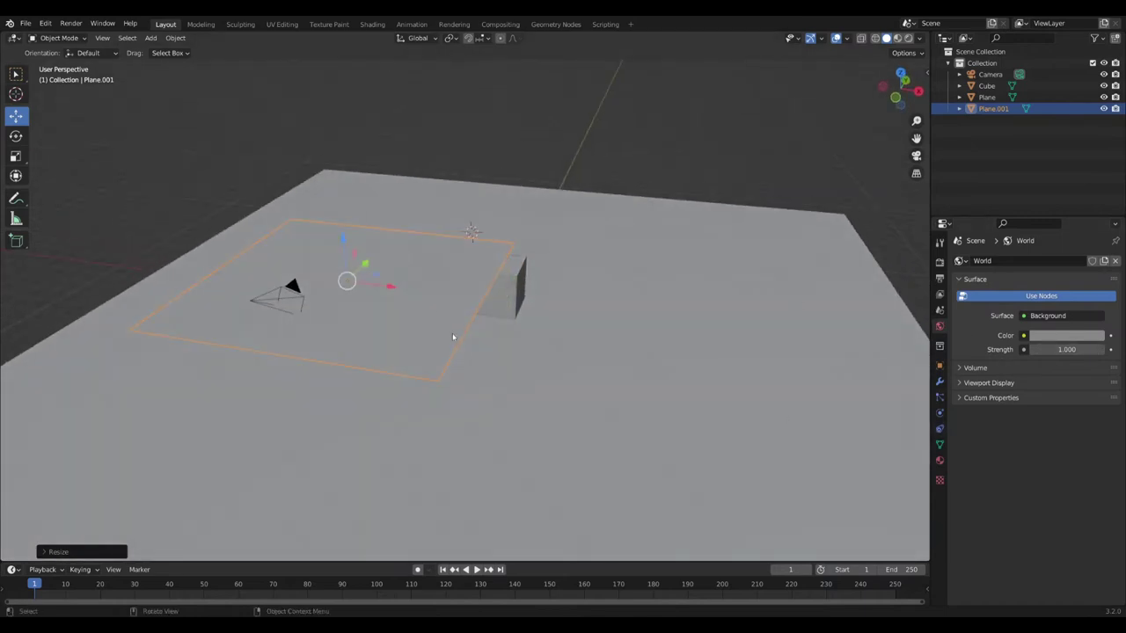
pyautogui.moveTo(642, 385); pyautogui.dragTo(587, 385, button='middle')
pyautogui.click(15, 135)
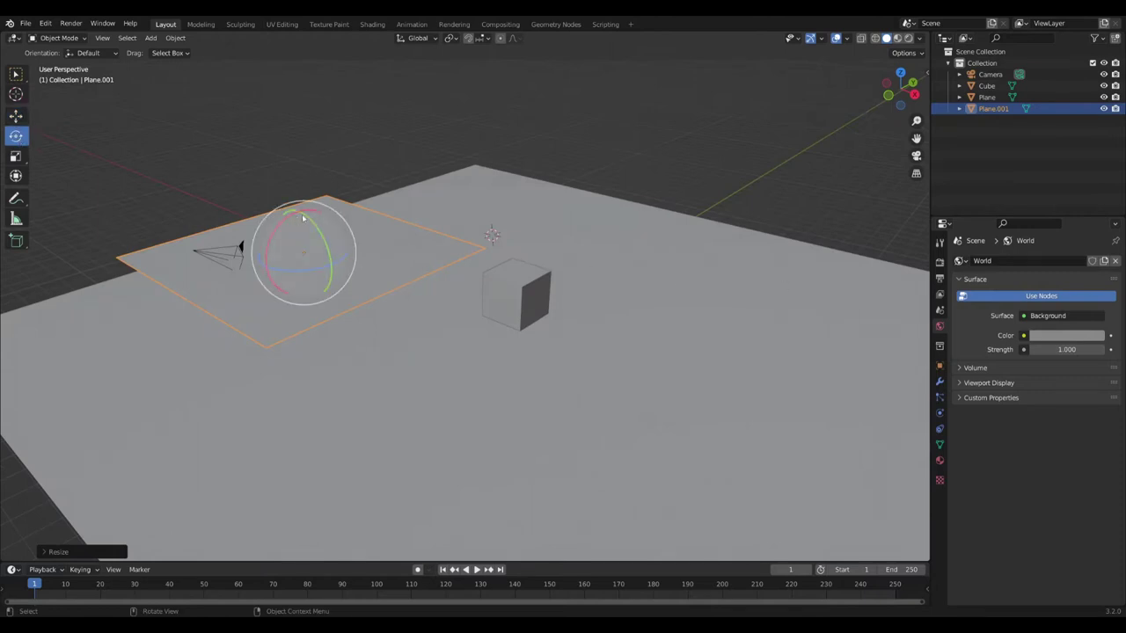
pyautogui.moveTo(302, 218)
pyautogui.mouseDown()
pyautogui.moveTo(273, 244)
pyautogui.moveTo(282, 237)
pyautogui.moveTo(241, 244)
pyautogui.moveTo(307, 226)
pyautogui.moveTo(308, 236)
pyautogui.mouseUp()
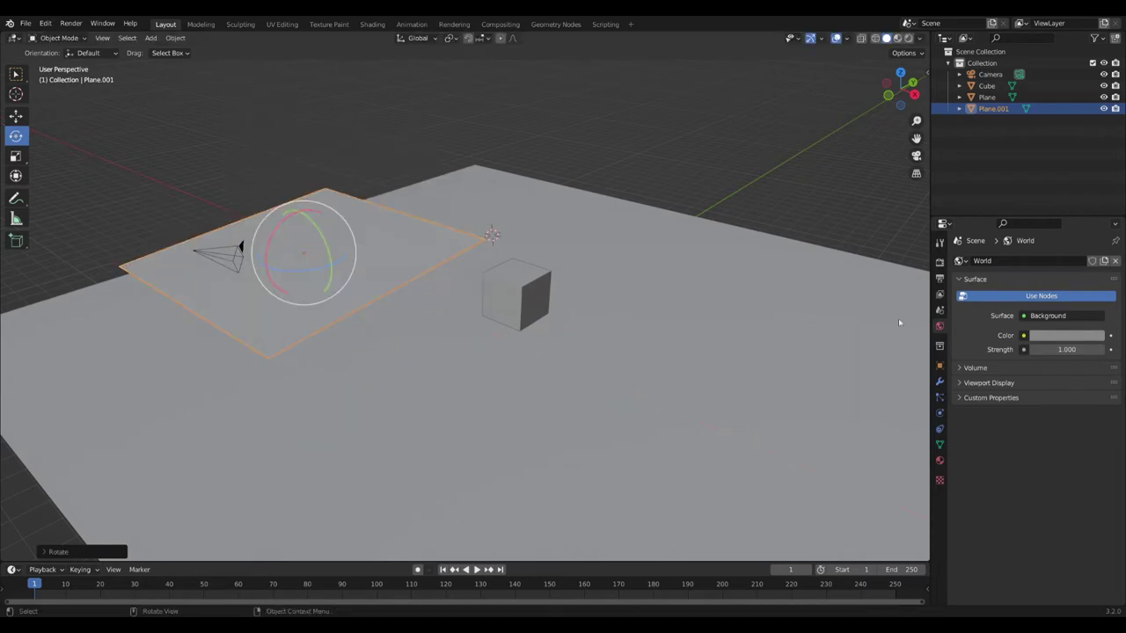
# Step: Add a Track To constraint to the tilted plane with the Camera as its target
pyautogui.click(940, 429)
pyautogui.click(993, 262)
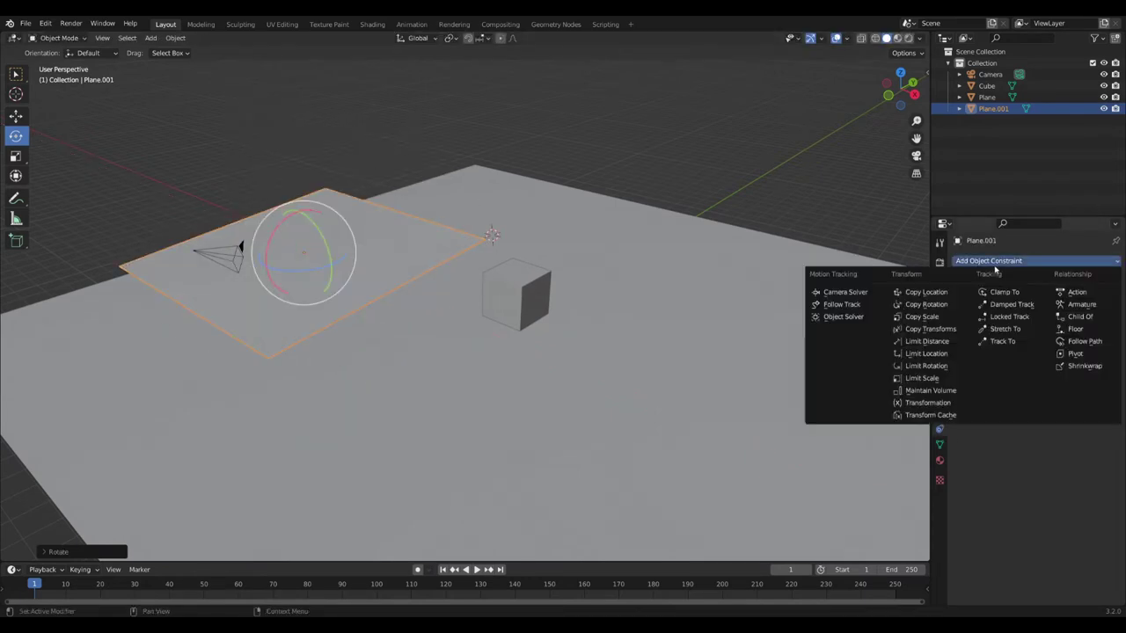
pyautogui.press('Escape')
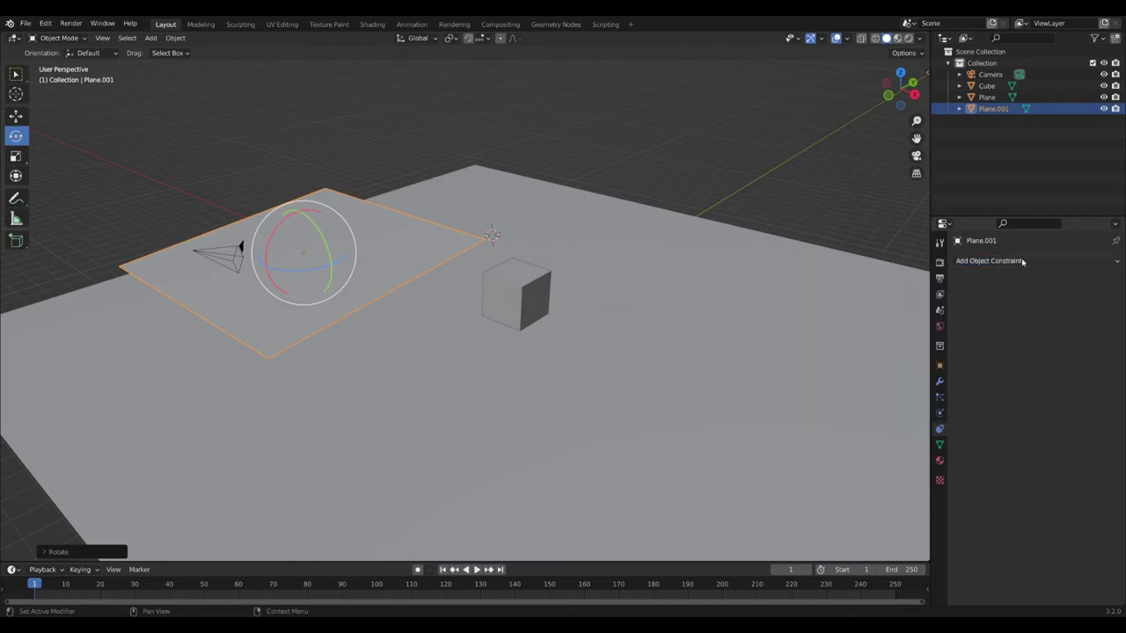
pyautogui.click(1007, 261)
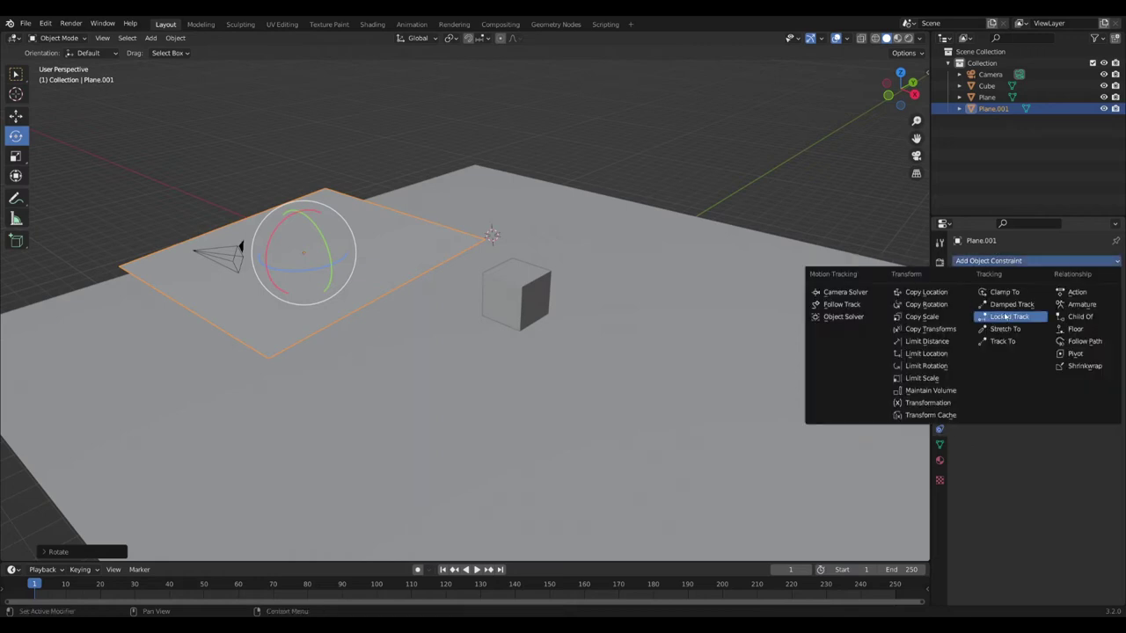
pyautogui.click(1027, 342)
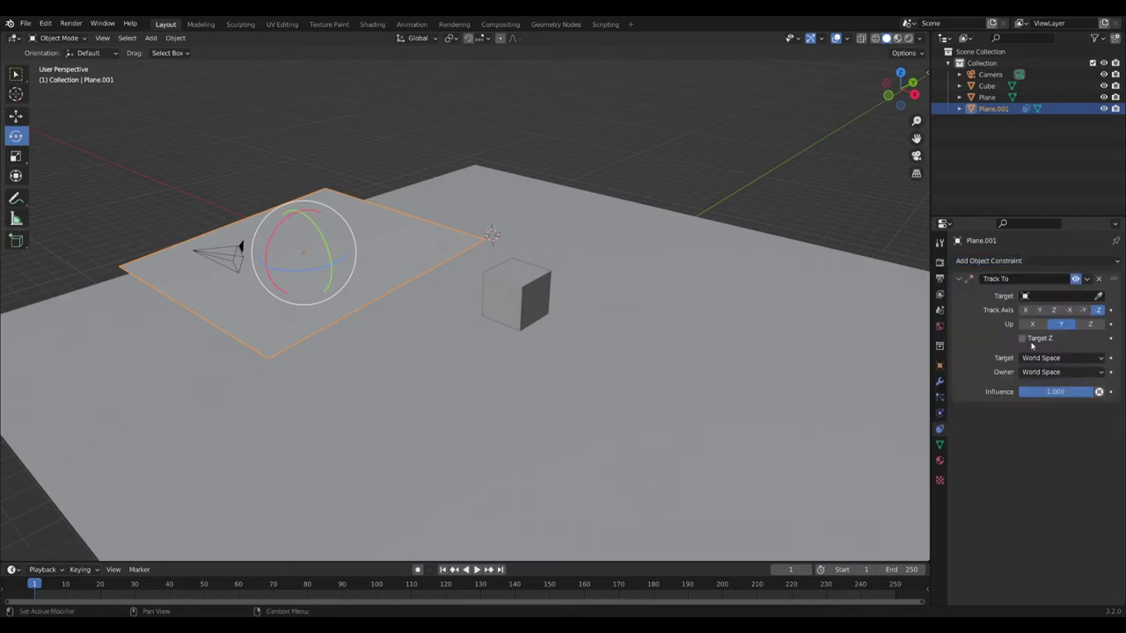
pyautogui.click(1099, 296)
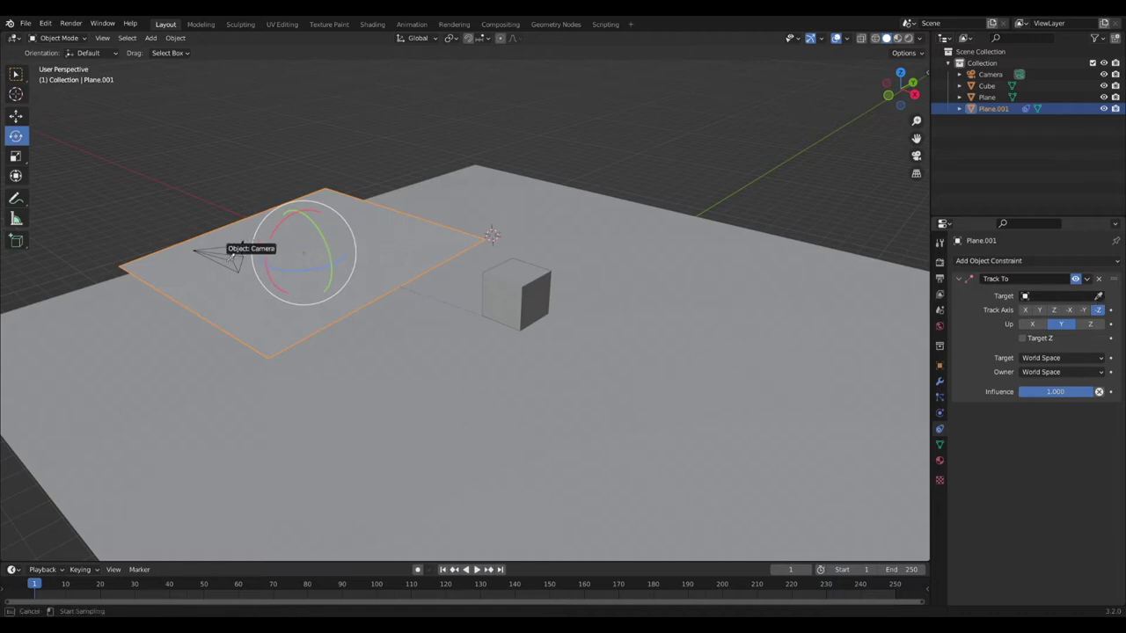
pyautogui.click(226, 254)
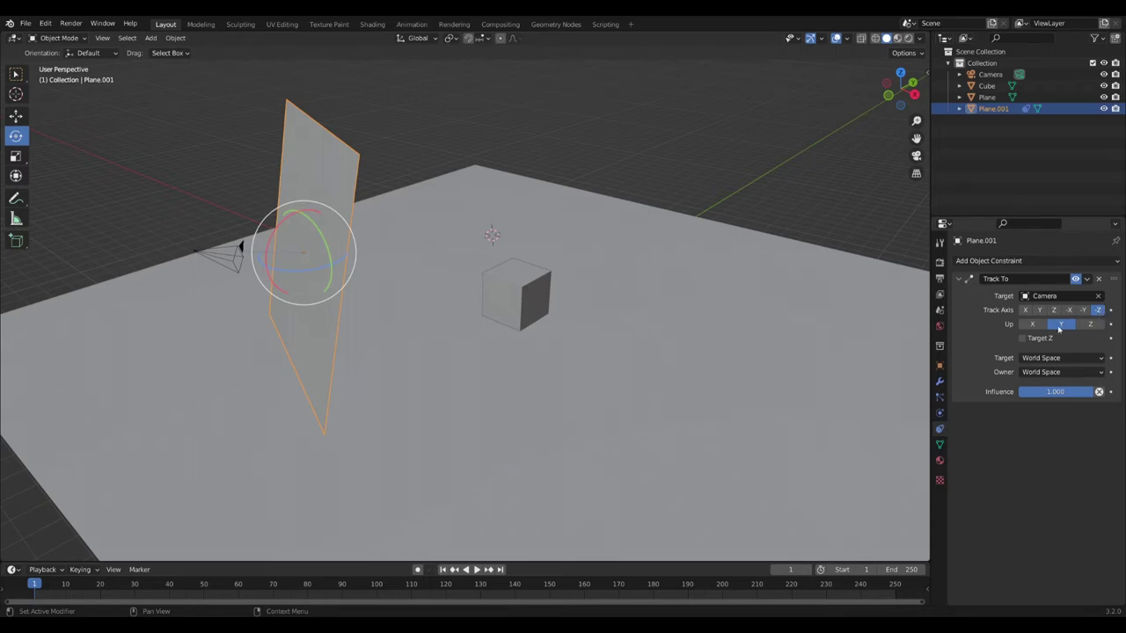
pyautogui.moveTo(468, 390); pyautogui.dragTo(571, 358, button='middle')
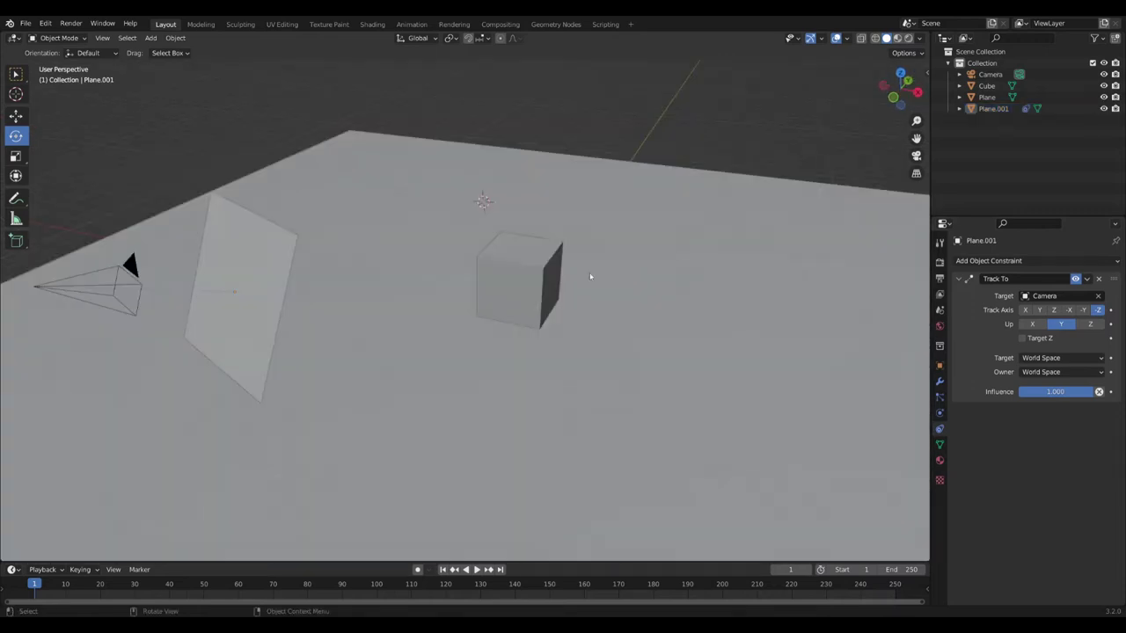
# Step: Give the camera-facing plane a new material named Rain
pyautogui.click(255, 279)
pyautogui.moveTo(409, 338); pyautogui.dragTo(436, 321, button='middle')
pyautogui.click(16, 116)
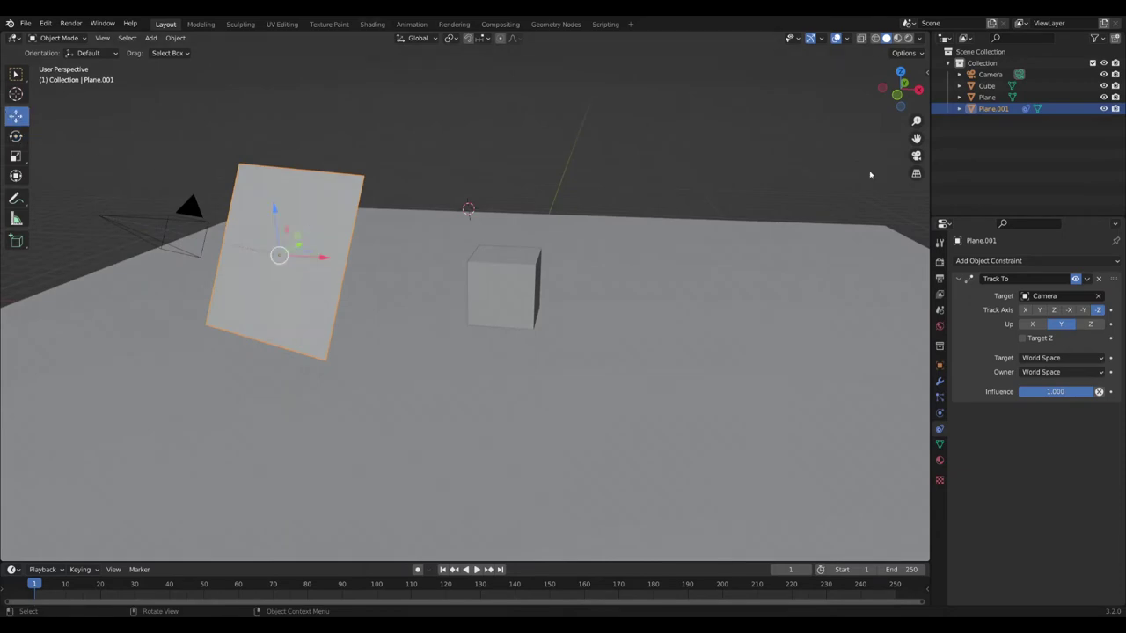
pyautogui.click(939, 460)
pyautogui.click(1011, 308)
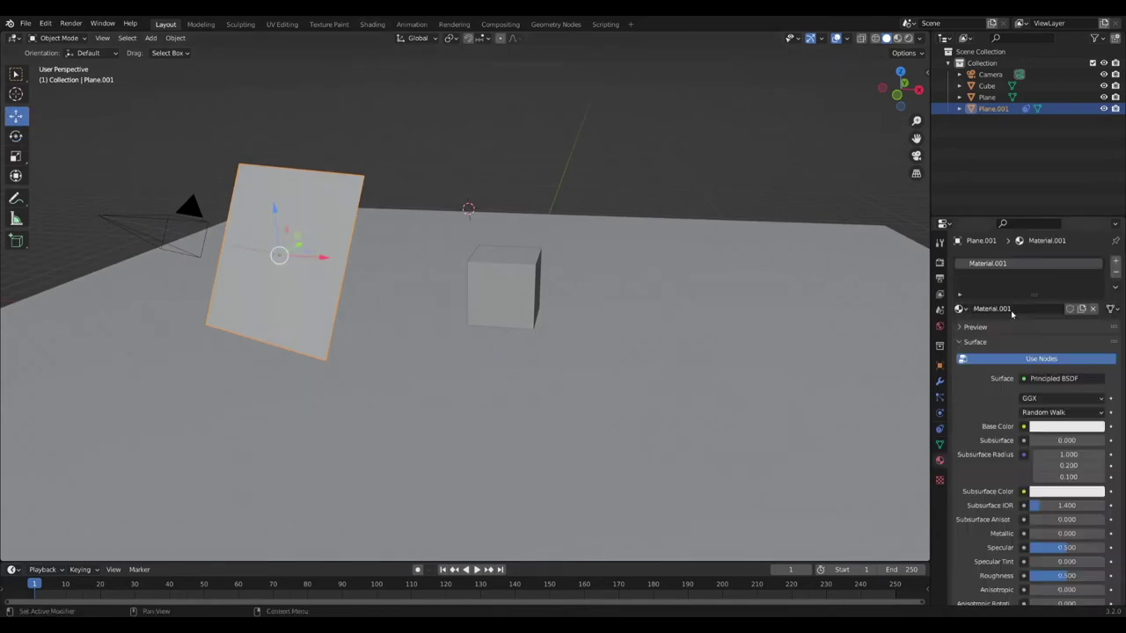
pyautogui.doubleClick(986, 265)
pyautogui.write('R')
pyautogui.press('Return')
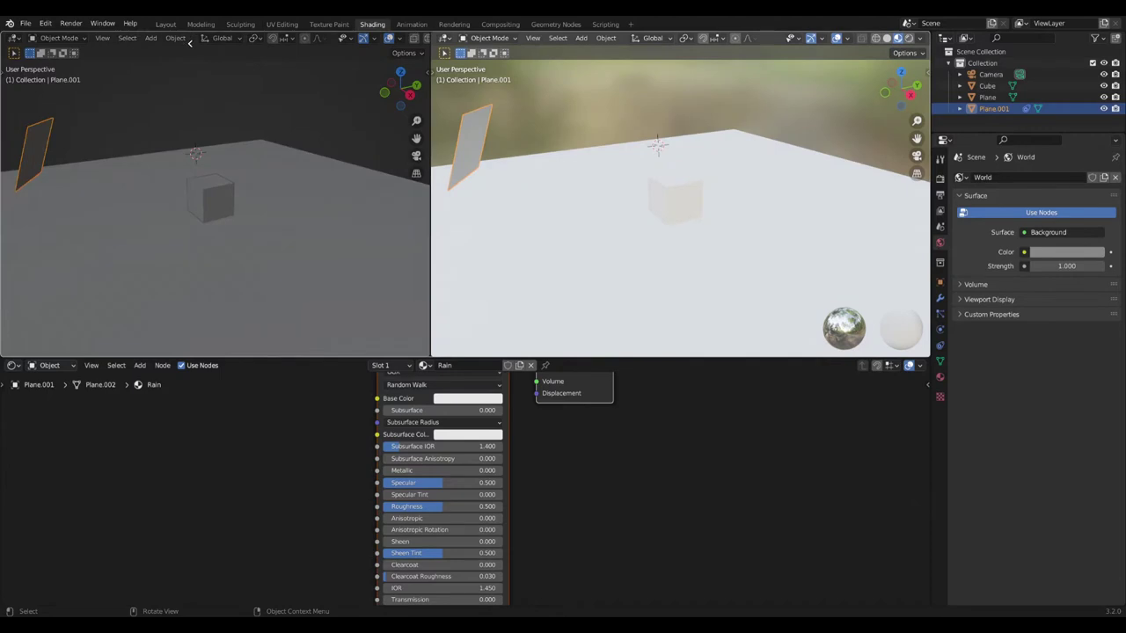
# Step: Merge the two 3D viewports into one and split off a Timeline area beneath the shader editor
pyautogui.moveTo(190, 43); pyautogui.dragTo(190, 43)
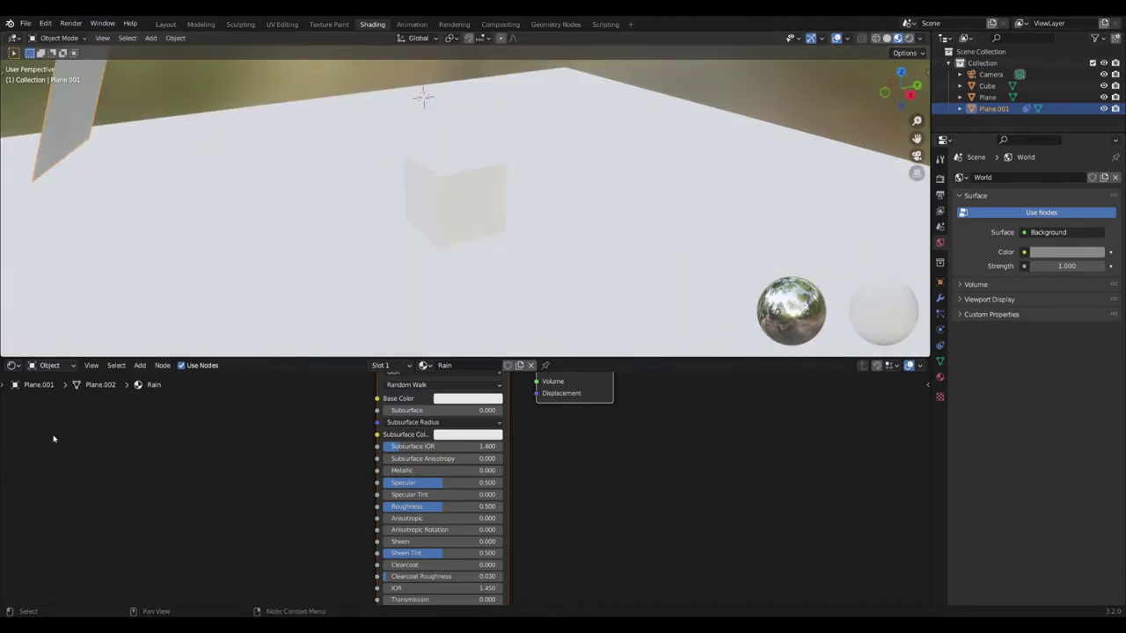
pyautogui.moveTo(3, 585); pyautogui.dragTo(5, 554)
pyautogui.click(11, 564)
pyautogui.click(13, 564)
pyautogui.click(12, 565)
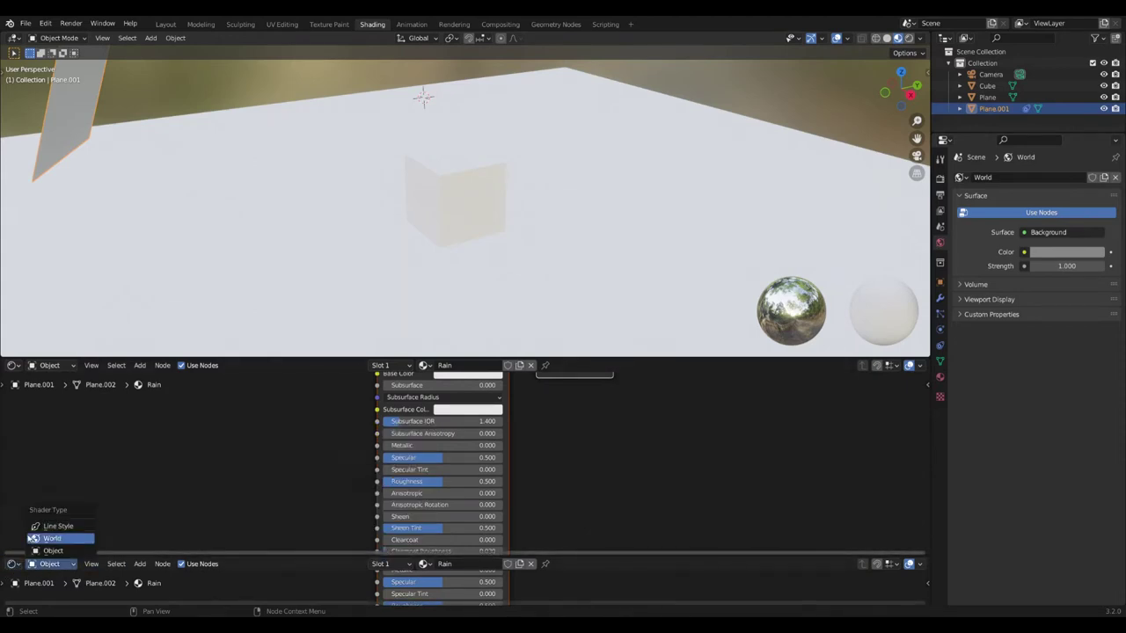
pyautogui.click(12, 565)
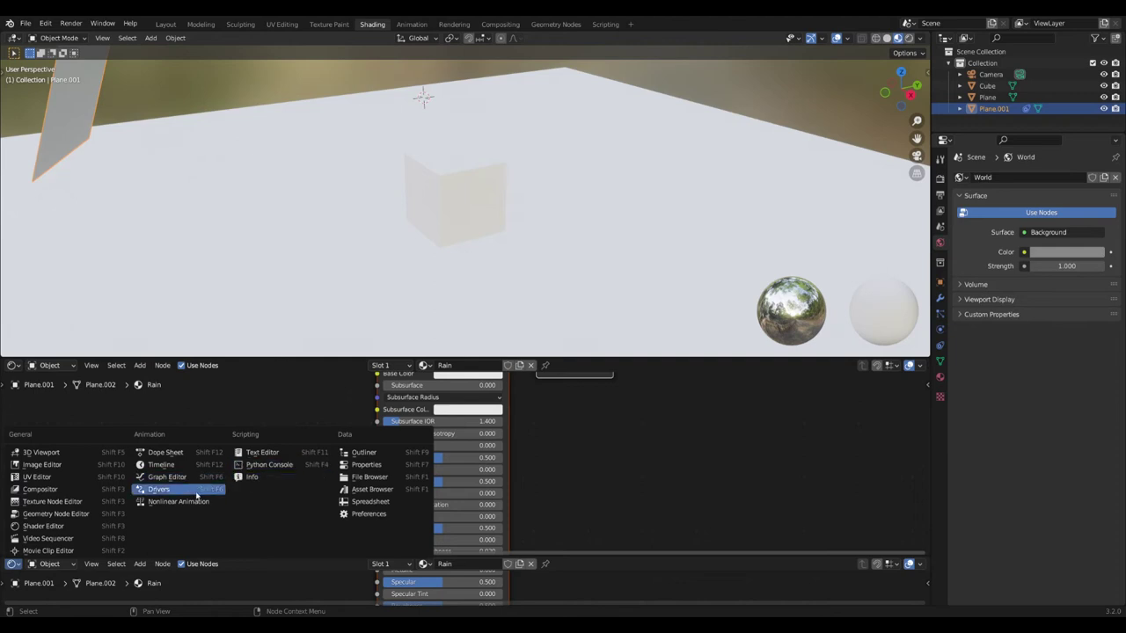
pyautogui.click(171, 465)
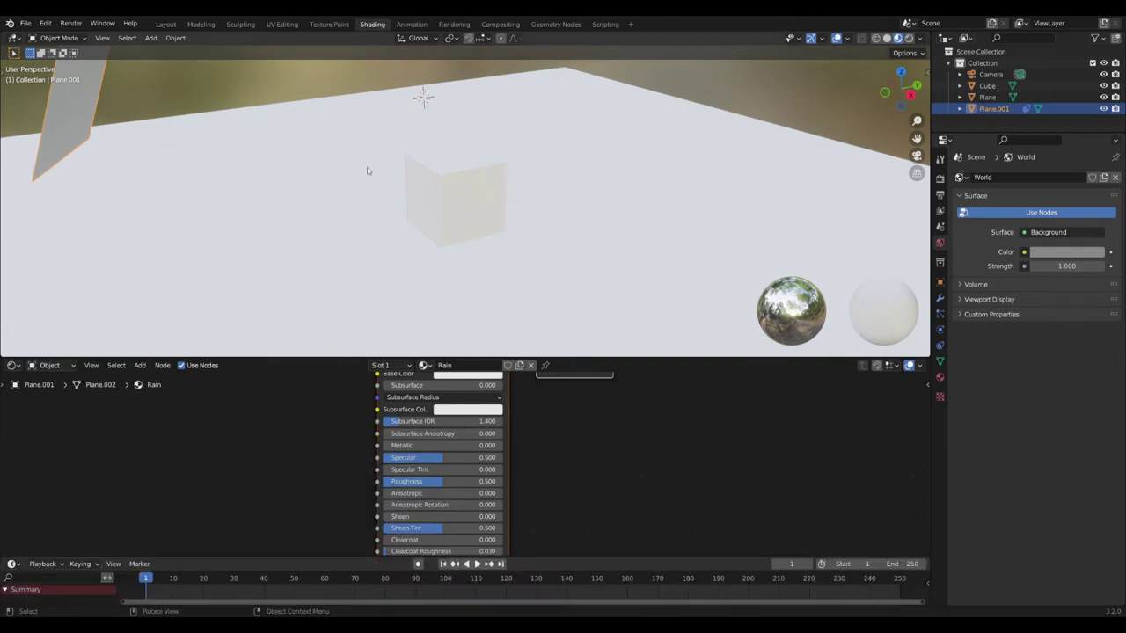
# Step: Enlarge the shader editor upward to give the Rain material's nodes more room
pyautogui.scroll(-3, 671, 485)
pyautogui.scroll(2, 571, 462)
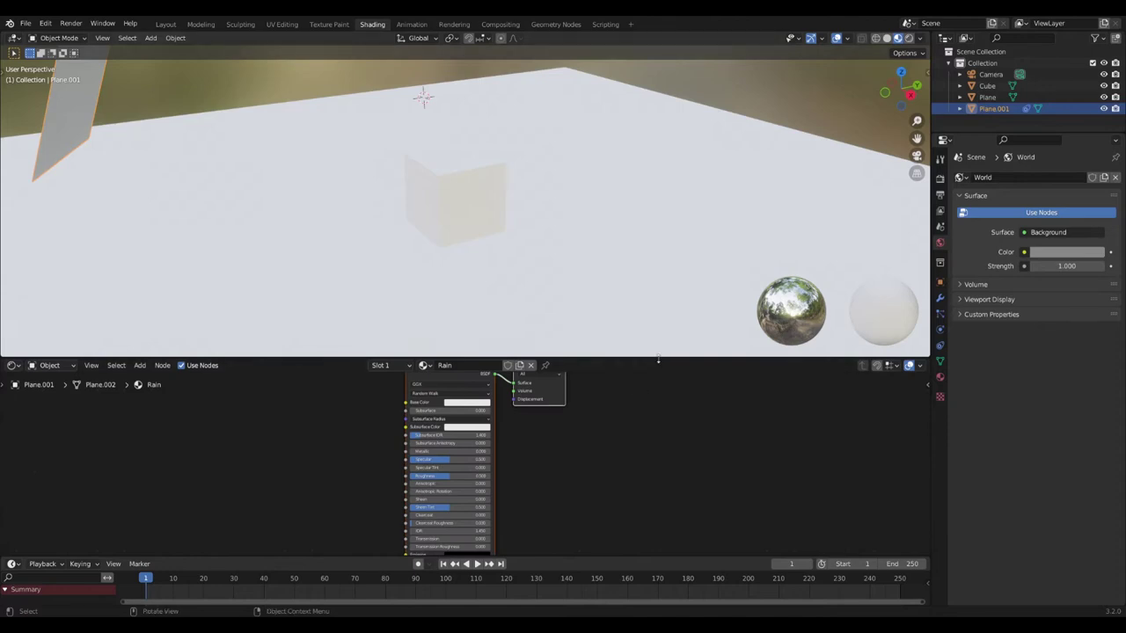
pyautogui.moveTo(657, 359); pyautogui.dragTo(658, 313)
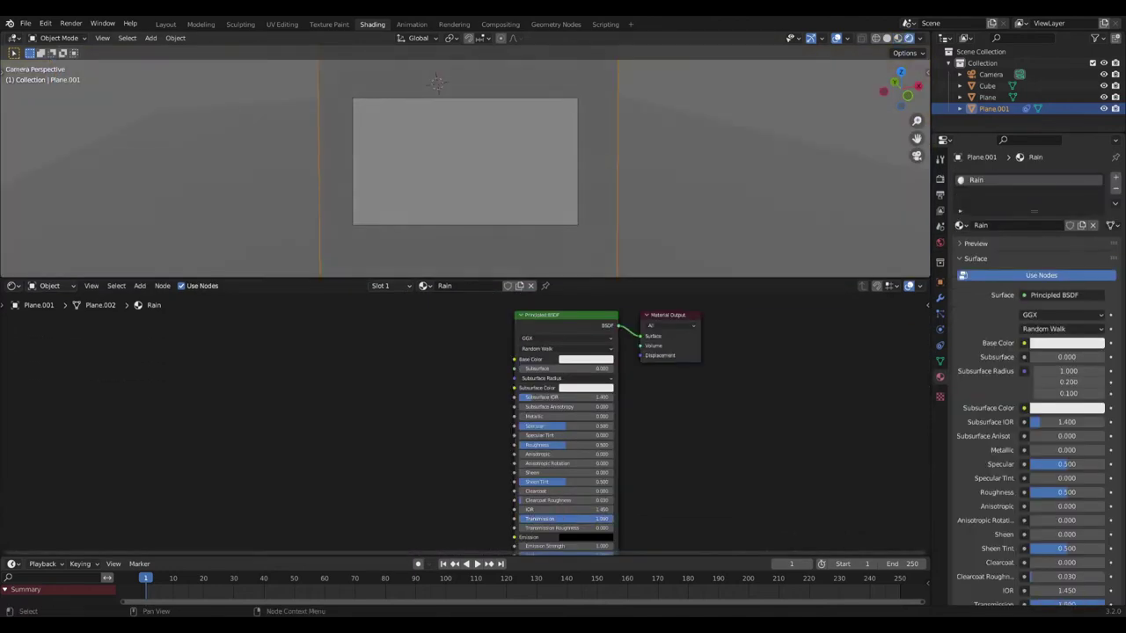
# Step: Create a new material for the cube and adjust its base color
pyautogui.moveTo(472, 110); pyautogui.dragTo(457, 149, button='middle')
pyautogui.click(458, 144)
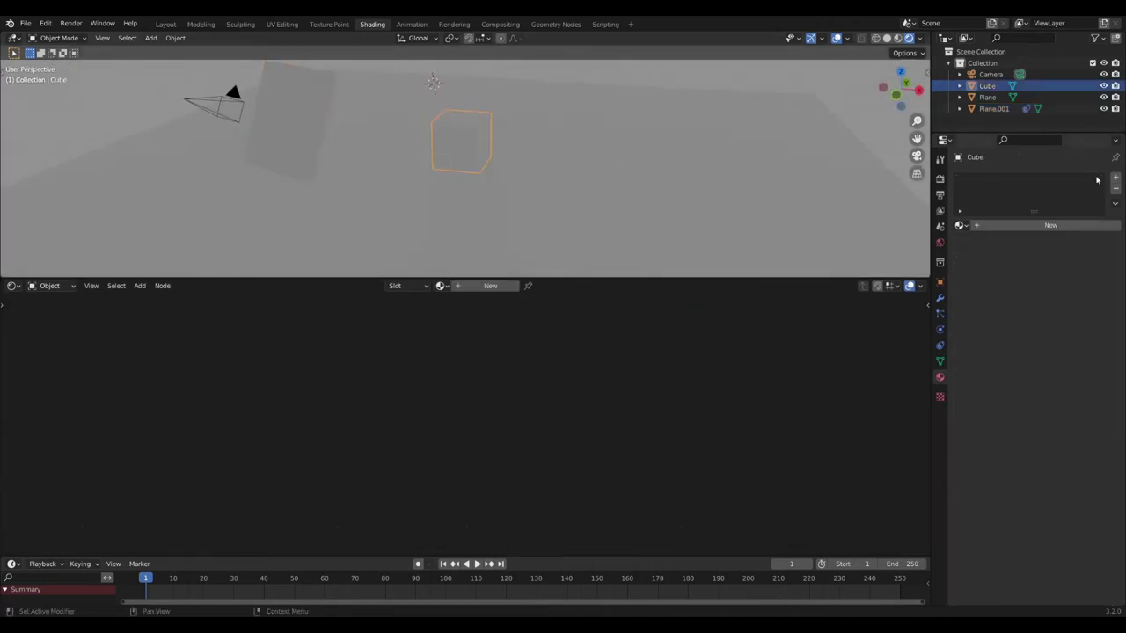
pyautogui.click(972, 228)
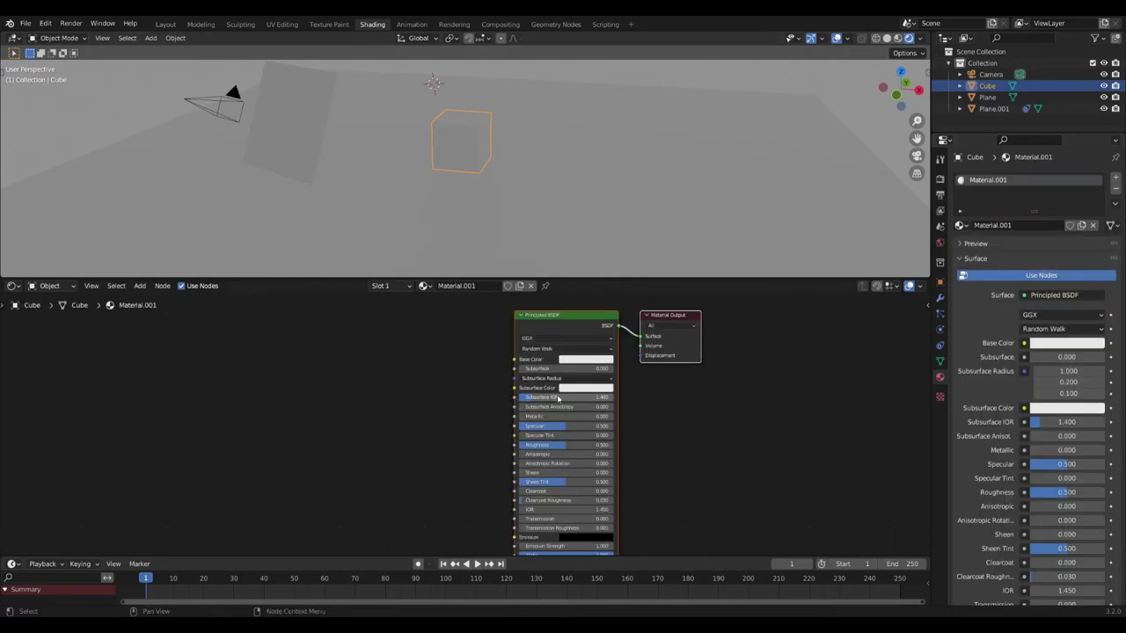
pyautogui.click(587, 360)
pyautogui.moveTo(606, 274); pyautogui.dragTo(602, 299)
pyautogui.click(606, 138)
# Step: View through the camera and set the IOR of the Rain material's Principled BSDF to 1.333
pyautogui.press('KP_0')
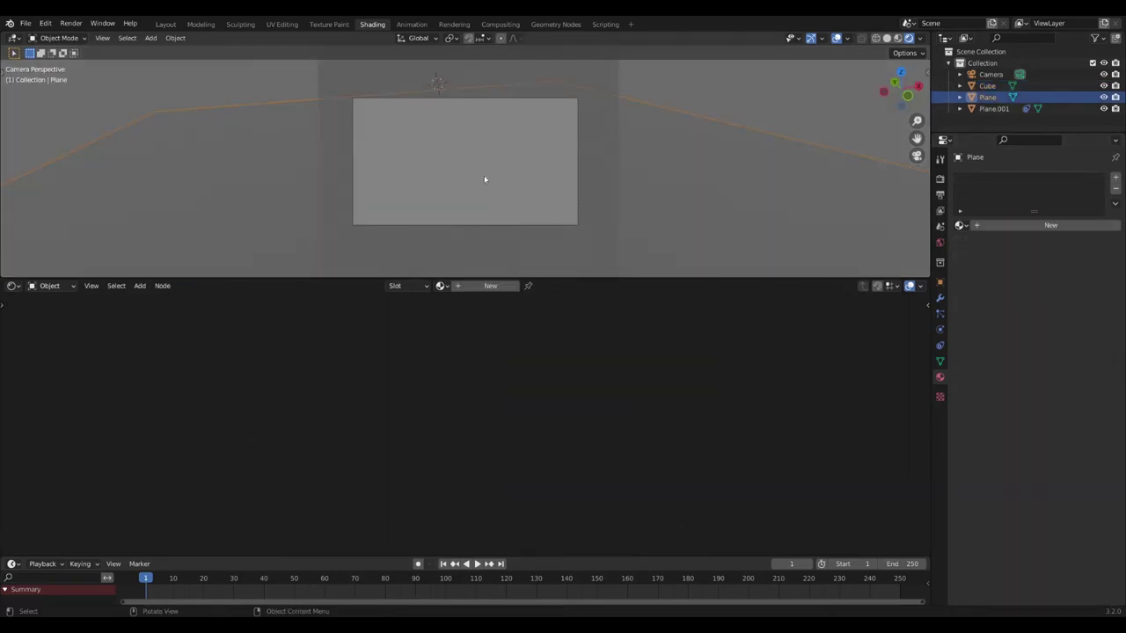
pyautogui.click(994, 108)
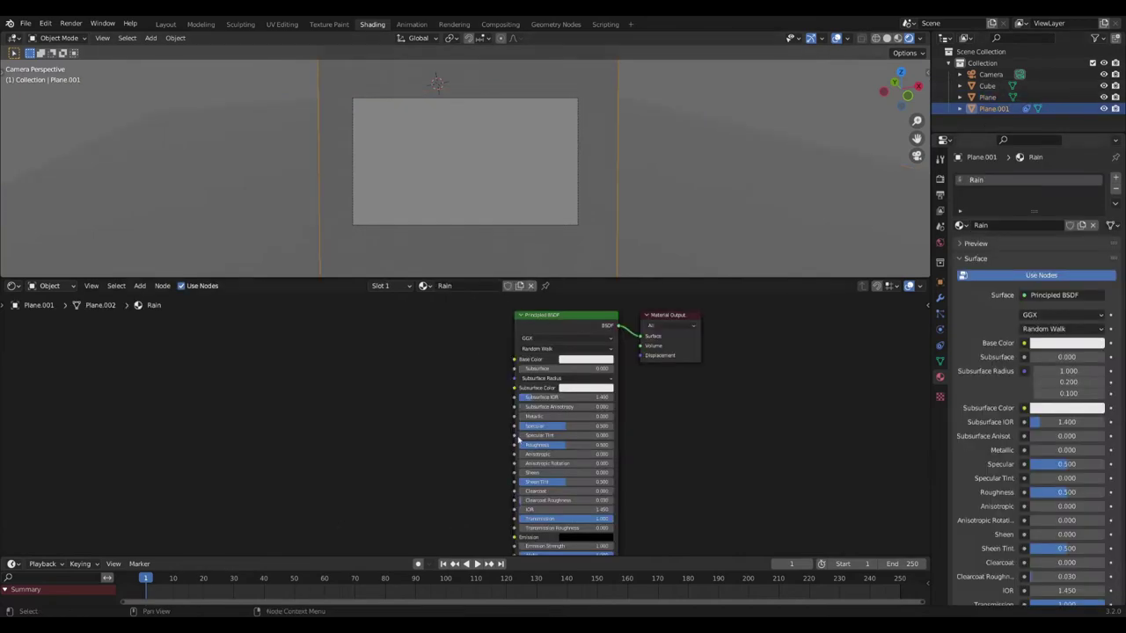
pyautogui.scroll(-1, 442, 495)
pyautogui.moveTo(433, 460); pyautogui.dragTo(432, 438, button='middle')
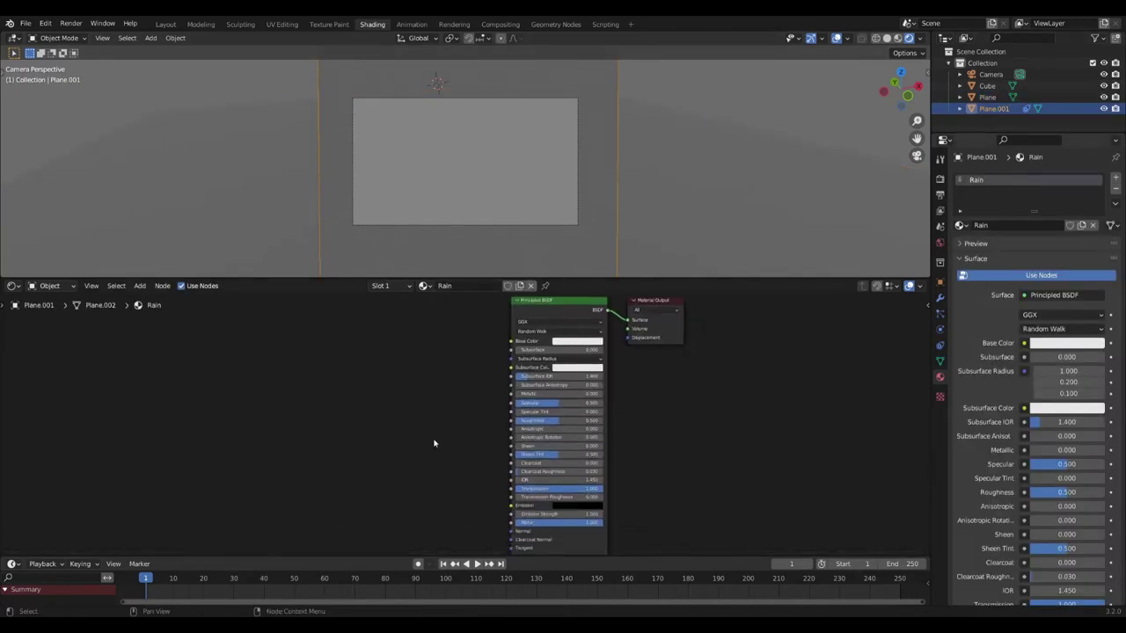
pyautogui.scroll(1, 507, 456)
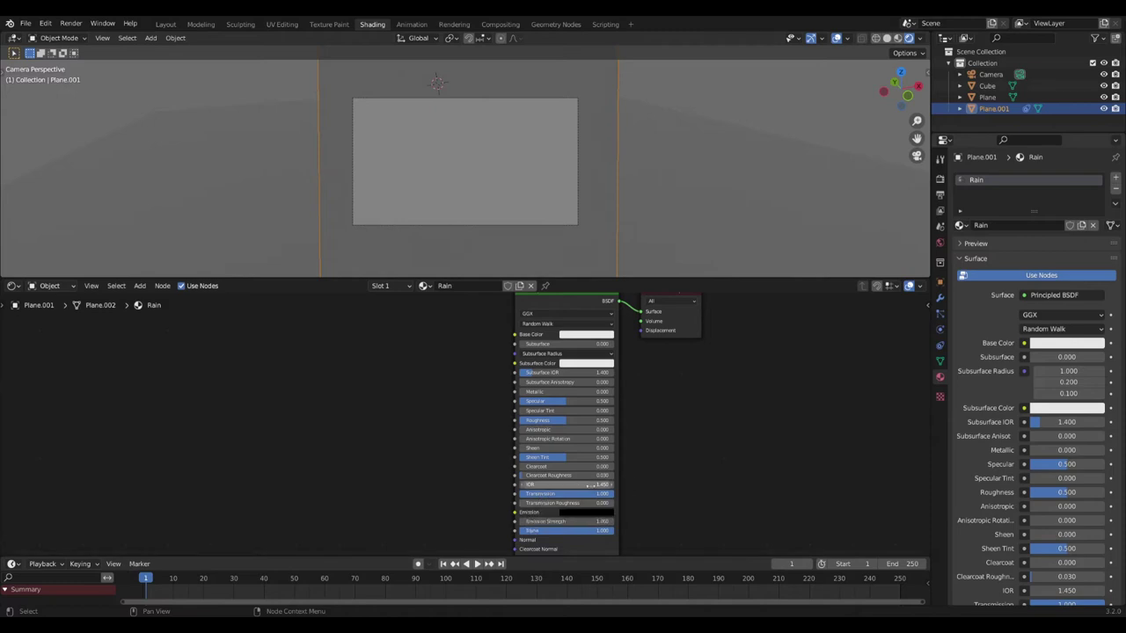
pyautogui.click(600, 485)
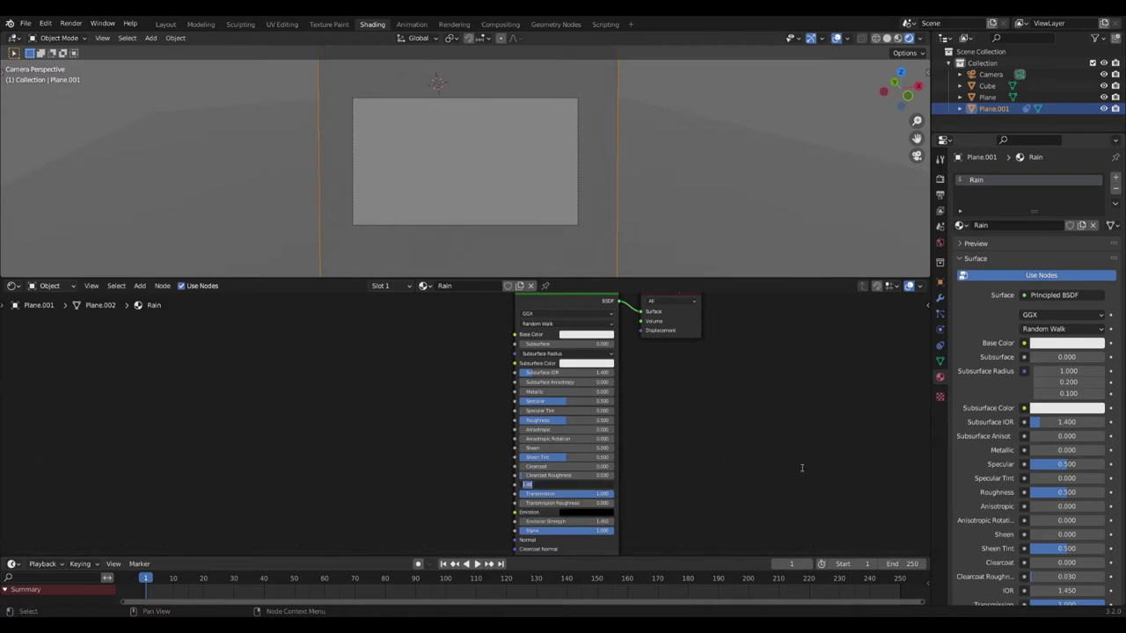
pyautogui.write('1.333')
pyautogui.press('Return')
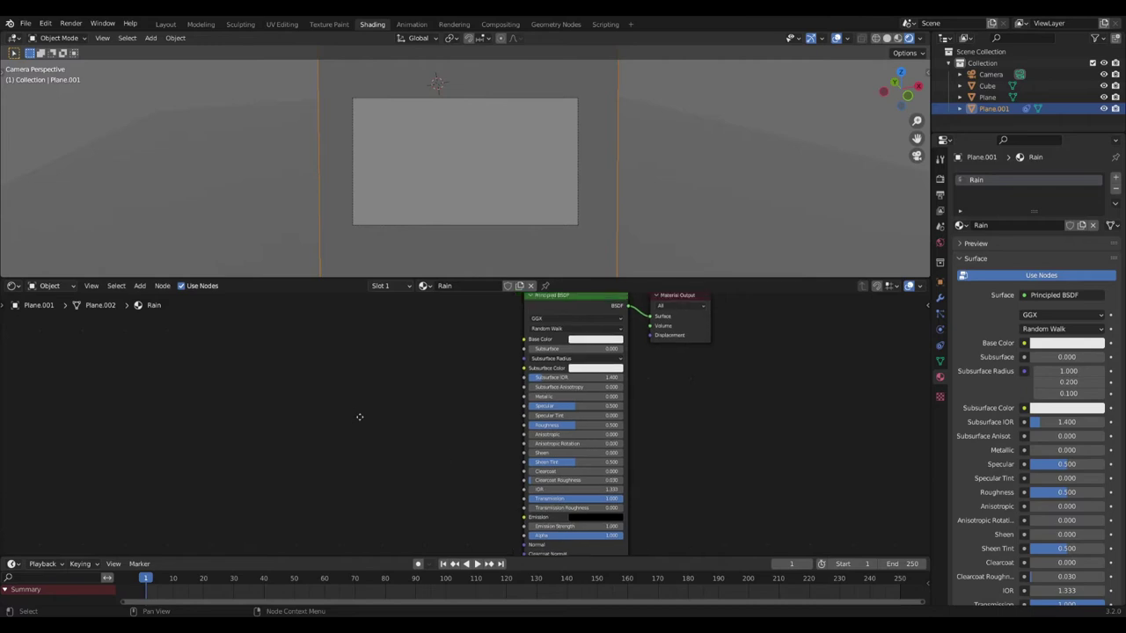
pyautogui.moveTo(354, 417); pyautogui.dragTo(433, 457, button='middle')
pyautogui.moveTo(347, 425); pyautogui.dragTo(402, 448, button='middle')
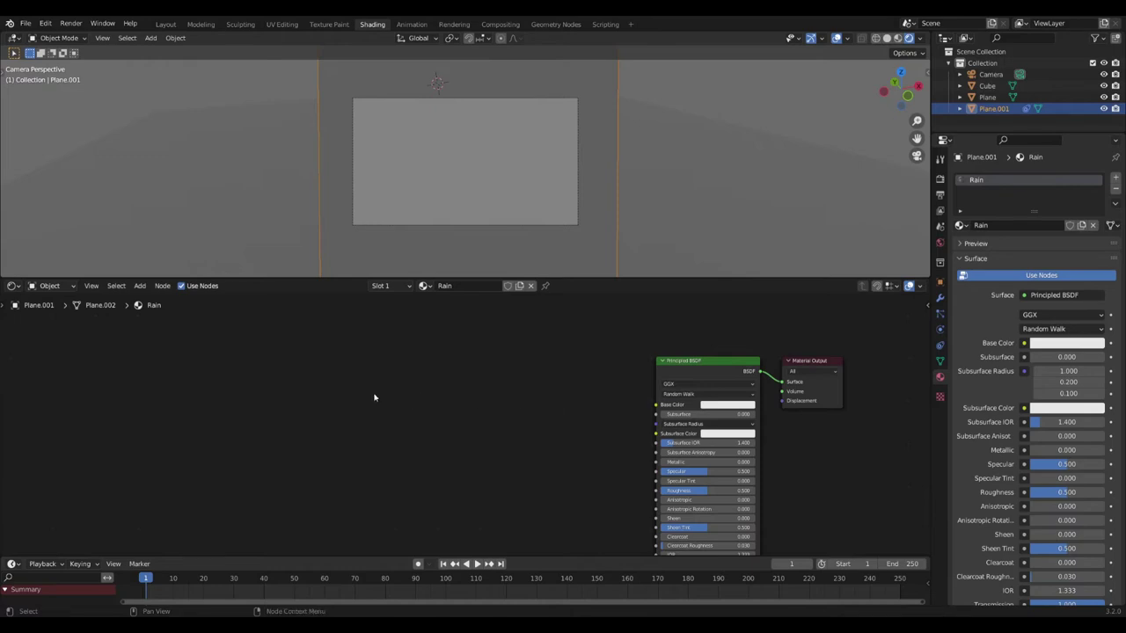
pyautogui.press('shift')
pyautogui.hotkey('shift', 'a')
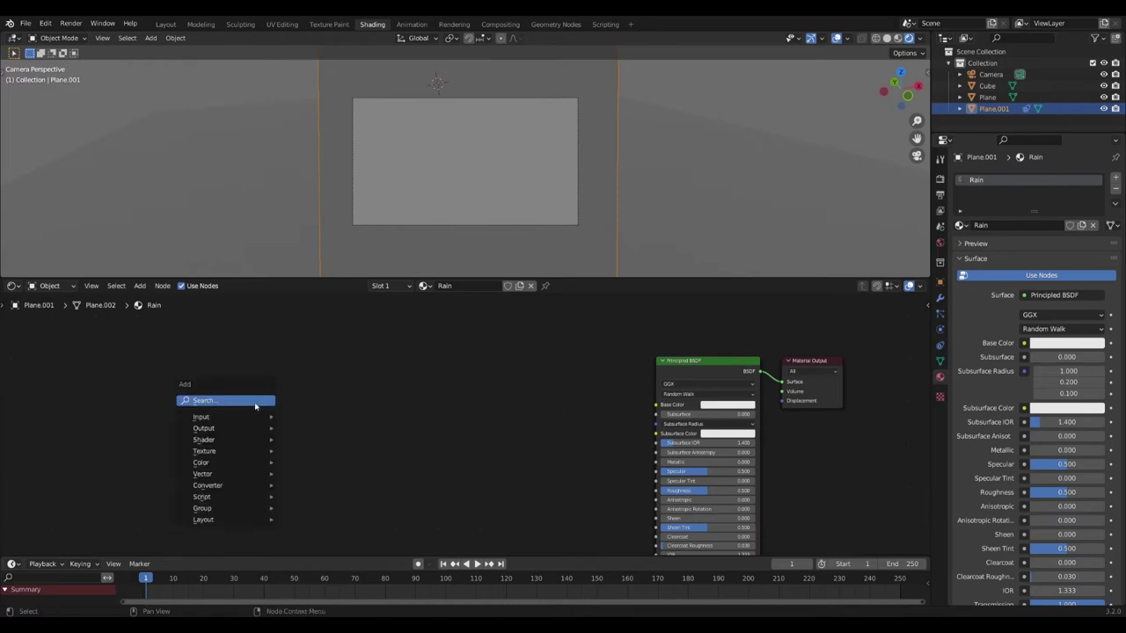
pyautogui.click(257, 404)
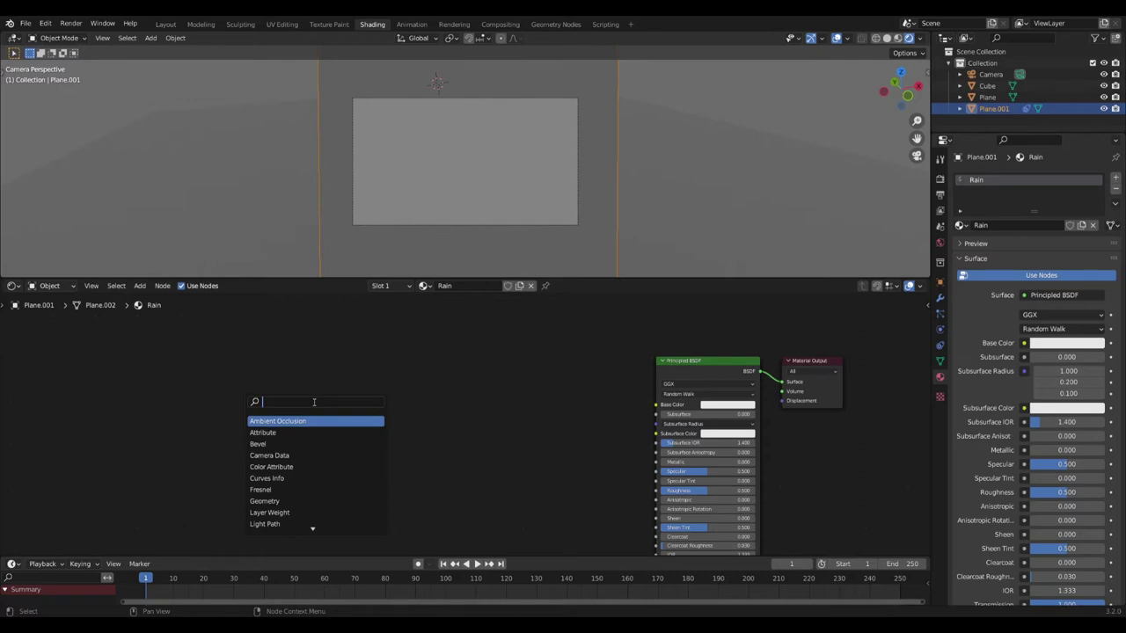
pyautogui.click(449, 387)
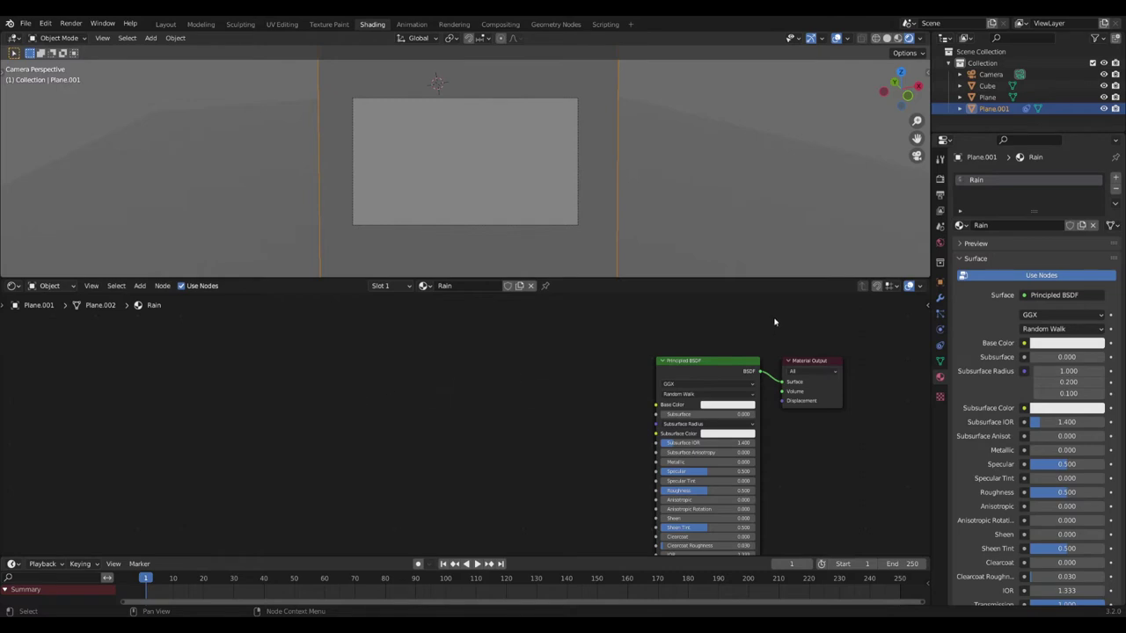
# Step: Add a Noise Texture node to the Rain material and place it in the empty space before the Principled BSDF
pyautogui.press('n')
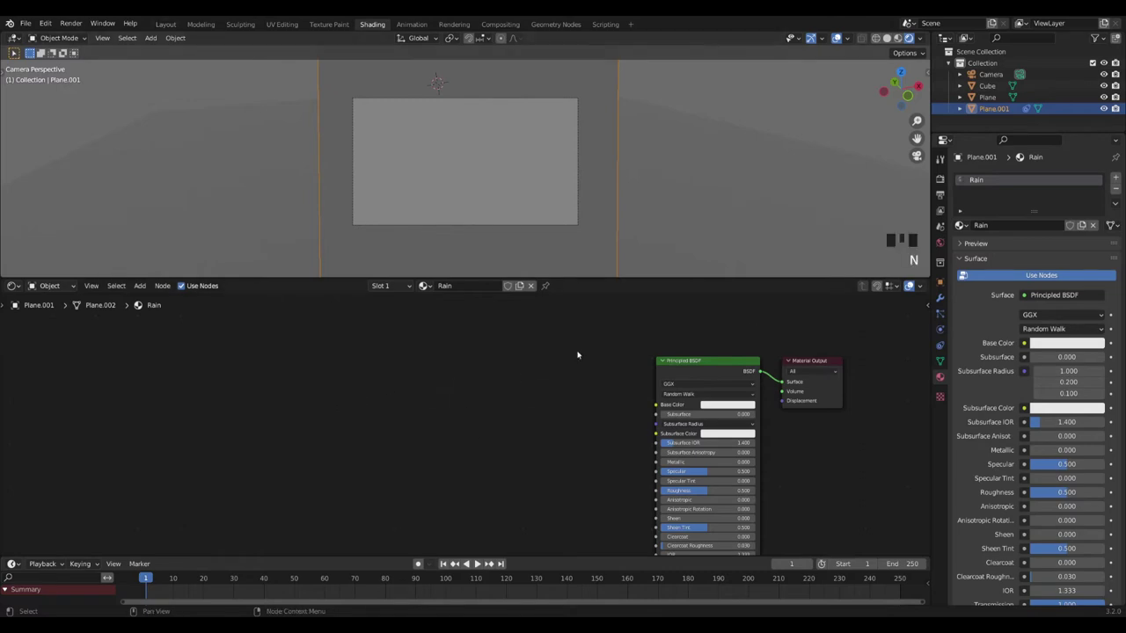
pyautogui.click(427, 453)
pyautogui.click(406, 412)
pyautogui.hotkey('shift', 'a')
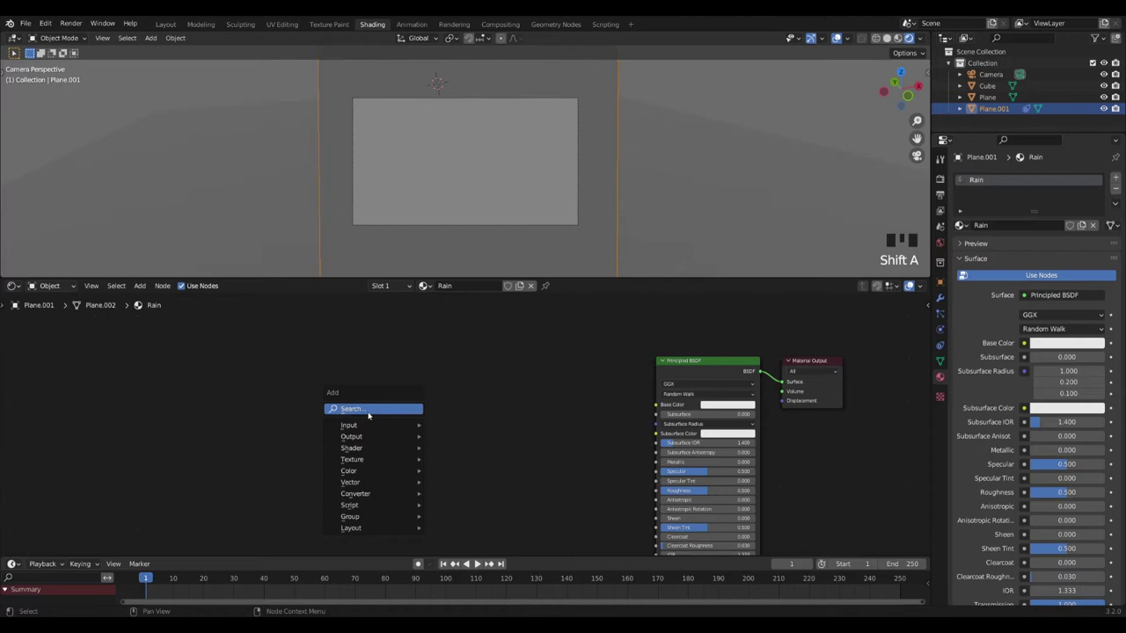
pyautogui.write('noise')
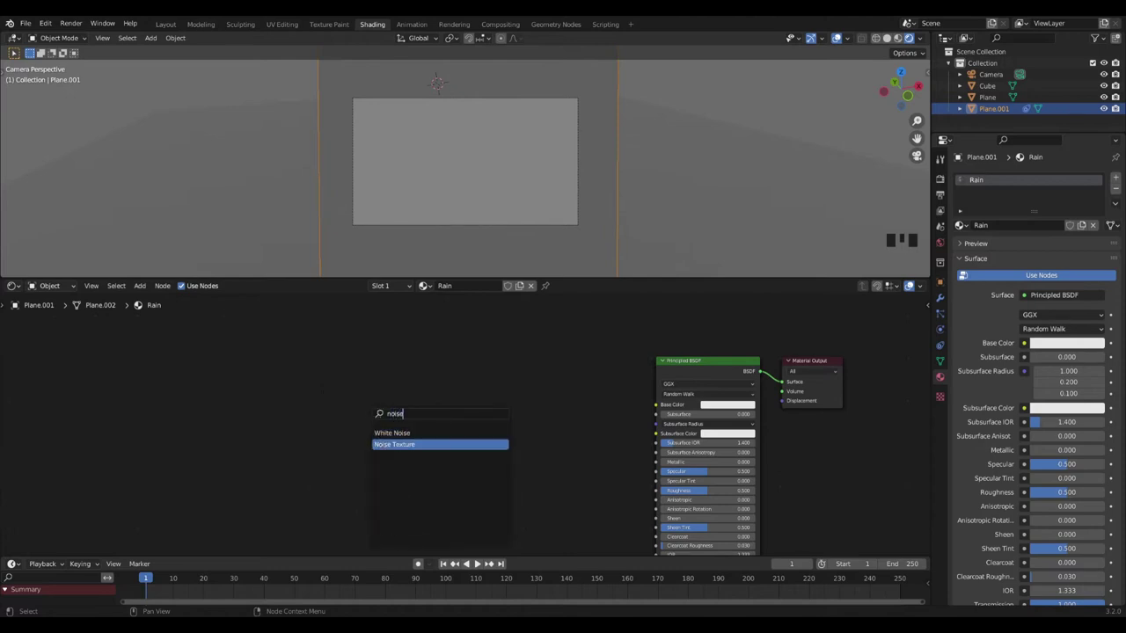
pyautogui.click(395, 444)
pyautogui.click(372, 369)
pyautogui.click(465, 412)
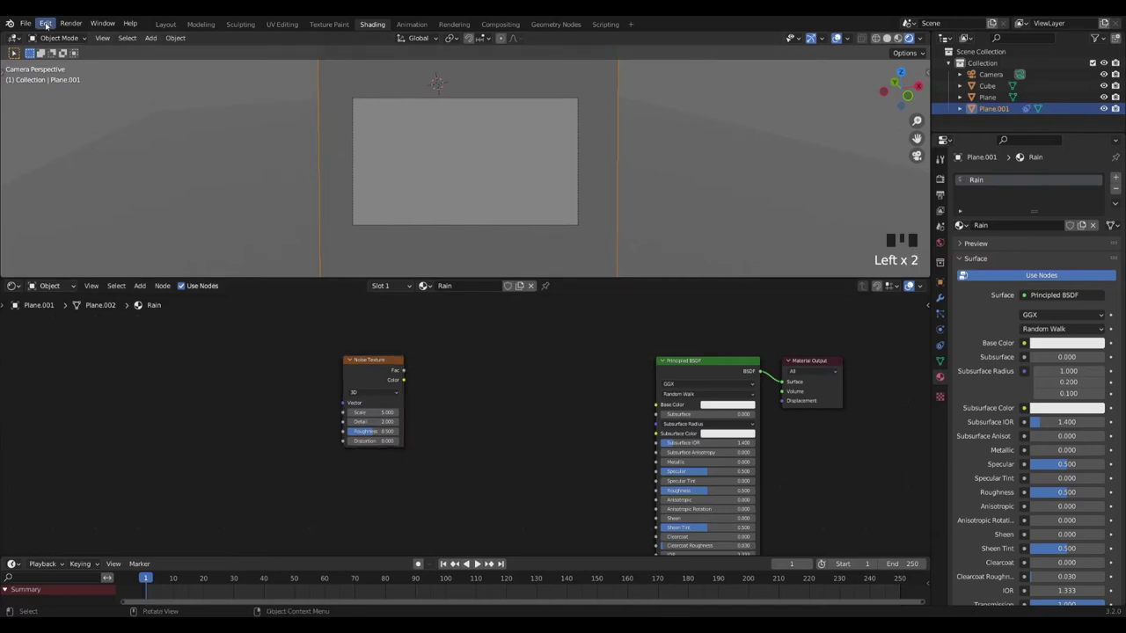
pyautogui.click(376, 376)
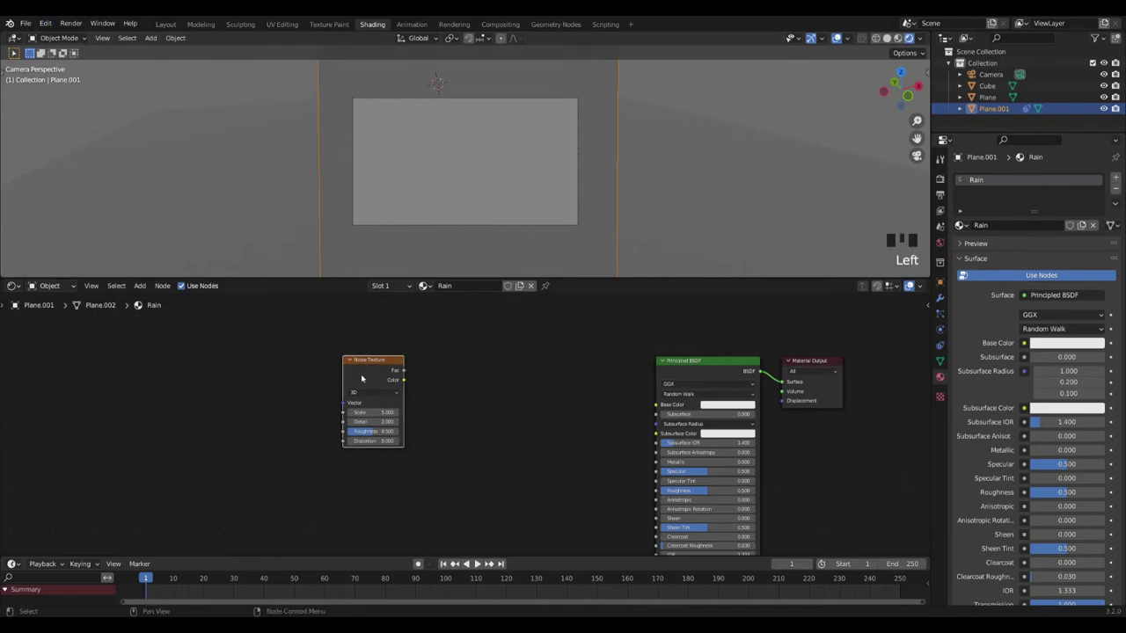
pyautogui.moveTo(361, 379); pyautogui.dragTo(404, 374)
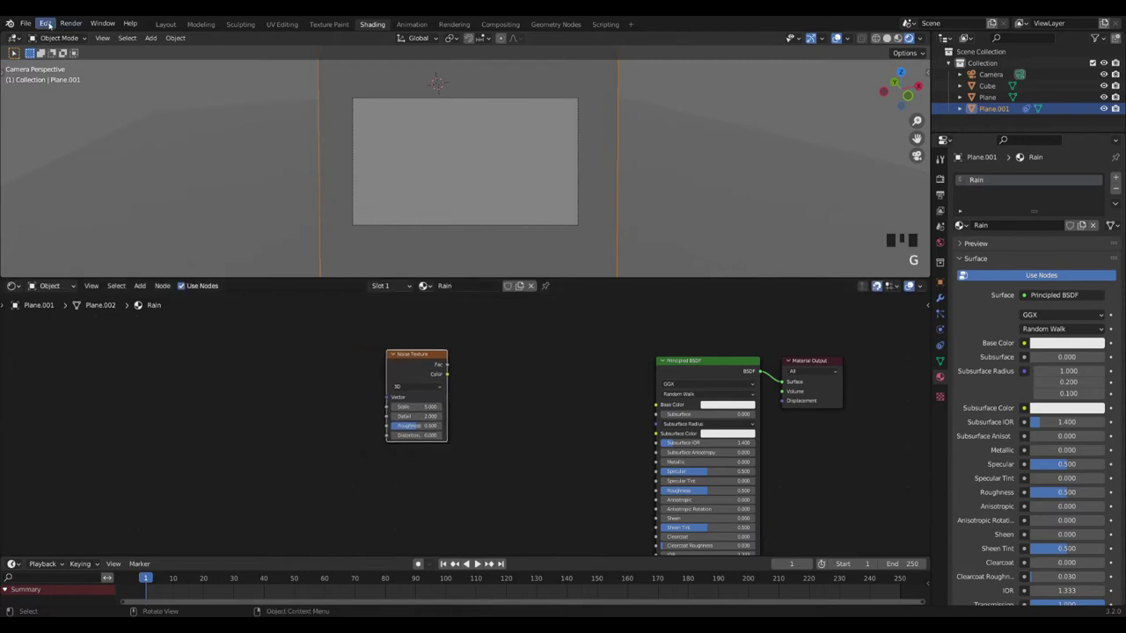
# Step: Add Texture Coordinate and Mapping nodes wired into the Noise Texture's Vector input
pyautogui.click(45, 24)
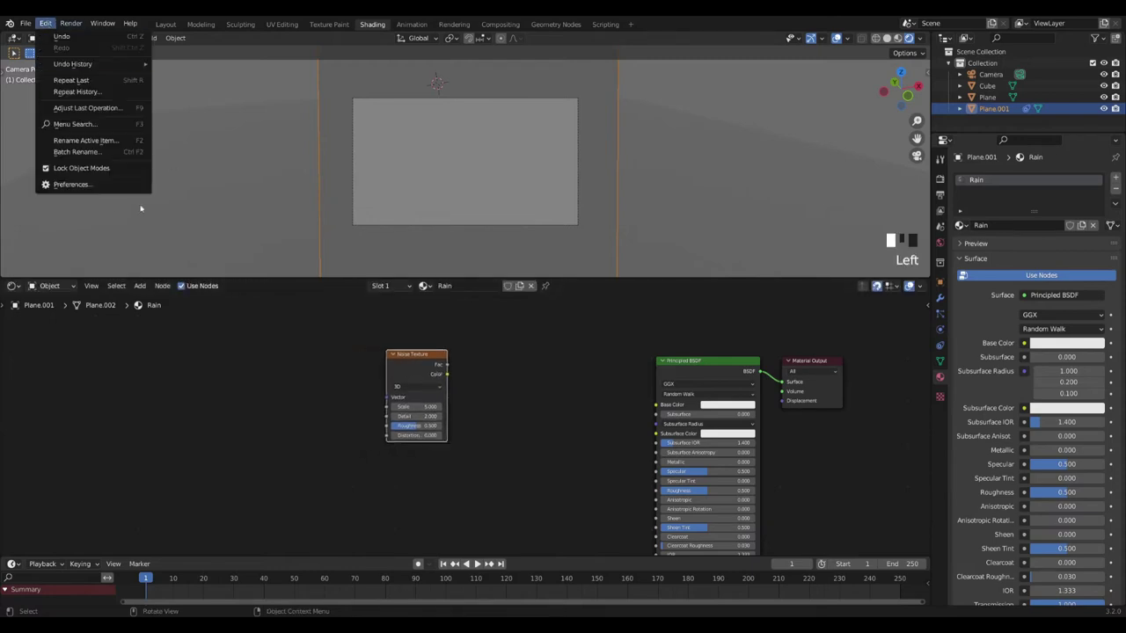
pyautogui.click(71, 185)
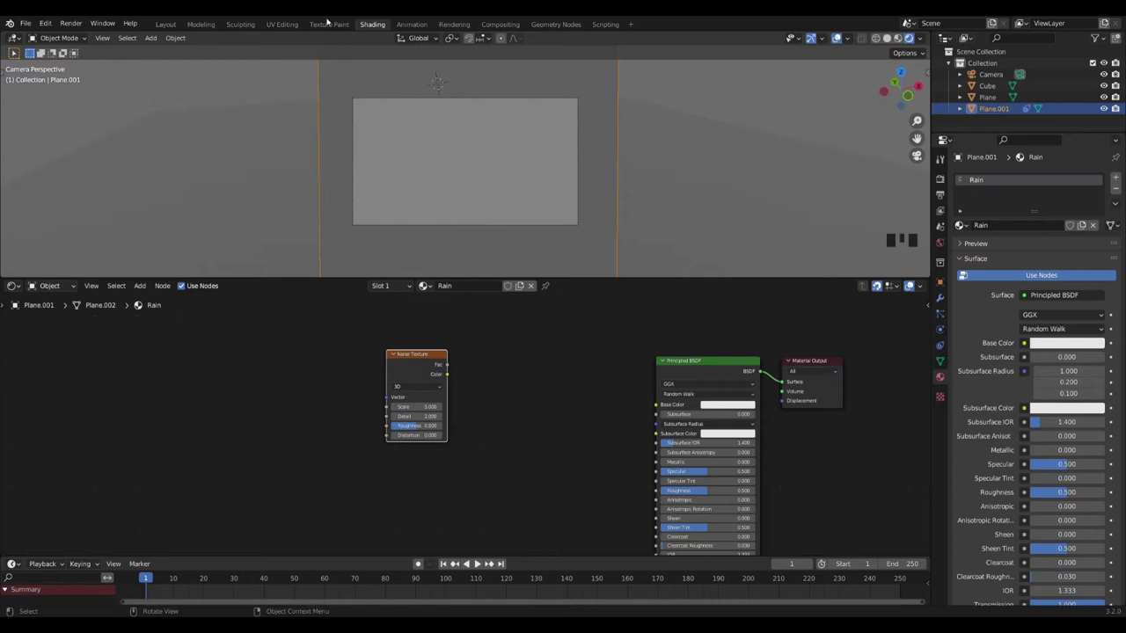
pyautogui.click(419, 350)
pyautogui.click(418, 380)
pyautogui.hotkey('ctrl', 't')
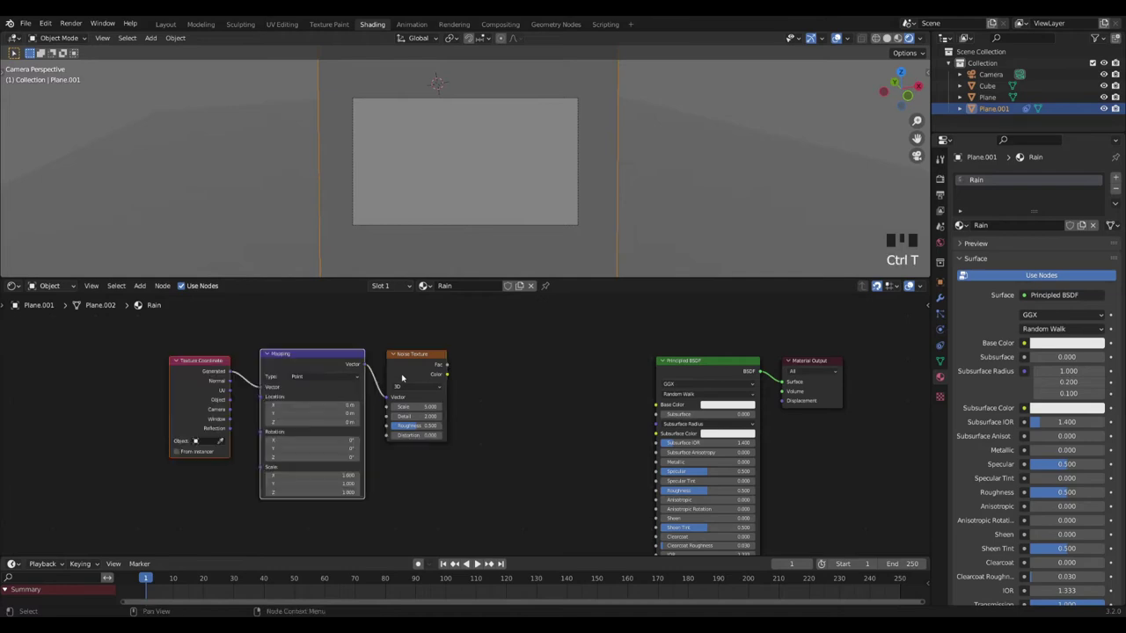
pyautogui.click(423, 377)
pyautogui.click(298, 358)
# Step: Move the Texture Coordinate node away from the Mapping node and connect its UV output to the Mapping's Vector input
pyautogui.click(178, 400)
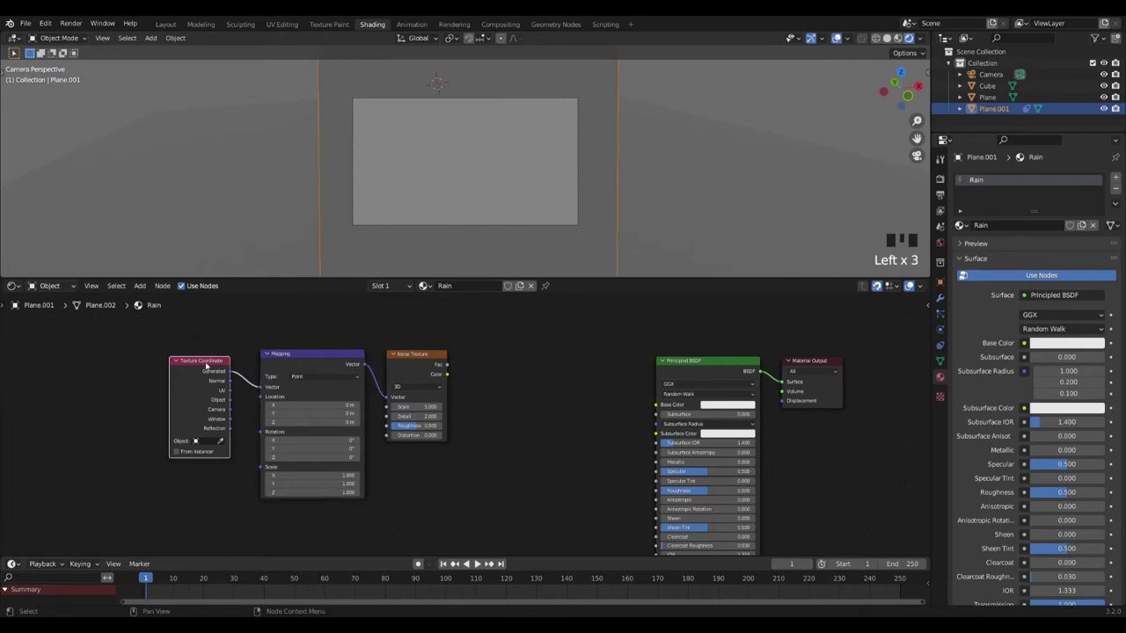
pyautogui.press('g')
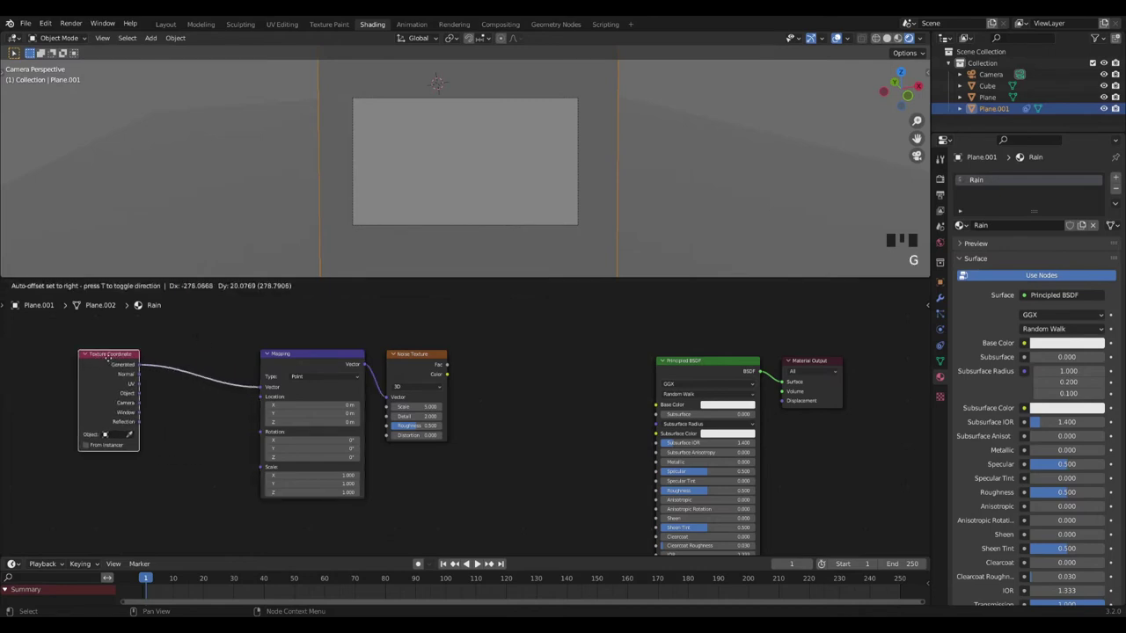
pyautogui.click(118, 353)
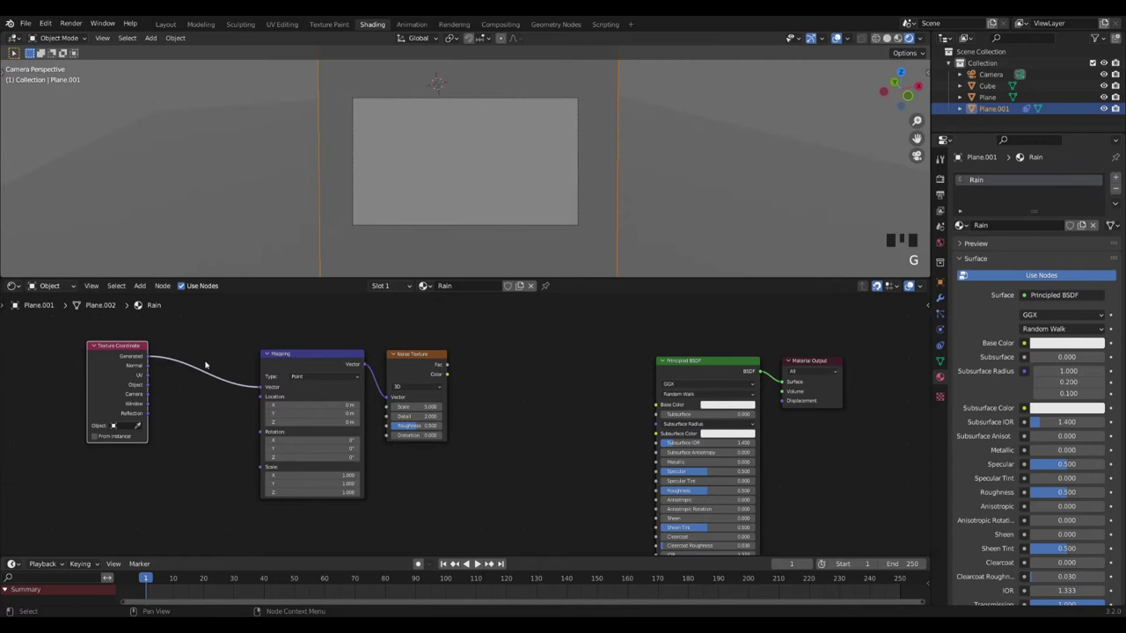
pyautogui.moveTo(263, 388); pyautogui.dragTo(181, 383)
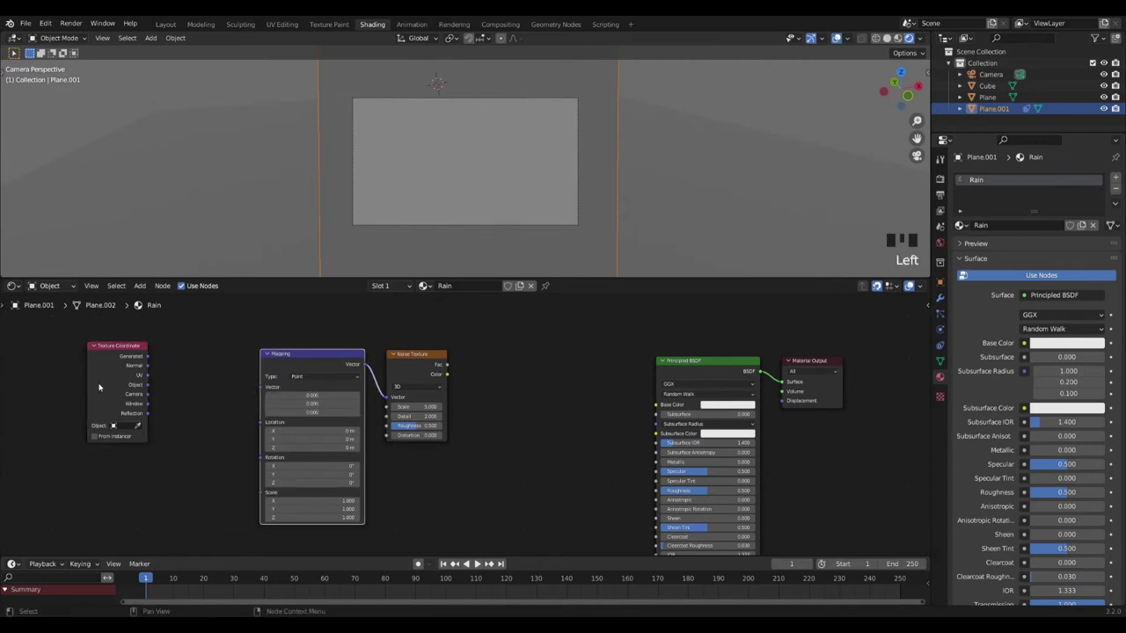
pyautogui.keyDown('alt'); pyautogui.click(101, 388); pyautogui.keyUp('alt')
pyautogui.keyDown('alt'); pyautogui.moveTo(88, 380); pyautogui.dragTo(262, 388); pyautogui.keyUp('alt')
pyautogui.click(216, 431)
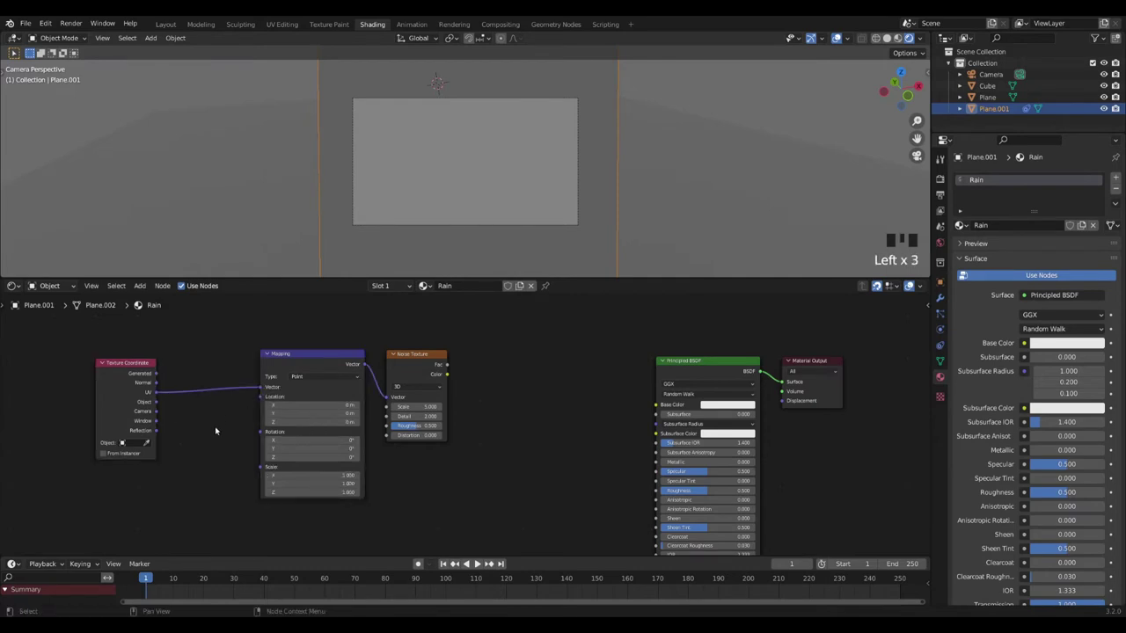
pyautogui.click(132, 395)
pyautogui.moveTo(132, 395); pyautogui.dragTo(131, 369)
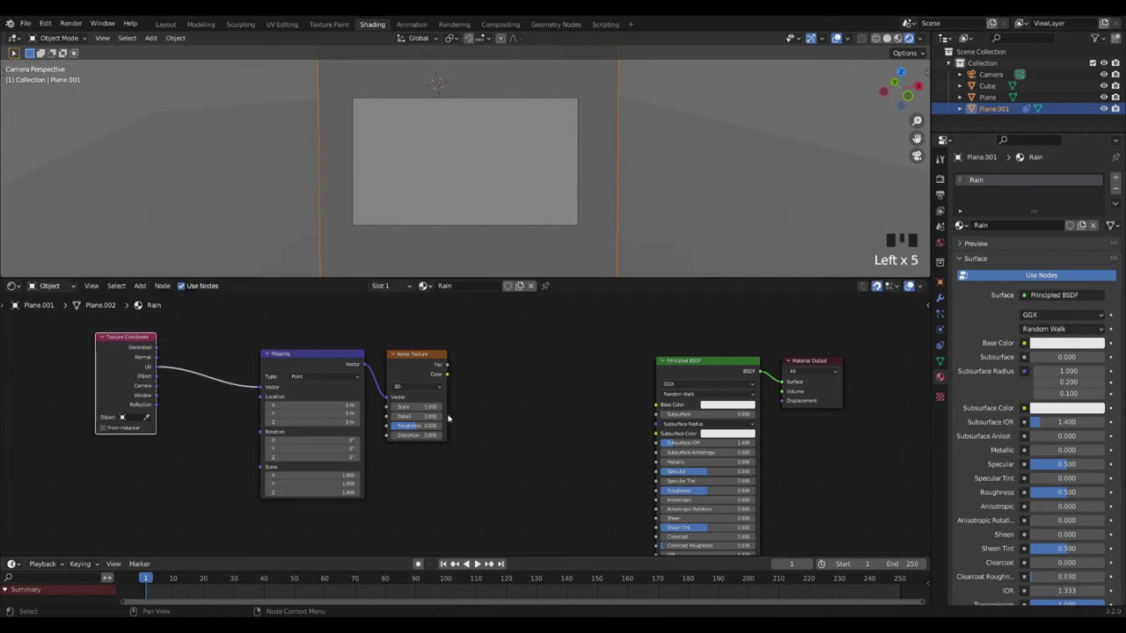
# Step: Preview the Noise Texture on the plane and set it to 2D with scale 0.7, detail 15 and distortion 12.2
pyautogui.keyDown('ctrl'); pyautogui.keyDown('shift'); pyautogui.click(419, 374); pyautogui.keyUp('shift'); pyautogui.keyUp('ctrl')
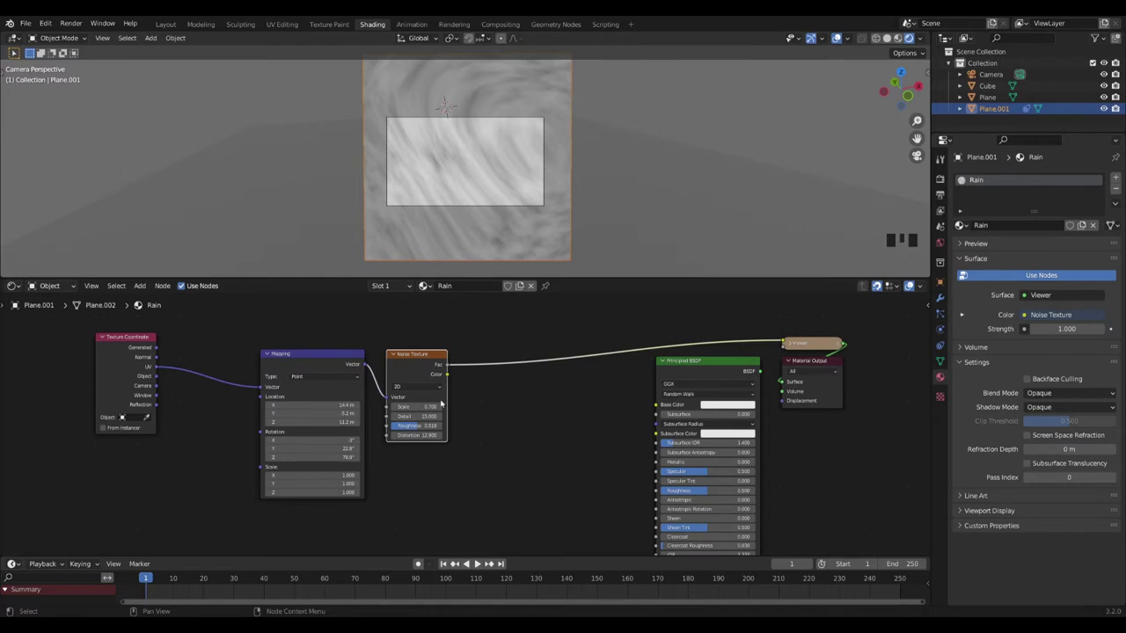
pyautogui.moveTo(423, 417)
pyautogui.mouseDown()
pyautogui.moveTo(414, 435)
pyautogui.moveTo(379, 435)
pyautogui.moveTo(426, 435)
pyautogui.mouseUp()
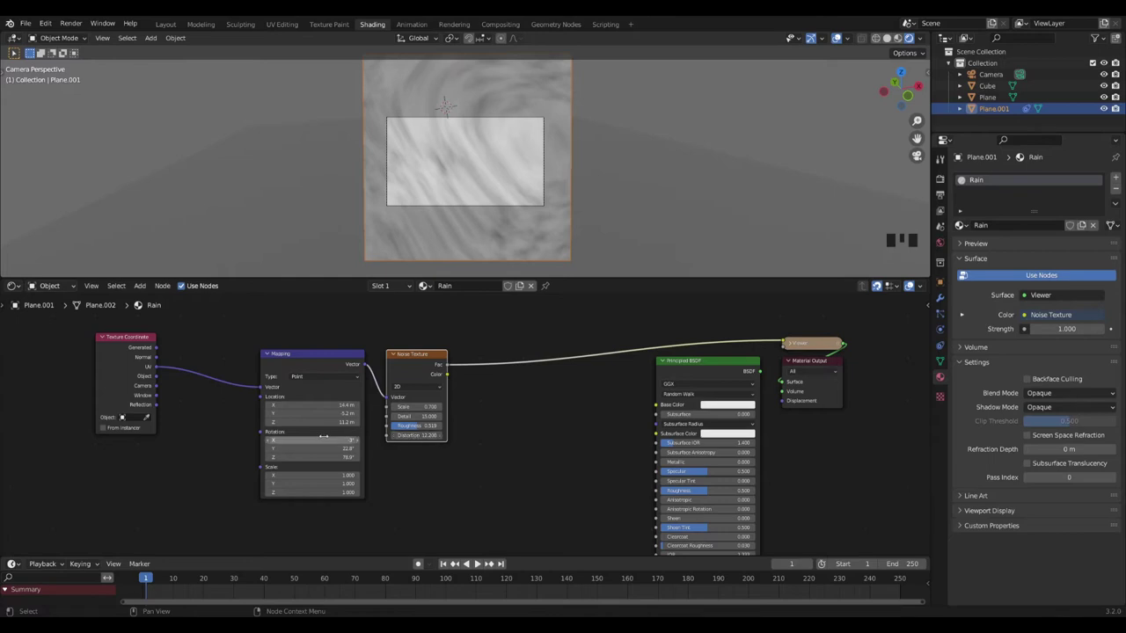
# Step: Stretch the noise into vertical streaks with Mapping scale X 29.2 and Z 27.4, and raise the Noise Texture's distortion
pyautogui.moveTo(320, 475)
pyautogui.mouseDown()
pyautogui.moveTo(388, 475)
pyautogui.moveTo(362, 475)
pyautogui.moveTo(374, 474)
pyautogui.mouseUp()
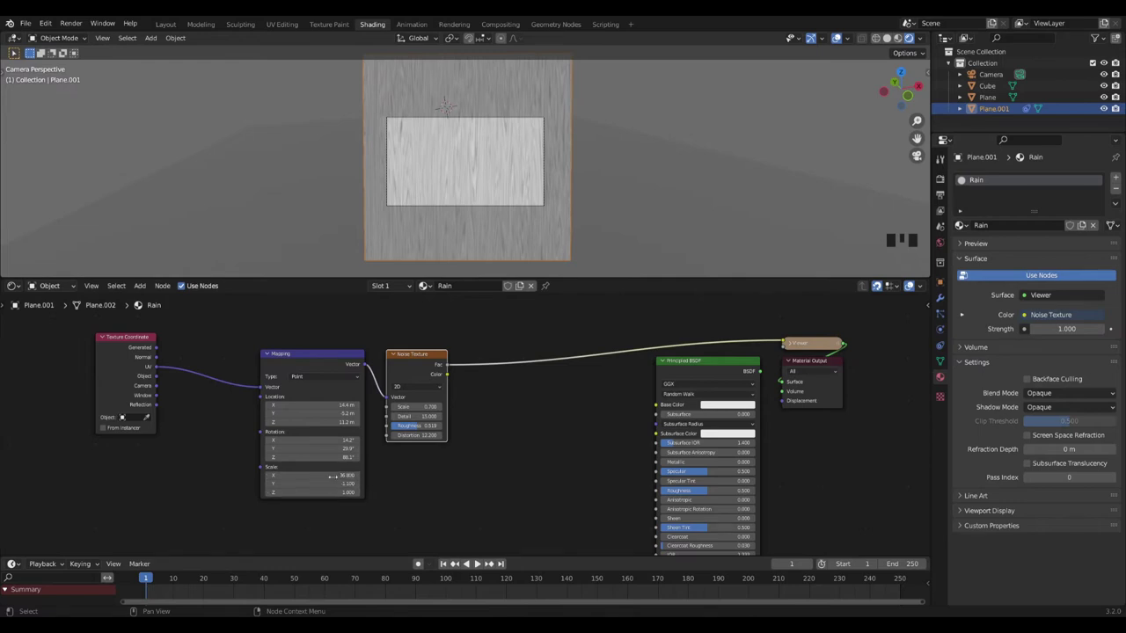
pyautogui.scroll(3, 474, 202)
pyautogui.scroll(2, 474, 202)
pyautogui.scroll(-3, 474, 202)
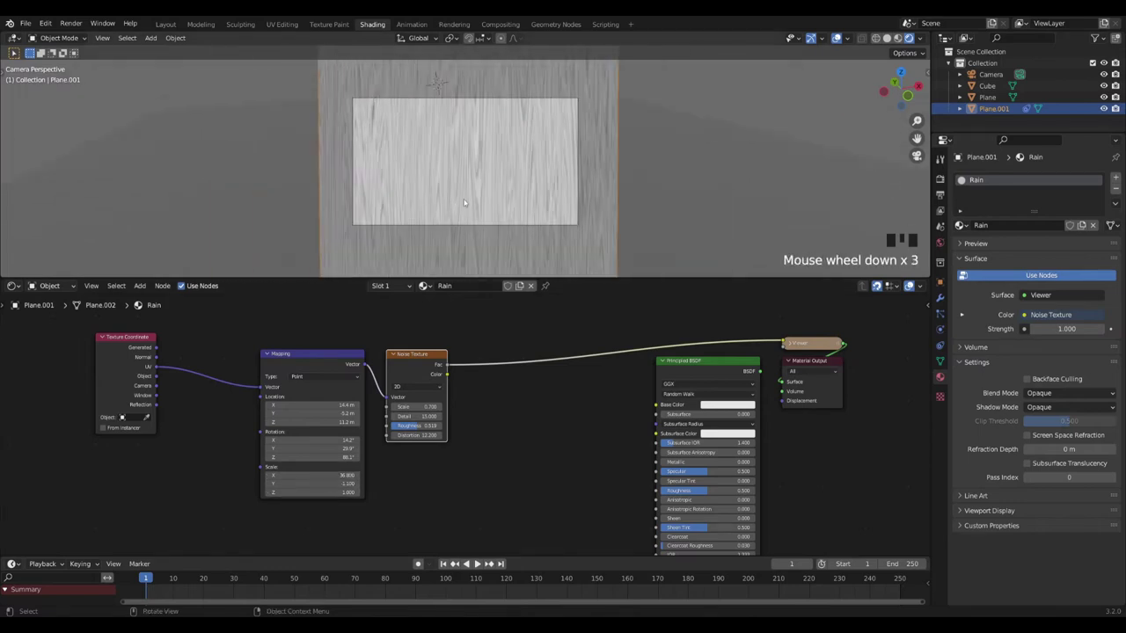
pyautogui.moveTo(313, 492)
pyautogui.mouseDown()
pyautogui.moveTo(352, 491)
pyautogui.moveTo(330, 475)
pyautogui.moveTo(360, 476)
pyautogui.moveTo(299, 475)
pyautogui.moveTo(313, 475)
pyautogui.mouseUp()
pyautogui.moveTo(416, 435)
pyautogui.mouseDown()
pyautogui.moveTo(387, 434)
pyautogui.moveTo(467, 435)
pyautogui.moveTo(451, 434)
pyautogui.mouseUp()
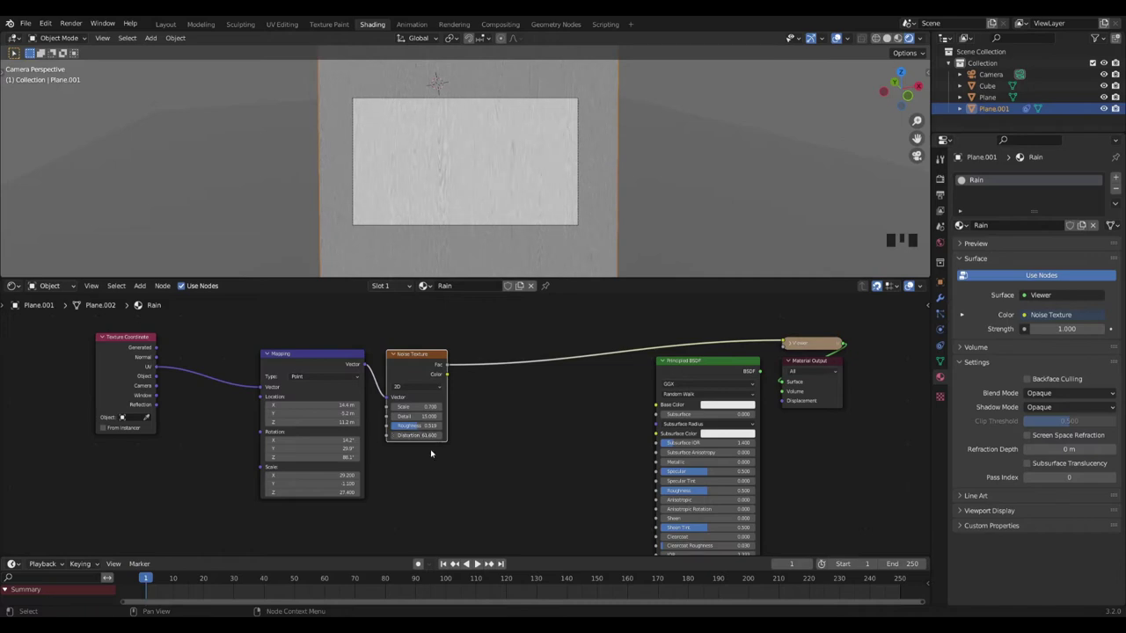
# Step: Insert a ColorRamp node between the Noise Texture and the Viewer
pyautogui.click(191, 454)
pyautogui.click(574, 436)
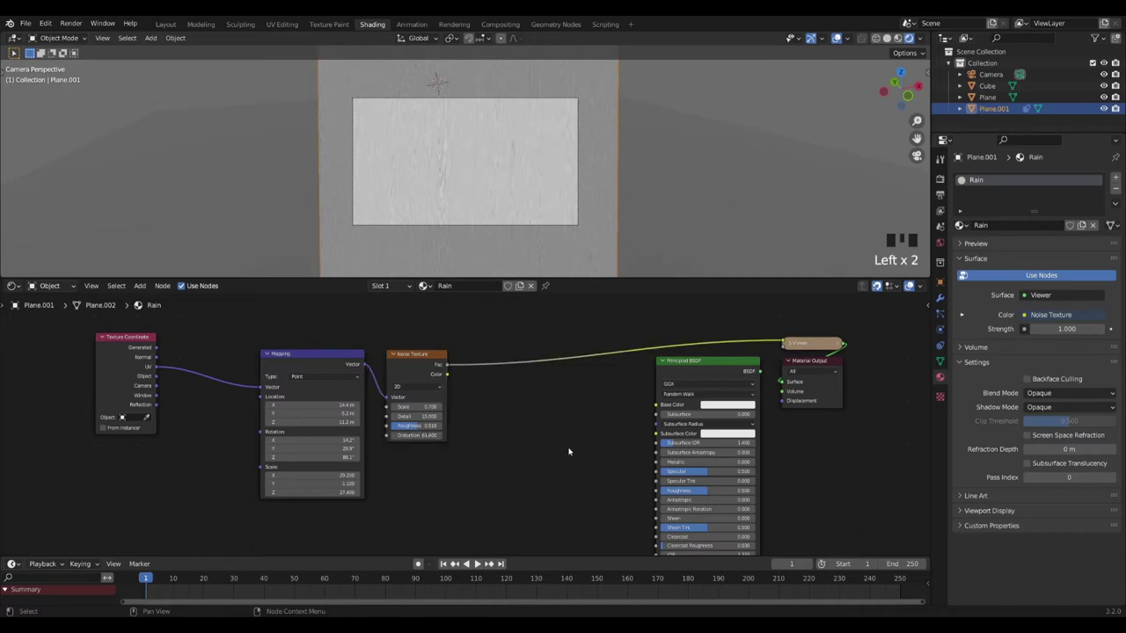
pyautogui.press('shift')
pyautogui.hotkey('shift', 'a')
pyautogui.click(546, 444)
pyautogui.write('ramp')
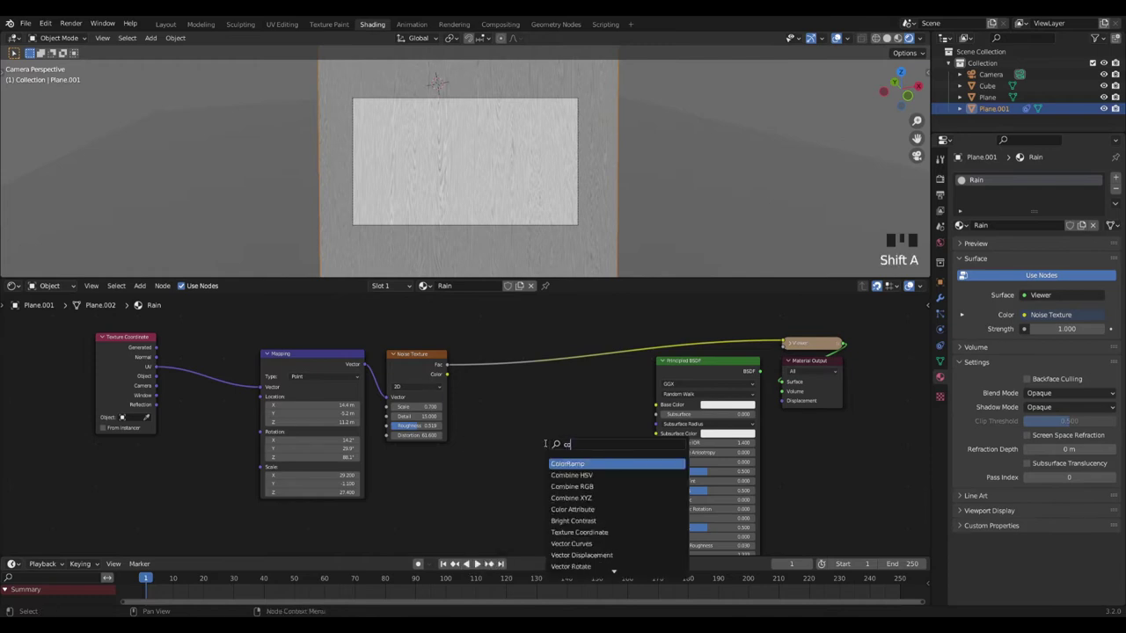
pyautogui.press('Return')
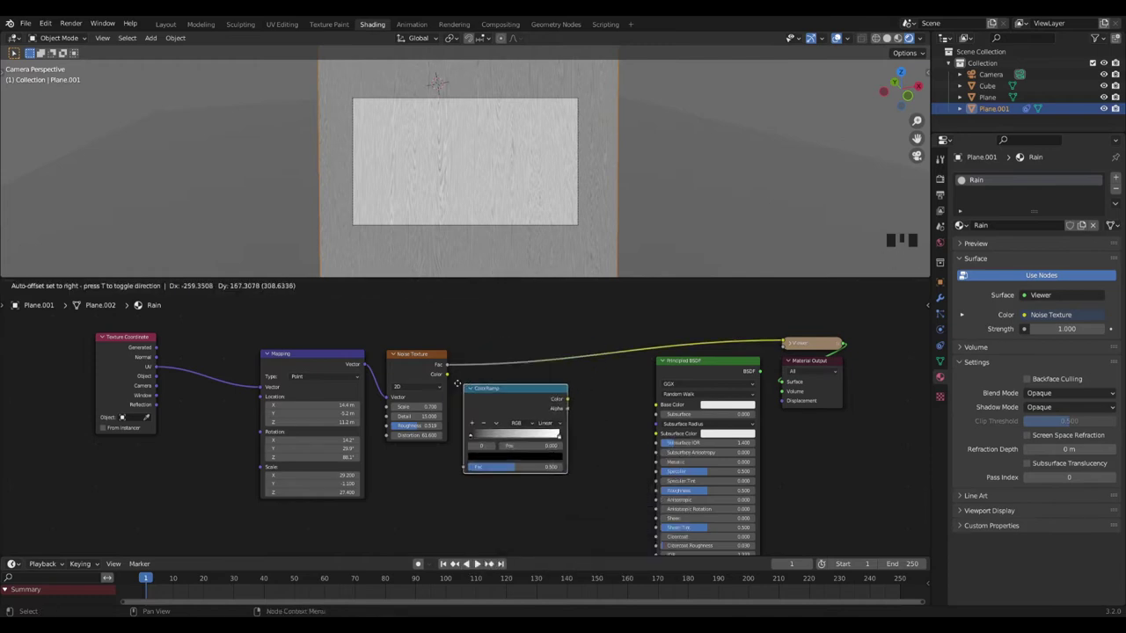
pyautogui.click(464, 293)
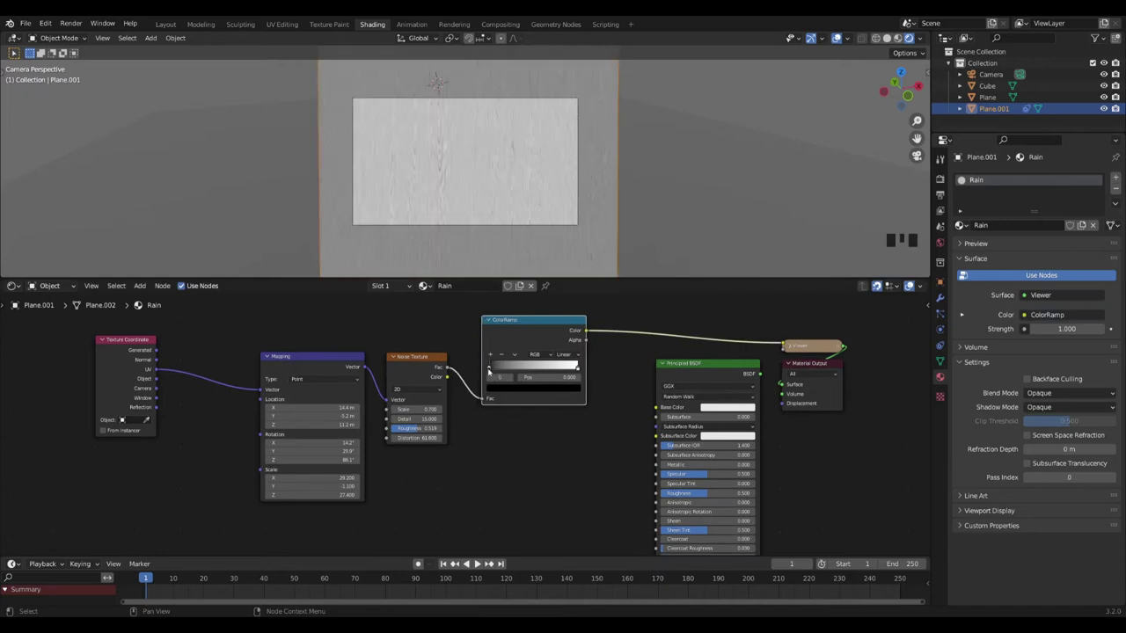
pyautogui.rightClick(566, 358)
pyautogui.moveTo(542, 319); pyautogui.dragTo(533, 338)
# Step: Make the ColorRamp run from white to black, with the black stop at about 0.28
pyautogui.moveTo(480, 390)
pyautogui.mouseDown()
pyautogui.moveTo(608, 396)
pyautogui.moveTo(466, 399)
pyautogui.moveTo(543, 400)
pyautogui.moveTo(496, 393)
pyautogui.mouseUp()
pyautogui.click(568, 398)
pyautogui.click(568, 397)
pyautogui.click(505, 391)
# Step: Lower the Noise Texture's distortion to 12.8 to lengthen the rain streaks
pyautogui.moveTo(437, 438); pyautogui.dragTo(424, 438)
pyautogui.click(433, 326)
pyautogui.scroll(5, 444, 176)
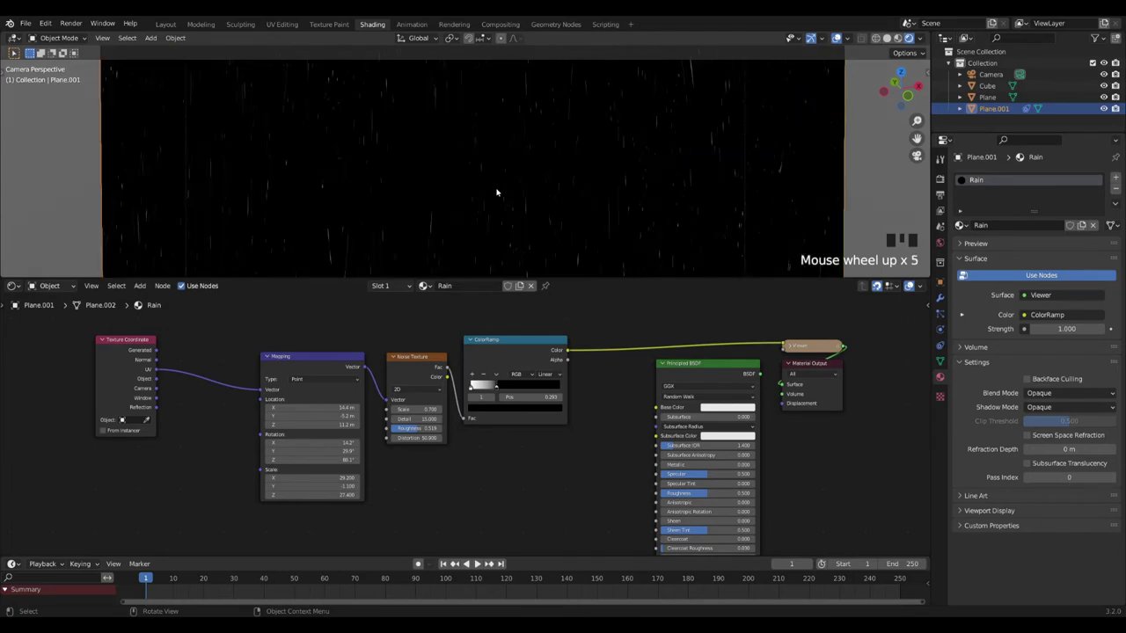
pyautogui.scroll(2, 484, 176)
pyautogui.scroll(-7, 469, 158)
pyautogui.scroll(-2, 449, 173)
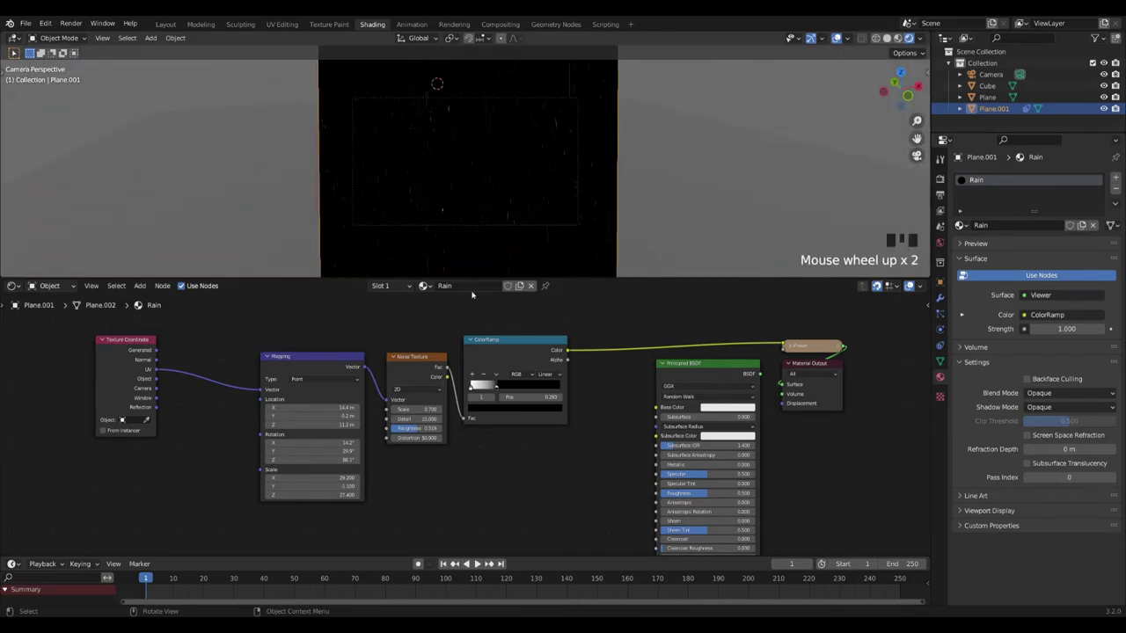
pyautogui.moveTo(419, 438); pyautogui.dragTo(396, 437)
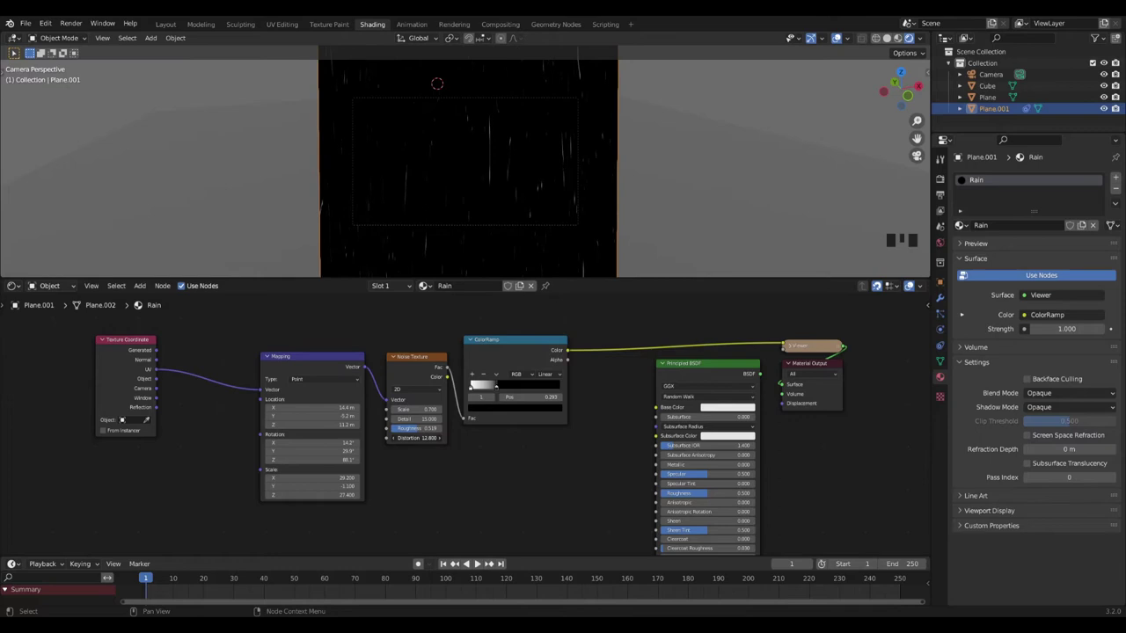
# Step: Adjust the Mapping node's Z rotation to change the pattern of the rain streaks
pyautogui.scroll(-3, 502, 191)
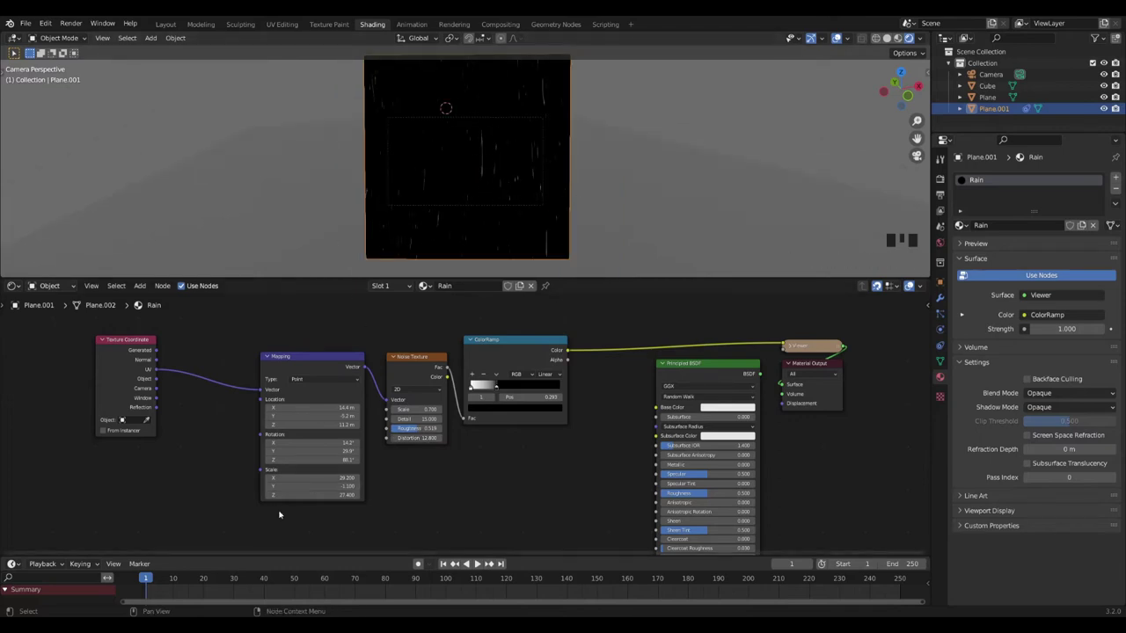
pyautogui.moveTo(313, 460); pyautogui.dragTo(313, 460)
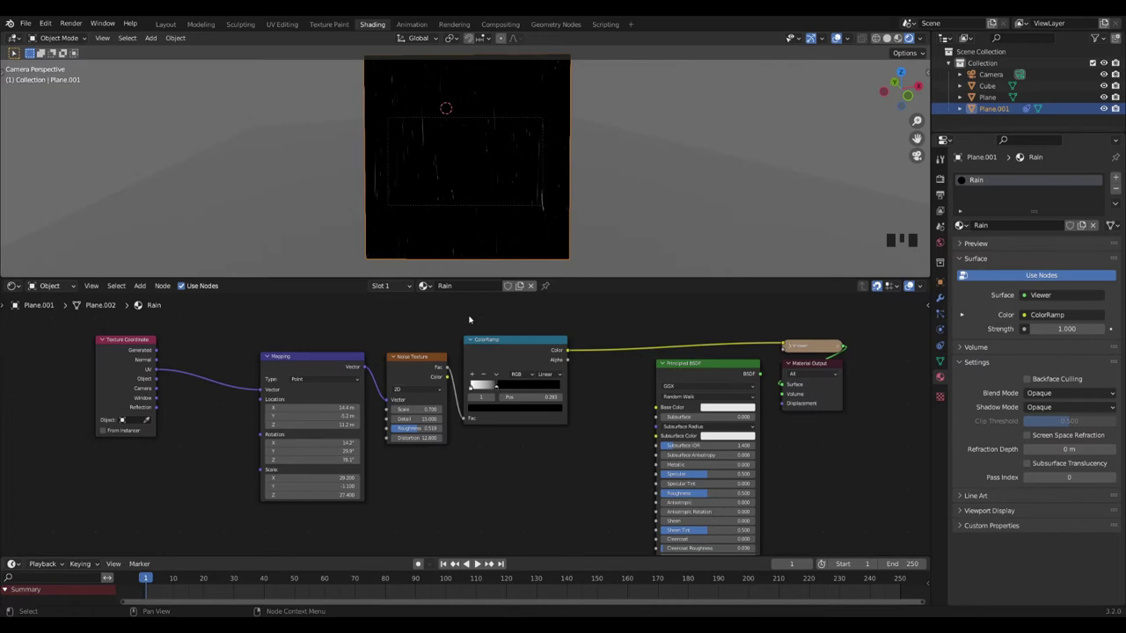
pyautogui.scroll(2, 469, 182)
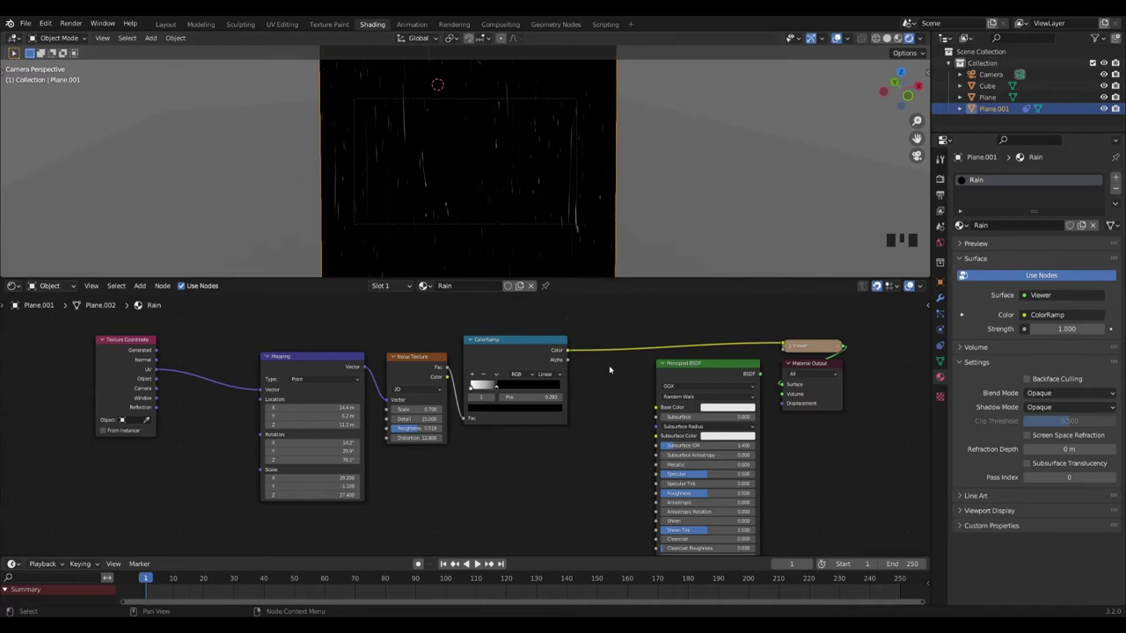
# Step: Move the ColorRamp's black stop to about 0.33 for denser rain streaks
pyautogui.click(496, 394)
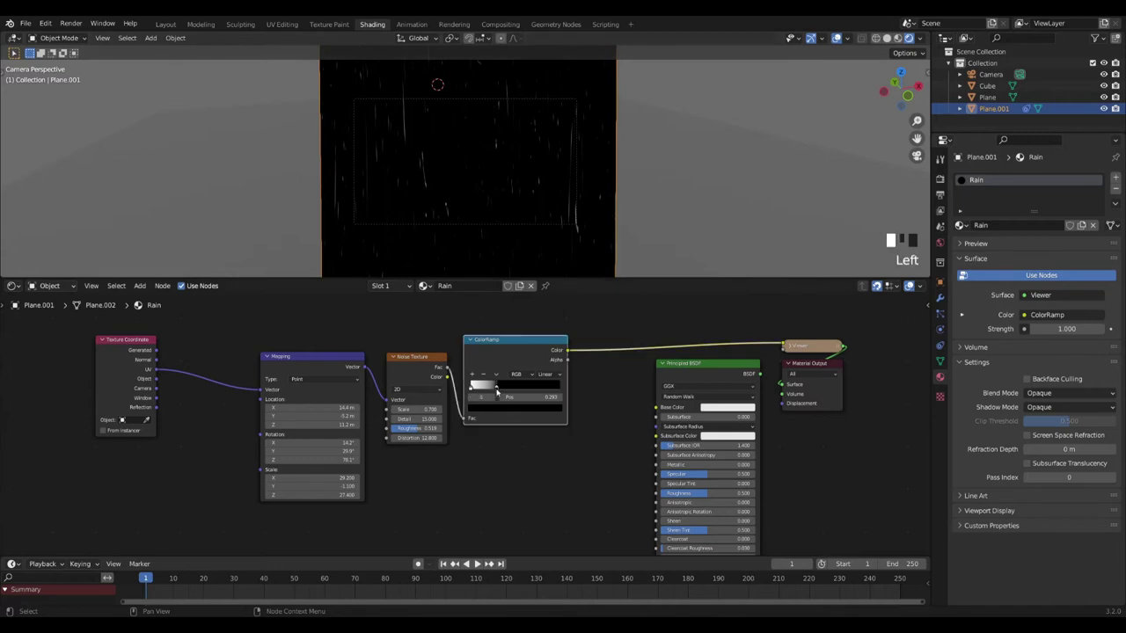
pyautogui.click(496, 392)
pyautogui.click(497, 391)
pyautogui.moveTo(497, 391)
pyautogui.mouseDown()
pyautogui.moveTo(532, 387)
pyautogui.moveTo(504, 385)
pyautogui.mouseUp()
pyautogui.click(649, 410)
# Step: Connect the ColorRamp's Color to the Principled BSDF's Base Color and the BSDF to the Material Output's Surface
pyautogui.click(780, 347)
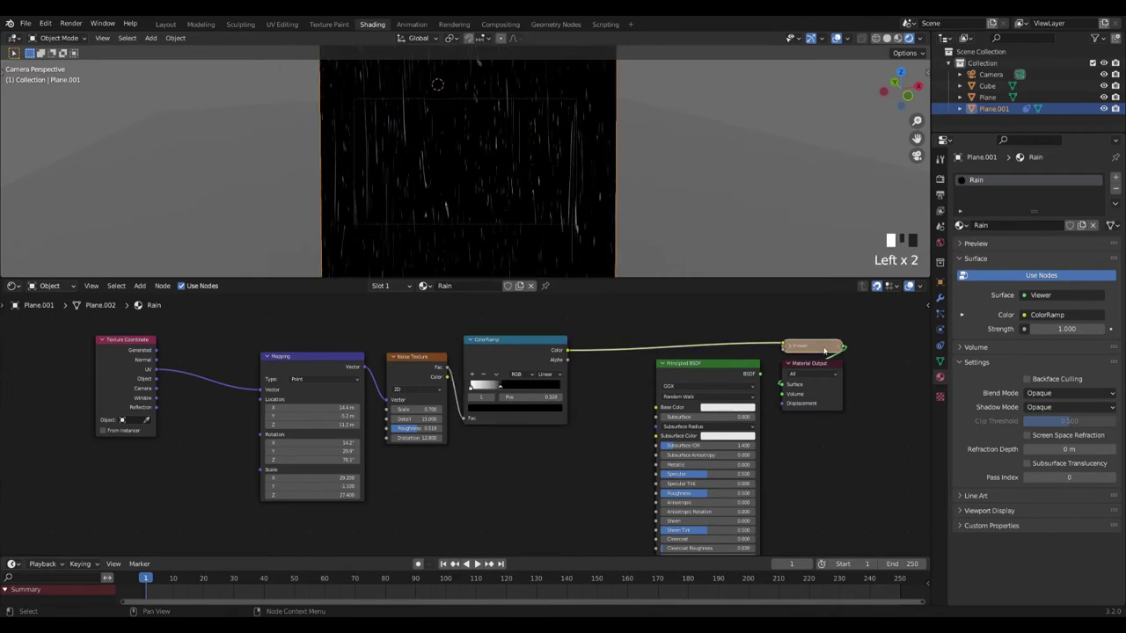
pyautogui.moveTo(784, 347); pyautogui.dragTo(657, 407)
pyautogui.moveTo(564, 469); pyautogui.dragTo(574, 420, button='middle')
pyautogui.scroll(-2, 593, 417)
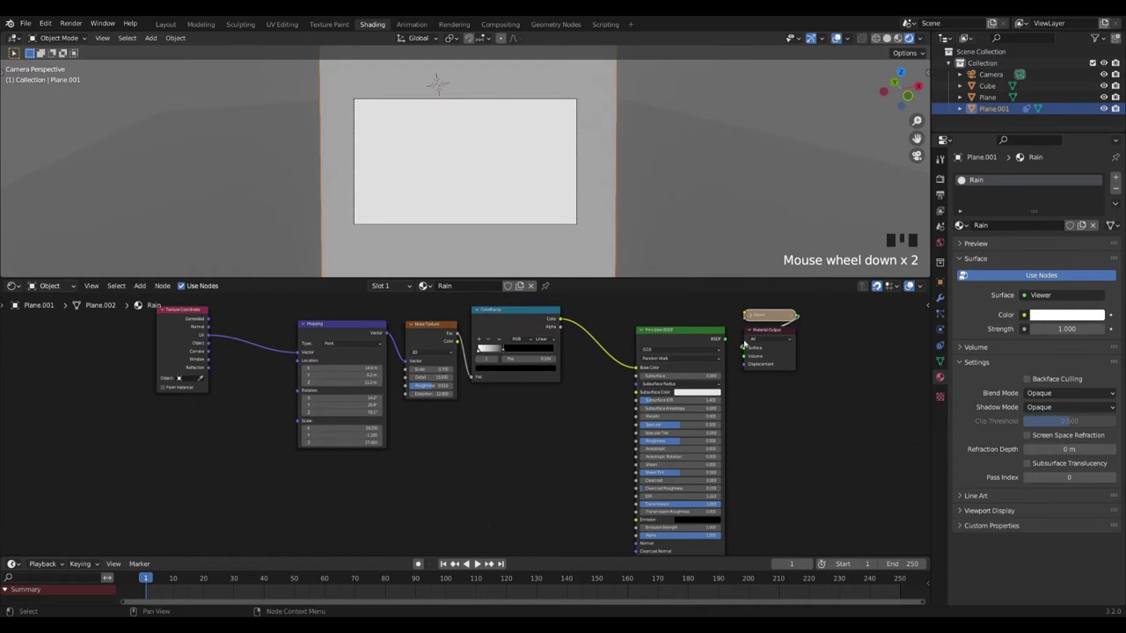
pyautogui.moveTo(726, 339); pyautogui.dragTo(744, 347)
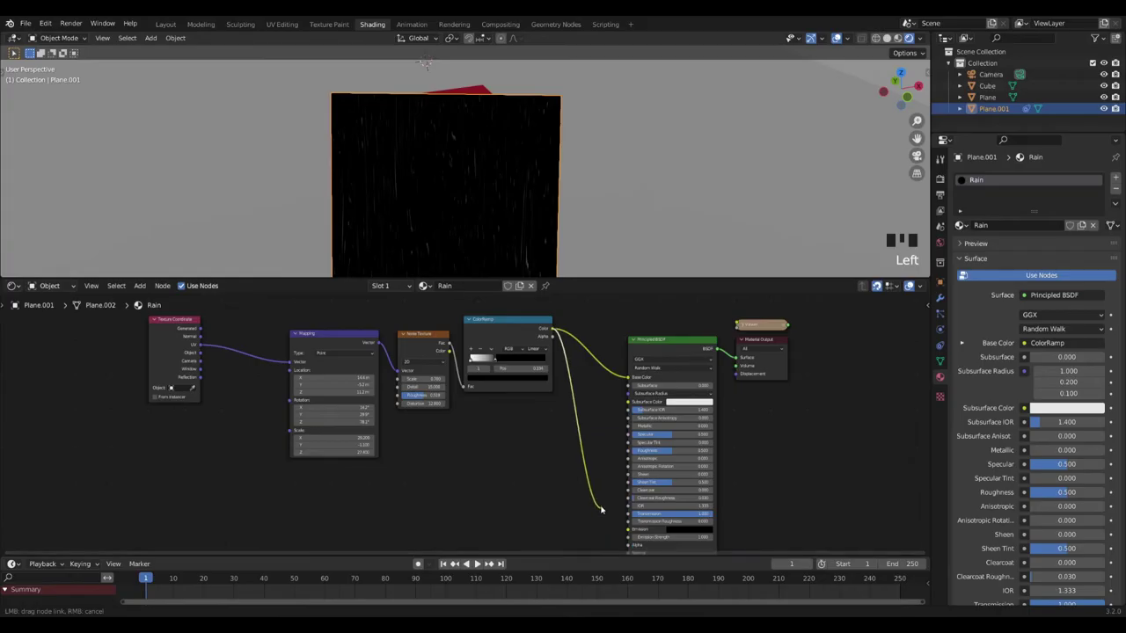
pyautogui.scroll(1, 480, 189)
pyautogui.scroll(-1, 462, 203)
pyautogui.moveTo(460, 203); pyautogui.dragTo(478, 216, button='middle')
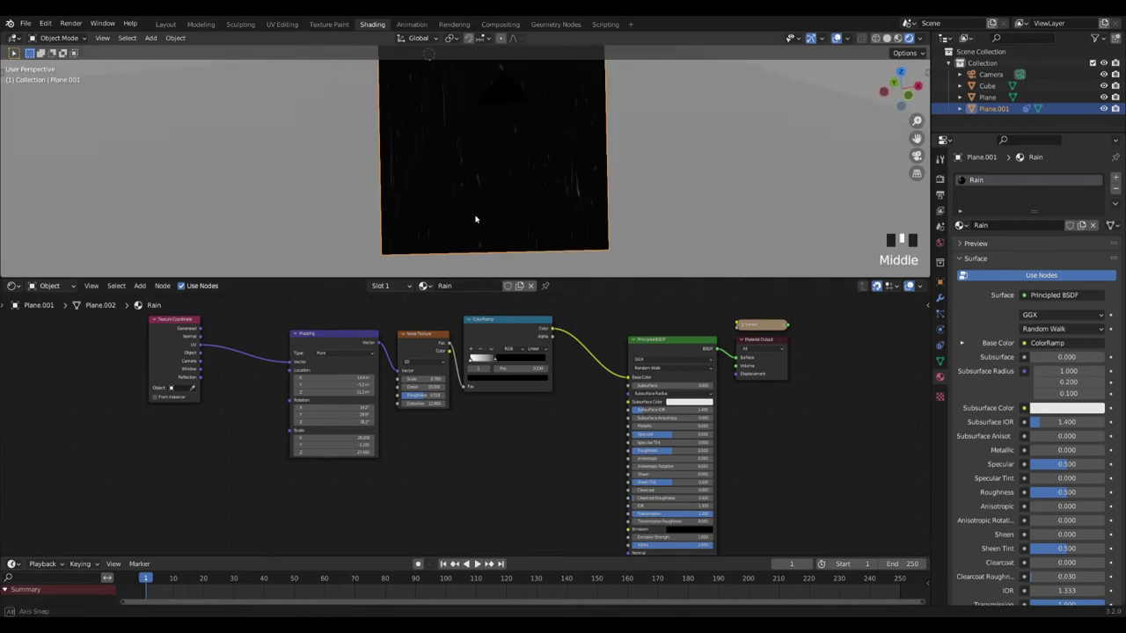
# Step: Connect the ColorRamp's Color to the Principled BSDF's Alpha and set the Rain material's blend mode to Alpha Blend in camera view
pyautogui.press('KP_0')
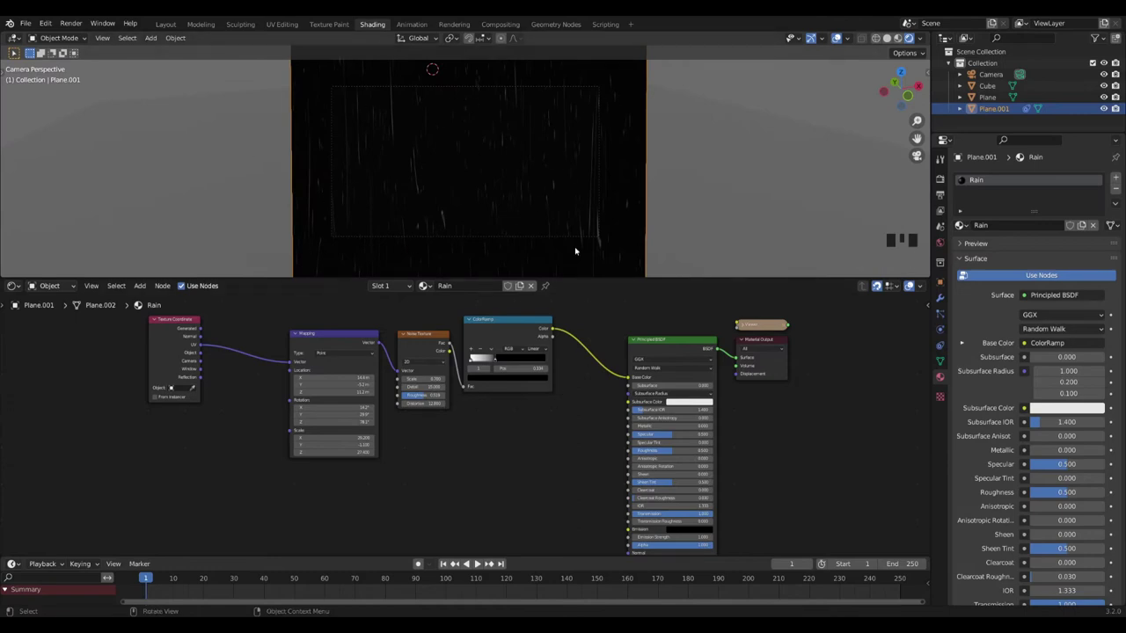
pyautogui.moveTo(552, 332); pyautogui.dragTo(632, 497)
pyautogui.scroll(-4, 1029, 395)
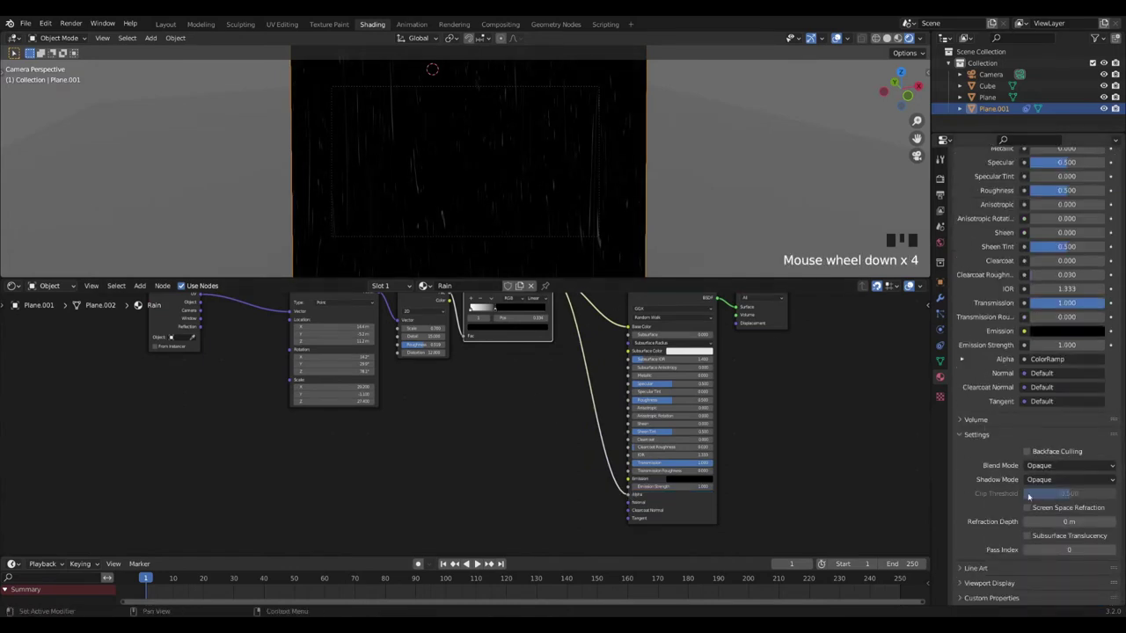
pyautogui.click(1049, 471)
pyautogui.click(1053, 516)
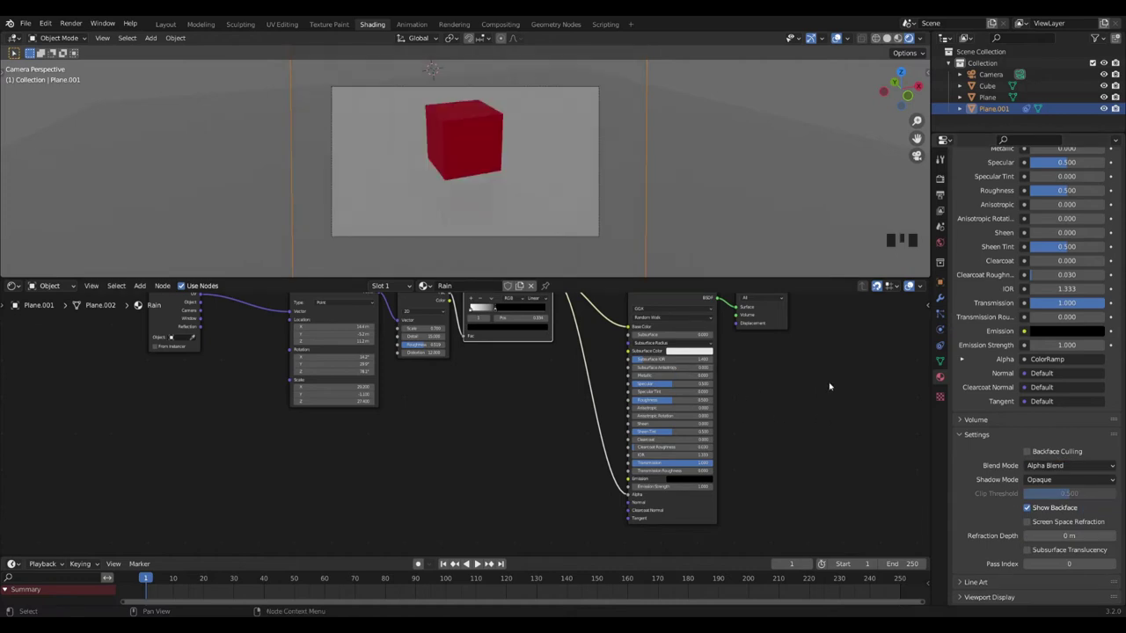
# Step: Connect the ColorRamp's Color to the Principled BSDF's Emission input
pyautogui.scroll(4, 510, 174)
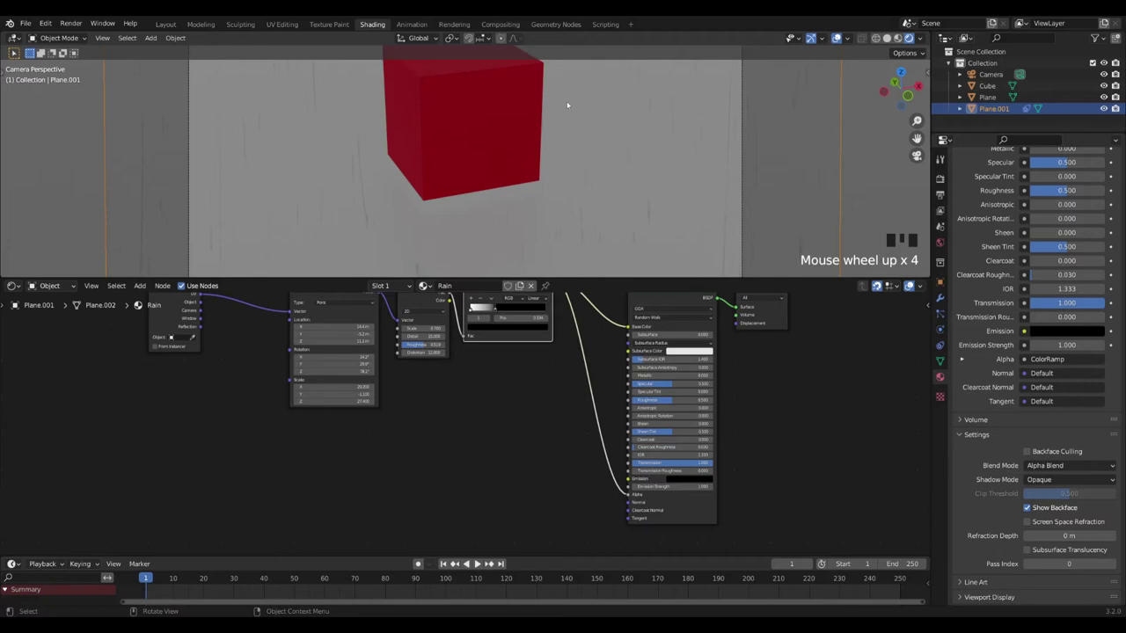
pyautogui.scroll(-8, 479, 197)
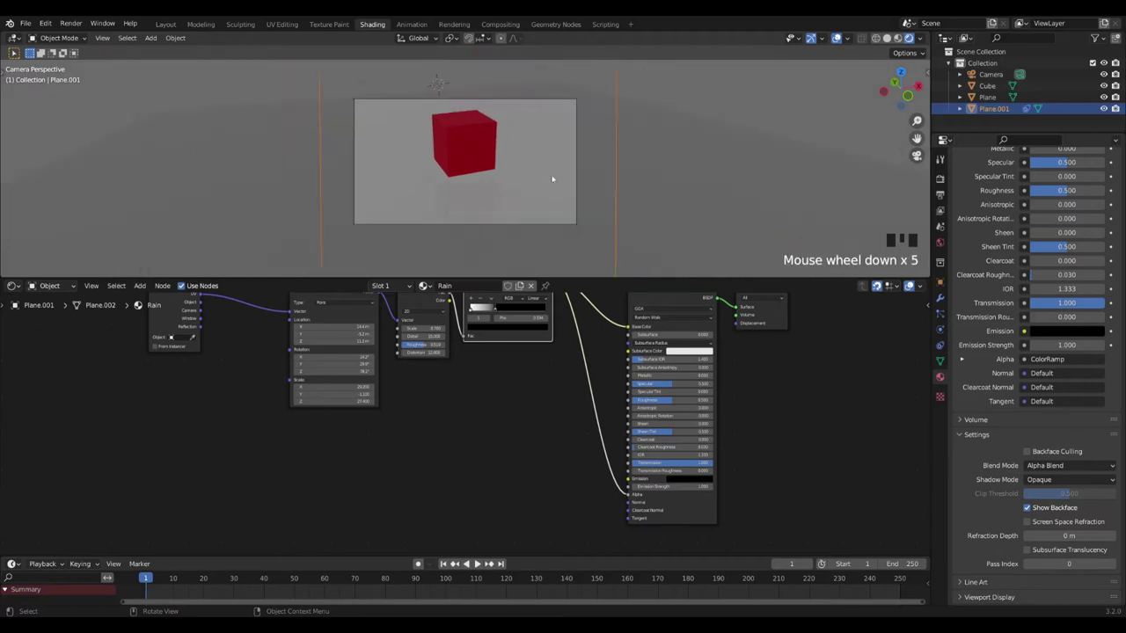
pyautogui.scroll(4, 481, 154)
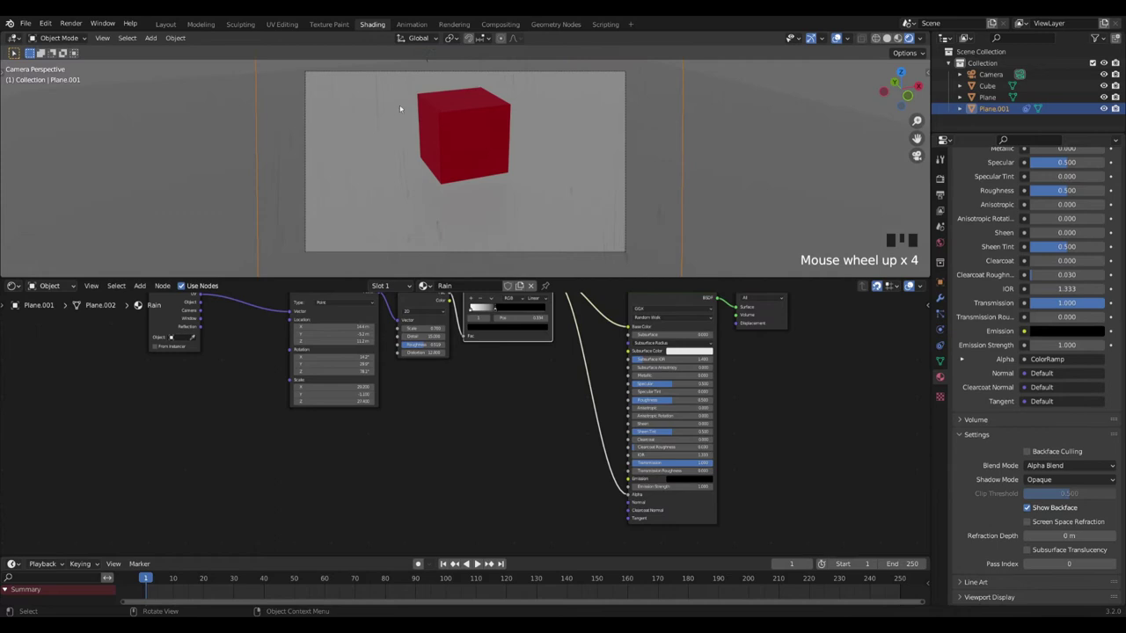
pyautogui.moveTo(549, 441); pyautogui.dragTo(532, 480, button='middle')
pyautogui.moveTo(534, 325); pyautogui.dragTo(609, 525)
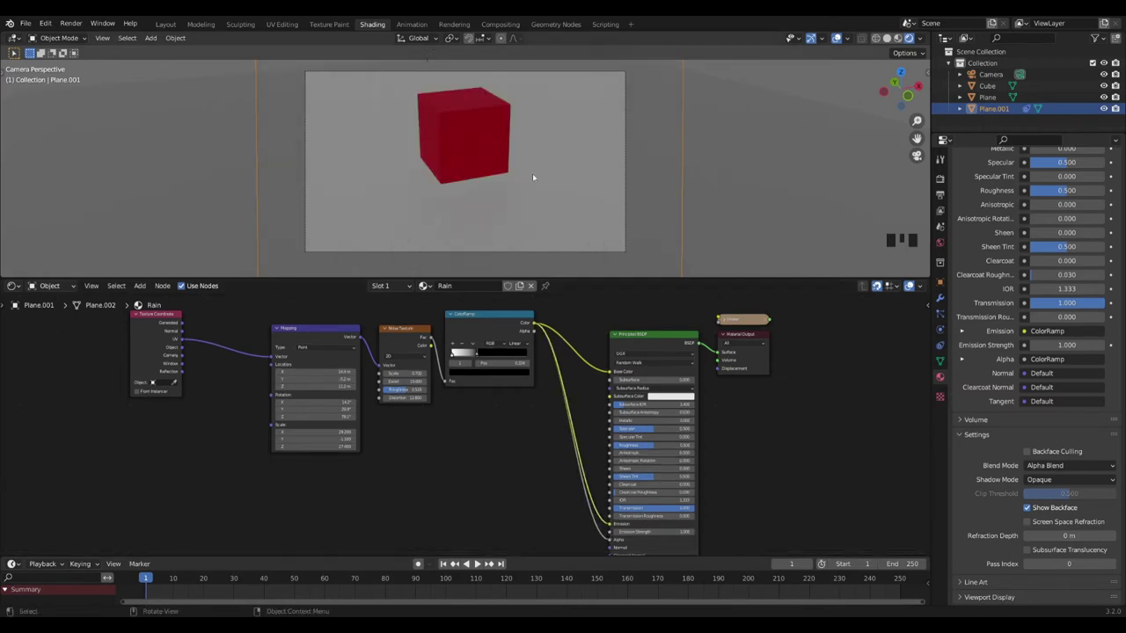
# Step: Set the Principled BSDF's Emission Strength to 4 to brighten the rain streaks
pyautogui.scroll(2, 532, 176)
pyautogui.scroll(2, 483, 205)
pyautogui.scroll(-9, 483, 205)
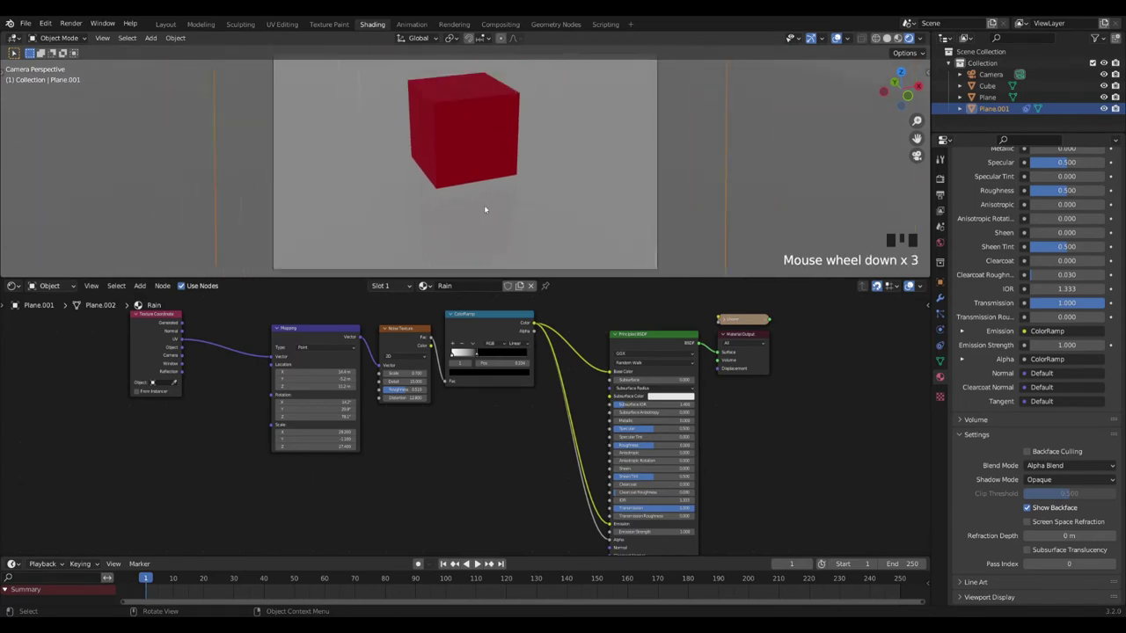
pyautogui.scroll(5, 485, 199)
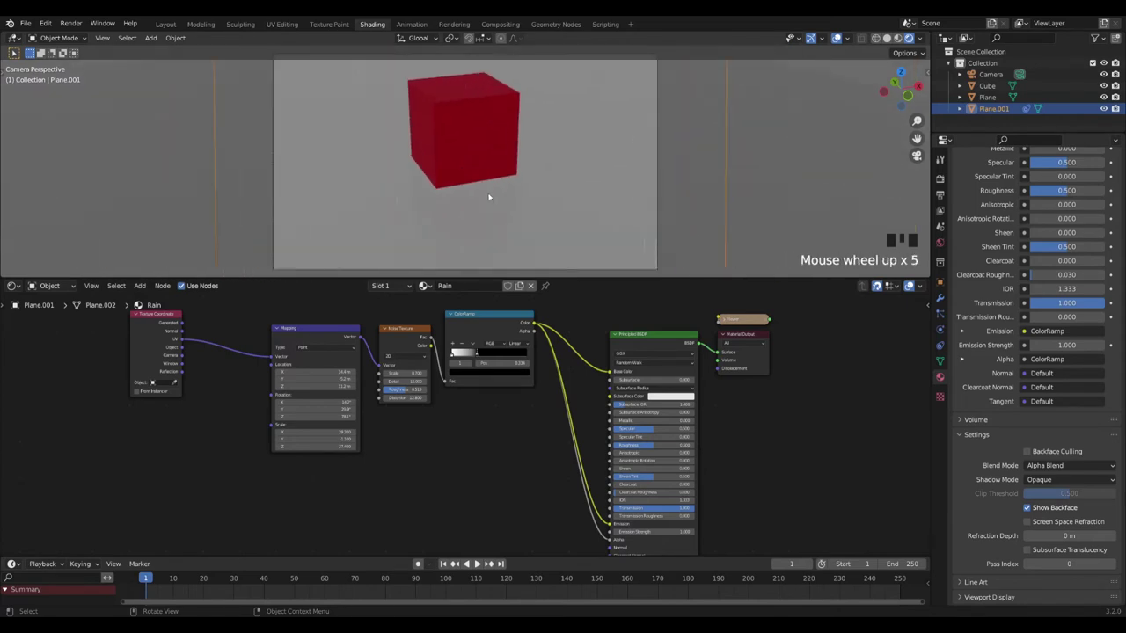
pyautogui.scroll(-2, 489, 197)
pyautogui.scroll(1, 490, 199)
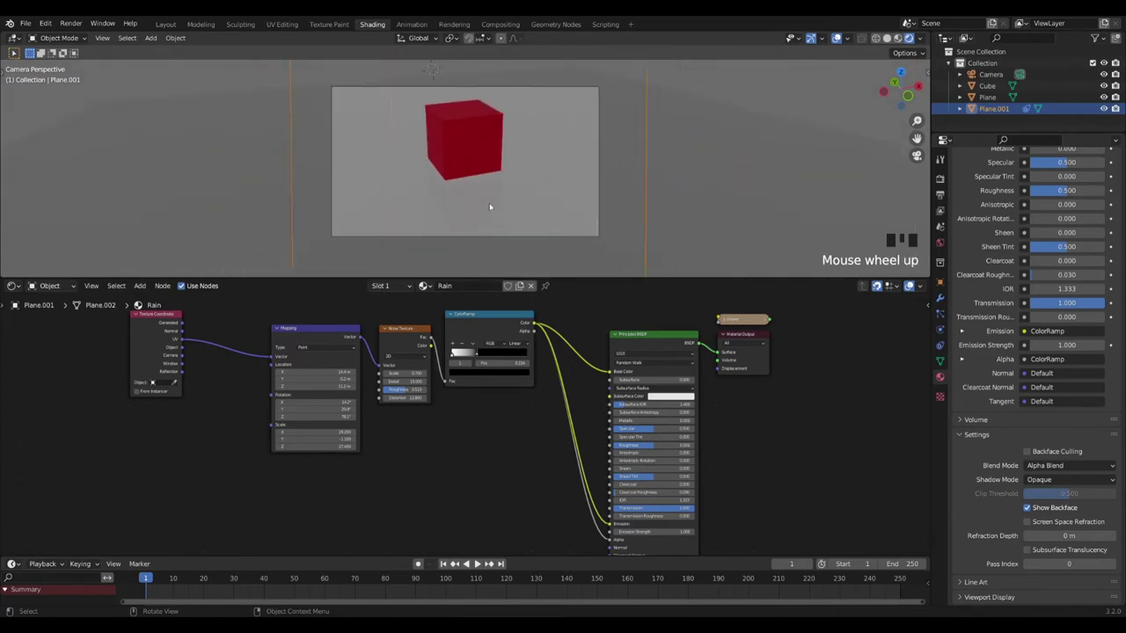
pyautogui.click(651, 533)
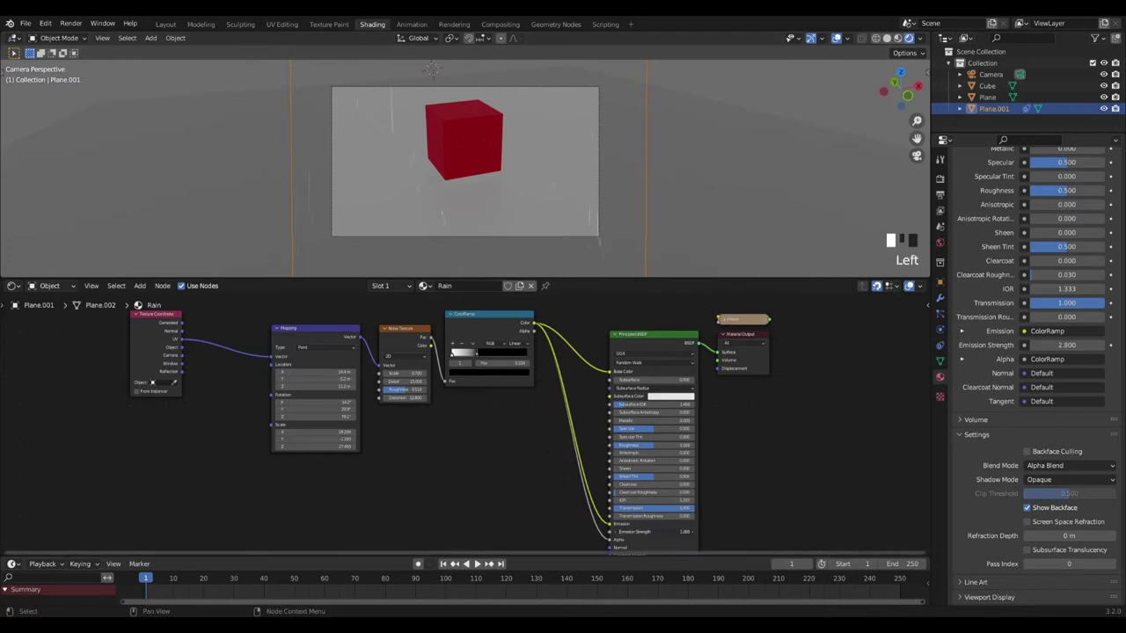
pyautogui.click(481, 461)
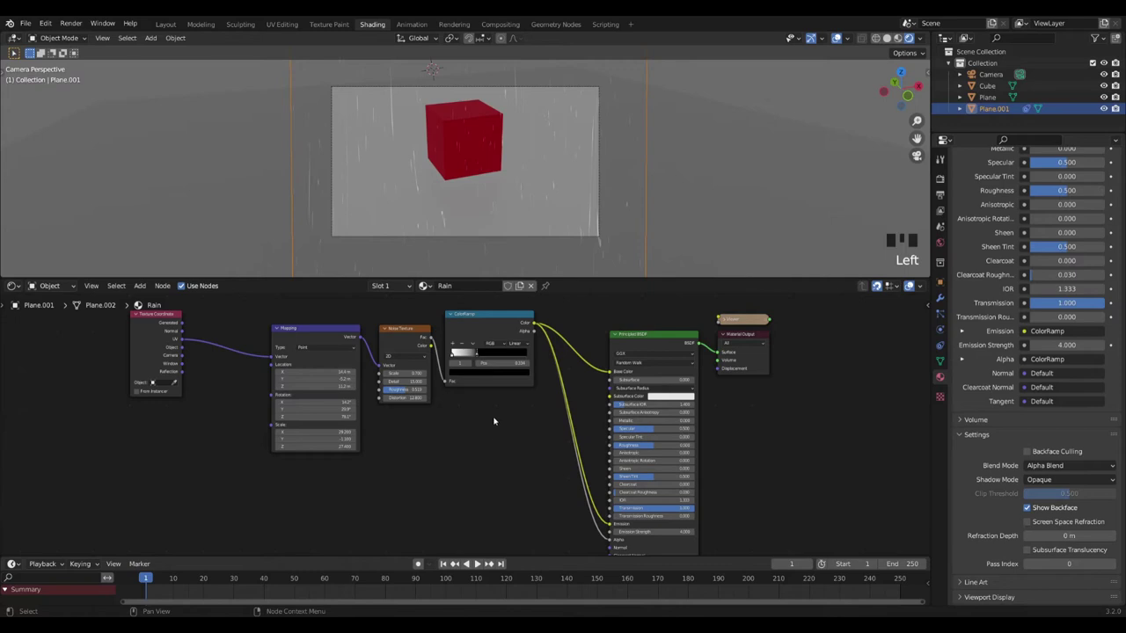
# Step: Play the animation briefly to check the rain, and return to the first frame
pyautogui.click(476, 564)
pyautogui.click(472, 564)
pyautogui.click(442, 564)
pyautogui.click(207, 458)
pyautogui.click(160, 495)
pyautogui.click(221, 442)
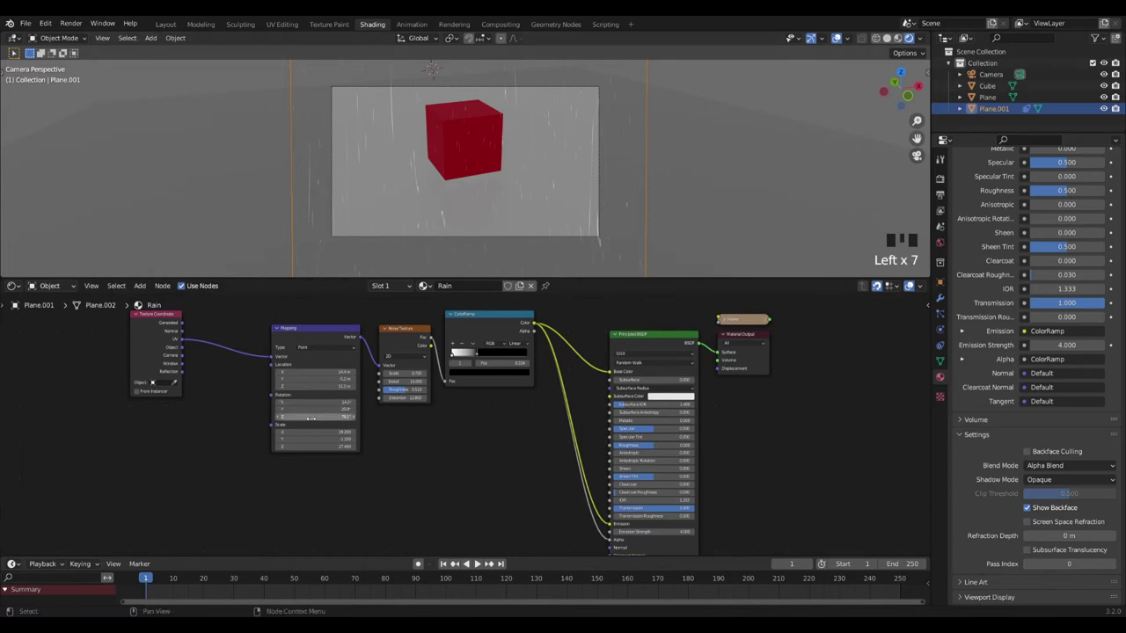
# Step: Adjust the Mapping node's location and set its X location to 0 m
pyautogui.moveTo(322, 376); pyautogui.dragTo(341, 372)
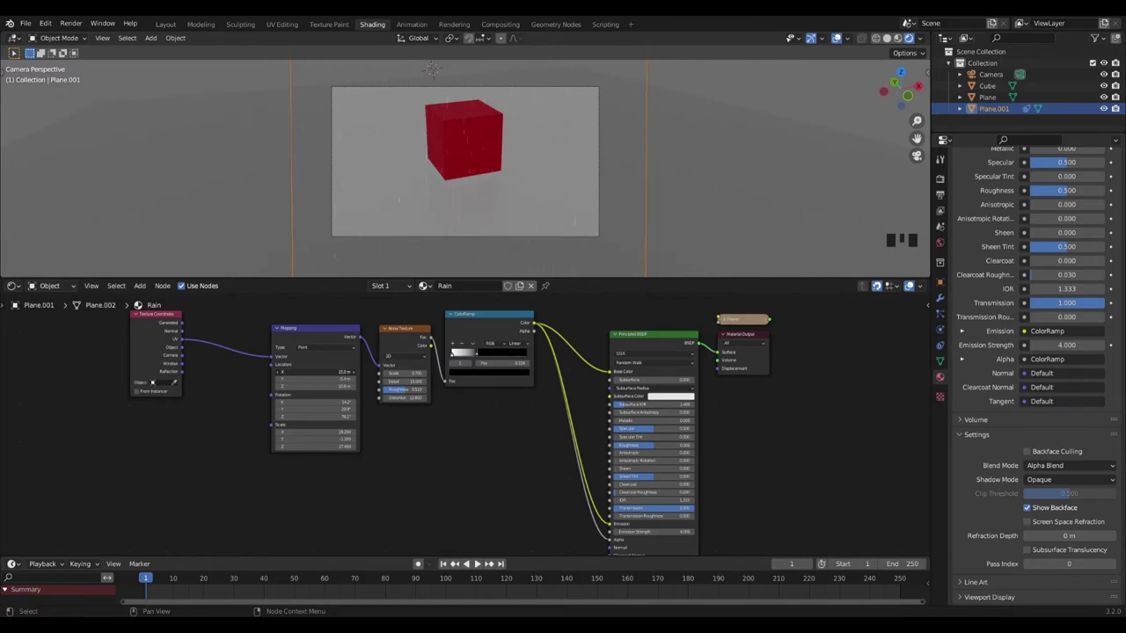
pyautogui.moveTo(326, 372); pyautogui.dragTo(318, 372)
pyautogui.click(326, 375)
pyautogui.write('0')
pyautogui.press('Return')
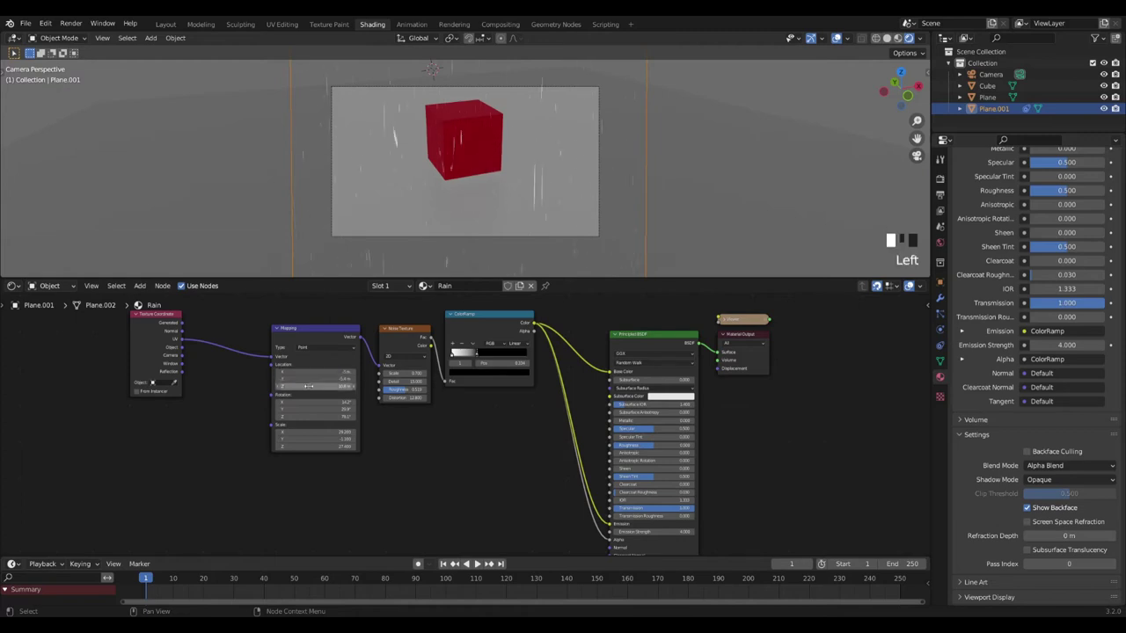
# Step: Try sliding the Mapping node's X location to test how the rain streaks move
pyautogui.click(327, 373)
pyautogui.moveTo(327, 372); pyautogui.dragTo(425, 372)
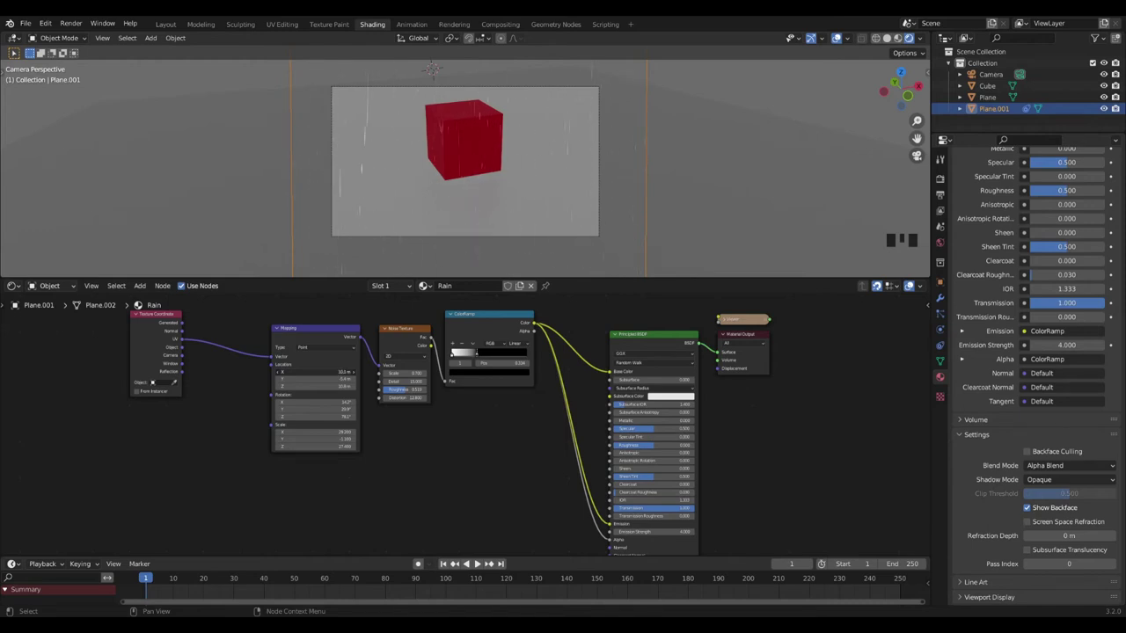
pyautogui.click(348, 372)
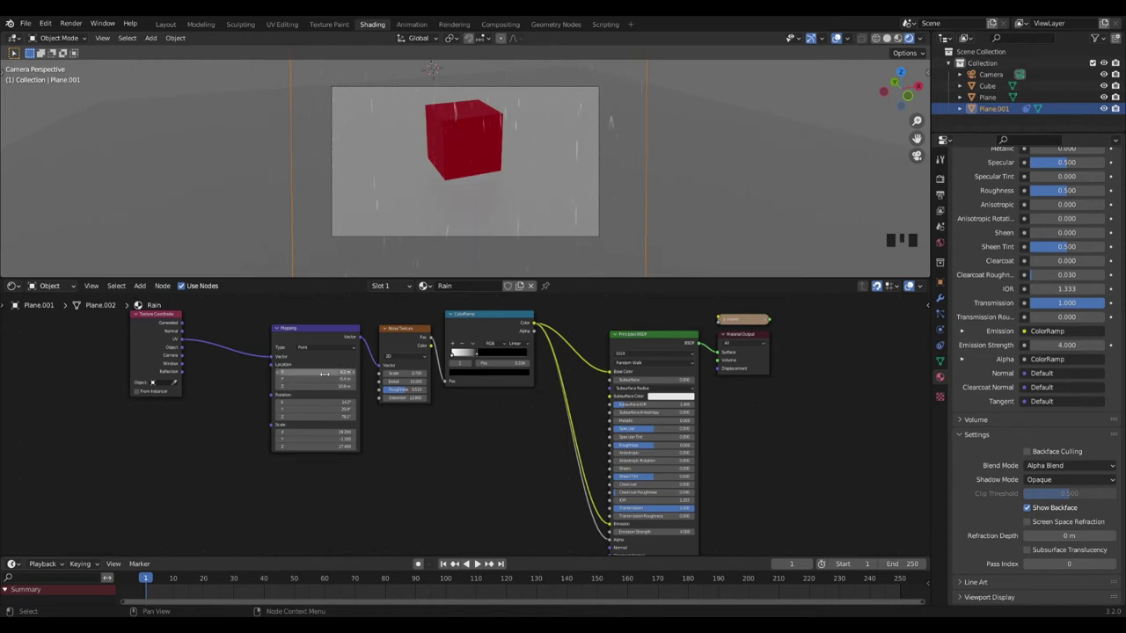
pyautogui.click(351, 359)
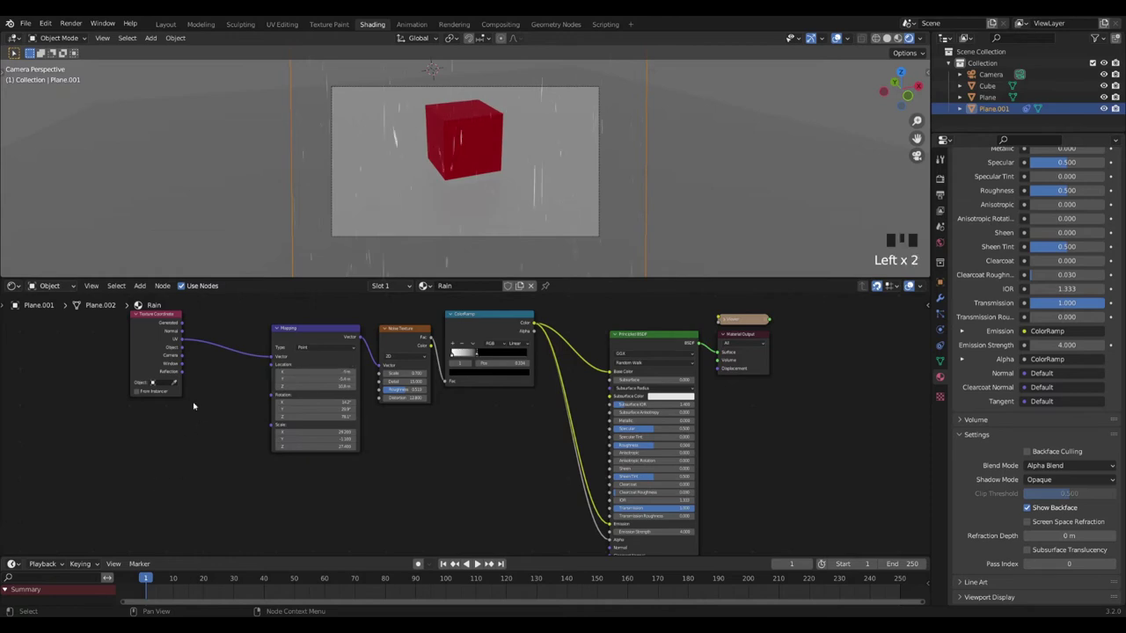
# Step: Move the Texture Coordinate node farther from the Mapping node and add a Value node below it
pyautogui.click(164, 323)
pyautogui.moveTo(164, 322); pyautogui.dragTo(120, 323)
pyautogui.click(195, 469)
pyautogui.hotkey('shift', 'a')
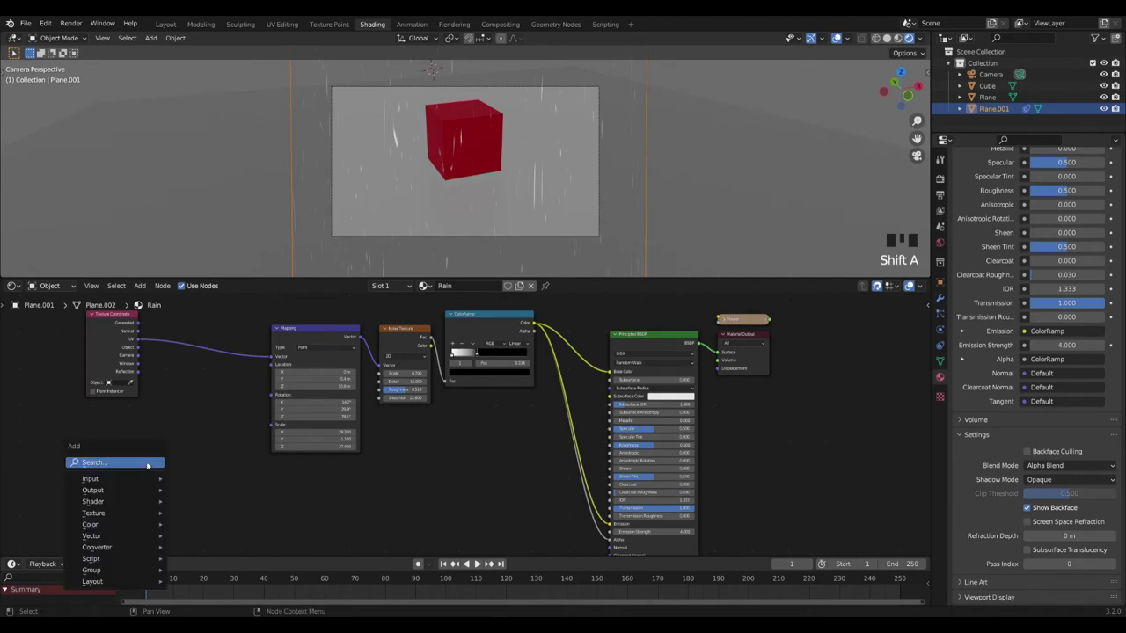
pyautogui.click(116, 460)
pyautogui.press('BackSpace')
pyautogui.press('BackSpace')
pyautogui.press('BackSpace')
pyautogui.write('valu')
pyautogui.press('Return')
pyautogui.press('.')
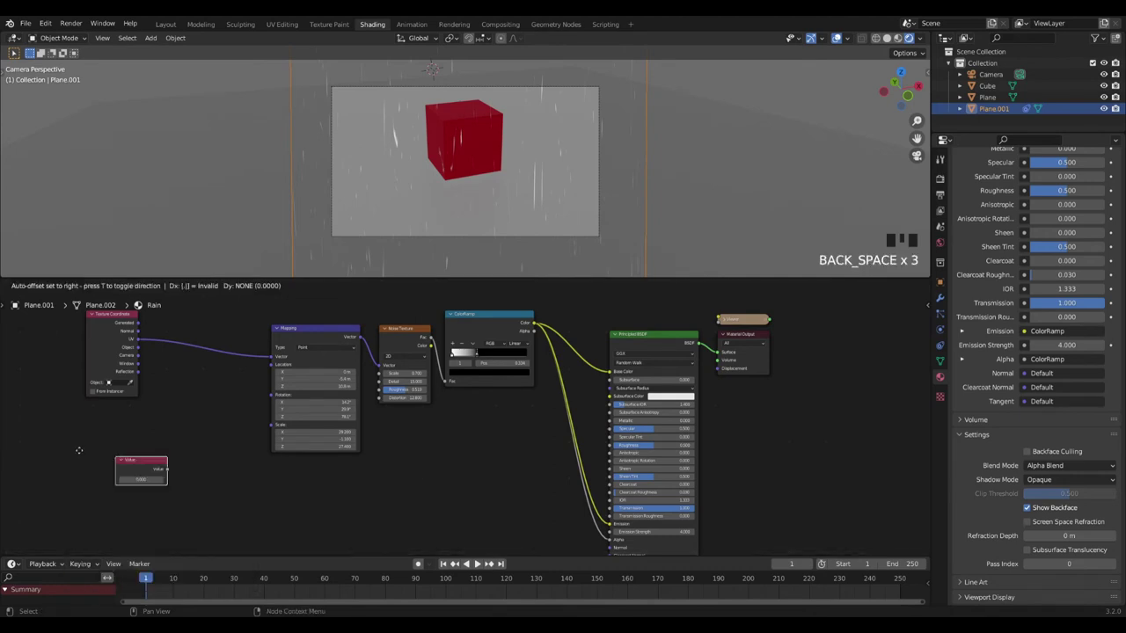
pyautogui.moveTo(146, 460); pyautogui.dragTo(123, 419)
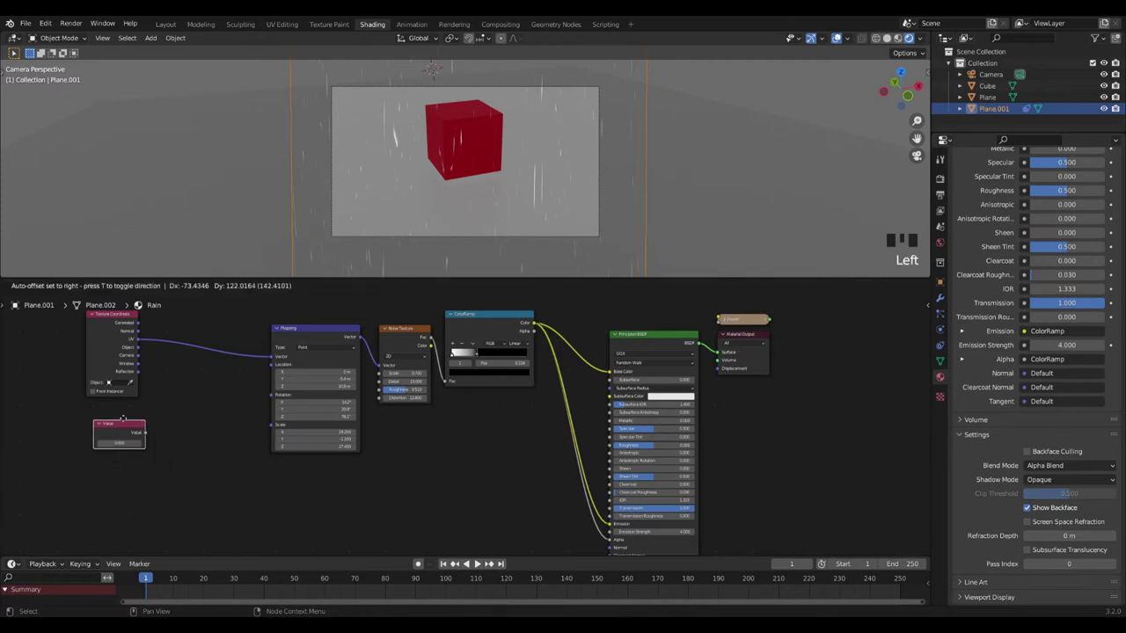
pyautogui.click(124, 419)
# Step: Drive the Value node with the current frame number, test it by playing the animation, and return to the first frame
pyautogui.click(121, 444)
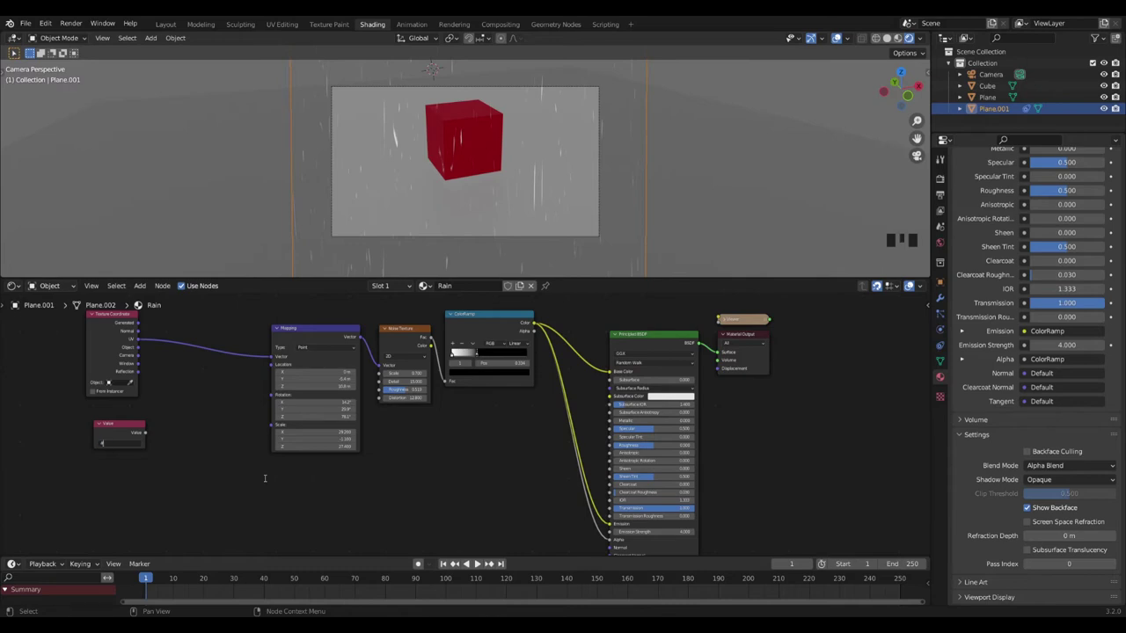
pyautogui.press('Return')
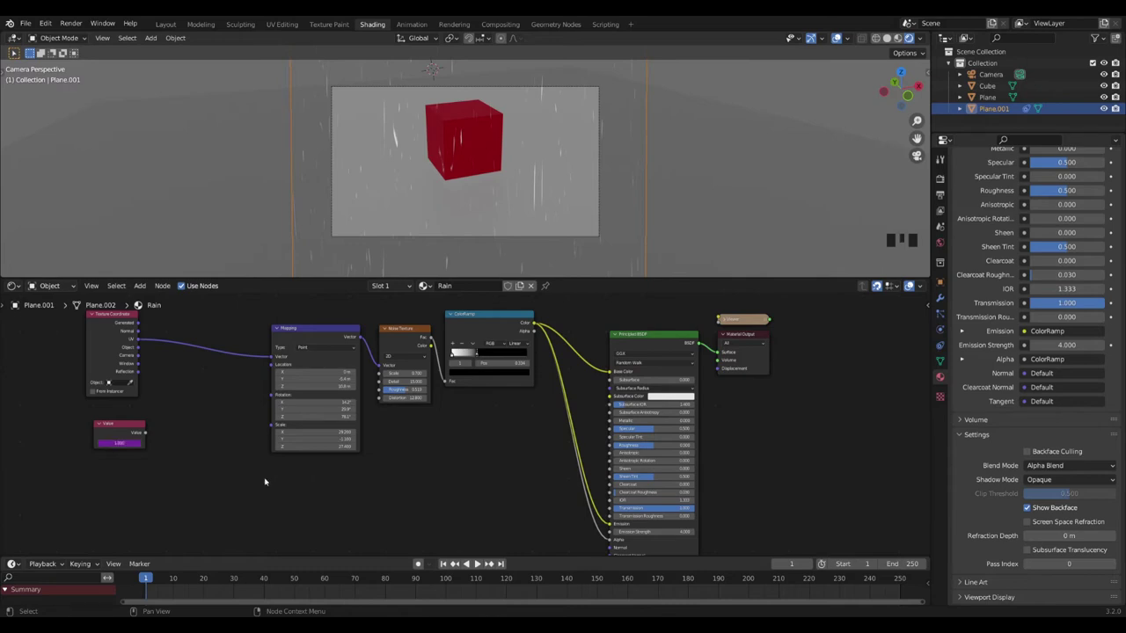
pyautogui.click(476, 565)
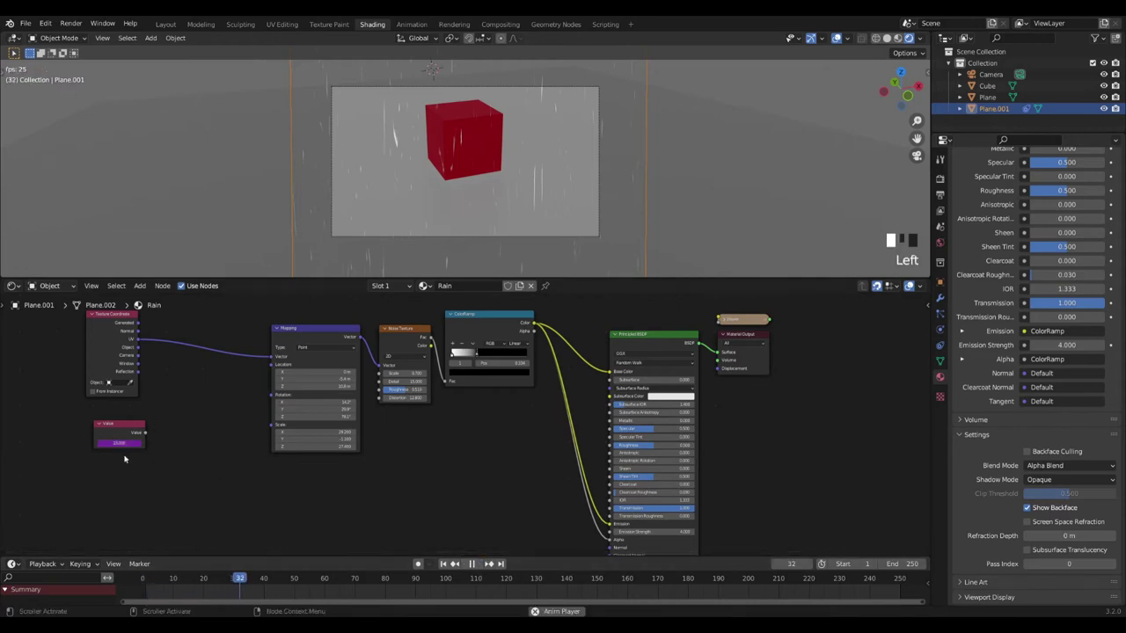
pyautogui.click(471, 564)
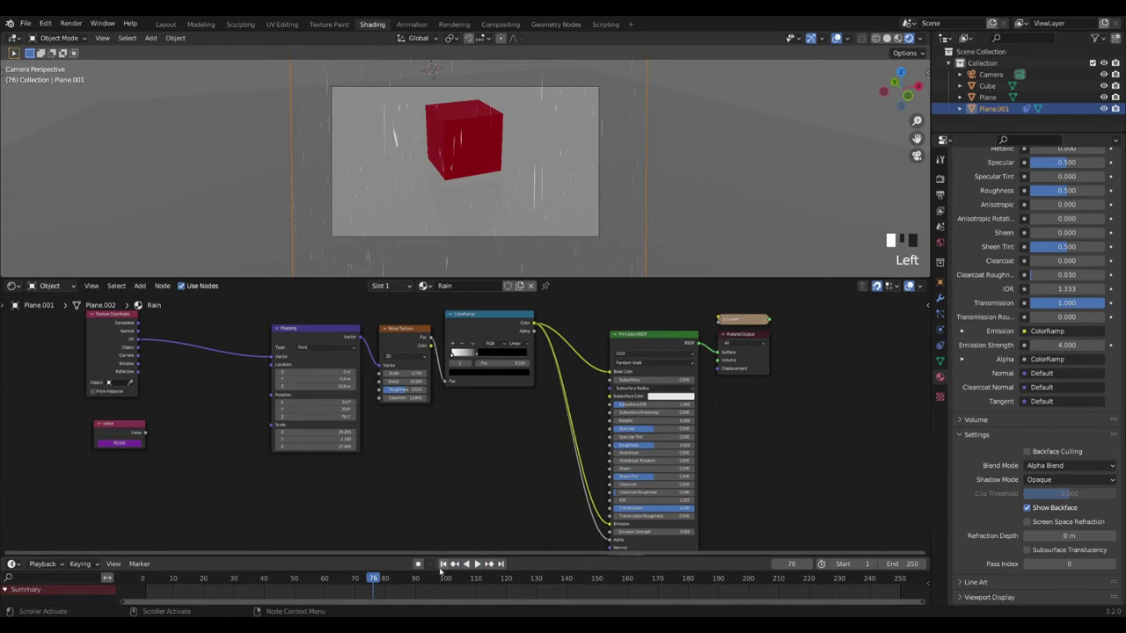
pyautogui.click(443, 564)
pyautogui.click(443, 564)
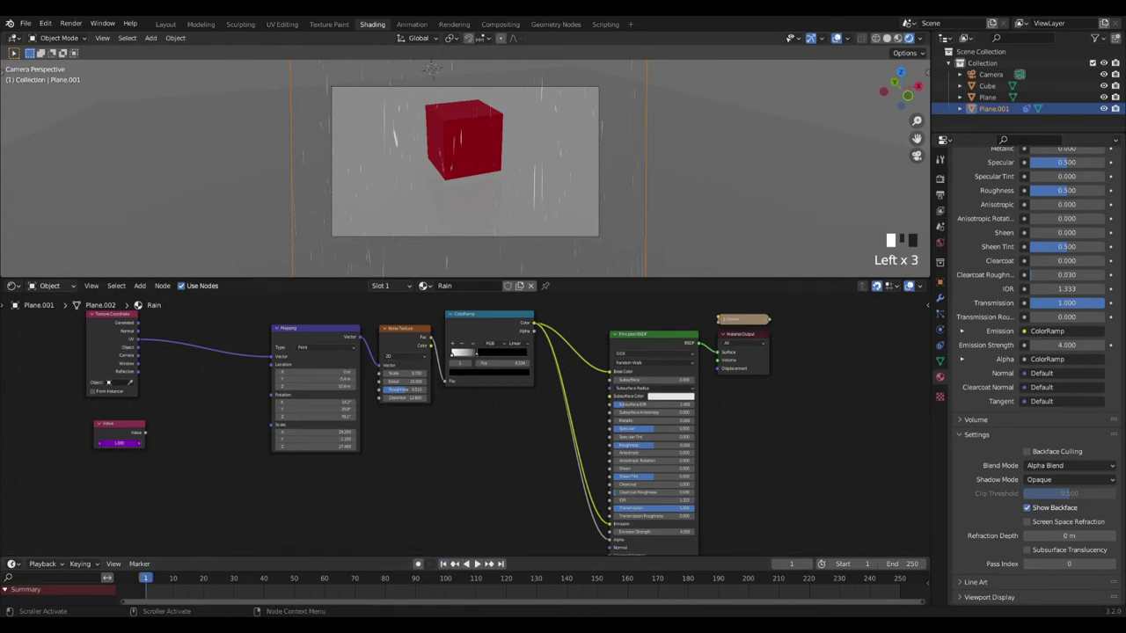
# Step: Edit the Value node's driver expression so the value advances more slowly than the frame number
pyautogui.click(124, 443)
pyautogui.press('BackSpace')
pyautogui.press('BackSpace')
pyautogui.press('Return')
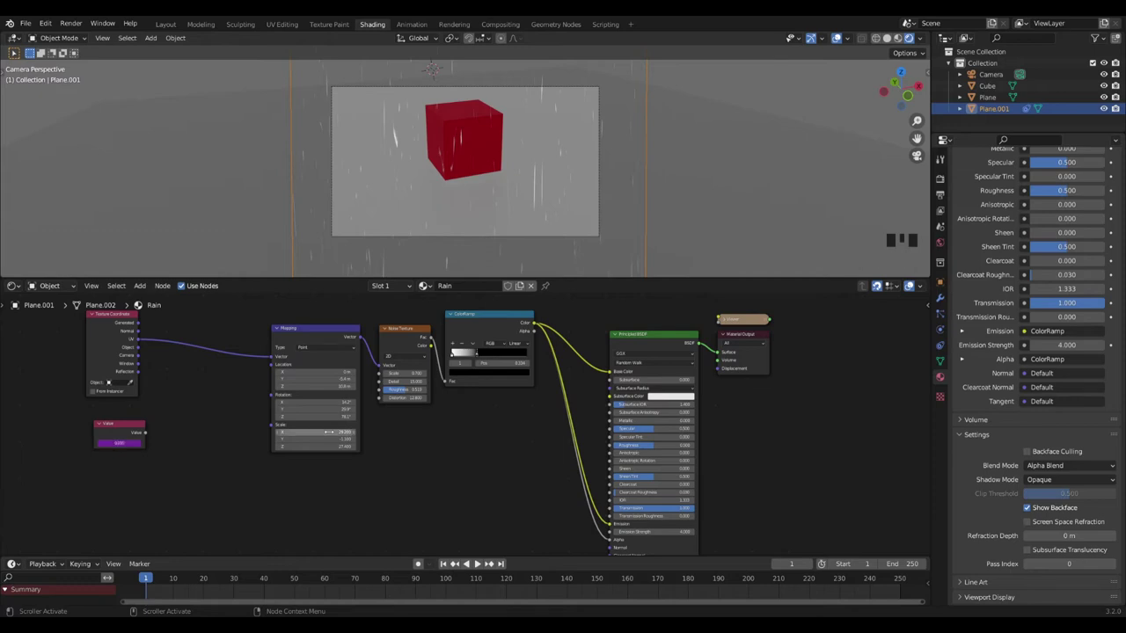
# Step: Try connecting the Value node directly to the Mapping node's Location input
pyautogui.click(287, 355)
pyautogui.moveTo(146, 435); pyautogui.dragTo(255, 371)
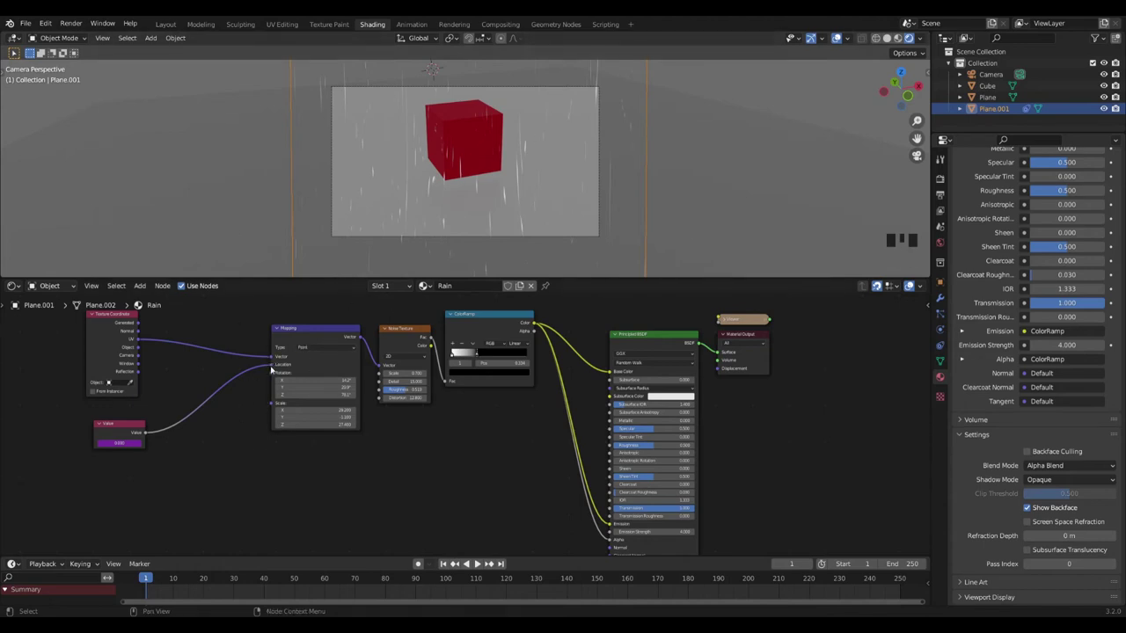
pyautogui.moveTo(272, 369); pyautogui.dragTo(227, 383)
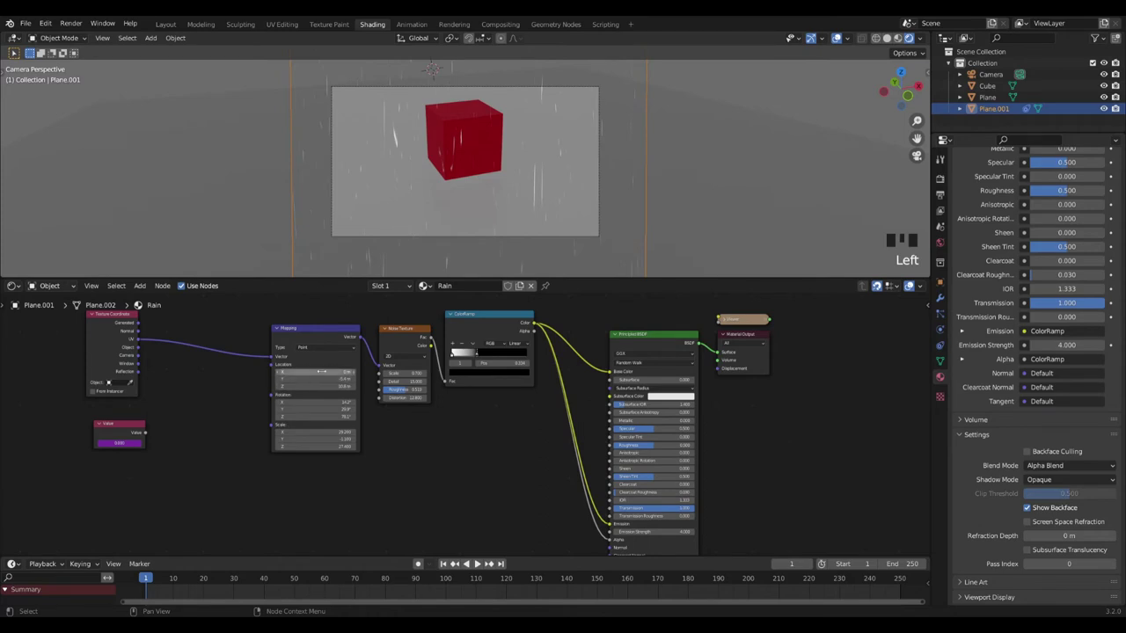
# Step: Add a Separate XYZ node between the Value and Mapping nodes
pyautogui.click(195, 424)
pyautogui.hotkey('shift', 'a')
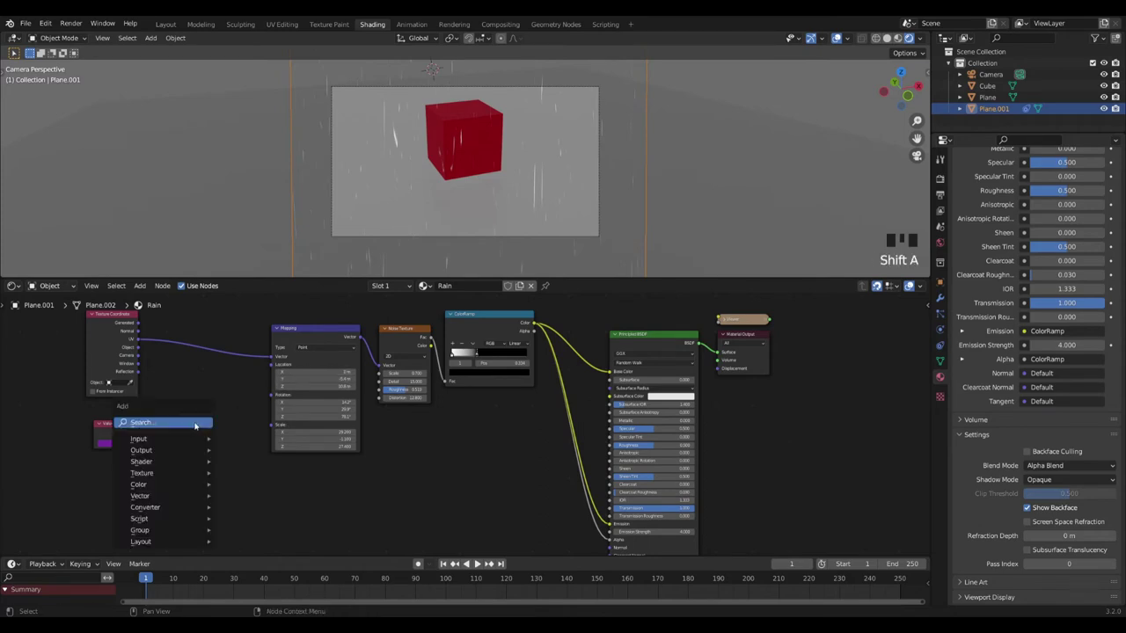
pyautogui.write('sep')
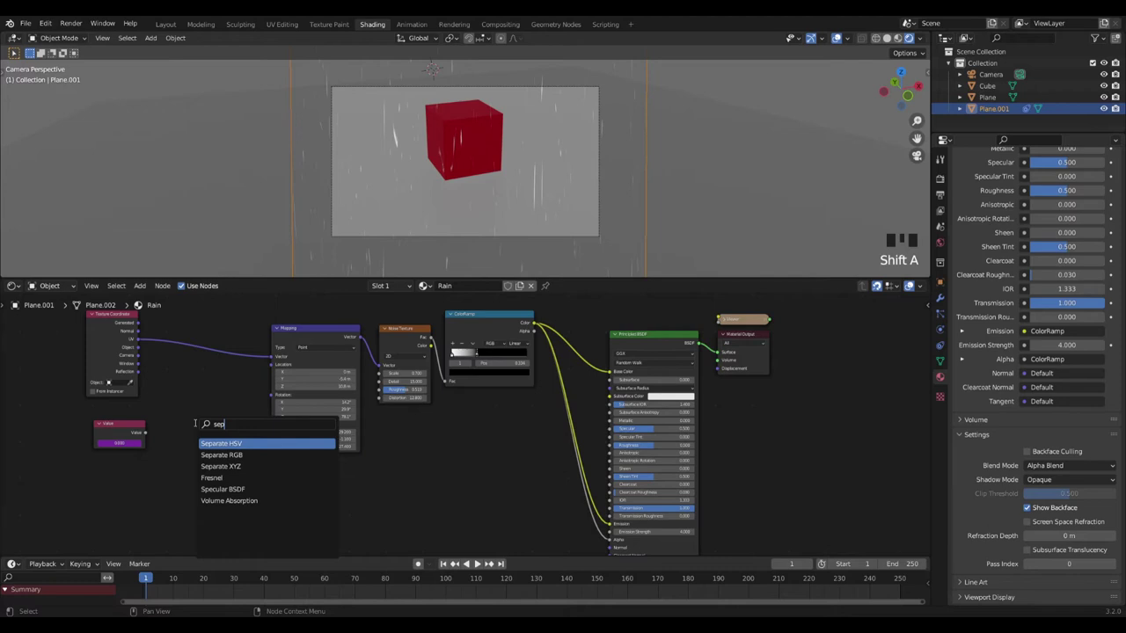
pyautogui.click(221, 466)
pyautogui.click(201, 434)
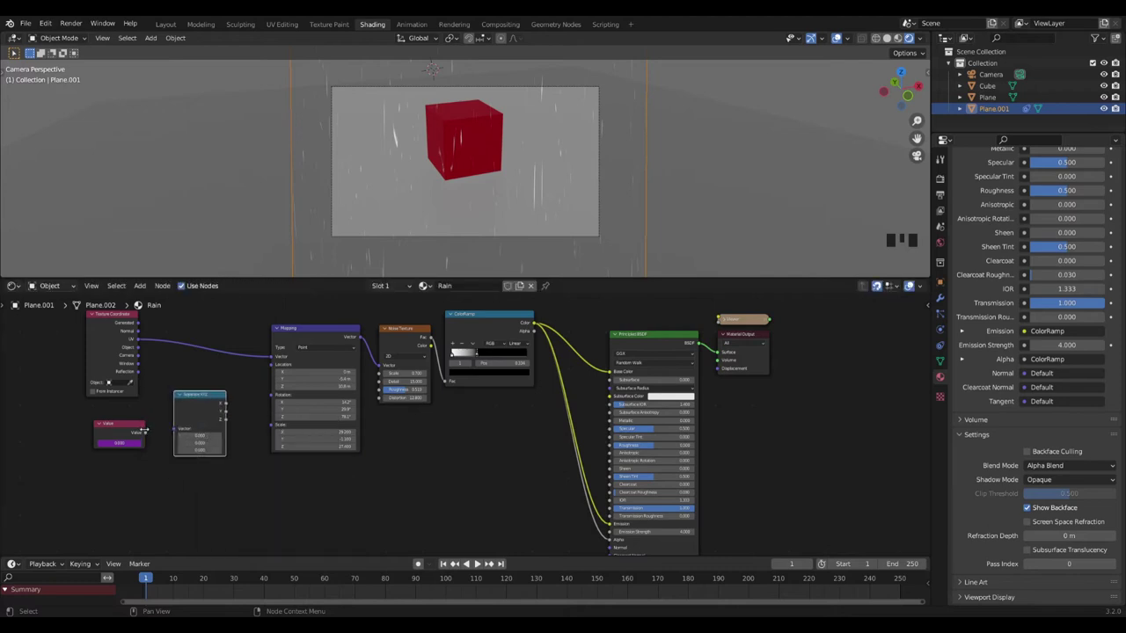
# Step: Connect the Value node to Separate XYZ's Vector and its X output to the Mapping node's Location, moving the Value node aside
pyautogui.moveTo(146, 433); pyautogui.dragTo(177, 430)
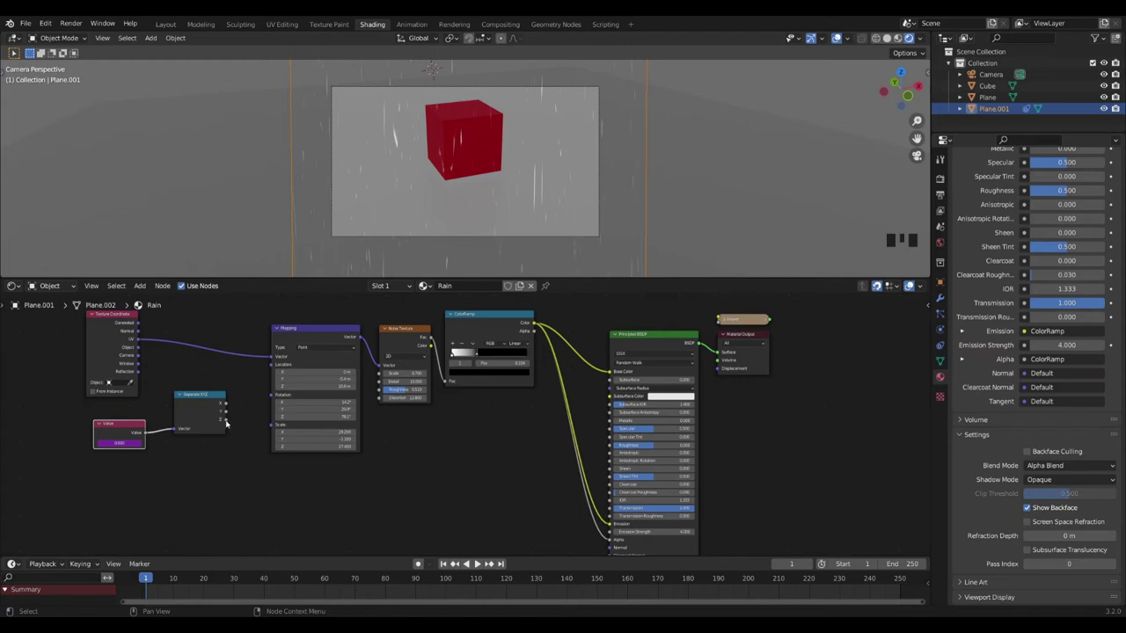
pyautogui.moveTo(226, 407); pyautogui.dragTo(272, 373)
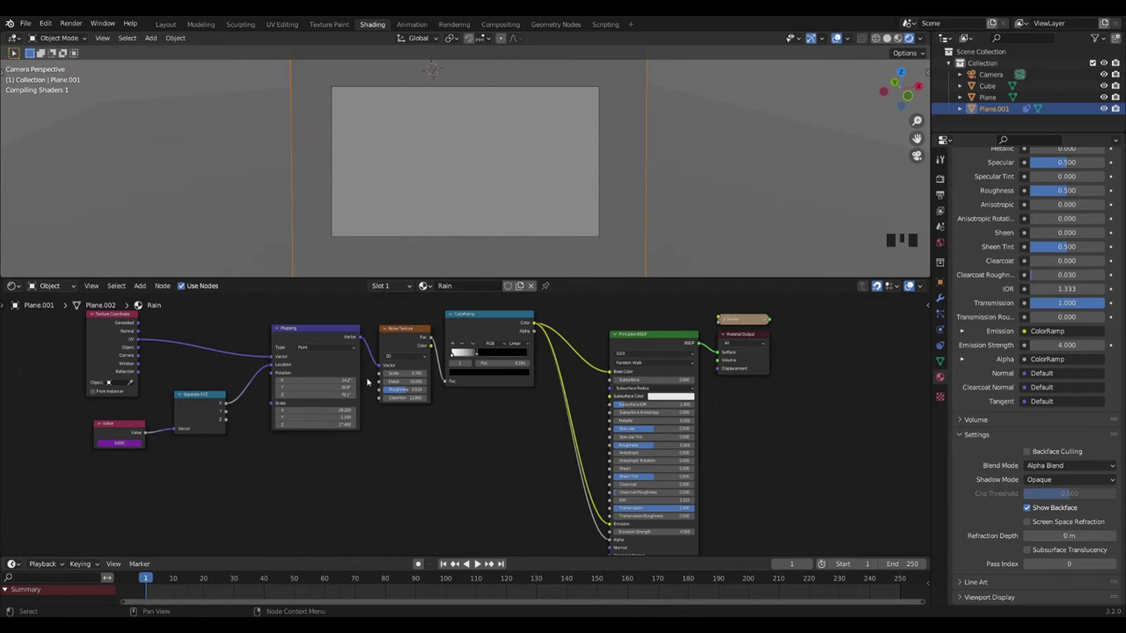
pyautogui.moveTo(138, 439); pyautogui.dragTo(123, 455)
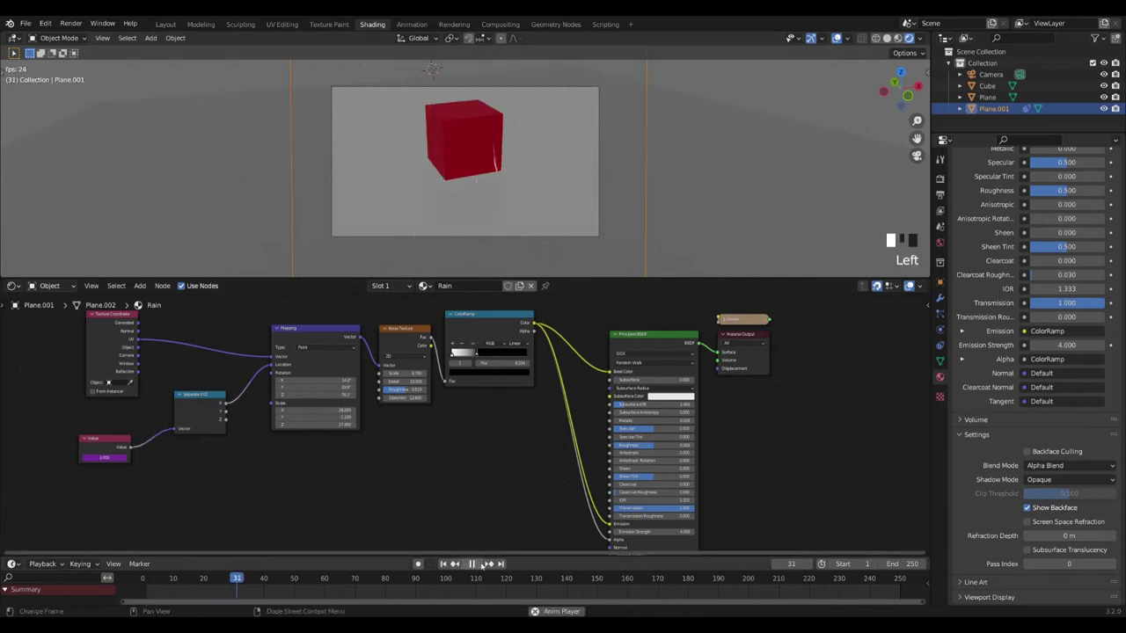
# Step: Change the Value node's frame-based driver expression and play the animation to check the rain's falling speed
pyautogui.click(124, 457)
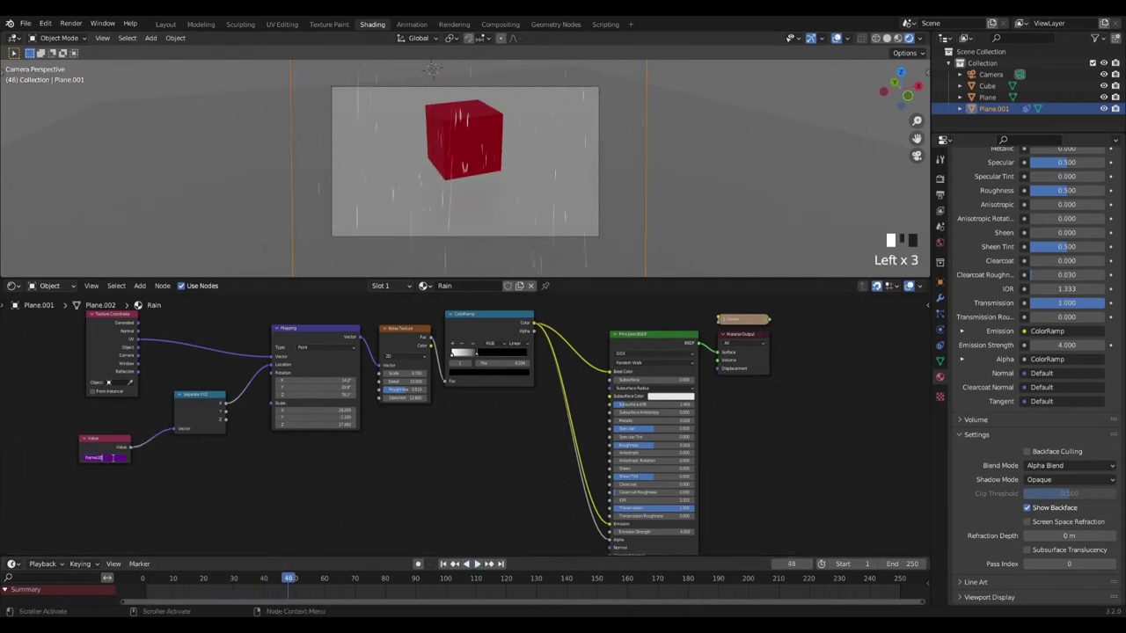
pyautogui.write('#frame')
pyautogui.press('Return')
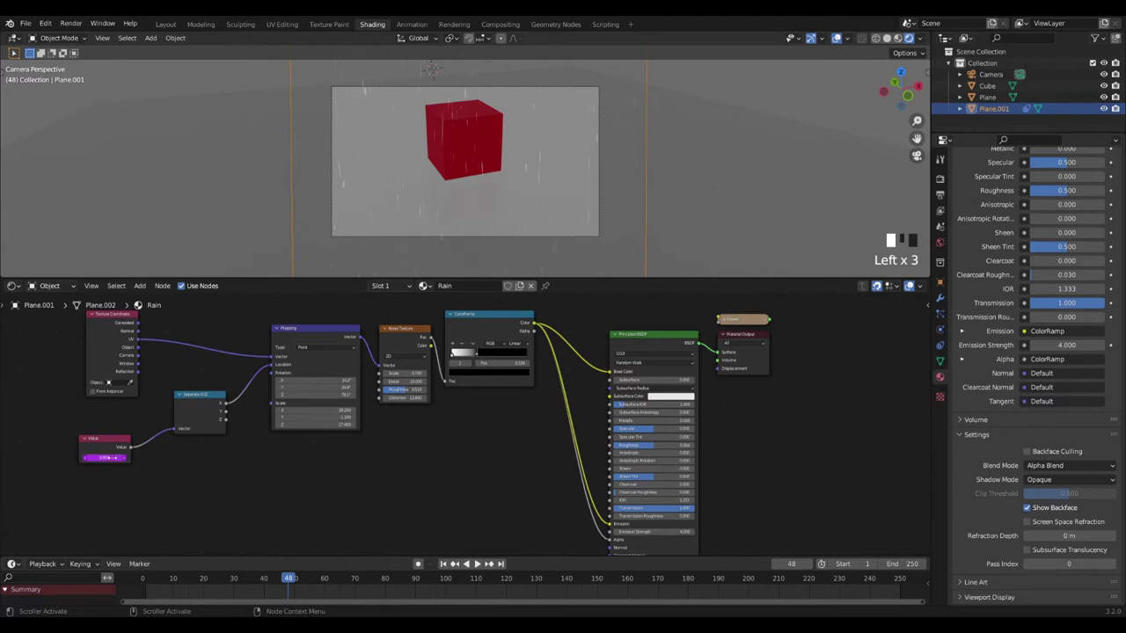
pyautogui.click(476, 564)
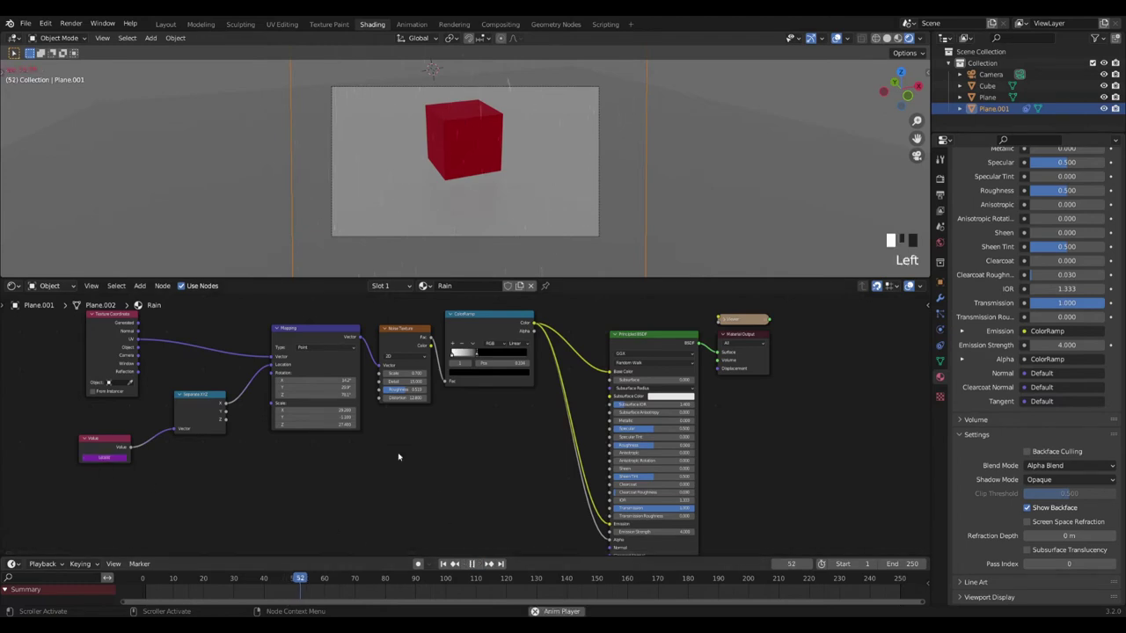
pyautogui.scroll(2, 566, 187)
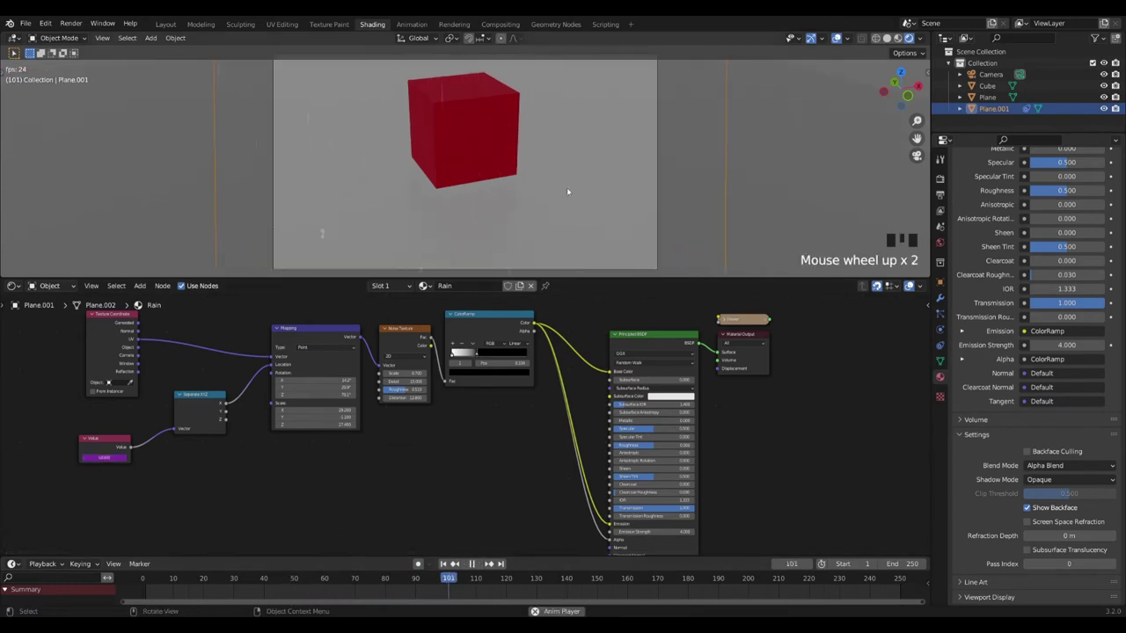
pyautogui.scroll(-2, 578, 183)
pyautogui.scroll(1, 578, 183)
pyautogui.moveTo(494, 162); pyautogui.dragTo(440, 156, button='middle')
pyautogui.scroll(-1, 439, 153)
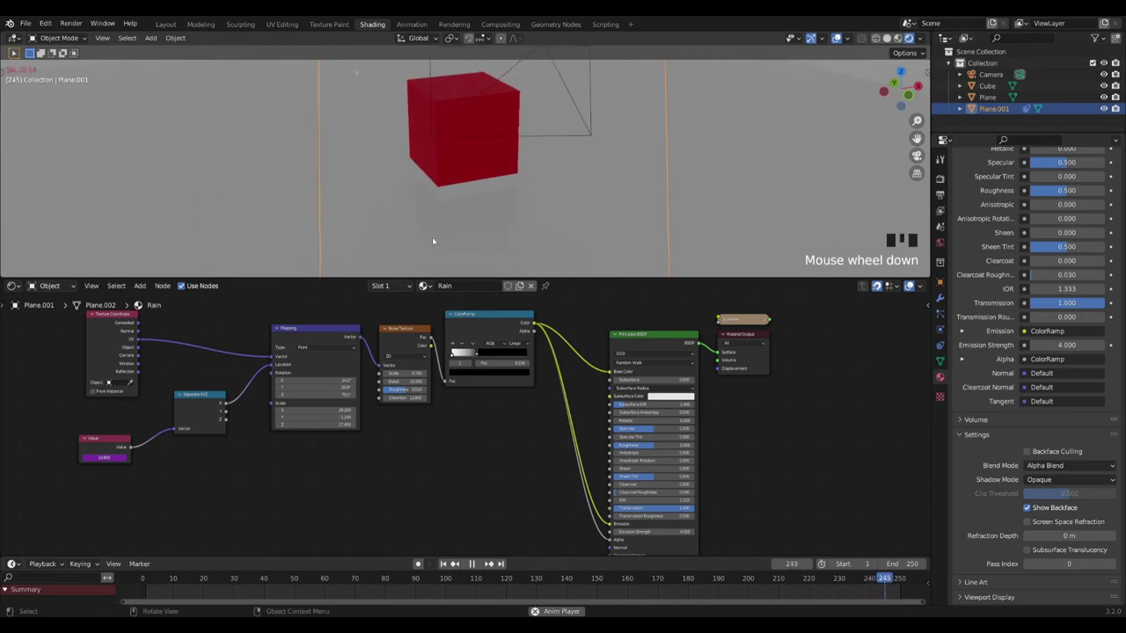
# Step: Shift the ColorRamp's black stop slightly away from the white one and lower the Noise Texture's Distortion while the rain animation plays
pyautogui.moveTo(477, 355); pyautogui.dragTo(485, 361)
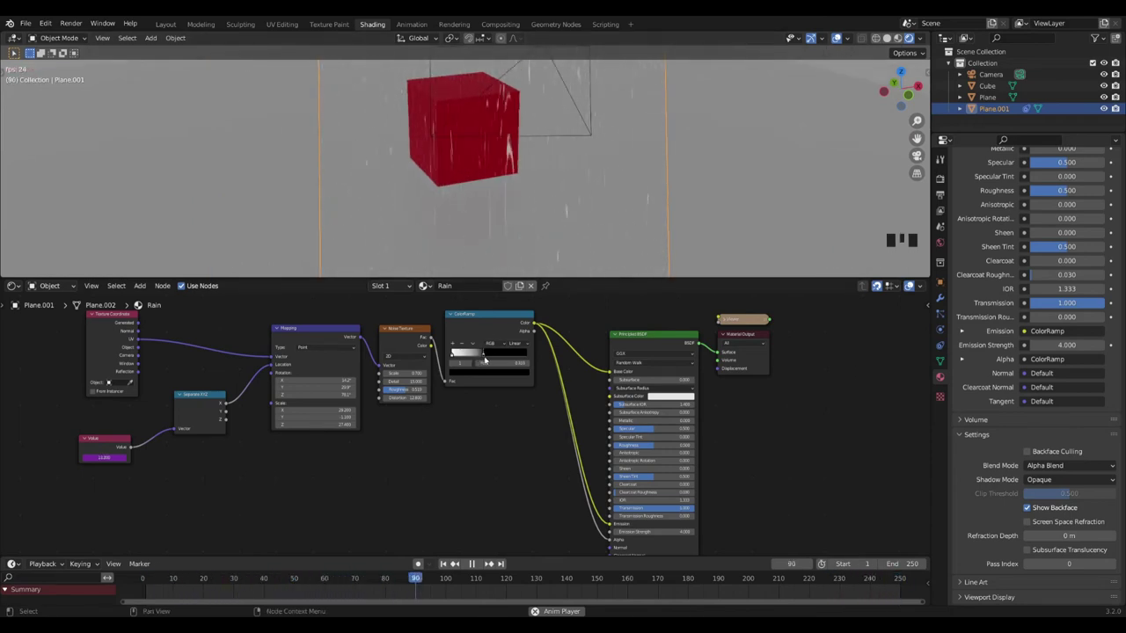
pyautogui.scroll(-2, 505, 220)
pyautogui.scroll(2, 505, 220)
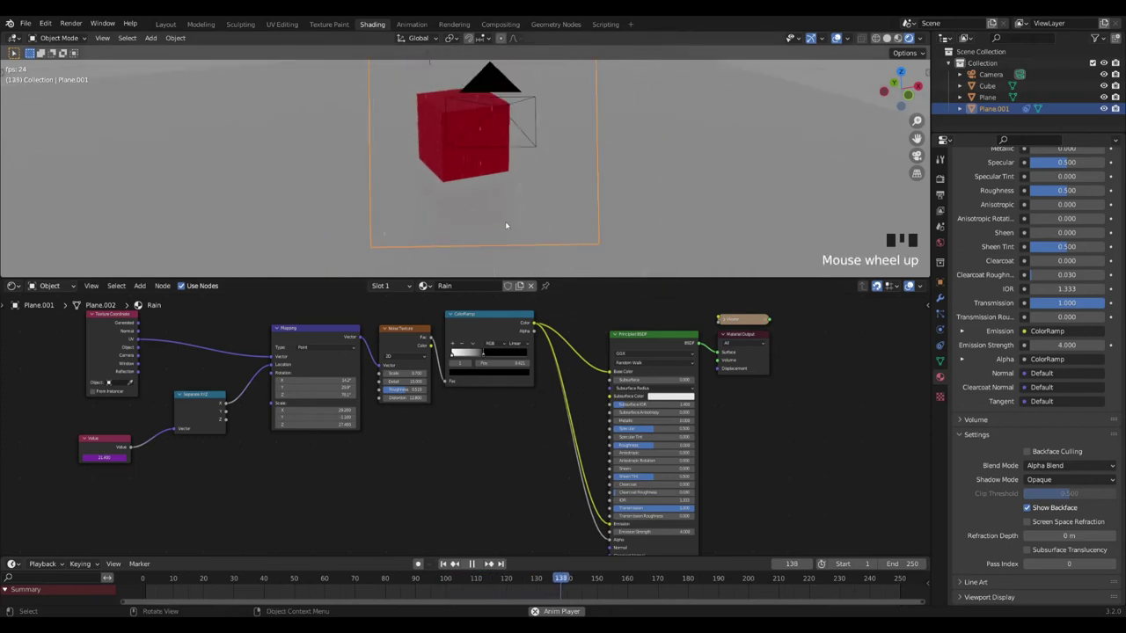
pyautogui.click(404, 397)
pyautogui.moveTo(404, 397); pyautogui.dragTo(389, 397)
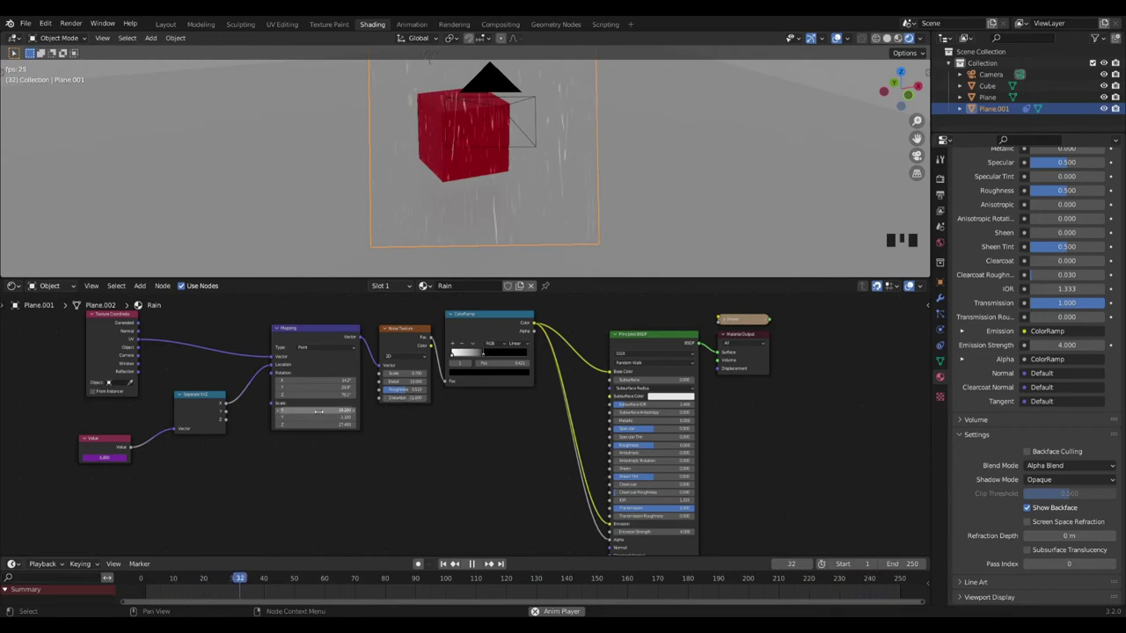
pyautogui.scroll(-2, 442, 193)
pyautogui.scroll(3, 443, 192)
pyautogui.keyDown('shift'); pyautogui.moveTo(444, 189); pyautogui.dragTo(461, 177, button='middle'); pyautogui.keyUp('shift')
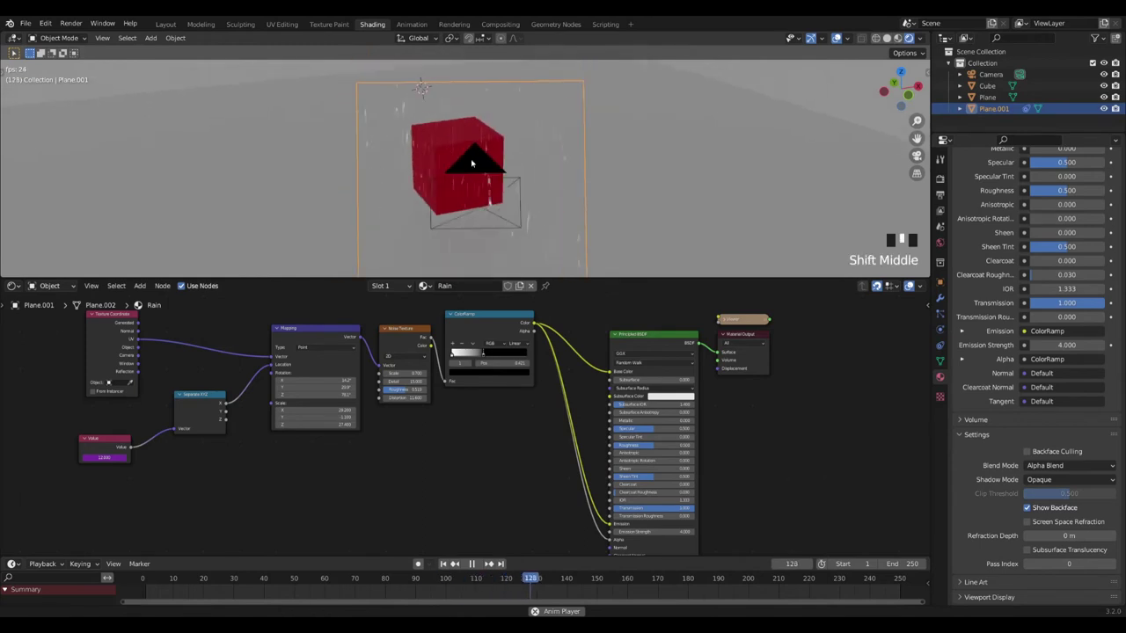
pyautogui.scroll(2, 467, 161)
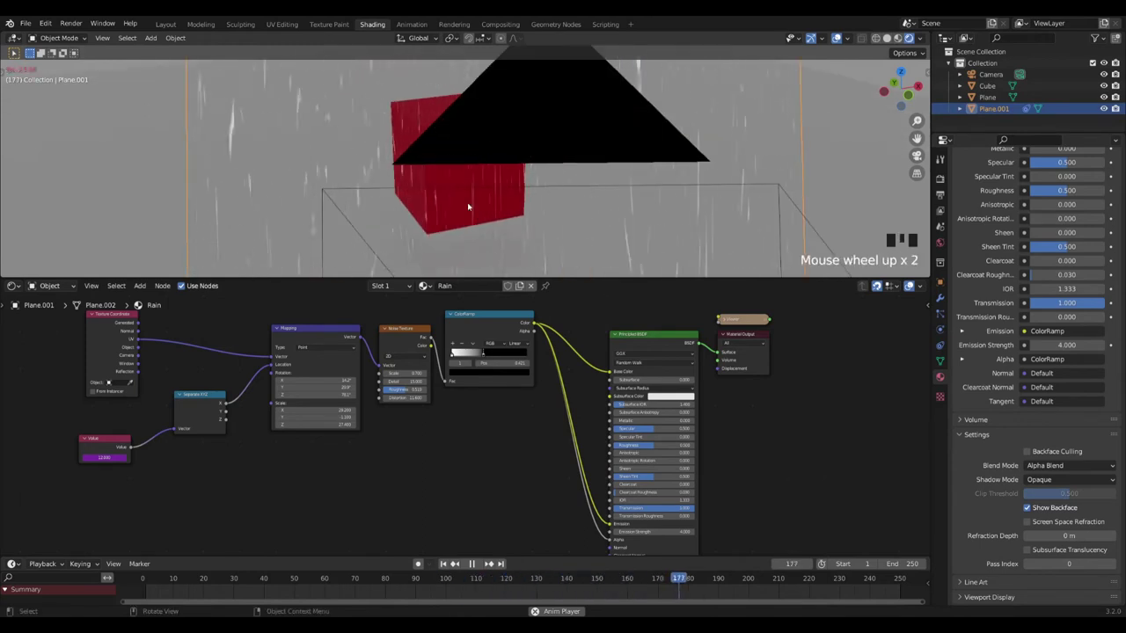
pyautogui.press('KP_0')
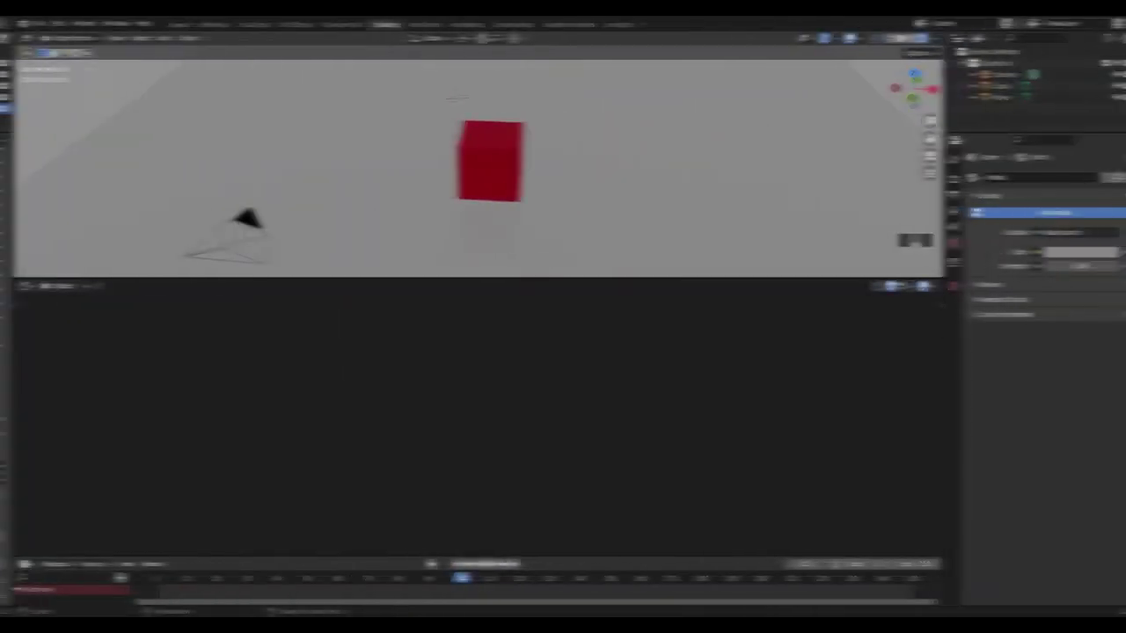
# Step: Switch from the Shading workspace to the Layout workspace with the Select Box tool active
pyautogui.moveTo(533, 181); pyautogui.dragTo(596, 186, button='middle')
pyautogui.scroll(-2, 597, 185)
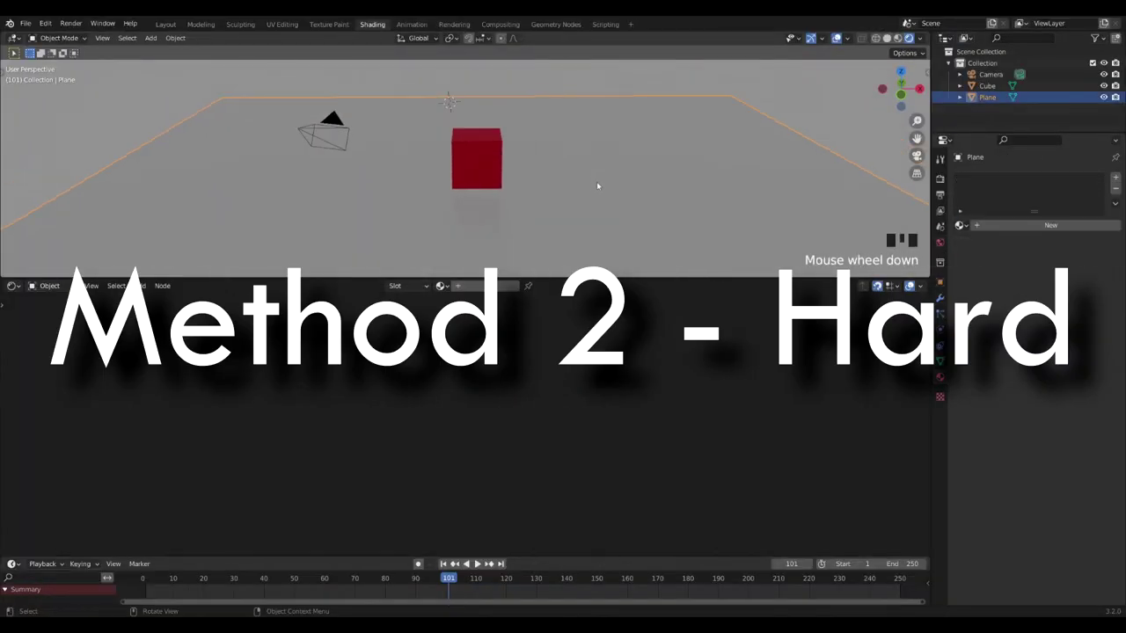
pyautogui.click(373, 36)
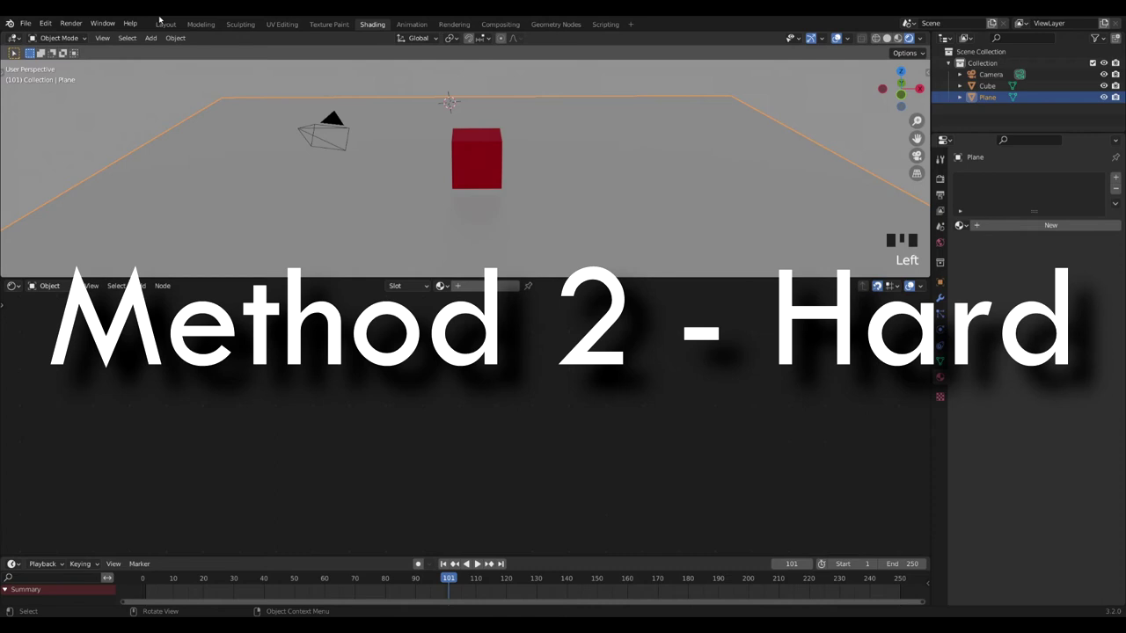
pyautogui.click(165, 24)
pyautogui.moveTo(510, 352)
pyautogui.mouseDown(button='middle')
pyautogui.moveTo(542, 349)
pyautogui.moveTo(552, 373)
pyautogui.mouseUp(button='middle')
pyautogui.click(438, 273)
pyautogui.click(16, 74)
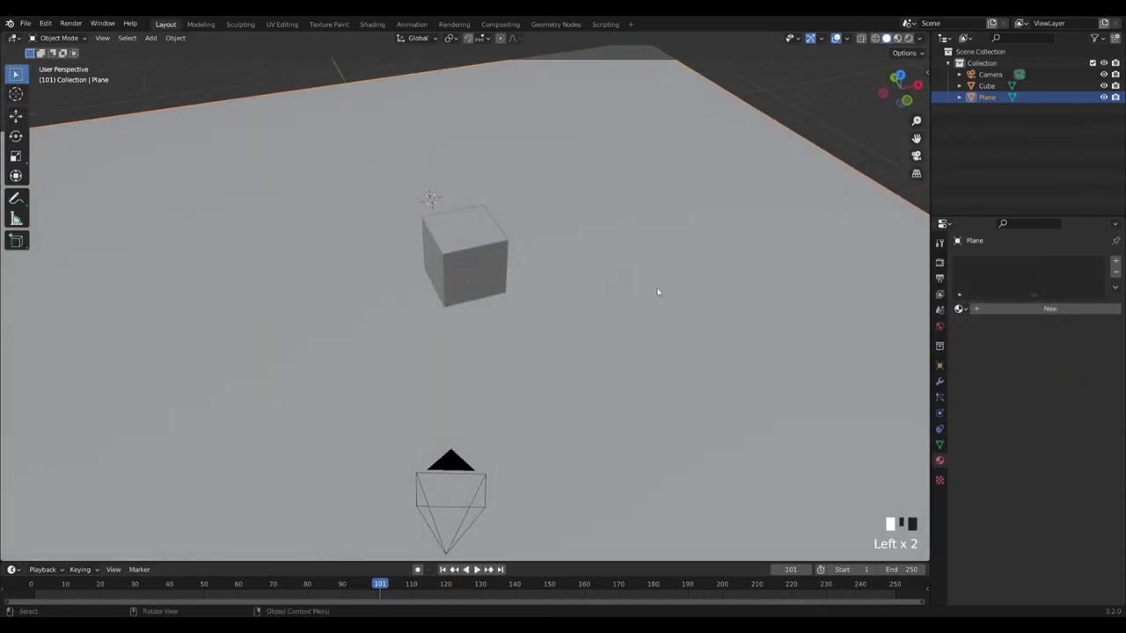
# Step: Add a new mesh plane to the scene
pyautogui.scroll(-2, 601, 271)
pyautogui.hotkey('shift', 'a')
pyautogui.moveTo(572, 301)
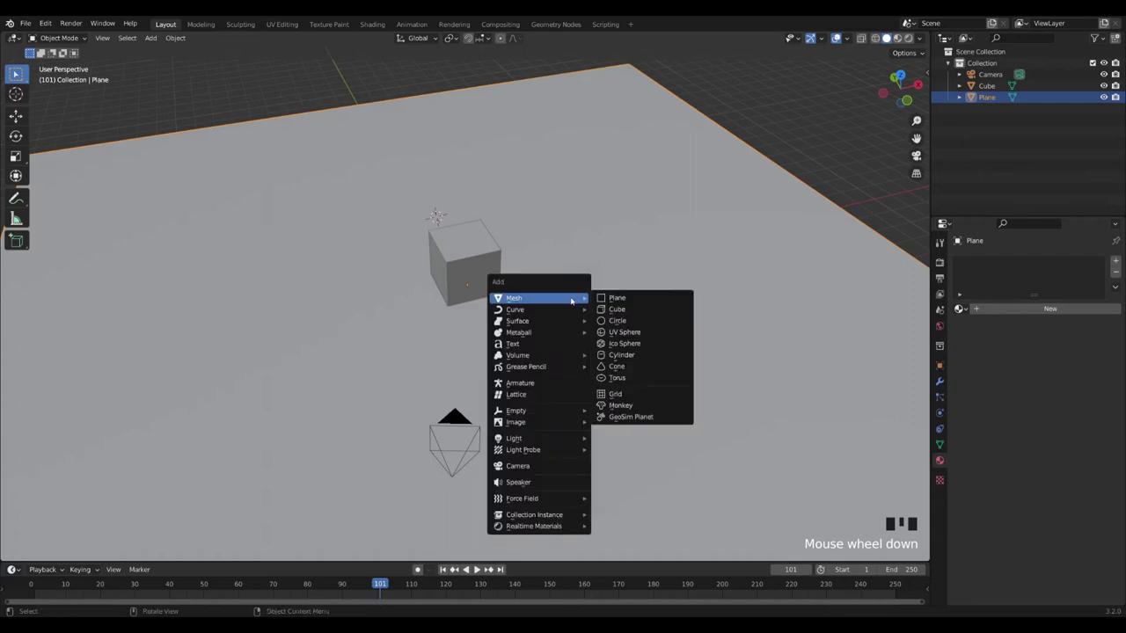
pyautogui.click(631, 300)
pyautogui.moveTo(394, 200); pyautogui.dragTo(615, 264, button='middle')
# Step: Set the new plane's X, Y and Z location to 0 m so it sits at the world origin
pyautogui.click(940, 365)
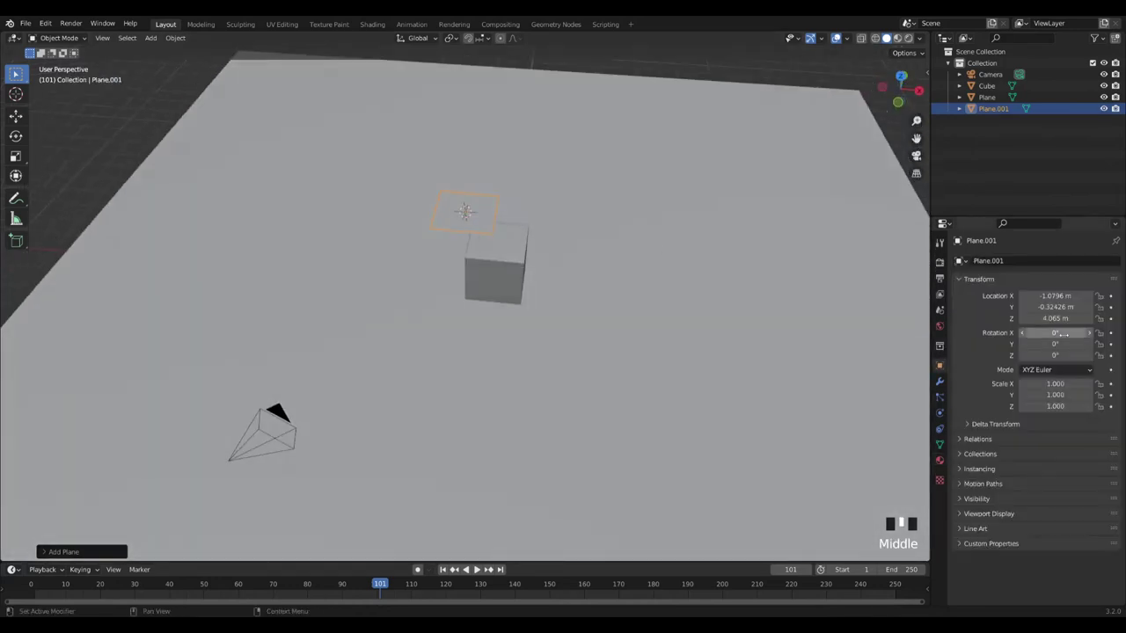
pyautogui.moveTo(1059, 296); pyautogui.dragTo(1059, 319)
pyautogui.write('0')
pyautogui.press('Return')
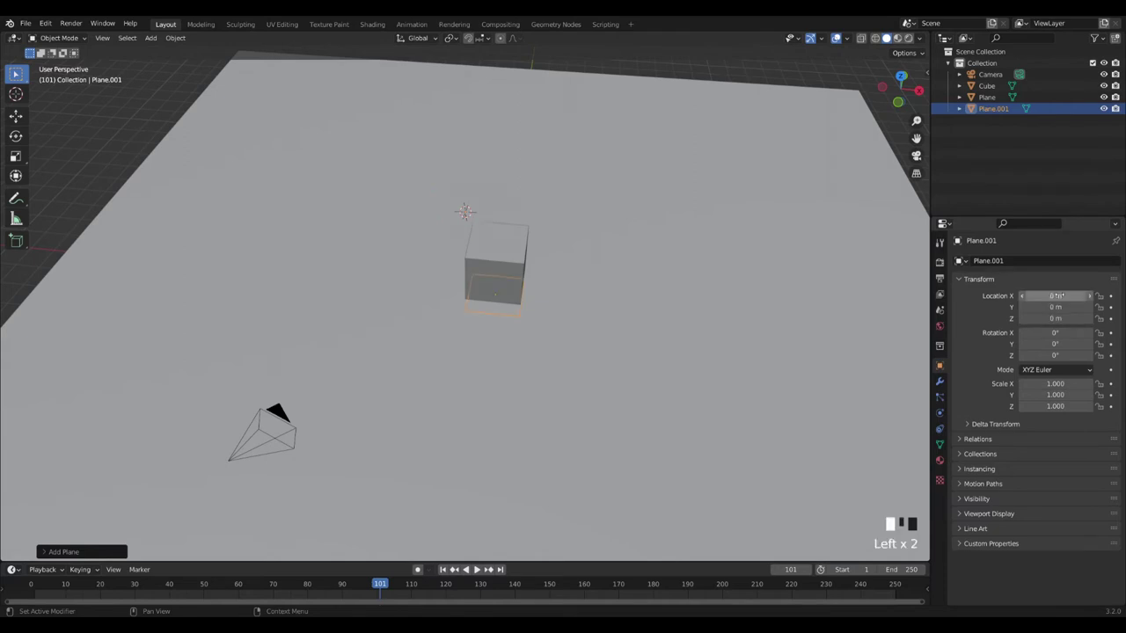
# Step: Rename the new plane object to "Rain Geo Nodes"
pyautogui.moveTo(578, 335); pyautogui.dragTo(642, 250, button='middle')
pyautogui.doubleClick(993, 109)
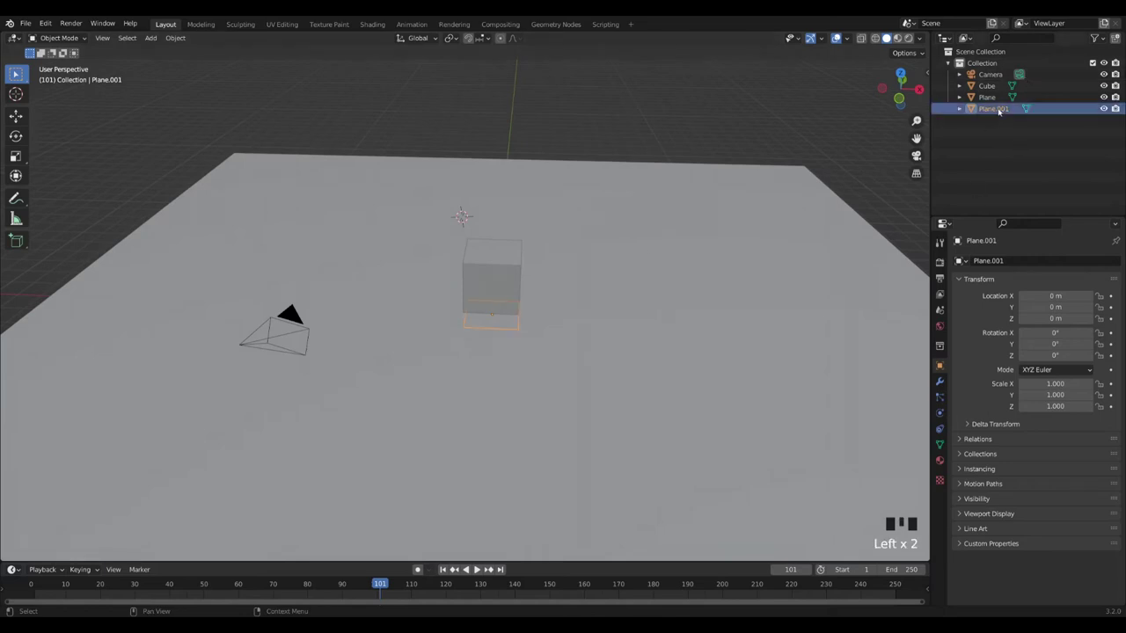
pyautogui.click(1000, 111)
pyautogui.write('Rain Geo Nodes')
pyautogui.press('Return')
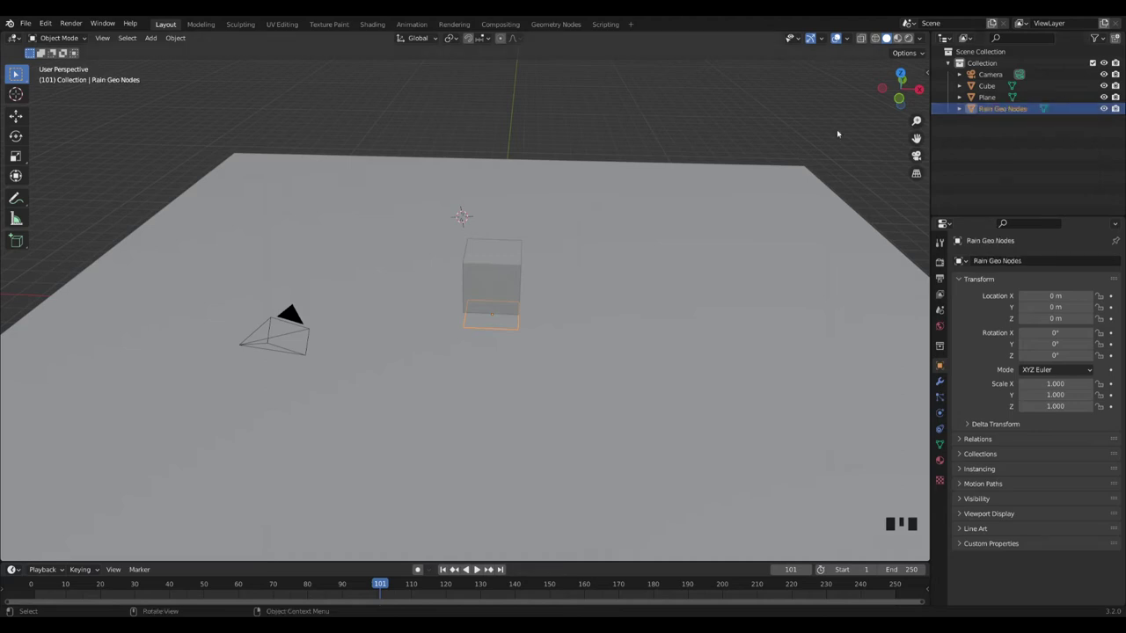
# Step: Set up the Geometry Nodes workspace with the viewport expanded over the spreadsheet, and create a node tree named "Rain" for the plane
pyautogui.click(556, 24)
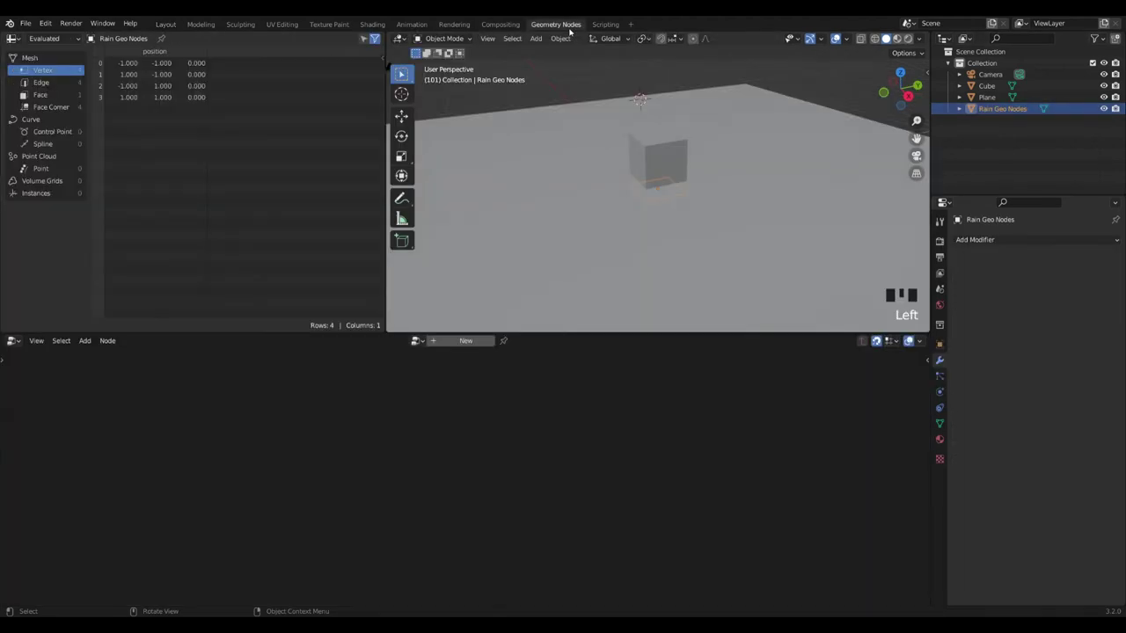
pyautogui.moveTo(389, 37); pyautogui.dragTo(334, 62)
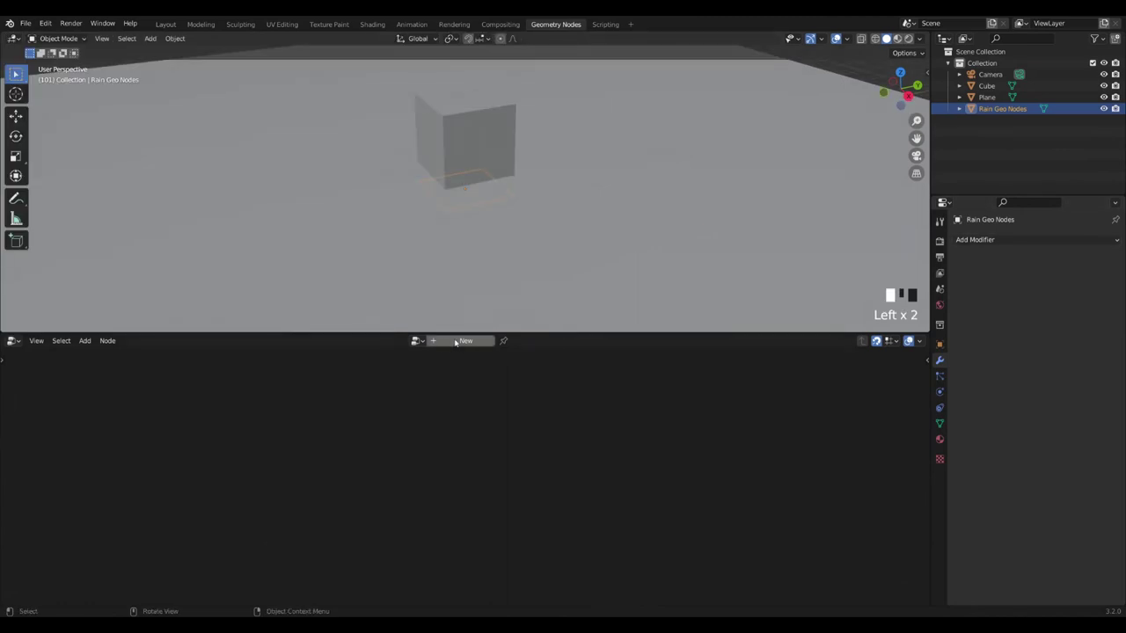
pyautogui.click(456, 341)
pyautogui.click(449, 342)
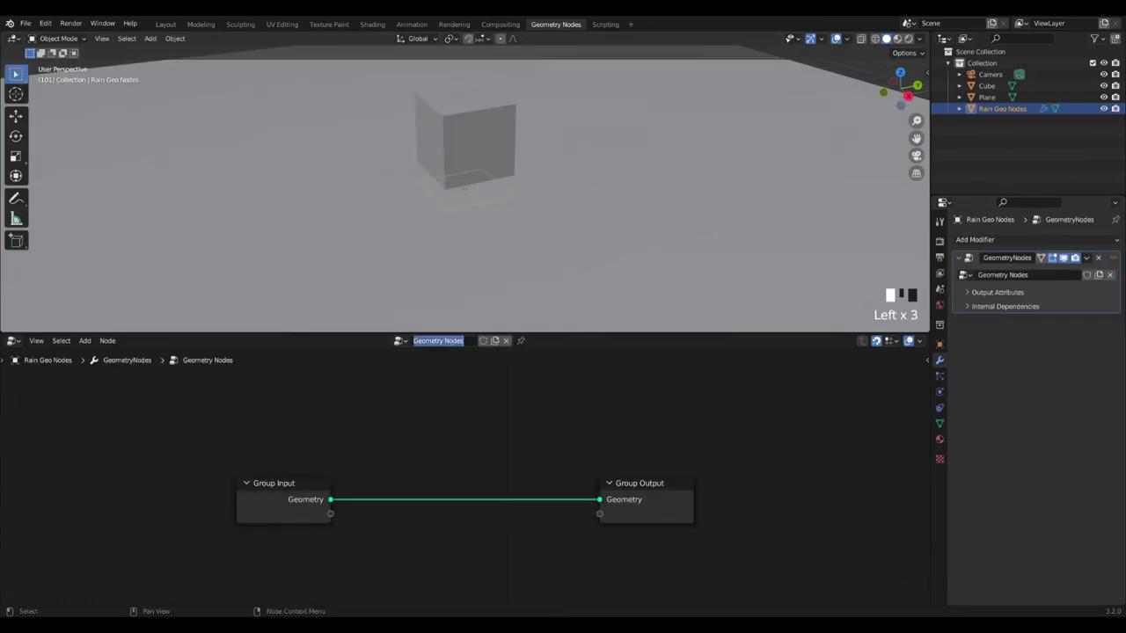
pyautogui.write('Rain')
pyautogui.press('Return')
pyautogui.click(449, 341)
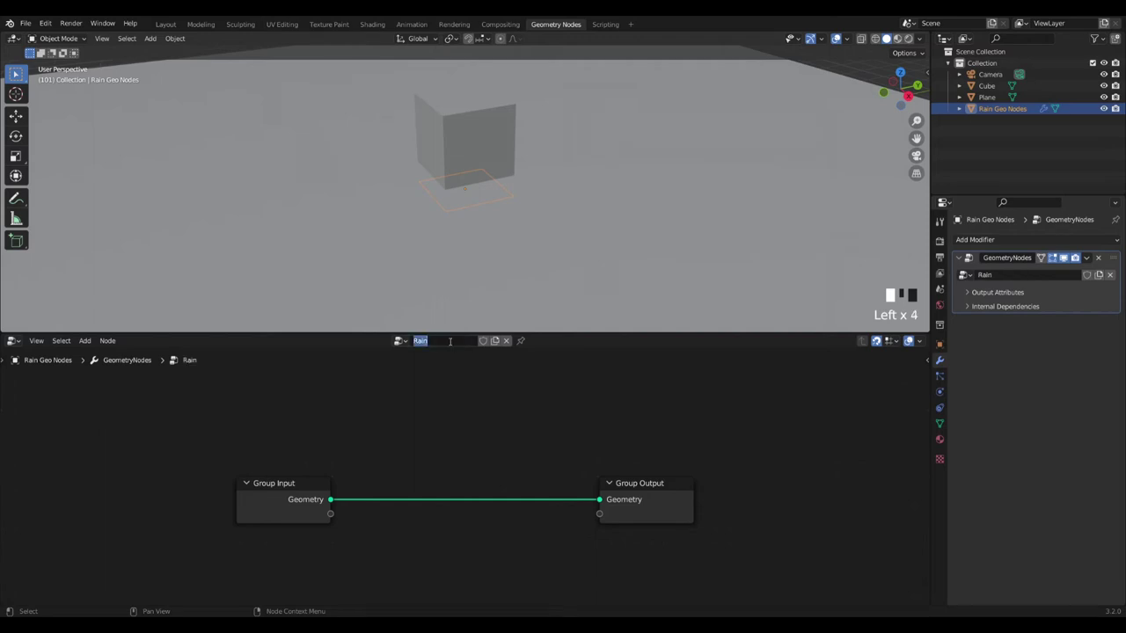
pyautogui.press('KP_Enter')
pyautogui.click(960, 109)
pyautogui.click(960, 109)
pyautogui.hotkey('shift', 'a')
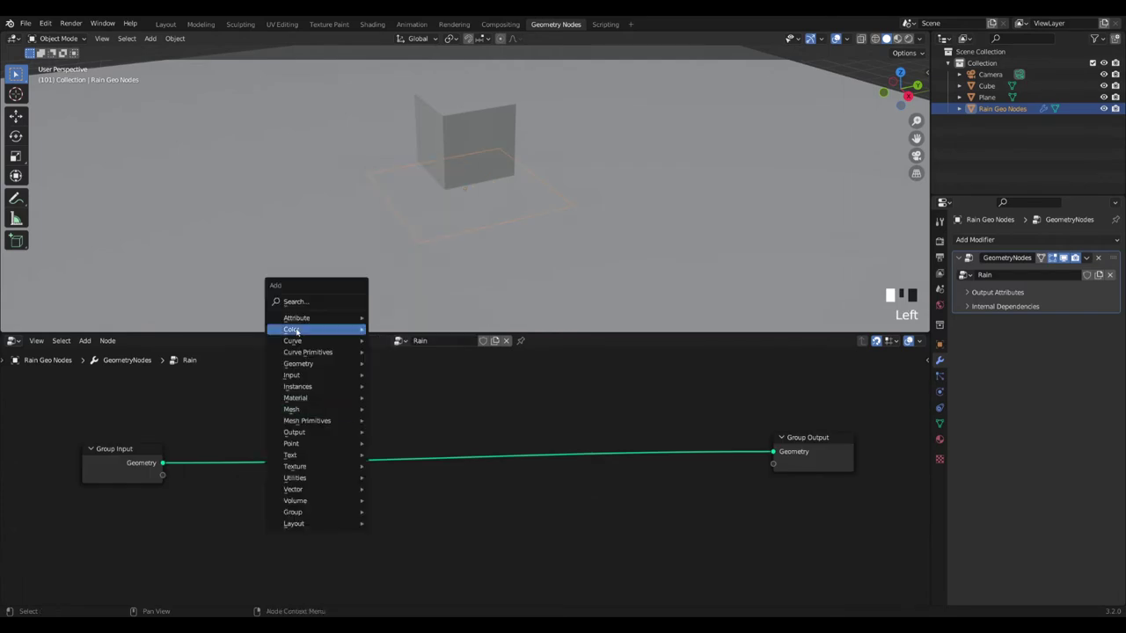
pyautogui.press('Escape')
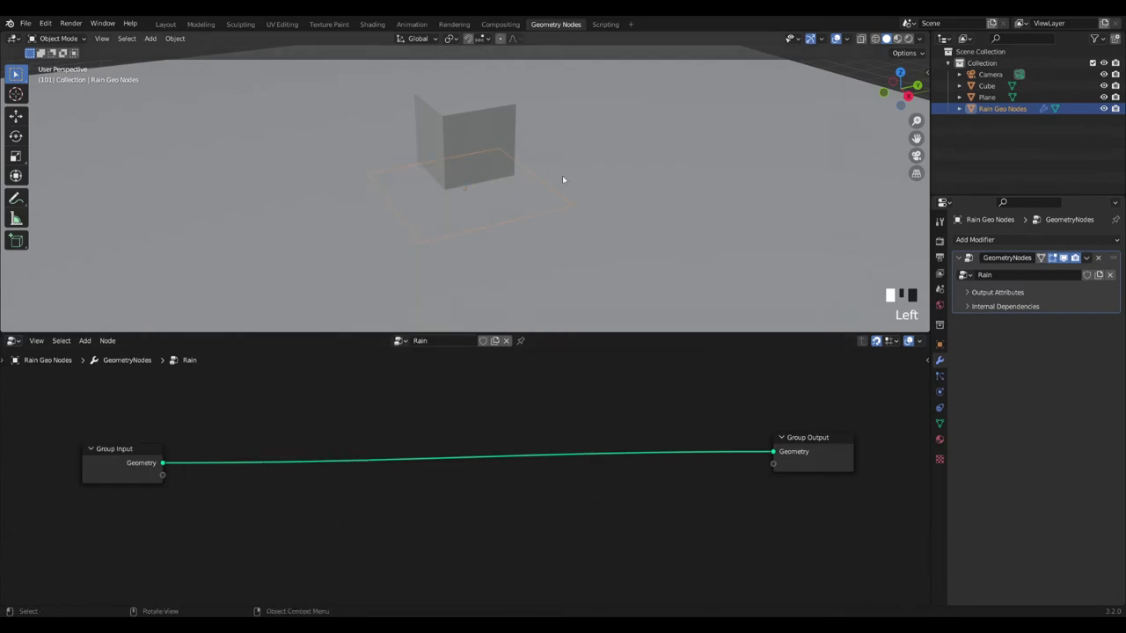
# Step: Insert a Distribute Points on Faces node on the link between Group Input and Group Output
pyautogui.hotkey('shift', 'a')
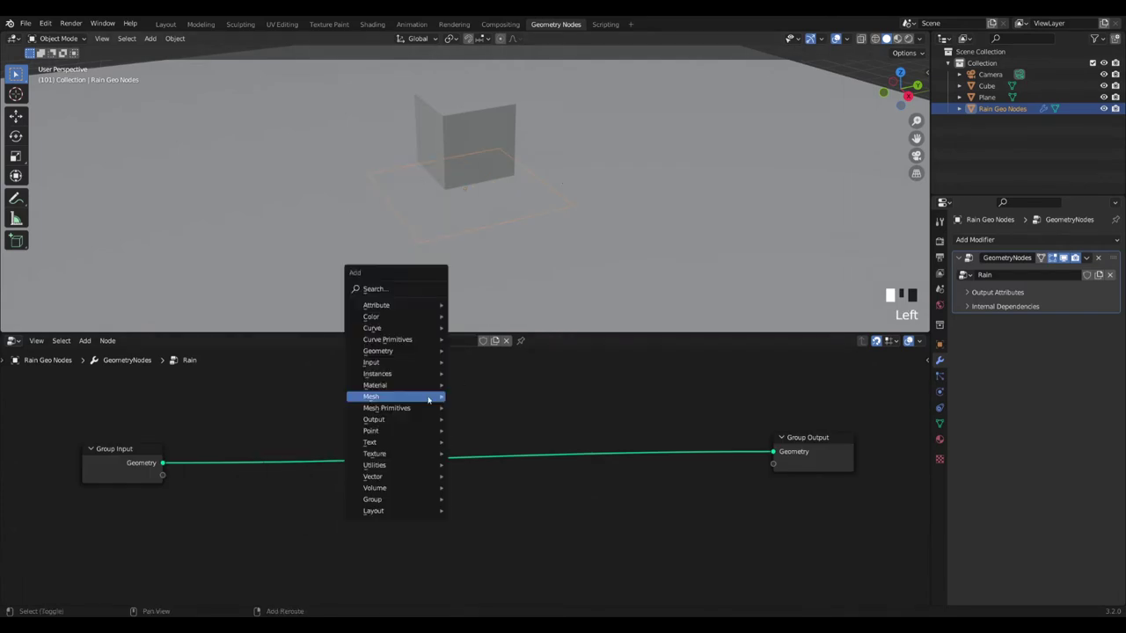
pyautogui.click(405, 290)
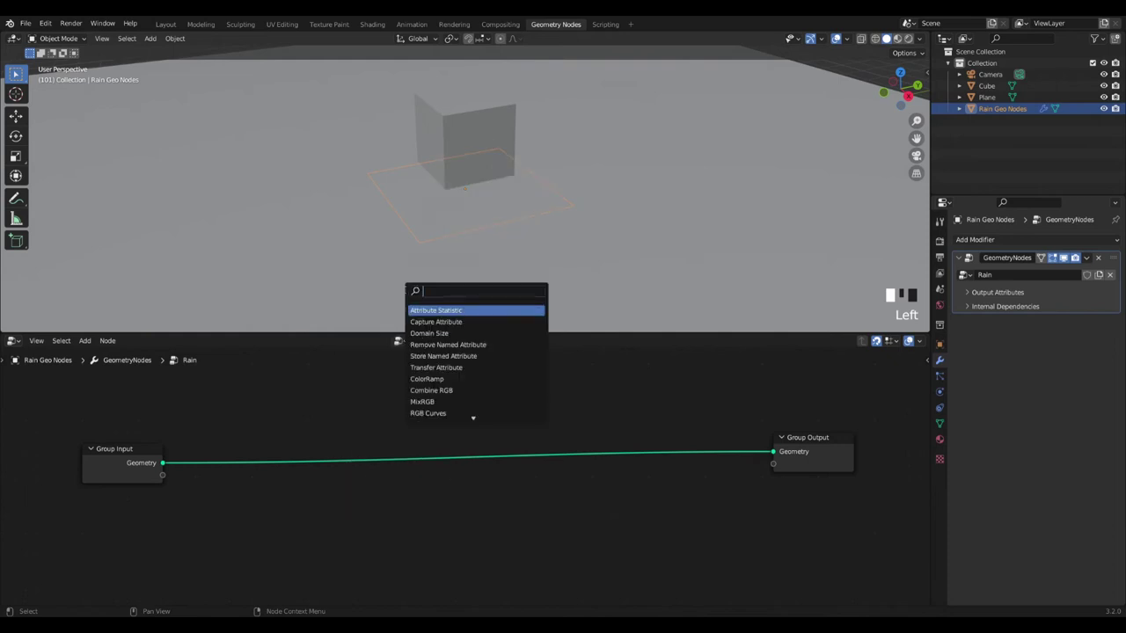
pyautogui.write('dis')
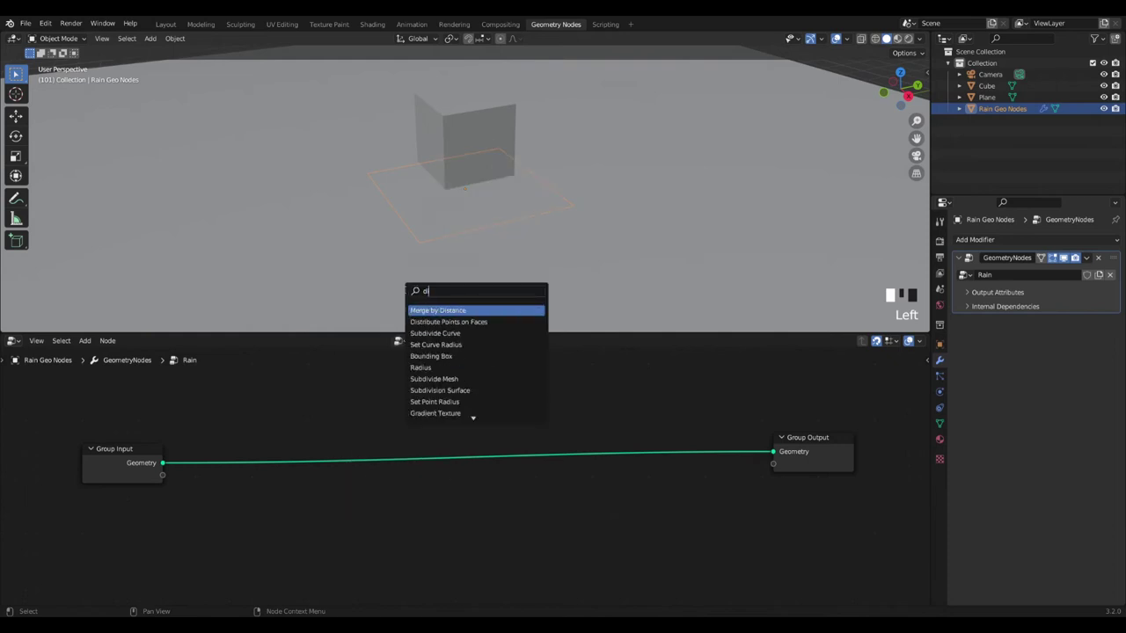
pyautogui.click(489, 323)
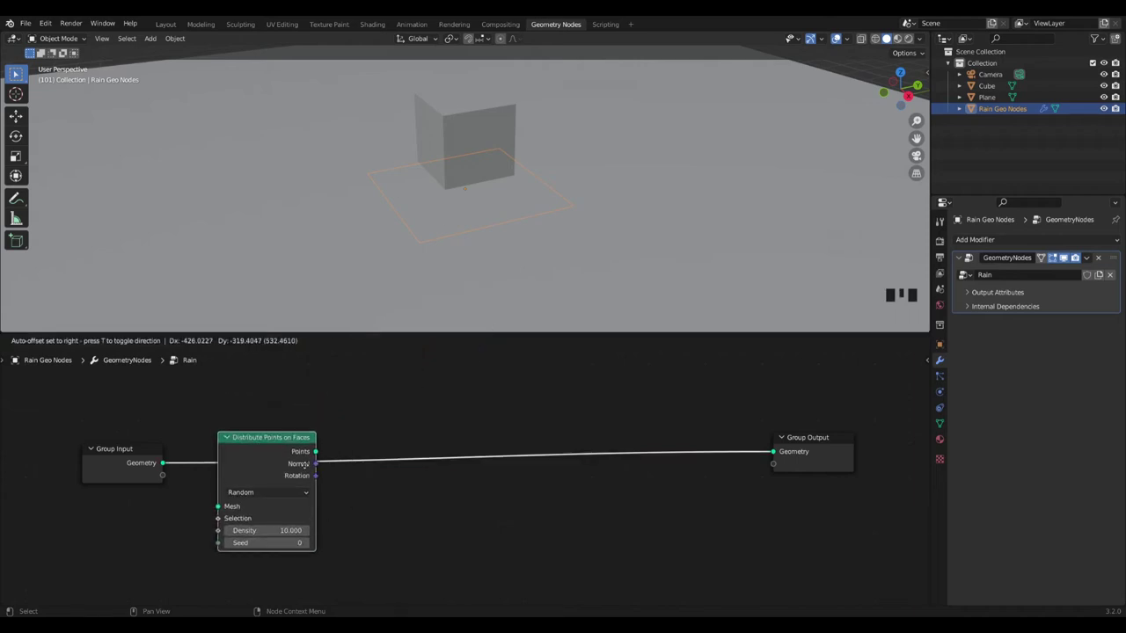
pyautogui.click(304, 471)
# Step: Inspect the scattered points from the side and move the Distribute Points on Faces node slightly higher in the node tree
pyautogui.moveTo(593, 222); pyautogui.dragTo(582, 175, button='middle')
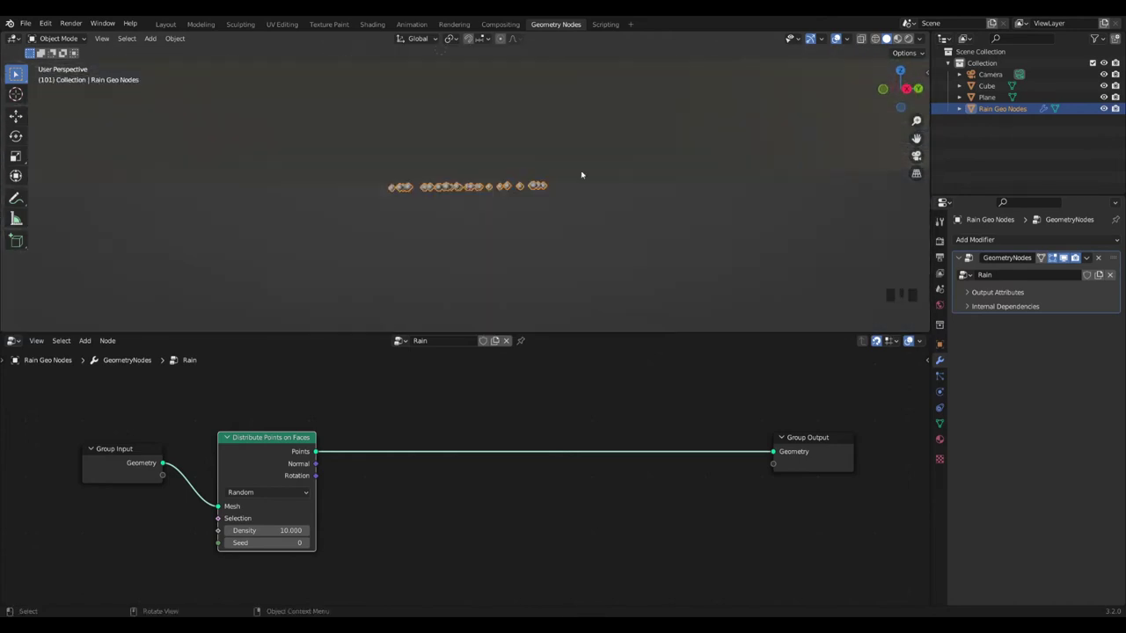
pyautogui.scroll(4, 518, 213)
pyautogui.middleClick(522, 206)
pyautogui.scroll(1, 519, 208)
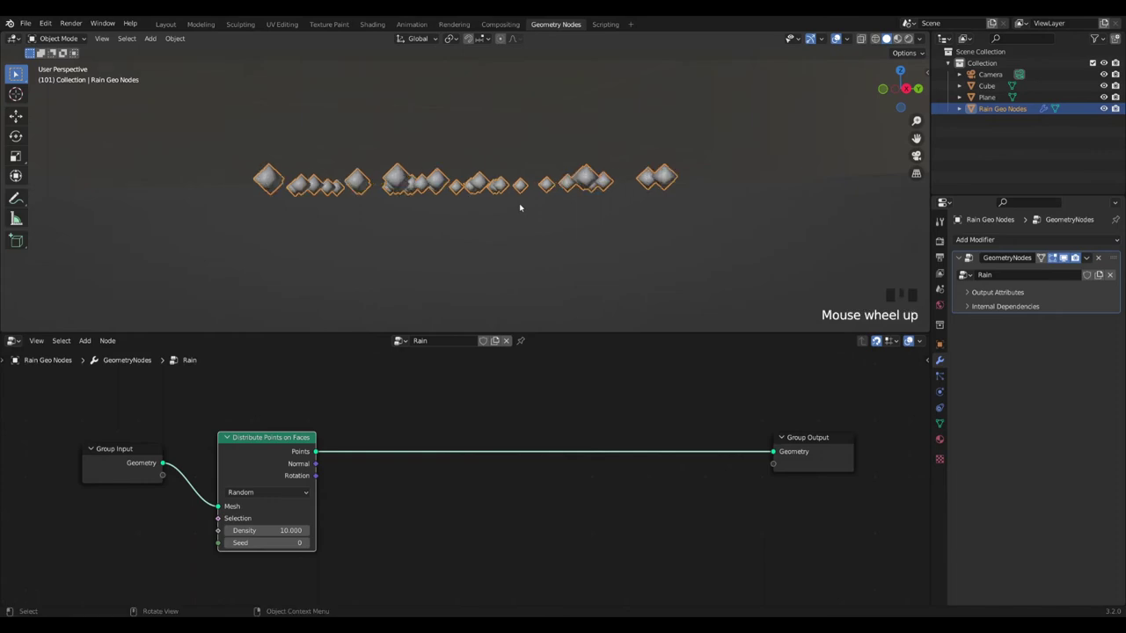
pyautogui.click(449, 399)
pyautogui.moveTo(261, 445); pyautogui.dragTo(277, 417)
# Step: Try a Density of 400 on the Distribute Points on Faces node and view the points from another angle
pyautogui.click(280, 497)
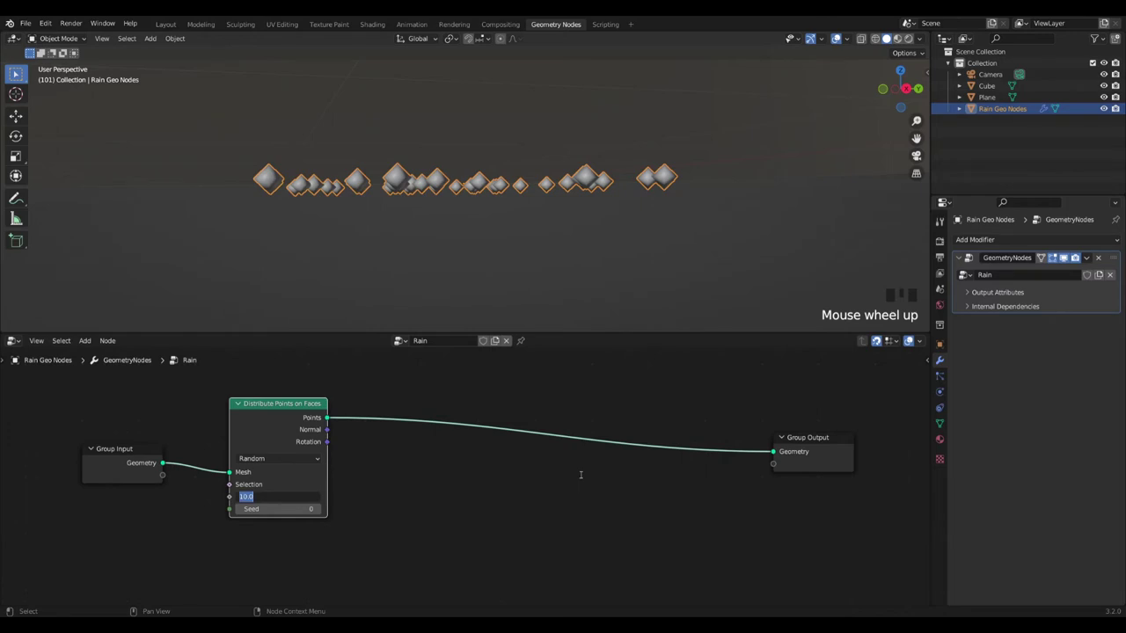
pyautogui.write('400')
pyautogui.press('Return')
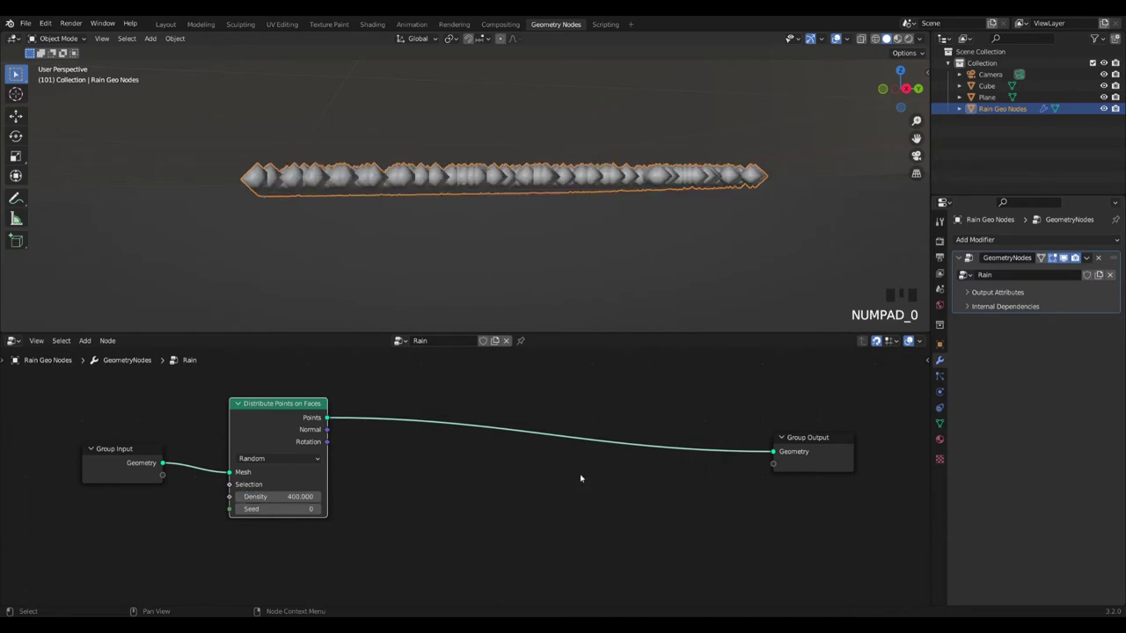
pyautogui.moveTo(545, 221); pyautogui.dragTo(743, 88, button='middle')
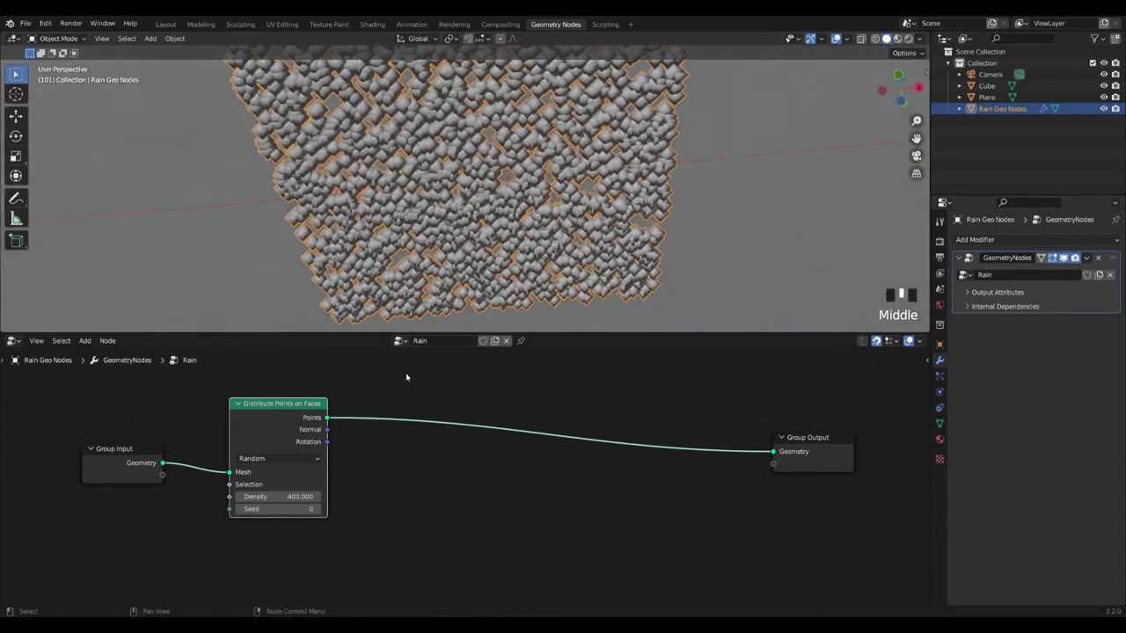
# Step: Set the Density of the Distribute Points on Faces node to 100
pyautogui.click(290, 496)
pyautogui.write('100')
pyautogui.press('Return')
pyautogui.moveTo(616, 290); pyautogui.dragTo(569, 322, button='middle')
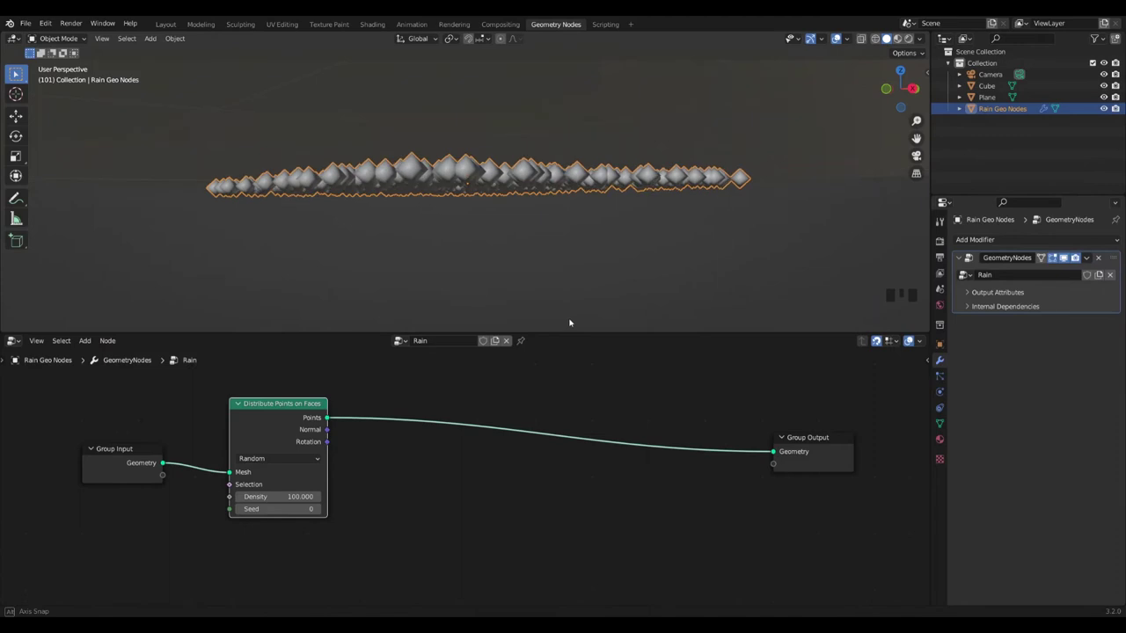
# Step: Move the Group Output node up level with the Distribute Points on Faces node
pyautogui.moveTo(575, 264); pyautogui.dragTo(553, 258, button='middle')
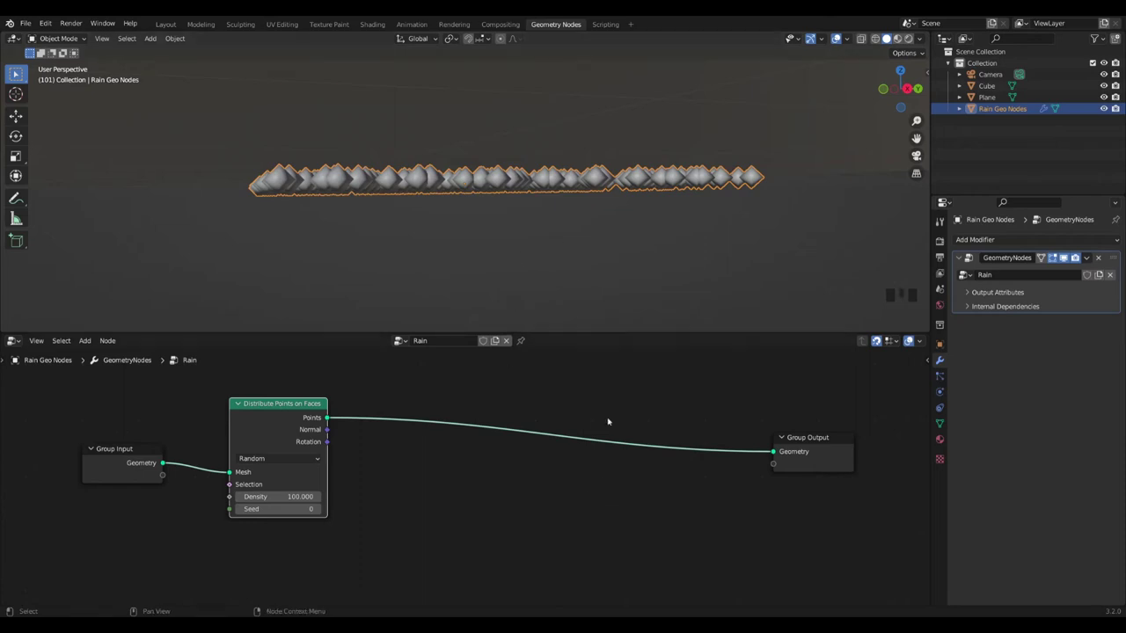
pyautogui.click(803, 446)
pyautogui.moveTo(827, 439); pyautogui.dragTo(823, 404)
pyautogui.click(478, 496)
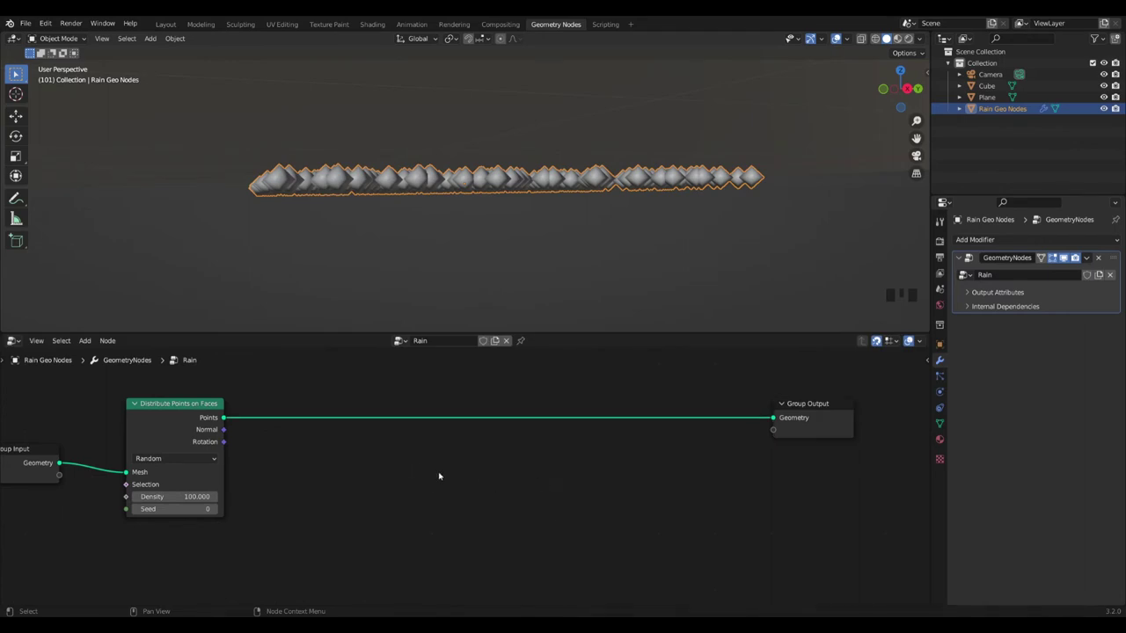
# Step: Insert an Instance on Points node on the link between Distribute Points on Faces and Group Output
pyautogui.moveTo(440, 471); pyautogui.dragTo(462, 455, button='middle')
pyautogui.hotkey('shift', 'a')
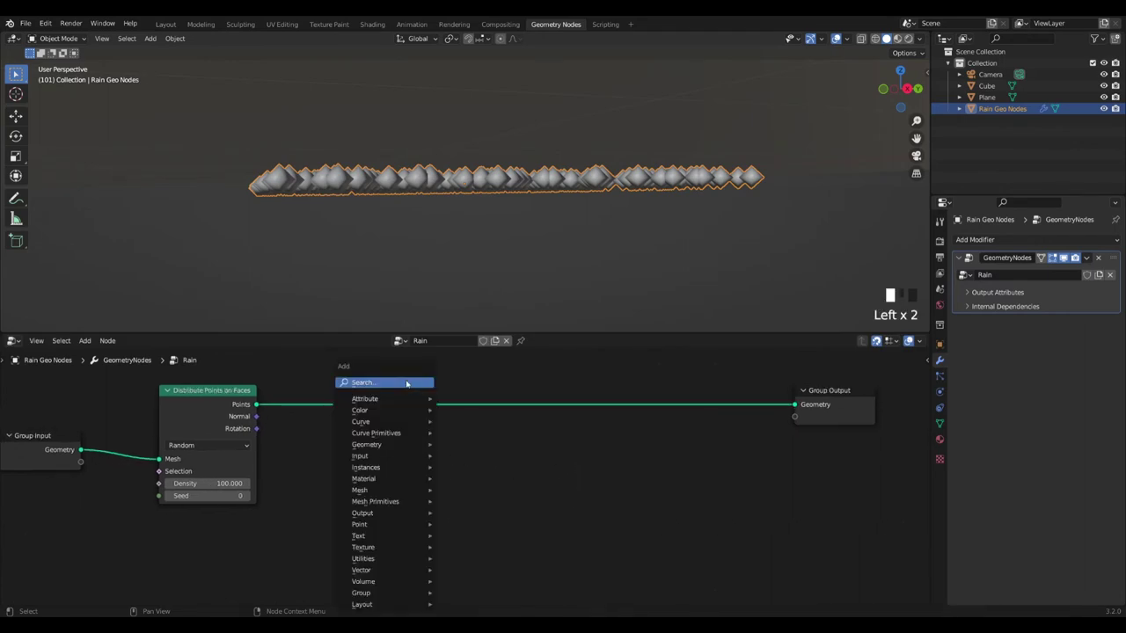
pyautogui.click(407, 382)
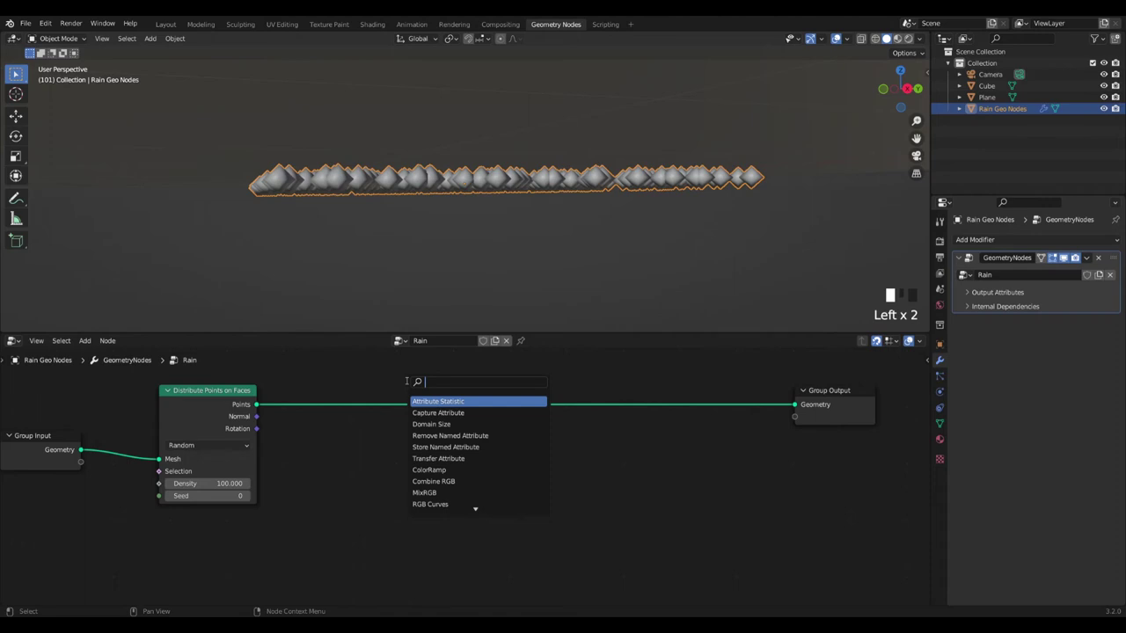
pyautogui.write('i')
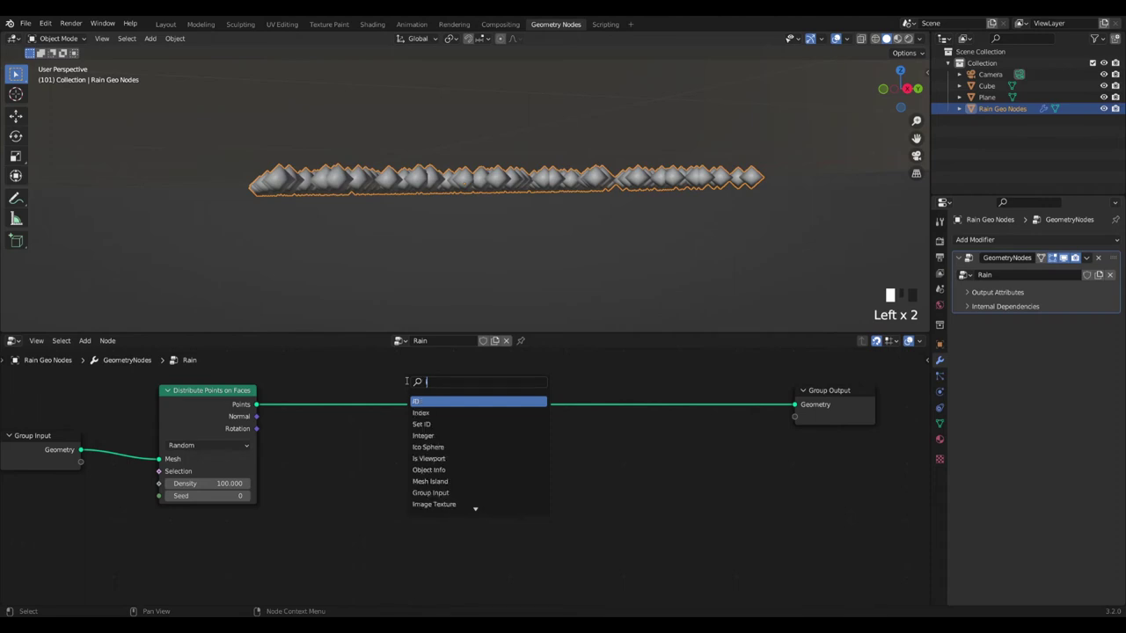
pyautogui.write('nstan')
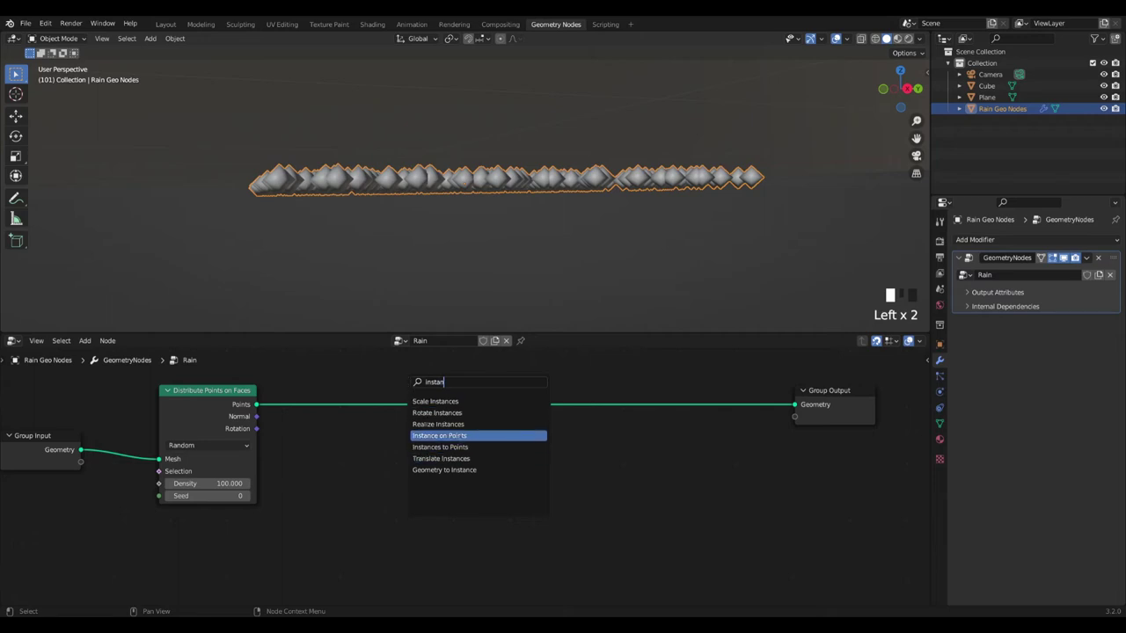
pyautogui.click(438, 435)
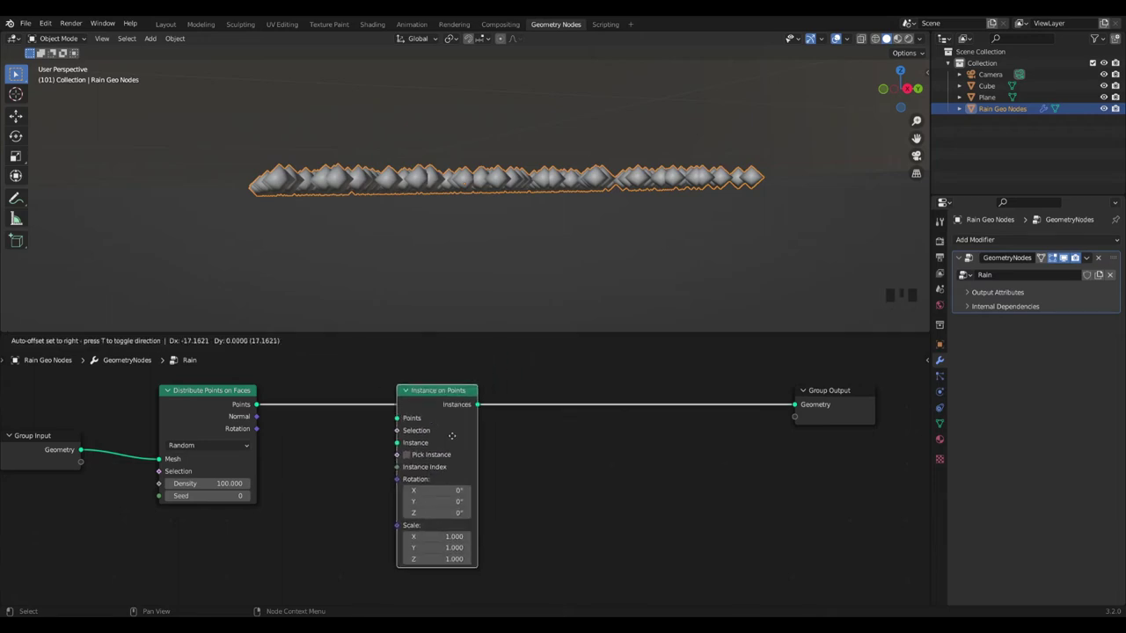
pyautogui.click(485, 436)
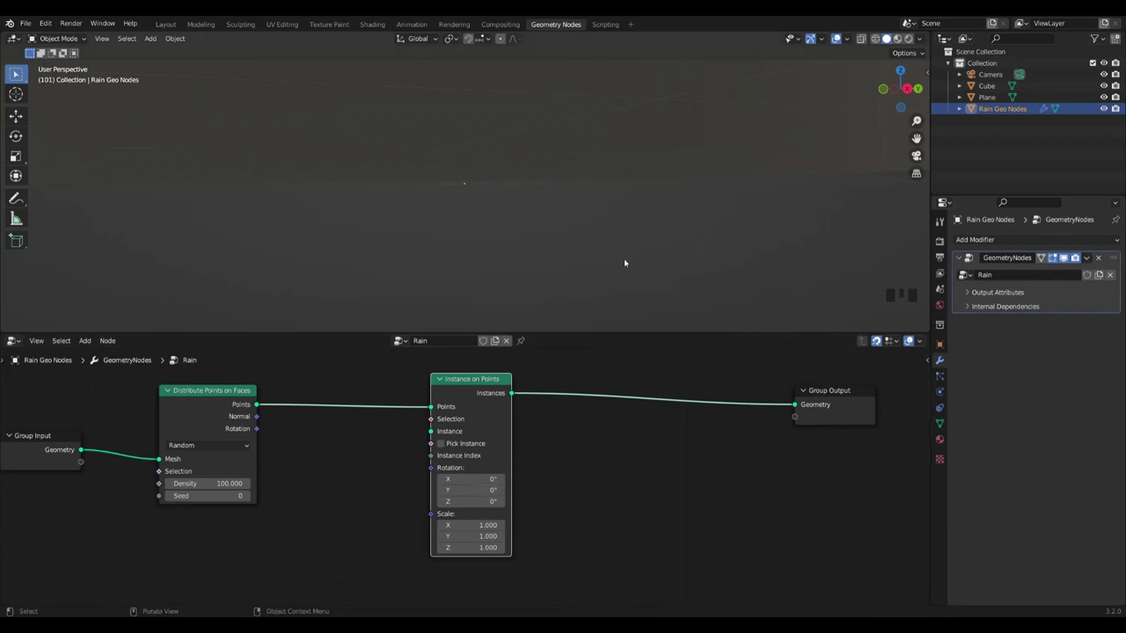
# Step: Add an Ico Sphere node below the Group Input node
pyautogui.scroll(-1, 311, 502)
pyautogui.moveTo(311, 502); pyautogui.dragTo(389, 434, button='middle')
pyautogui.scroll(2, 390, 432)
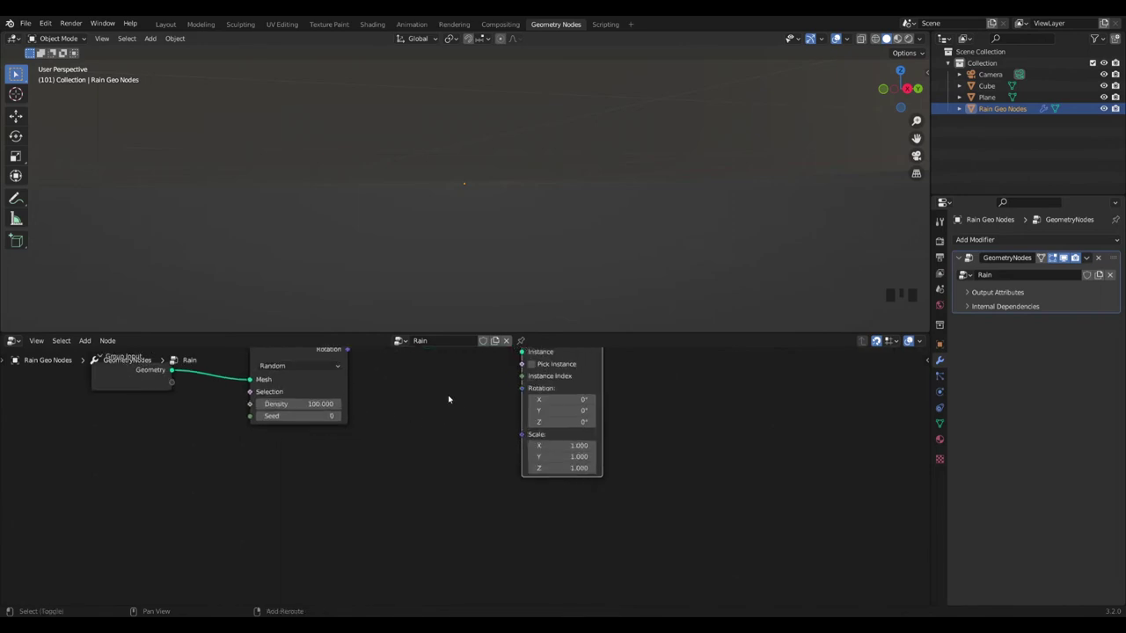
pyautogui.moveTo(448, 398); pyautogui.dragTo(437, 456, button='middle')
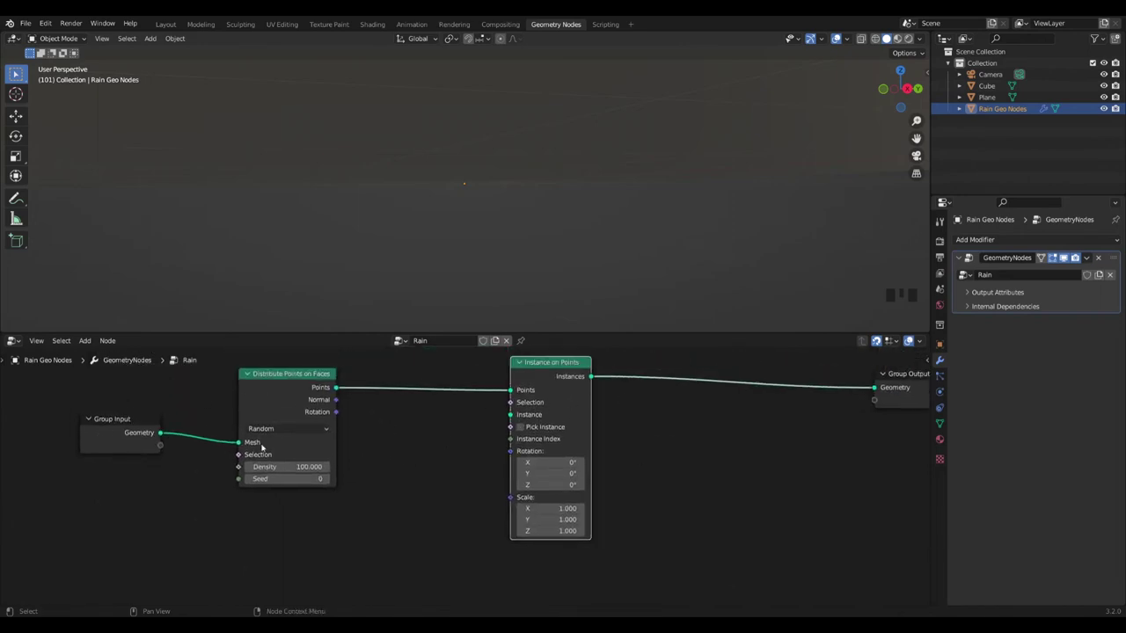
pyautogui.scroll(-1, 322, 493)
pyautogui.moveTo(344, 502); pyautogui.dragTo(432, 425, button='middle')
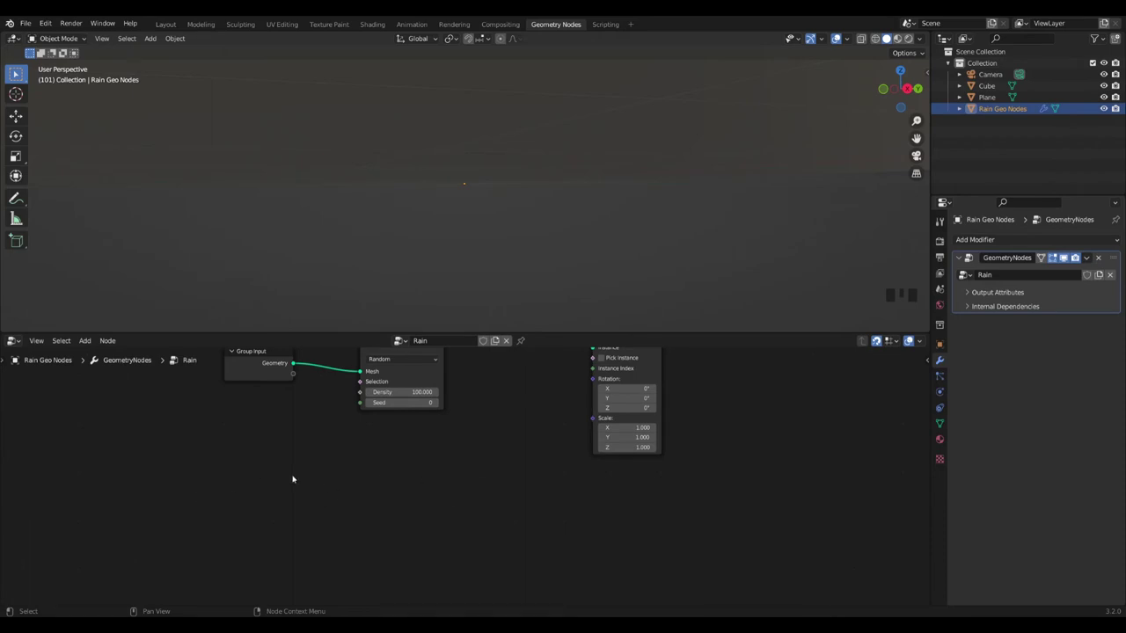
pyautogui.hotkey('shift', 'a')
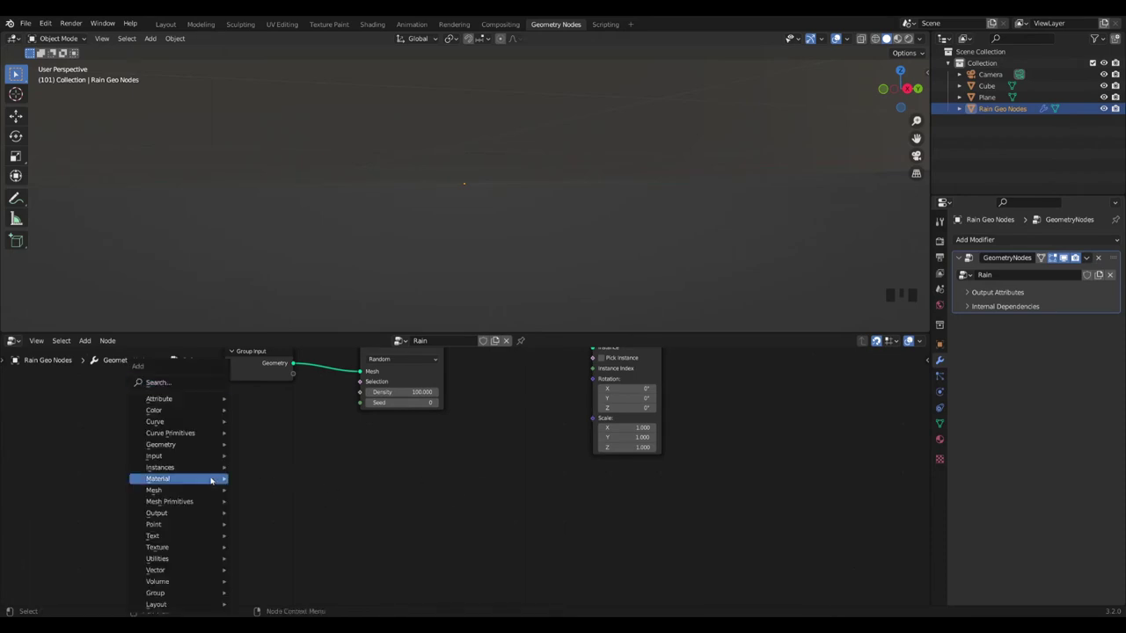
pyautogui.click(167, 383)
pyautogui.write('ico')
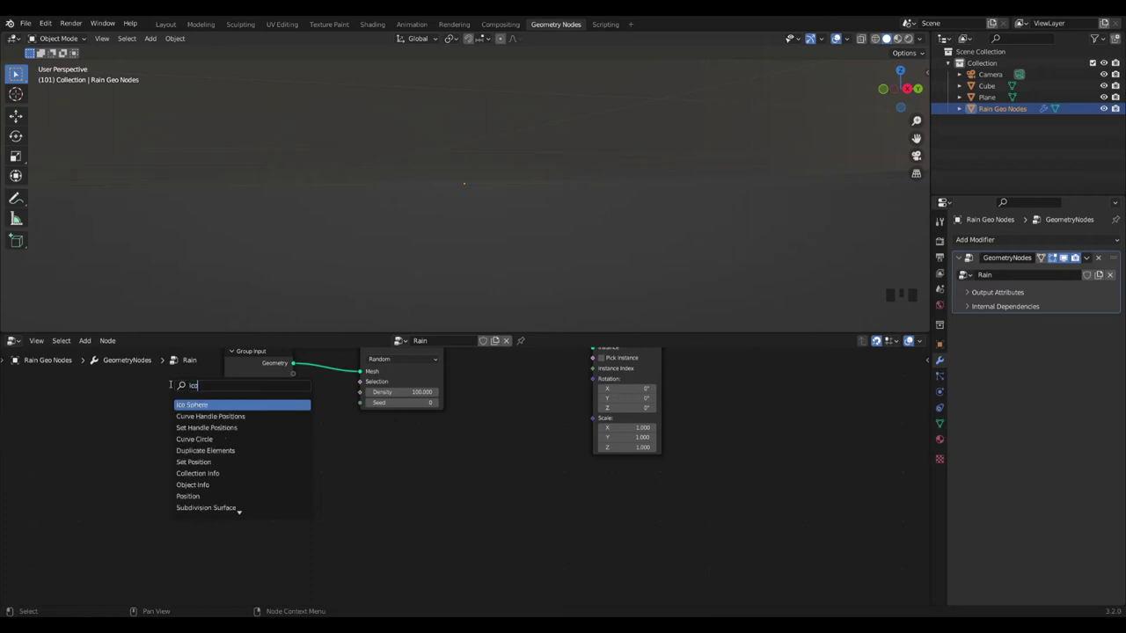
pyautogui.press('Return')
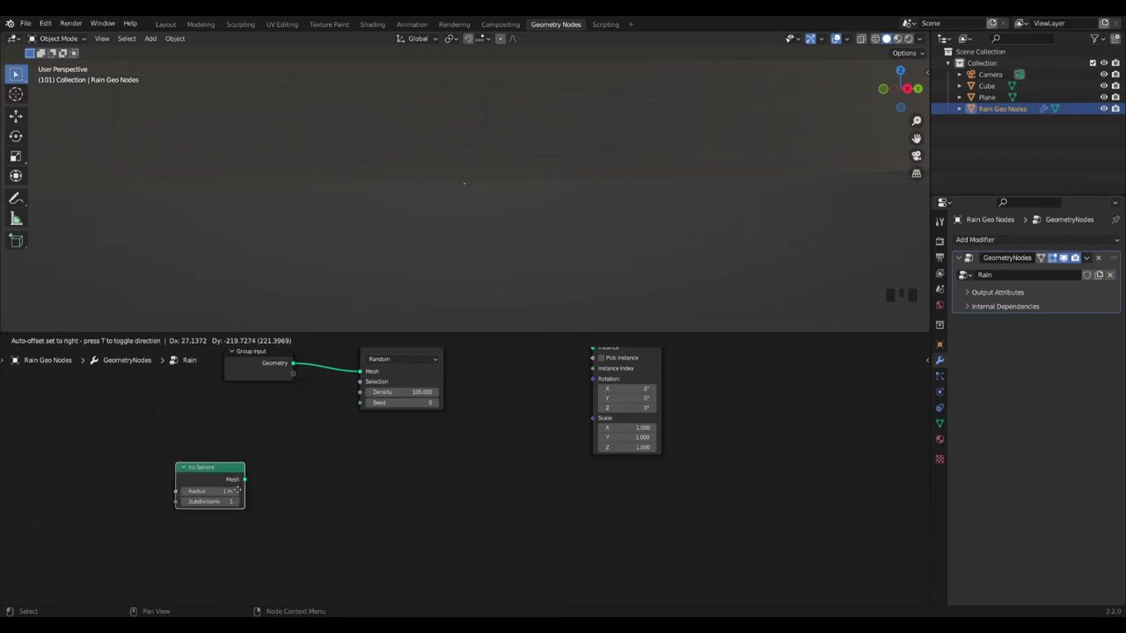
pyautogui.click(245, 470)
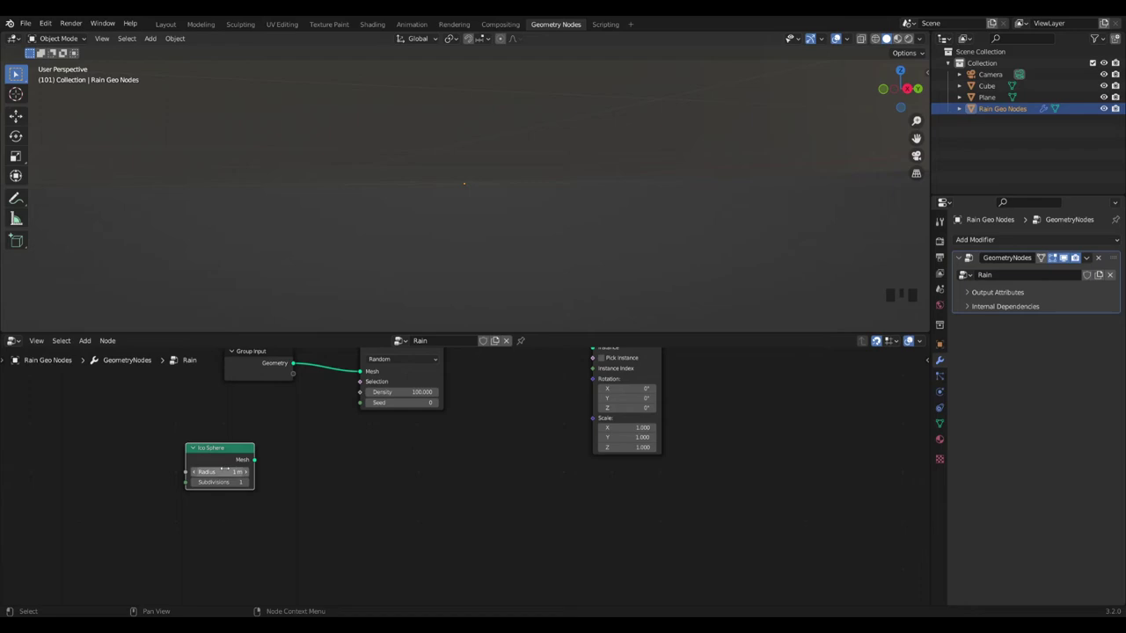
# Step: Connect the Ico Sphere's Mesh output to the Instance input of the Instance on Points node
pyautogui.press('Home')
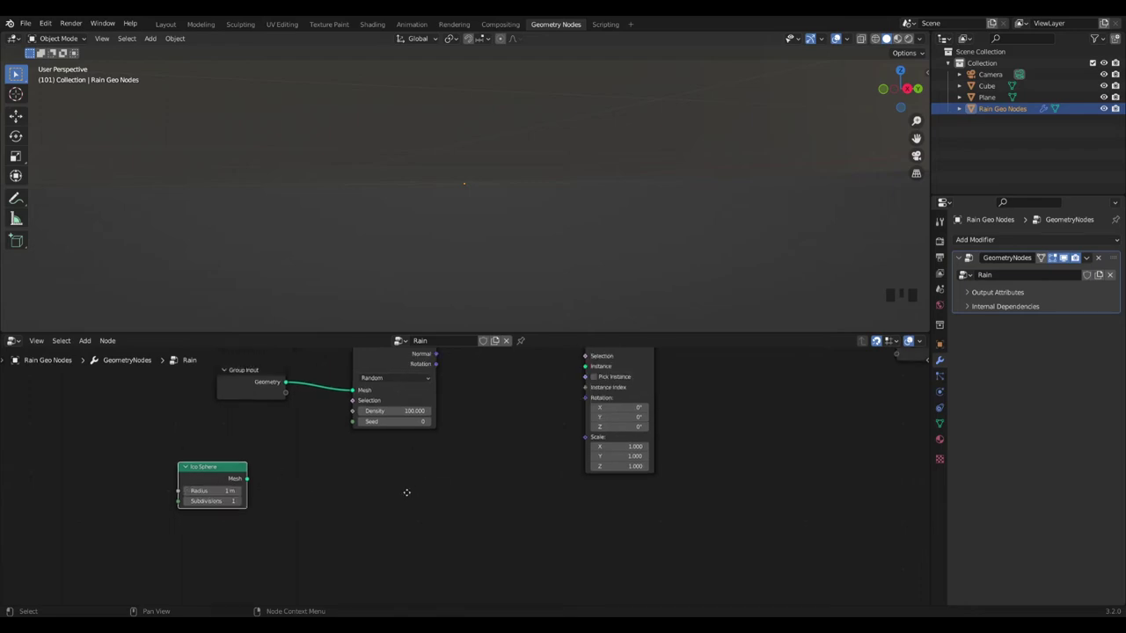
pyautogui.moveTo(230, 499); pyautogui.dragTo(569, 388)
pyautogui.scroll(-1, 583, 167)
pyautogui.scroll(-6, 583, 167)
pyautogui.scroll(1, 458, 204)
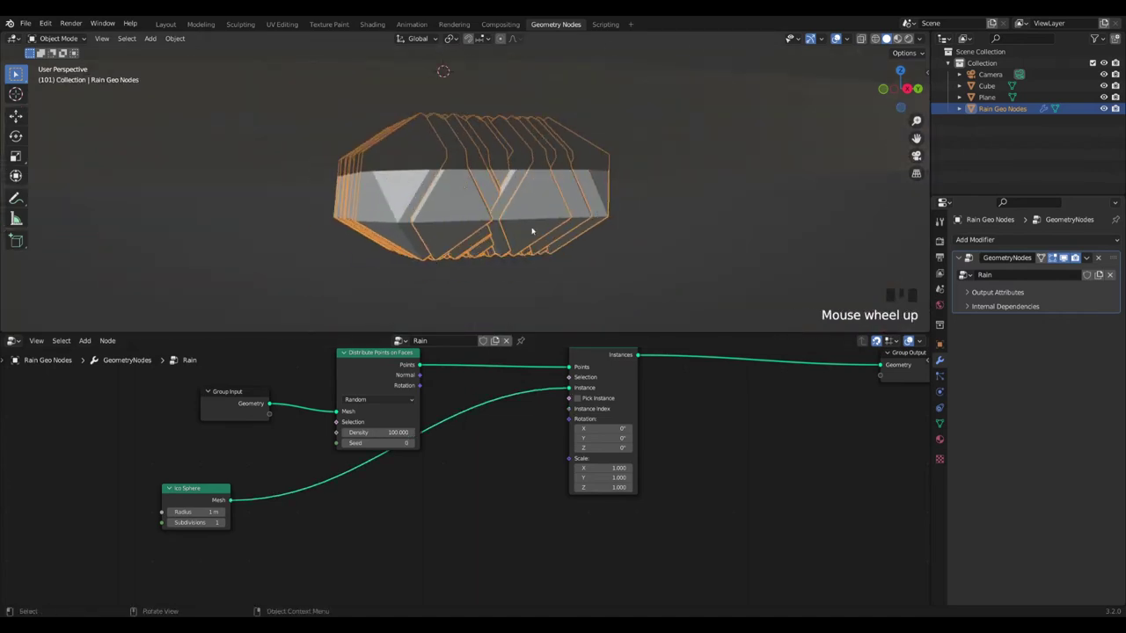
# Step: Set the Ico Sphere's Radius to 0.002 m and inspect the scattered spheres up close
pyautogui.click(210, 512)
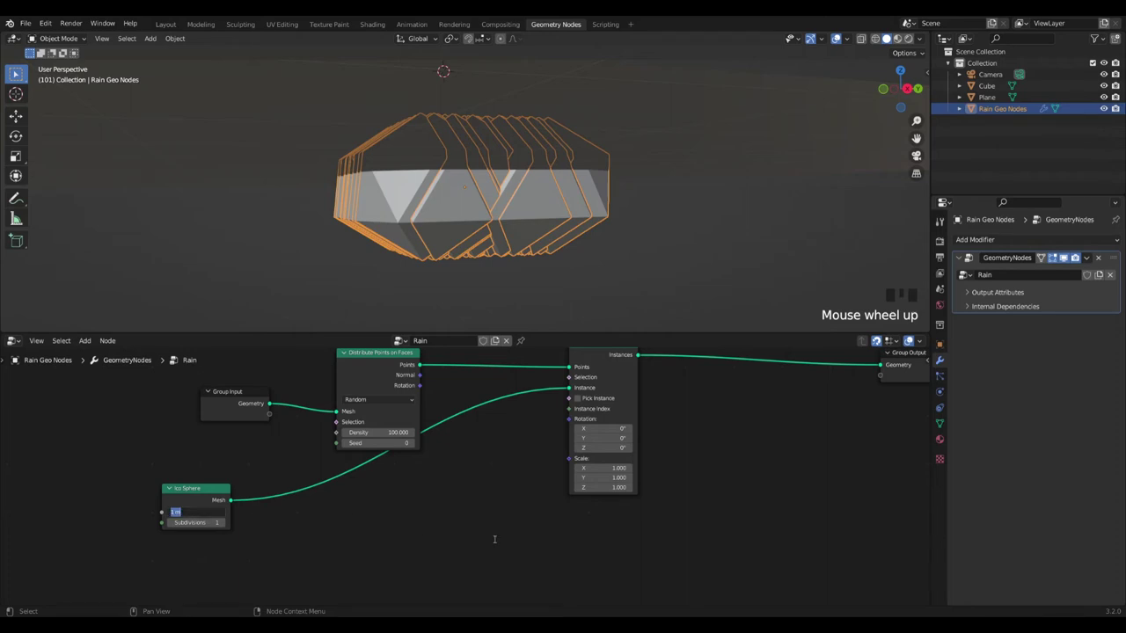
pyautogui.write('0.002')
pyautogui.press('Return')
pyautogui.scroll(11, 476, 222)
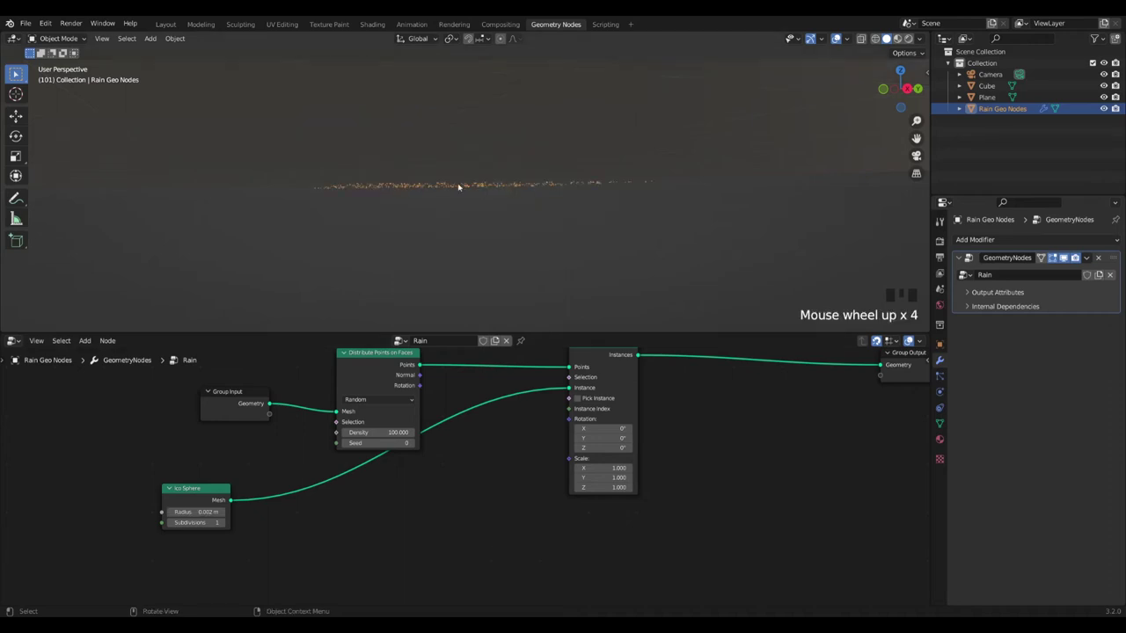
pyautogui.scroll(-2, 478, 219)
pyautogui.scroll(1, 478, 215)
pyautogui.moveTo(478, 216); pyautogui.dragTo(510, 253, button='middle')
pyautogui.scroll(-1, 510, 252)
pyautogui.scroll(1, 510, 252)
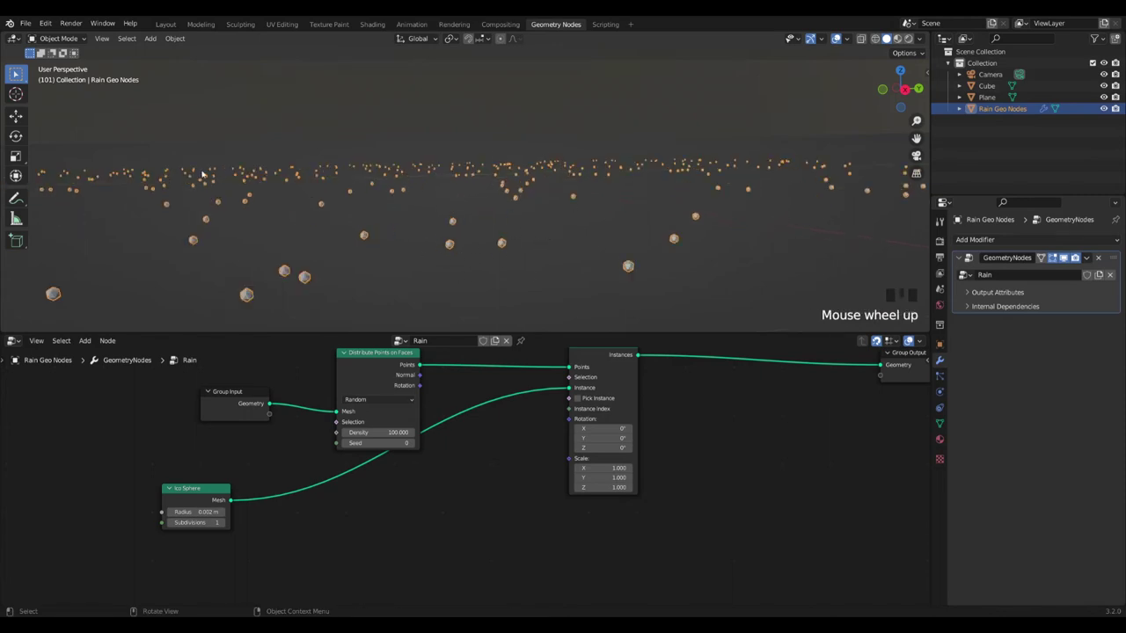
# Step: Set the Ico Sphere's Subdivisions to 2 and view the drops from the side
pyautogui.click(222, 523)
pyautogui.scroll(1, 315, 289)
pyautogui.moveTo(216, 303); pyautogui.dragTo(345, 284, button='middle')
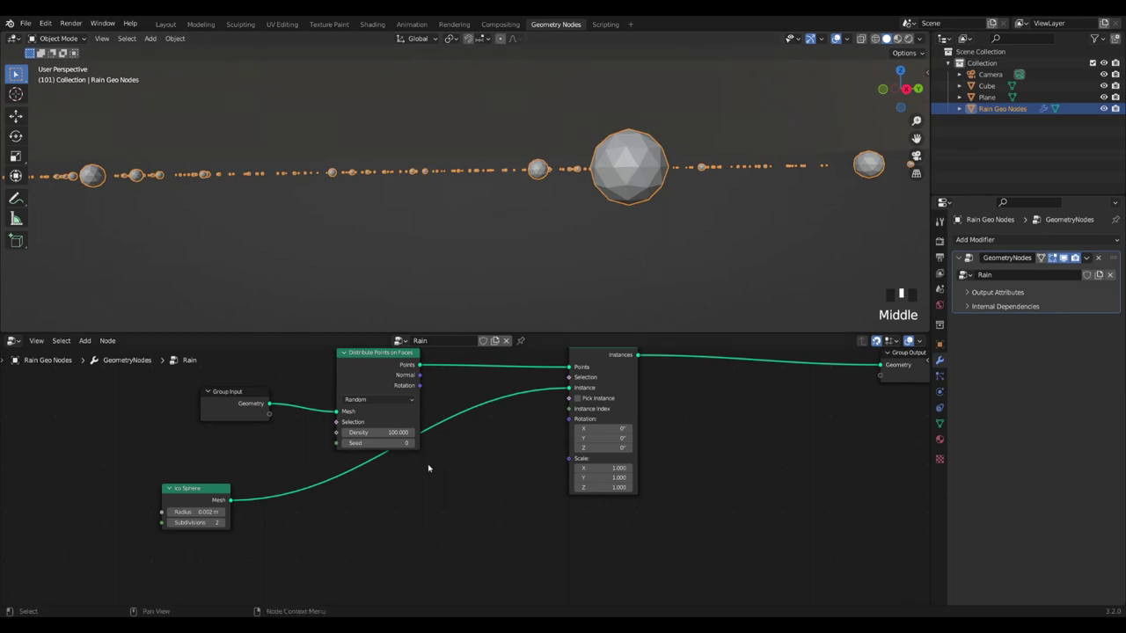
# Step: Reposition the Instance on Points and Group Output nodes so they line up in the node tree
pyautogui.scroll(-1, 428, 468)
pyautogui.moveTo(582, 362); pyautogui.dragTo(641, 379)
pyautogui.moveTo(845, 372); pyautogui.dragTo(806, 387)
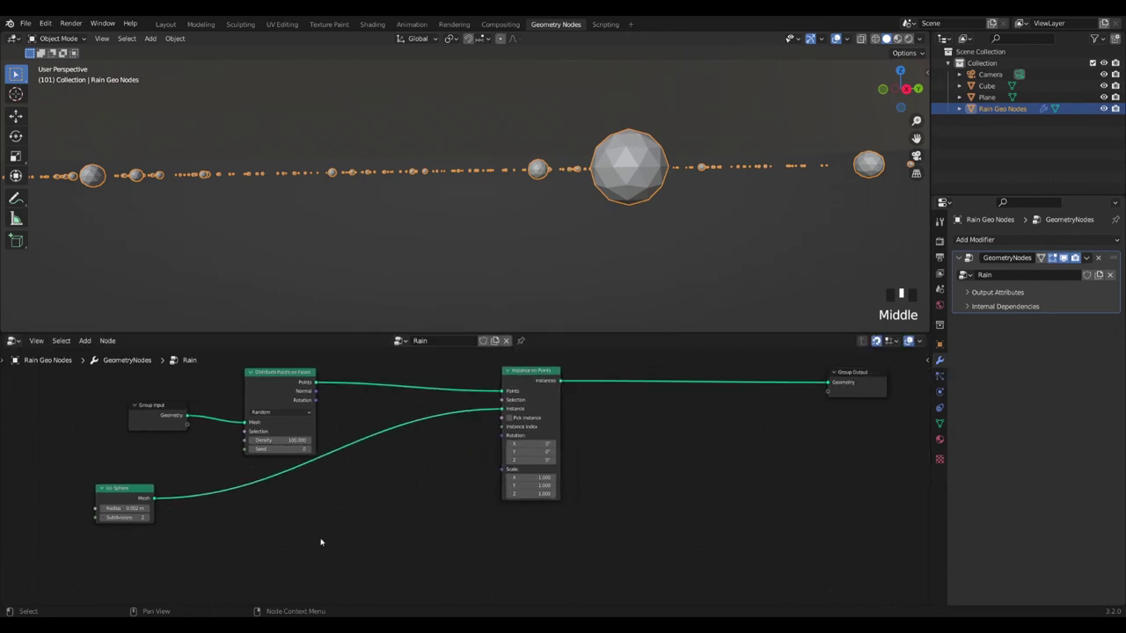
# Step: Insert a Set Shade Smooth node on the link between Ico Sphere and Instance on Points
pyautogui.hotkey('shift', 'a')
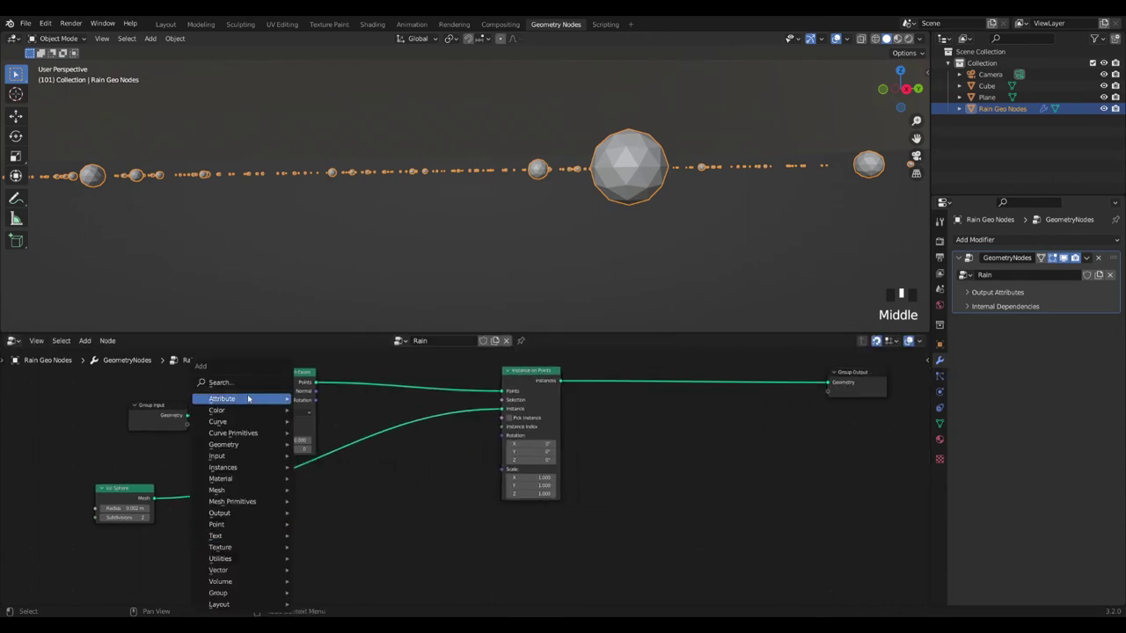
pyautogui.click(255, 382)
pyautogui.write('sha')
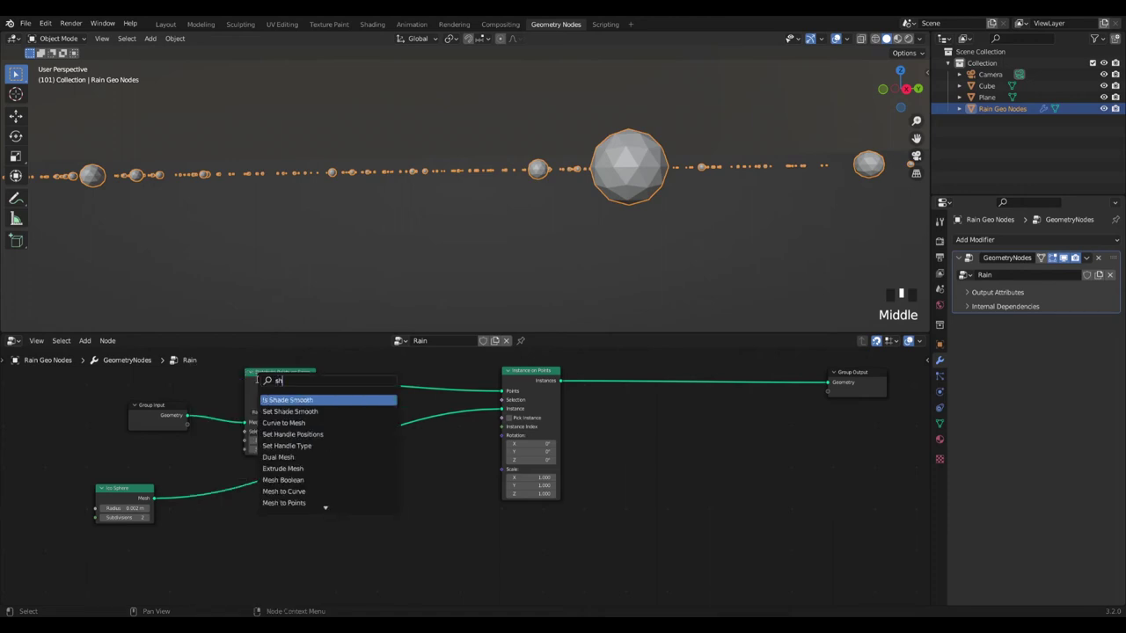
pyautogui.press('Down')
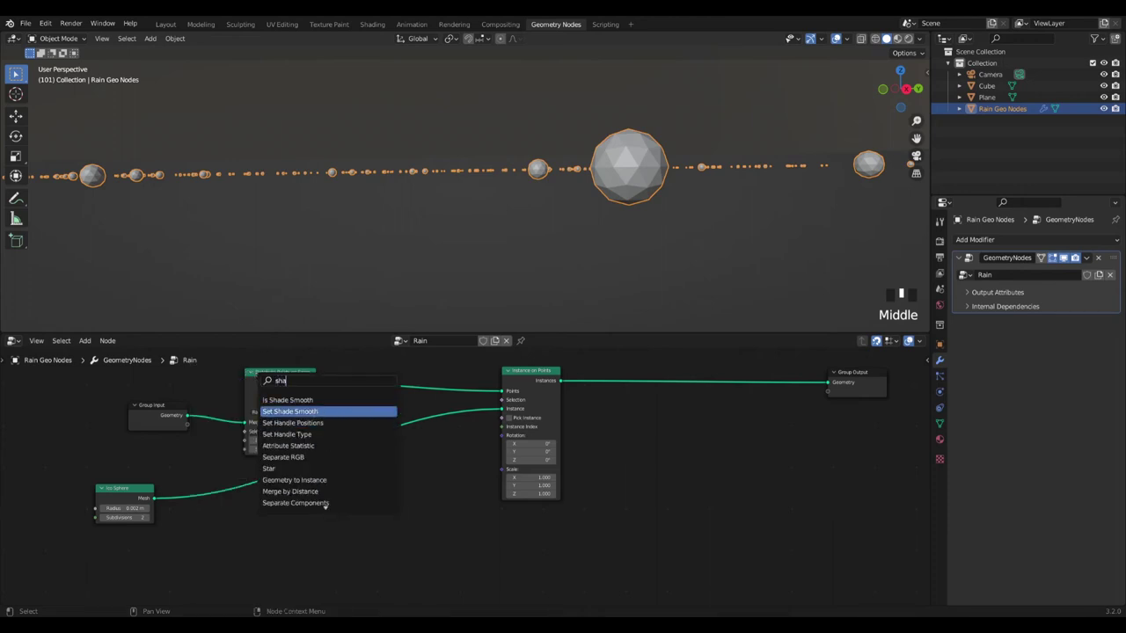
pyautogui.press('Return')
pyautogui.click(268, 503)
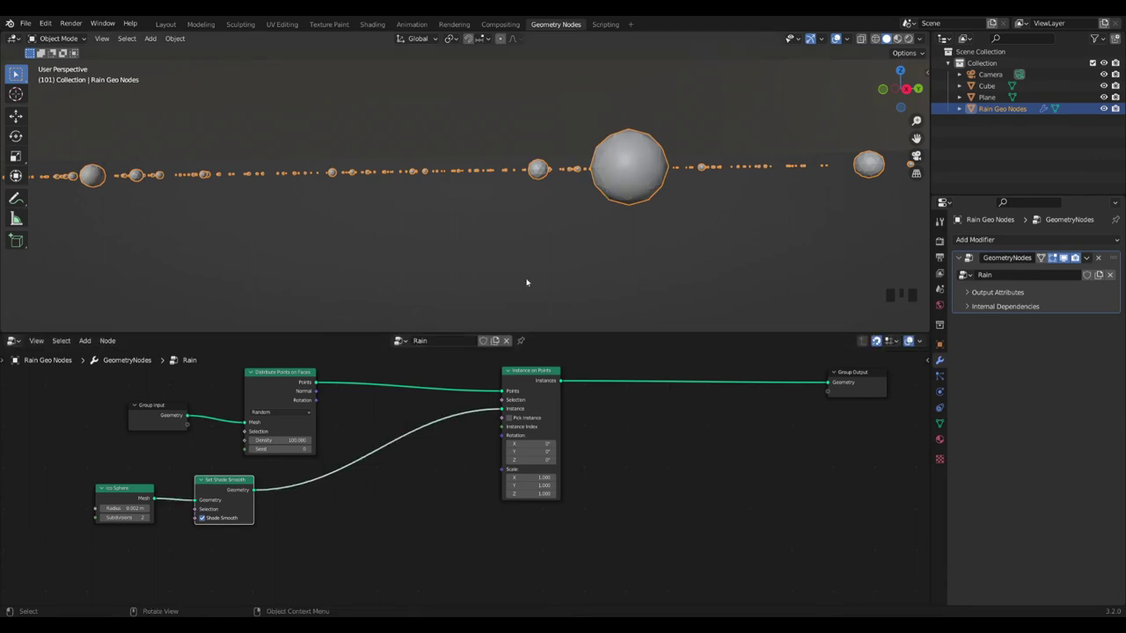
pyautogui.click(326, 575)
# Step: Move the Instance on Points node slightly farther from Set Shade Smooth to make room on the link
pyautogui.click(538, 372)
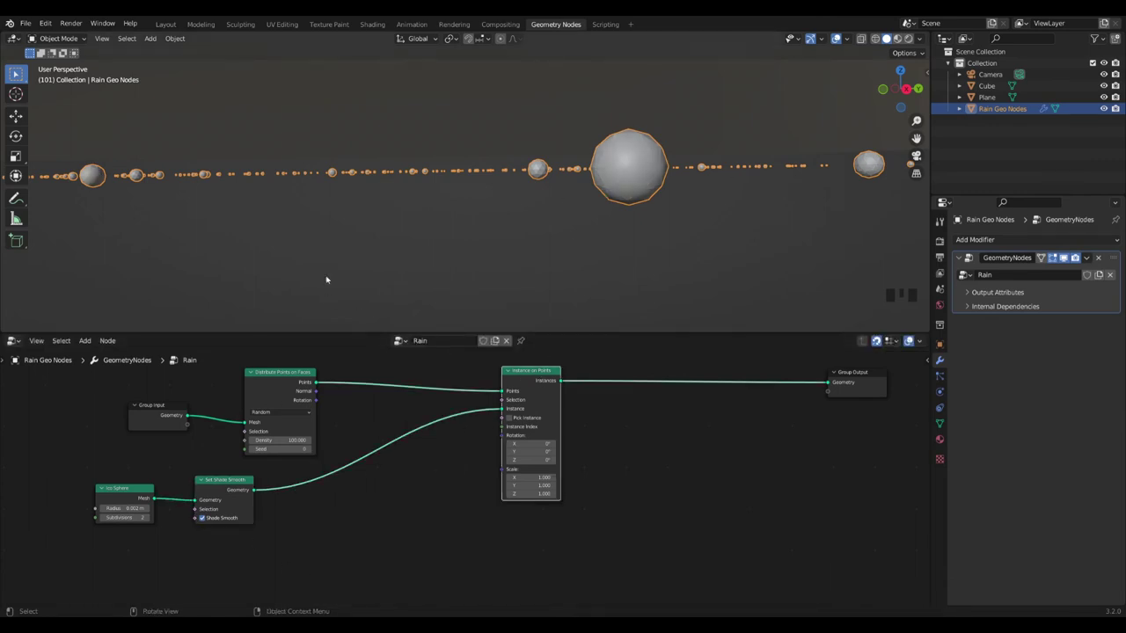
pyautogui.scroll(-3, 446, 224)
pyautogui.scroll(3, 458, 255)
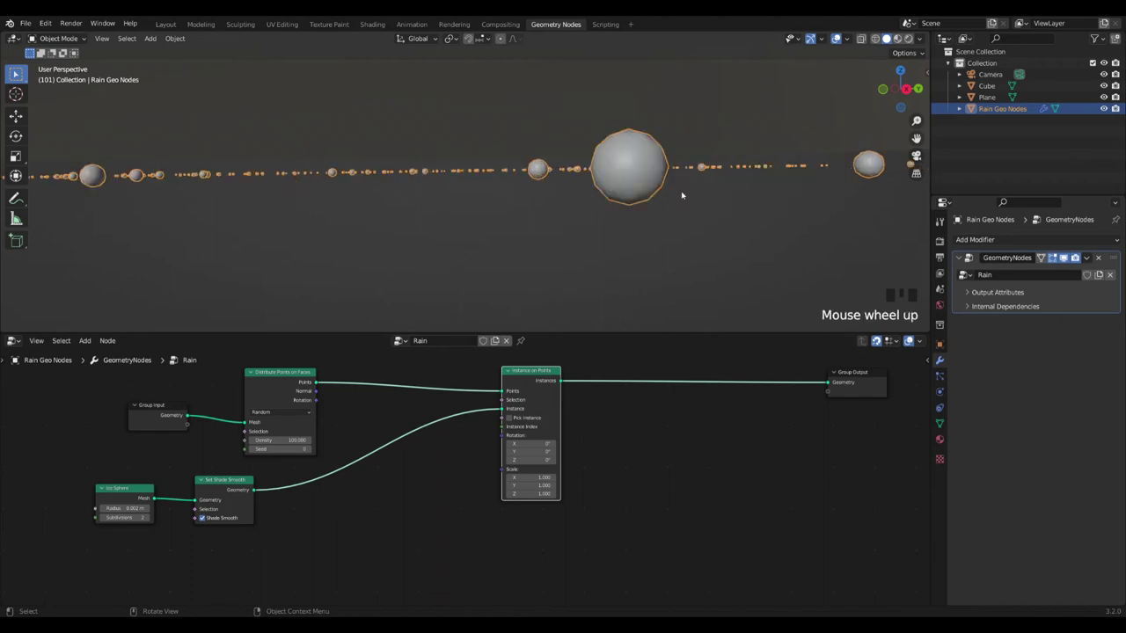
pyautogui.click(419, 514)
pyautogui.moveTo(538, 372); pyautogui.dragTo(559, 372)
# Step: Insert a Transform node on the link between Set Shade Smooth and Instance on Points
pyautogui.press('shift')
pyautogui.hotkey('shift', 'a')
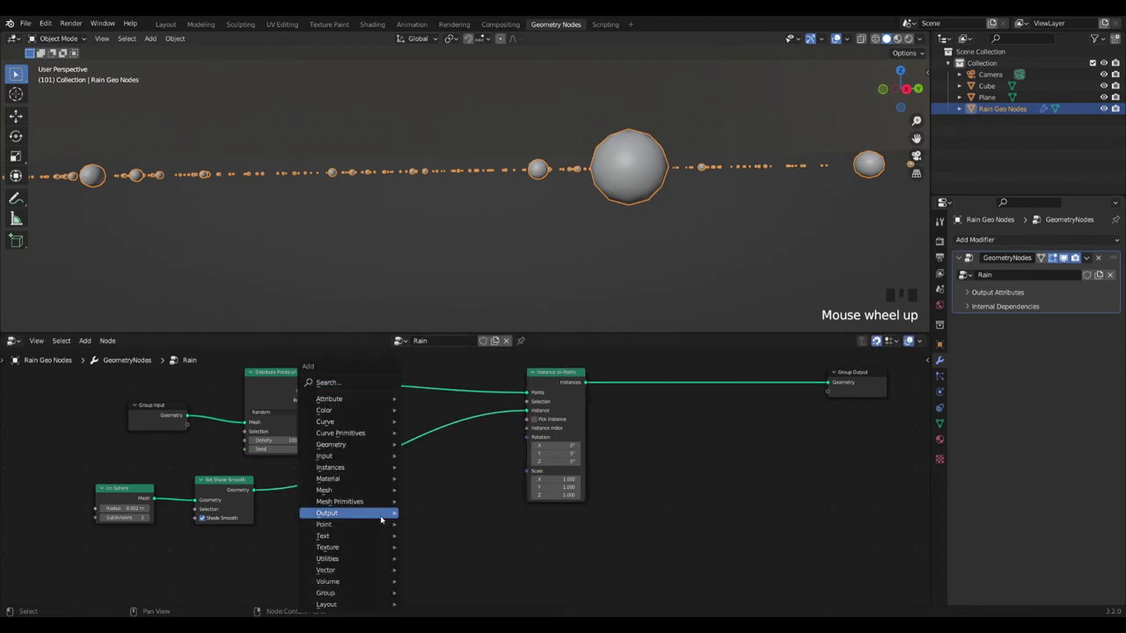
pyautogui.click(343, 381)
pyautogui.write('tran')
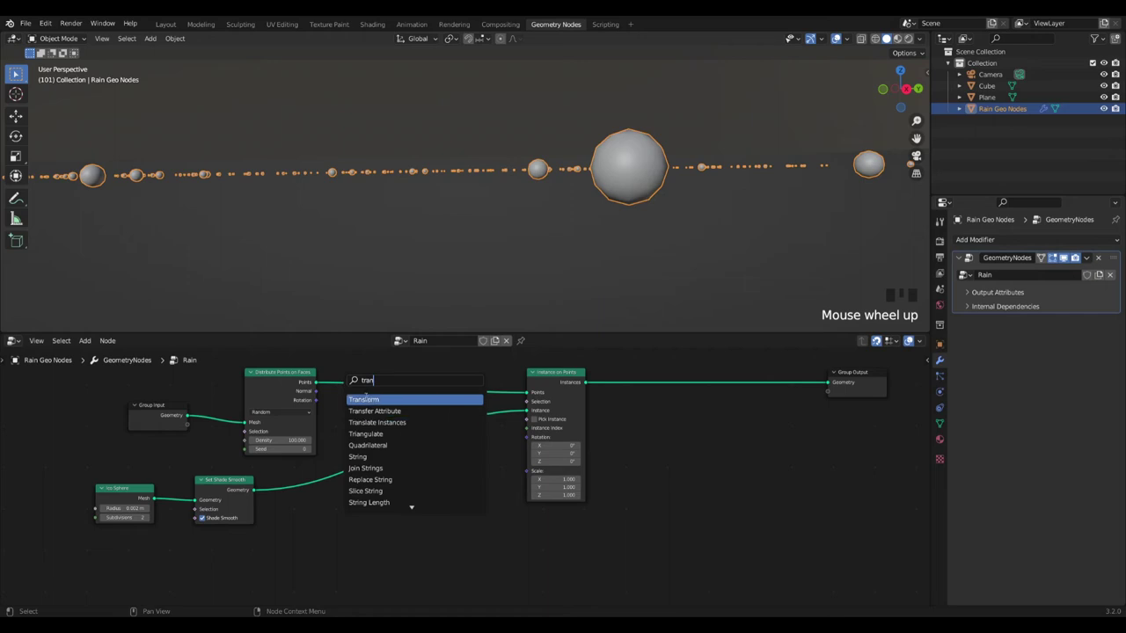
pyautogui.press('Return')
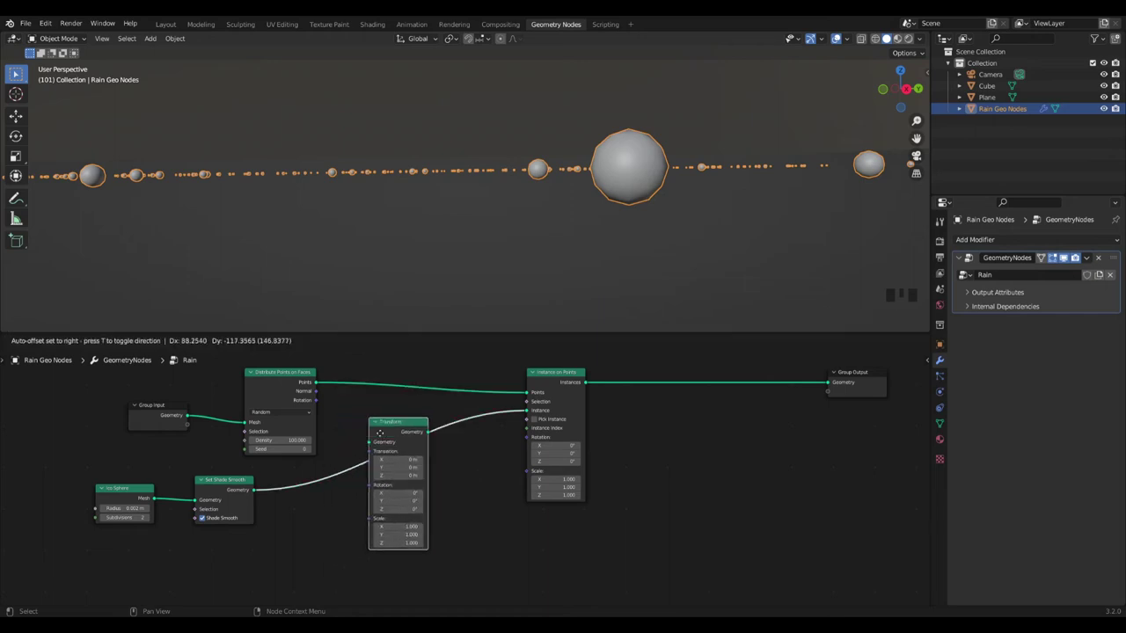
pyautogui.click(400, 536)
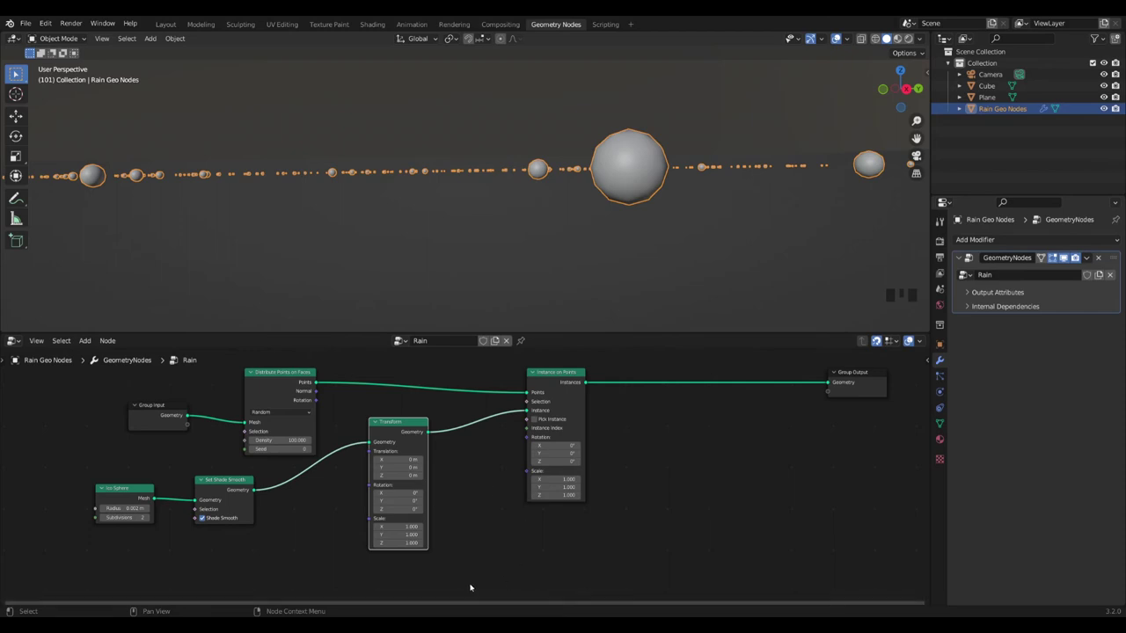
# Step: Try other Y and X Scale values on the Transform node and reset each to its default
pyautogui.moveTo(402, 535)
pyautogui.mouseDown()
pyautogui.moveTo(560, 535)
pyautogui.moveTo(410, 534)
pyautogui.mouseUp()
pyautogui.click(410, 535)
pyautogui.press('BackSpace')
pyautogui.click(402, 526)
pyautogui.press('BackSpace')
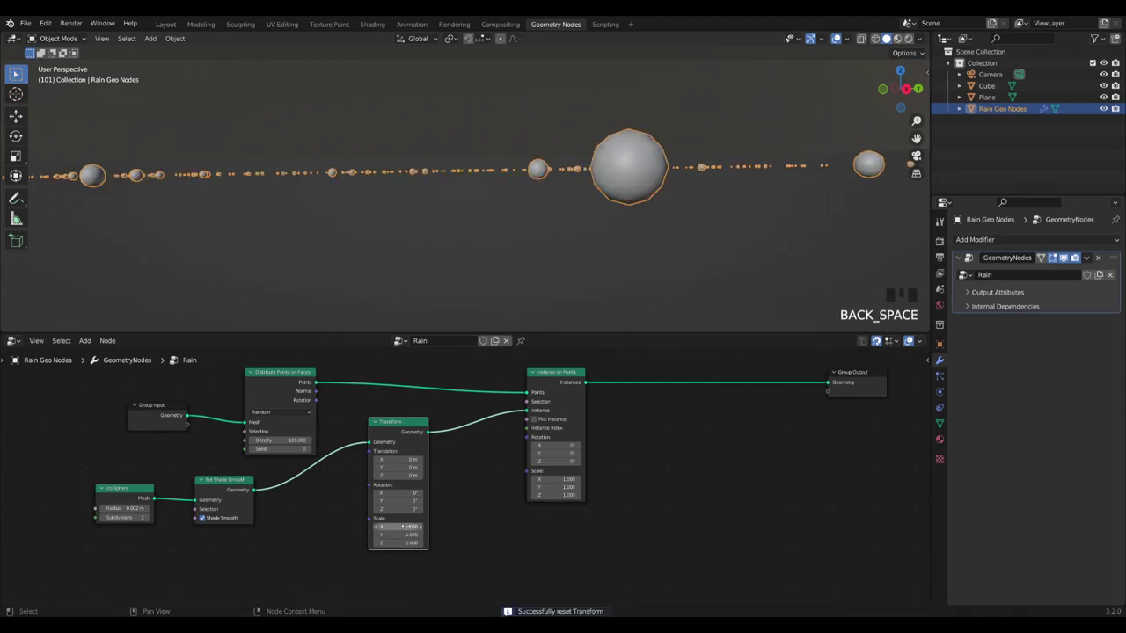
# Step: Stretch the drops into long vertical streaks by raising the Transform node's Z Scale to about 77.3, keeping X at its default
pyautogui.moveTo(407, 526)
pyautogui.mouseDown()
pyautogui.moveTo(519, 526)
pyautogui.moveTo(413, 526)
pyautogui.moveTo(445, 542)
pyautogui.moveTo(624, 543)
pyautogui.mouseUp()
pyautogui.press('BackSpace')
pyautogui.scroll(-5, 517, 223)
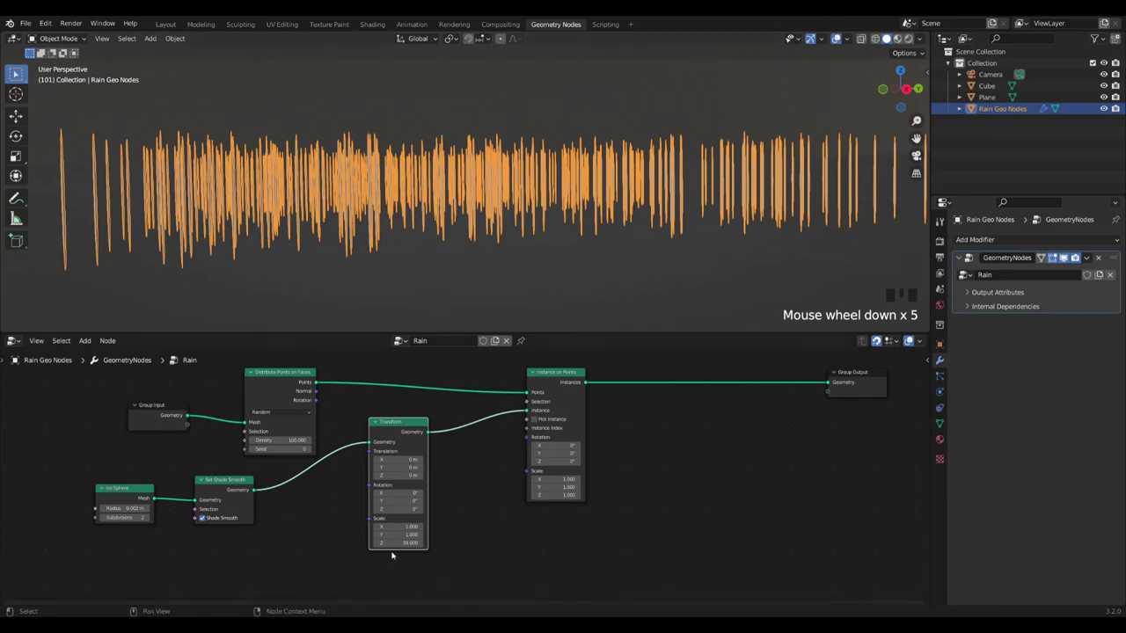
pyautogui.moveTo(398, 542)
pyautogui.mouseDown()
pyautogui.moveTo(445, 543)
pyautogui.moveTo(427, 543)
pyautogui.mouseUp()
pyautogui.scroll(4, 553, 265)
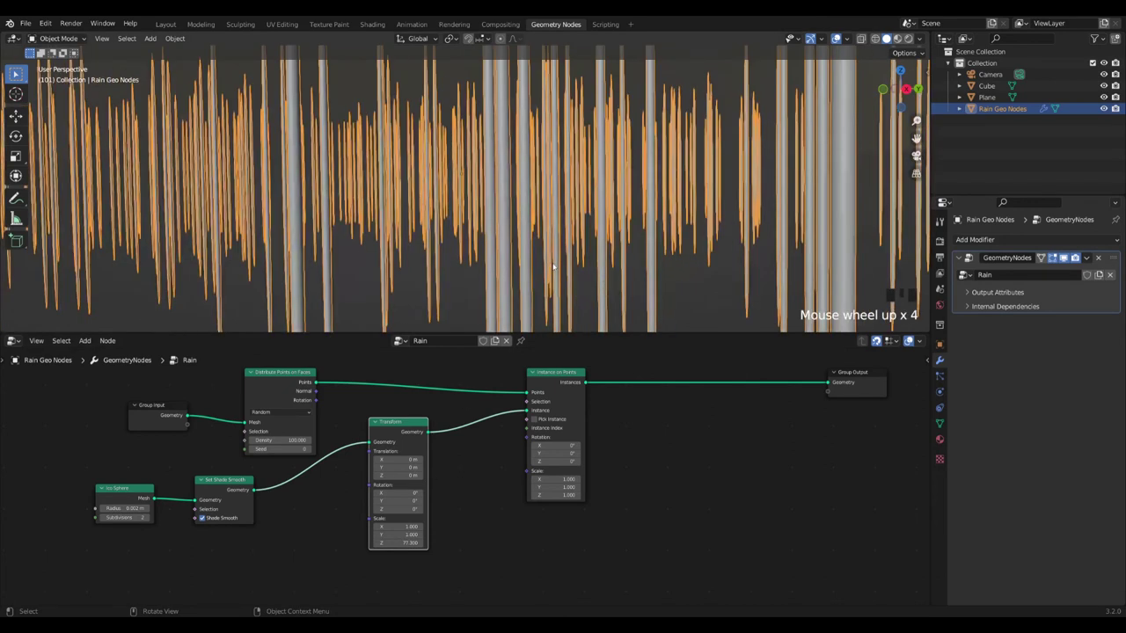
# Step: Set the Transform node's Z Scale to 80 to lengthen the rain streaks
pyautogui.moveTo(409, 542)
pyautogui.mouseDown()
pyautogui.moveTo(448, 543)
pyautogui.moveTo(427, 543)
pyautogui.mouseUp()
pyautogui.click(410, 545)
pyautogui.write('8080')
pyautogui.click(409, 546)
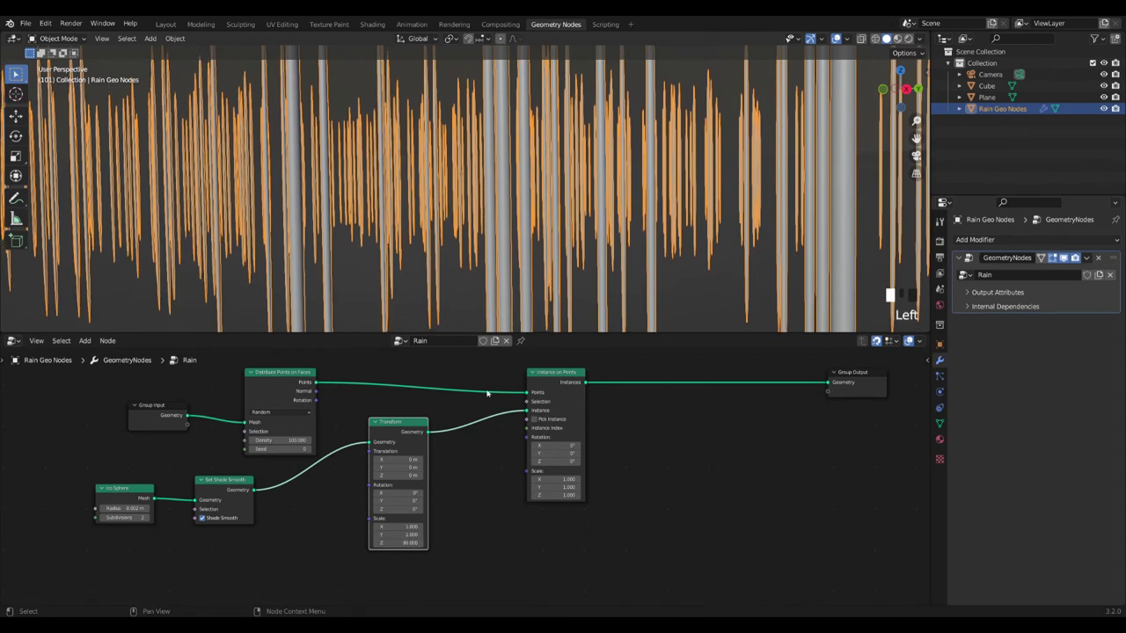
# Step: Reposition the Instance on Points node right beside the Transform node, leaving room before Group Output
pyautogui.click(560, 376)
pyautogui.moveTo(560, 379); pyautogui.dragTo(618, 387)
pyautogui.scroll(-5, 478, 252)
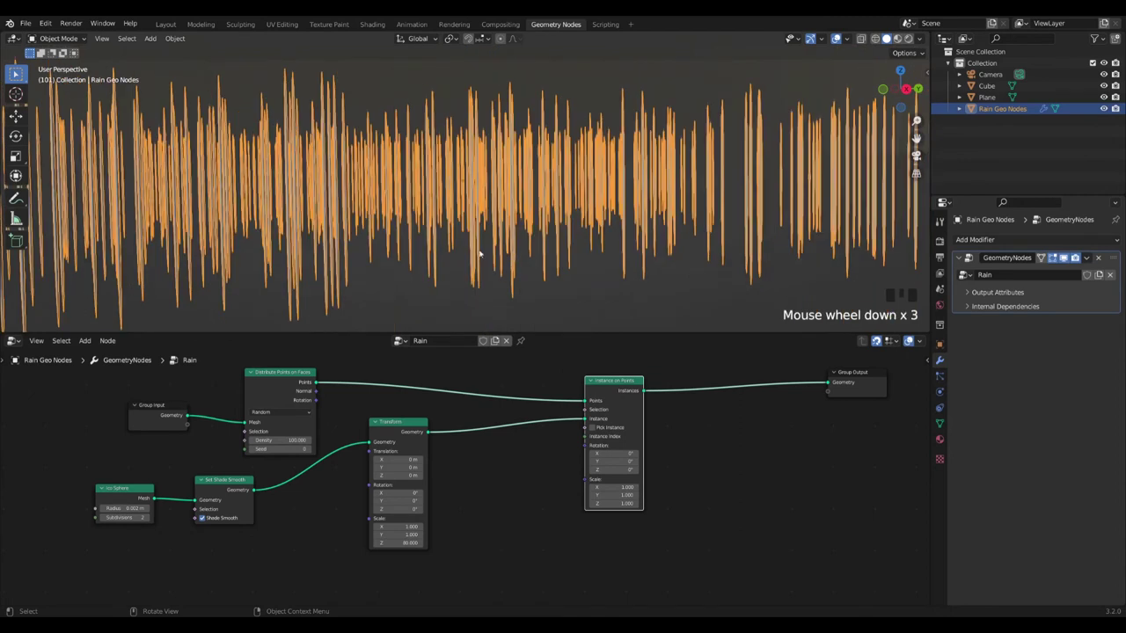
pyautogui.click(558, 510)
pyautogui.moveTo(615, 381); pyautogui.dragTo(475, 398)
pyautogui.click(678, 523)
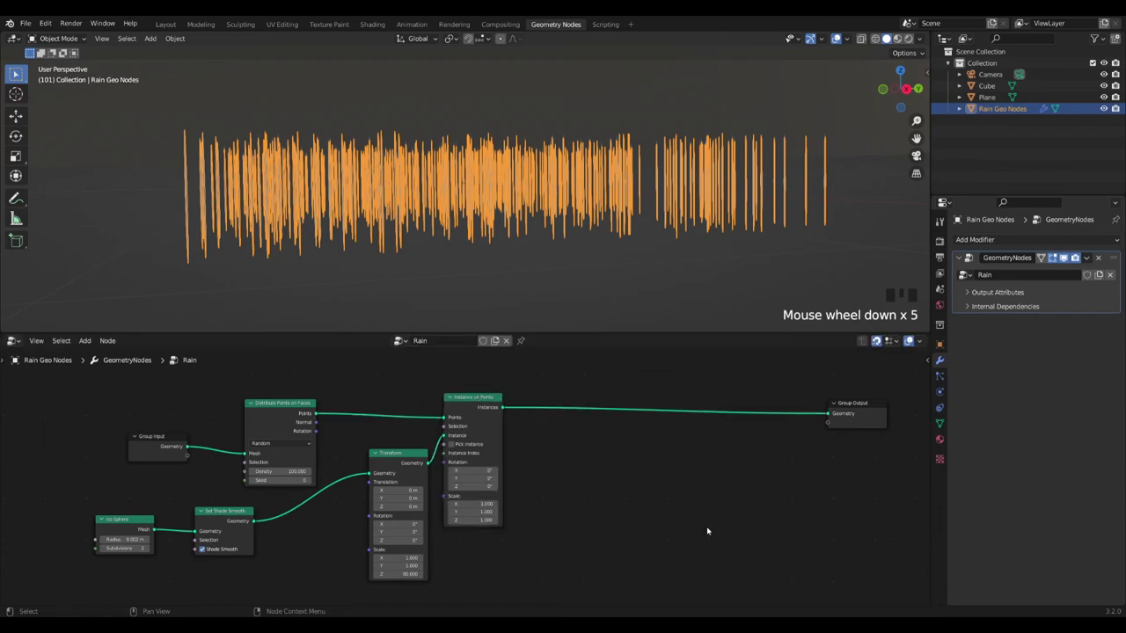
pyautogui.click(851, 409)
# Step: Raise the Rain Geo Nodes object along the Z axis so the streaks sit above the ground plane
pyautogui.scroll(-4, 583, 225)
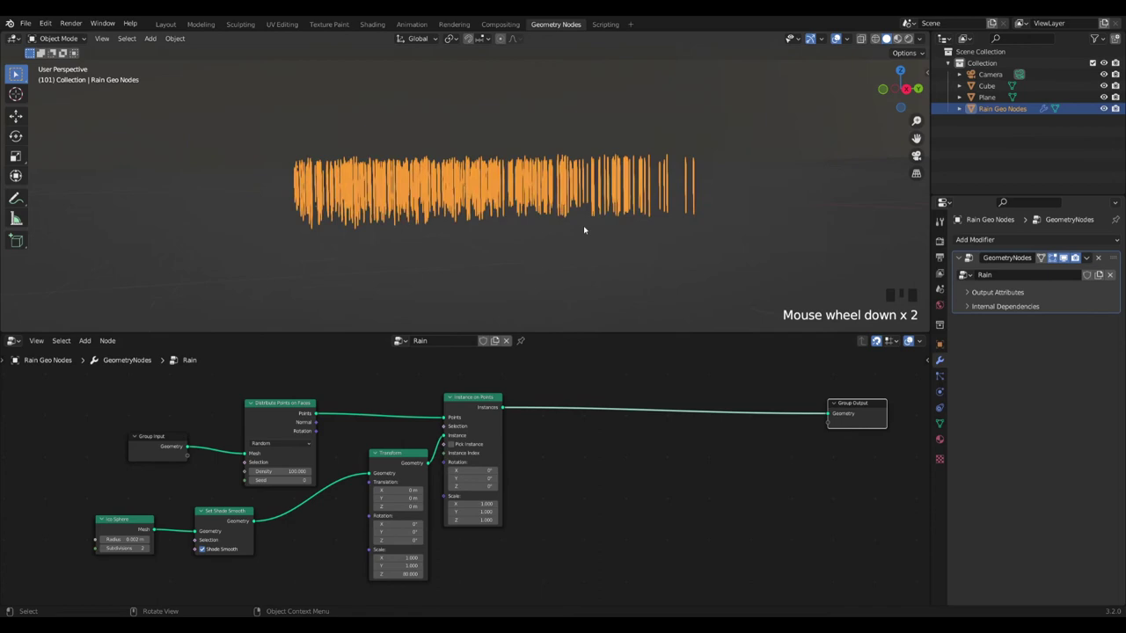
pyautogui.moveTo(580, 225); pyautogui.dragTo(517, 198, button='middle')
pyautogui.press('g')
pyautogui.press('z')
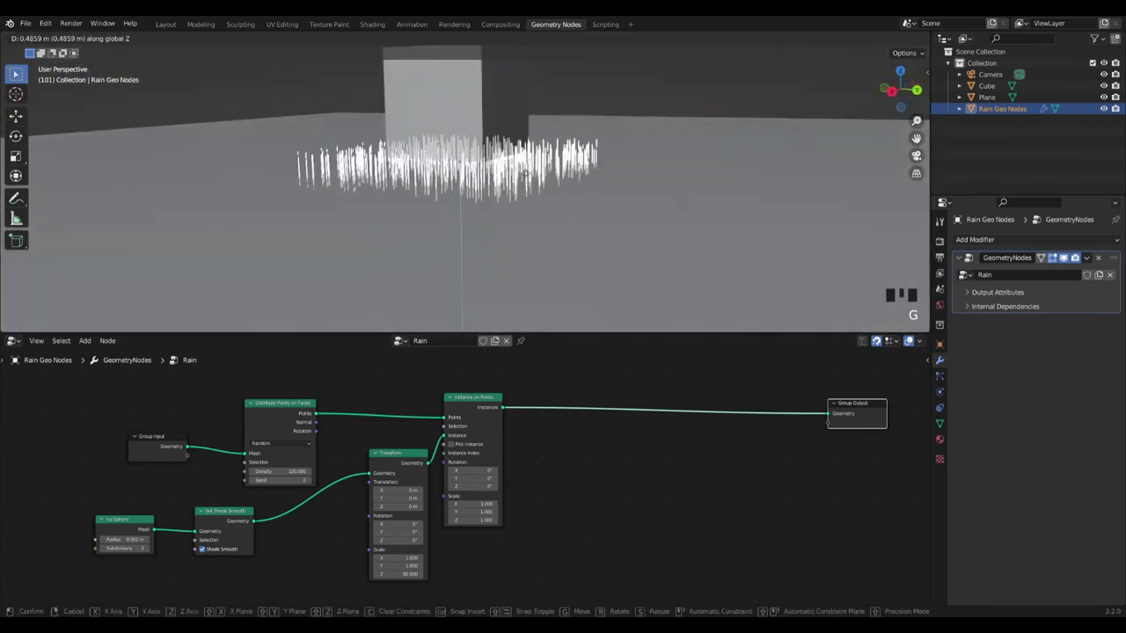
pyautogui.click(532, 143)
pyautogui.moveTo(450, 196); pyautogui.dragTo(567, 178, button='middle')
pyautogui.scroll(-2, 557, 208)
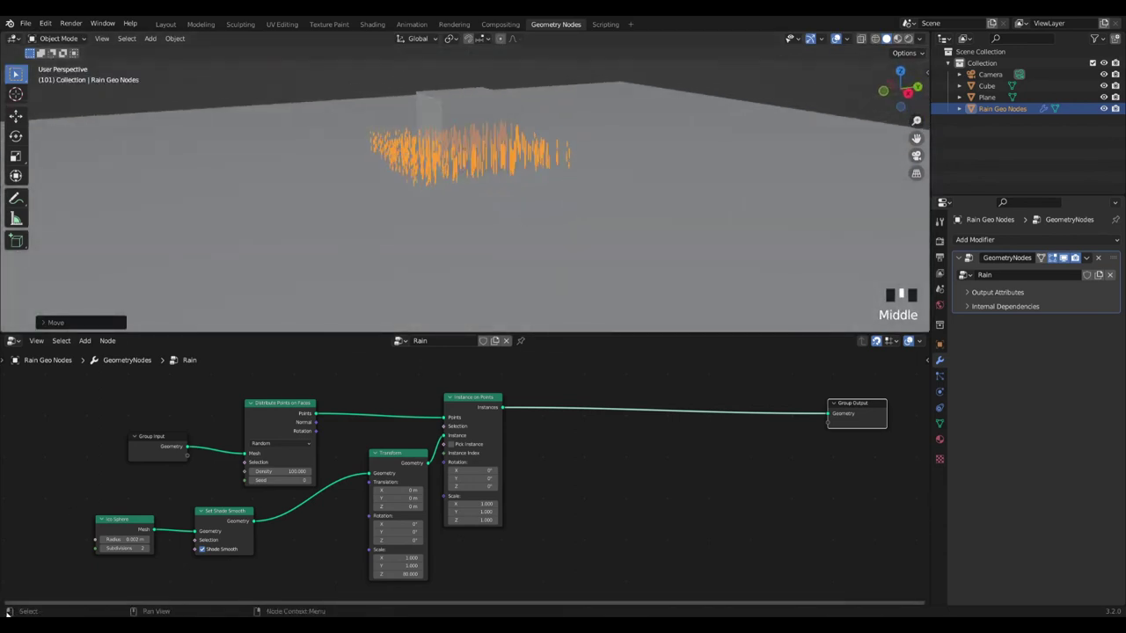
# Step: Split off a strip below the node editor, turn it into a Timeline and enlarge it
pyautogui.moveTo(3, 591); pyautogui.dragTo(9, 580)
pyautogui.click(11, 584)
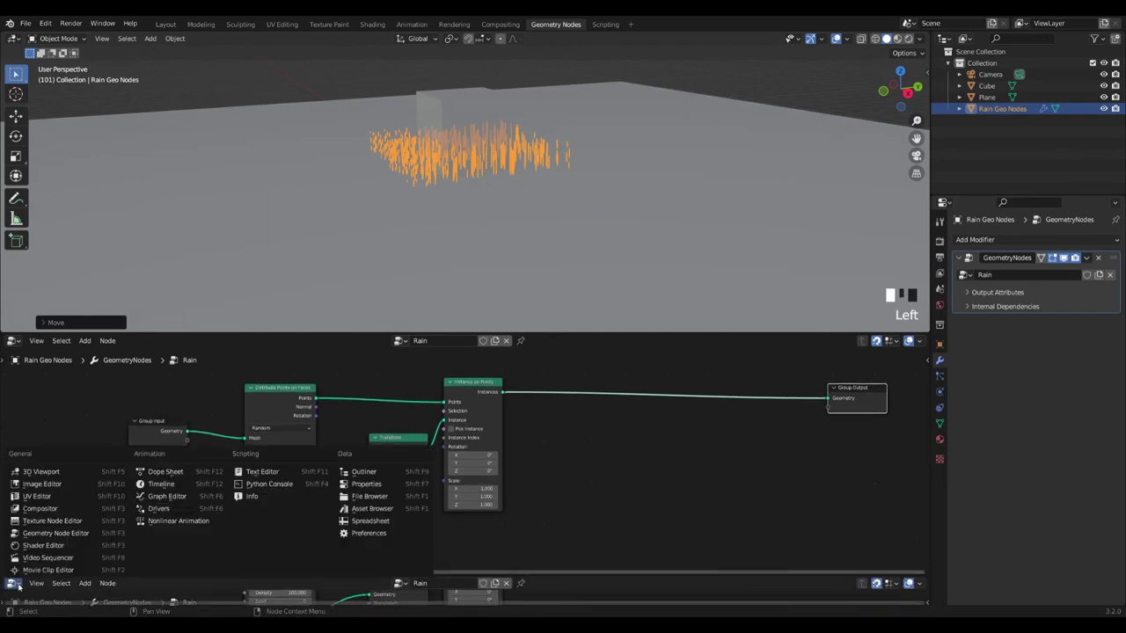
pyautogui.click(161, 485)
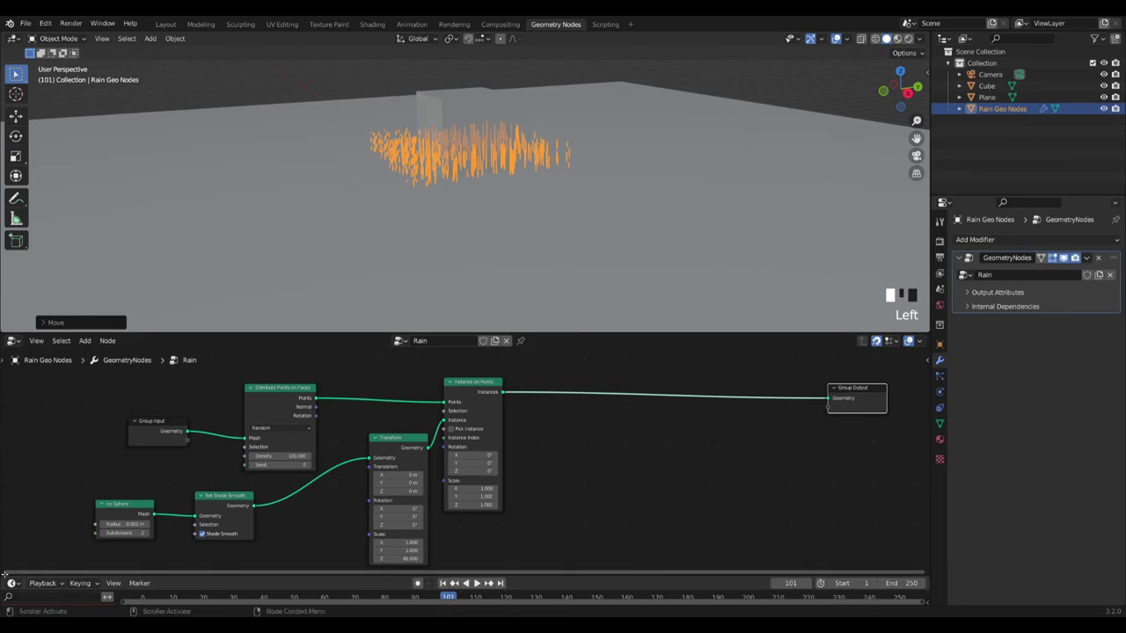
pyautogui.moveTo(210, 576); pyautogui.dragTo(210, 545)
# Step: Play the animation briefly from the first frame, stop it and return to frame 1
pyautogui.hotkey('shift', 'Left')
pyautogui.click(475, 552)
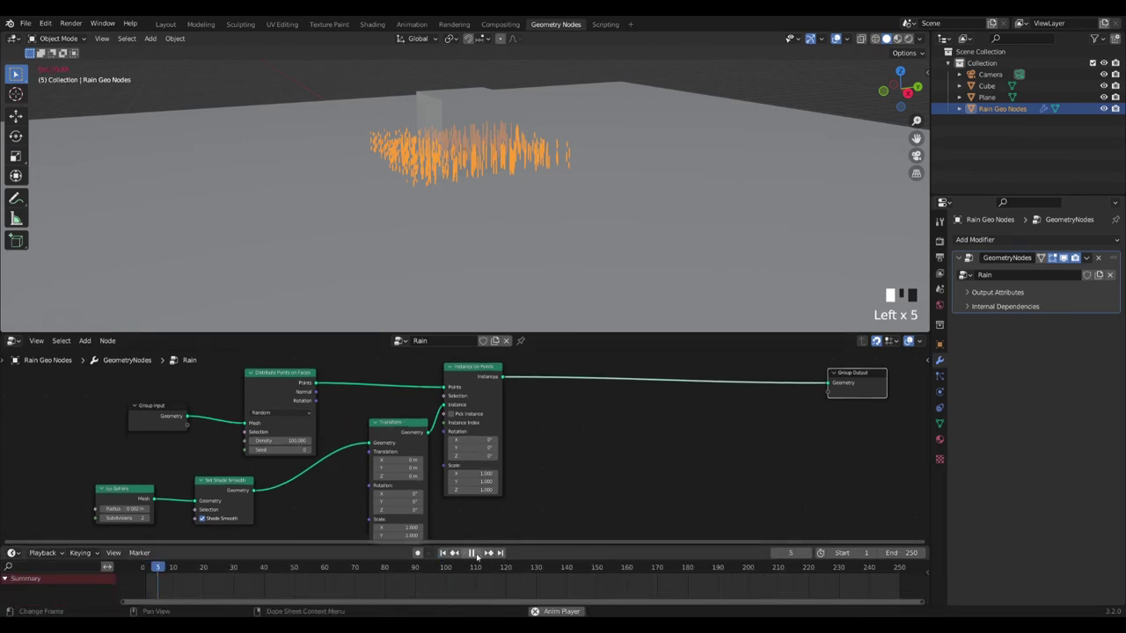
pyautogui.click(476, 552)
pyautogui.click(442, 553)
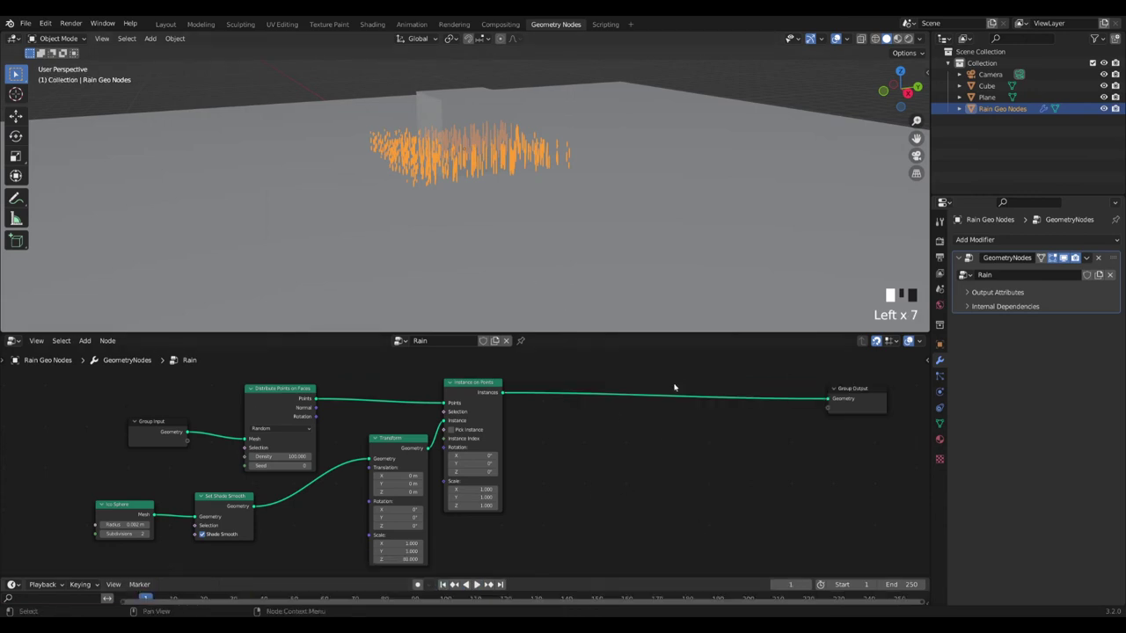
# Step: Insert a Translate Instances node on the link between Instance on Points and Group Output
pyautogui.click(400, 438)
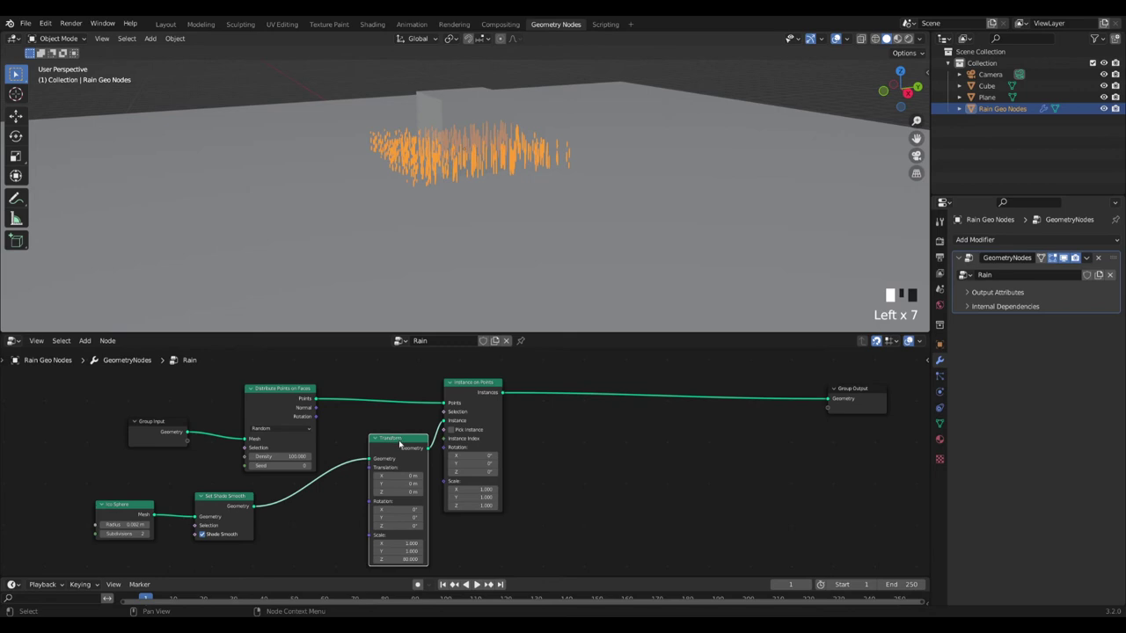
pyautogui.click(689, 461)
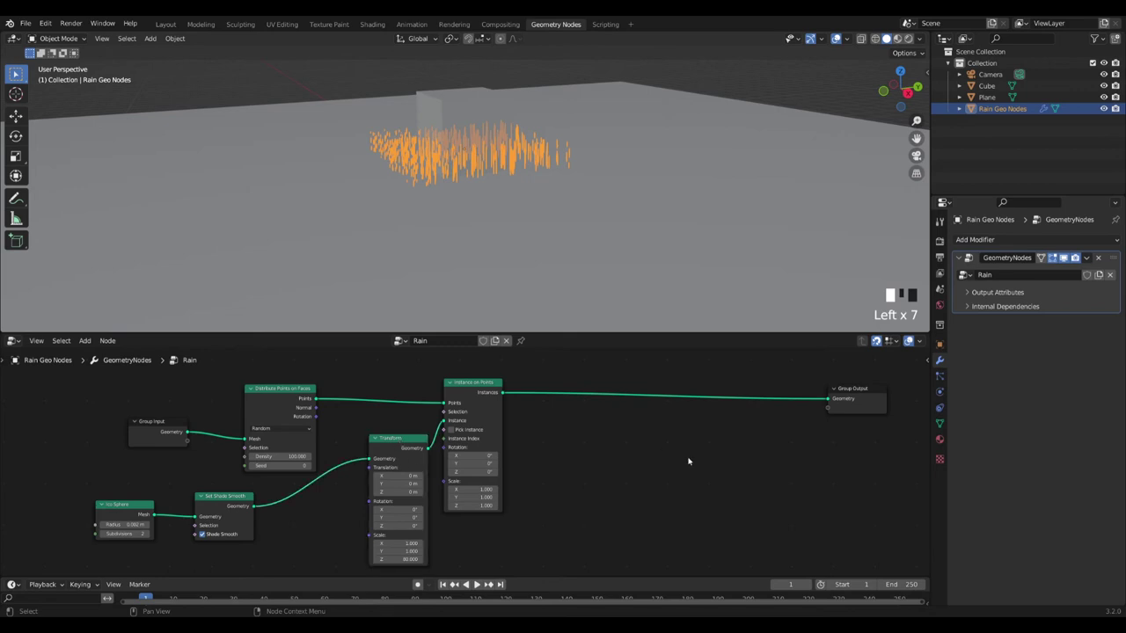
pyautogui.hotkey('shift', 'a')
pyautogui.click(652, 382)
pyautogui.write('tran')
pyautogui.press('Down')
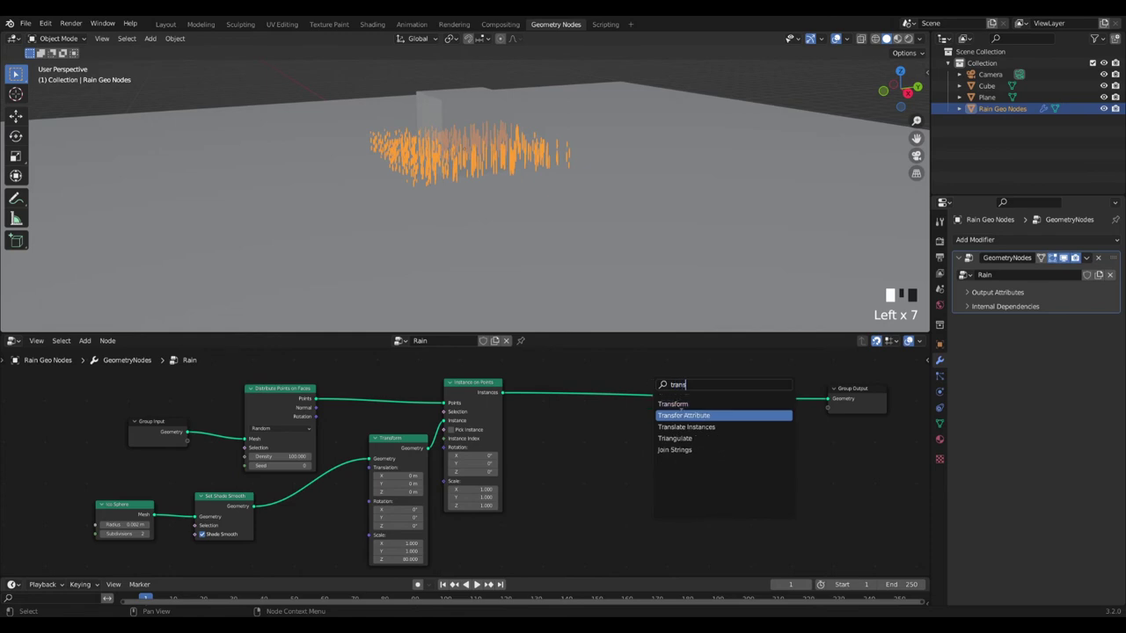
pyautogui.press('Return')
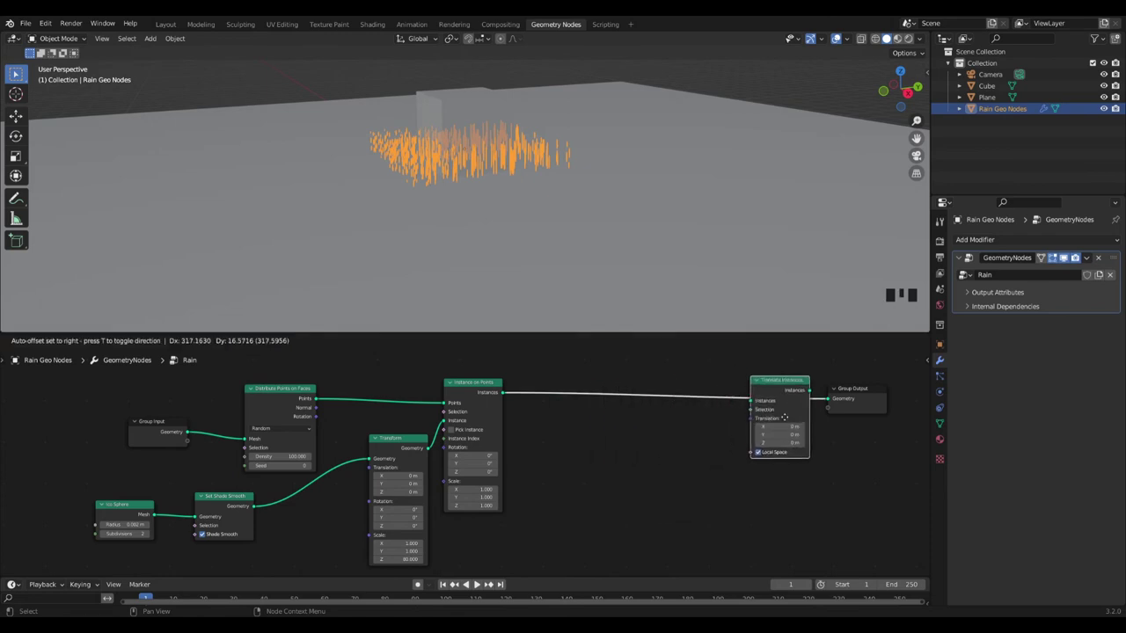
pyautogui.click(786, 428)
pyautogui.moveTo(772, 443)
pyautogui.mouseDown()
pyautogui.moveTo(744, 443)
pyautogui.moveTo(805, 444)
pyautogui.moveTo(770, 442)
pyautogui.mouseUp()
pyautogui.click(770, 444)
pyautogui.click(819, 429)
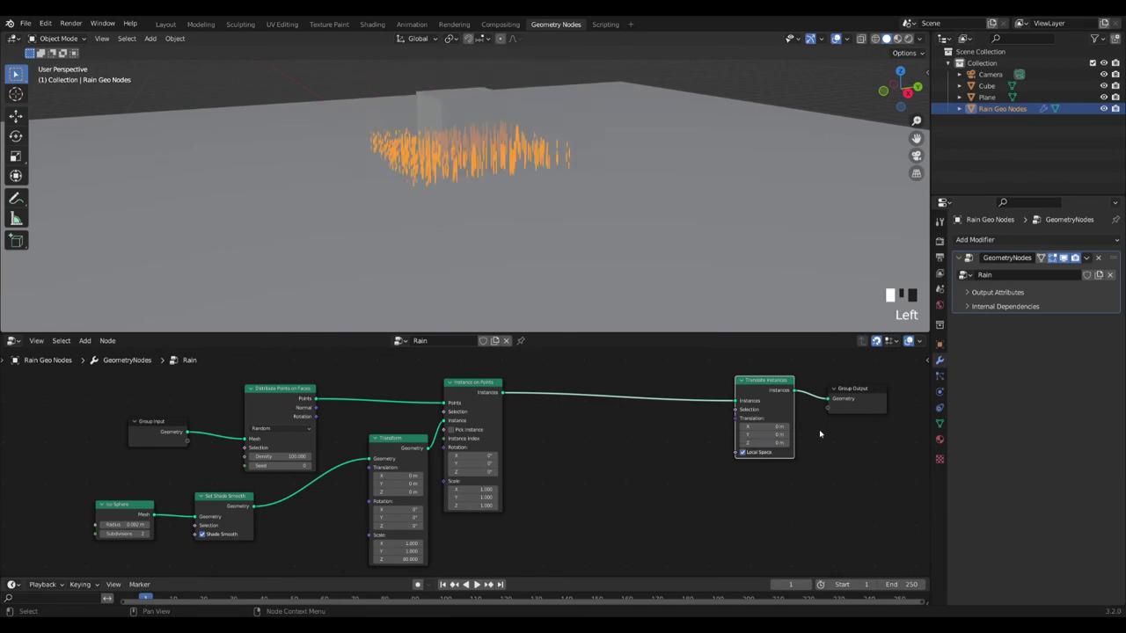
# Step: Add a Random Value node and place it in the free space beside Instance on Points, below the instances link
pyautogui.click(642, 505)
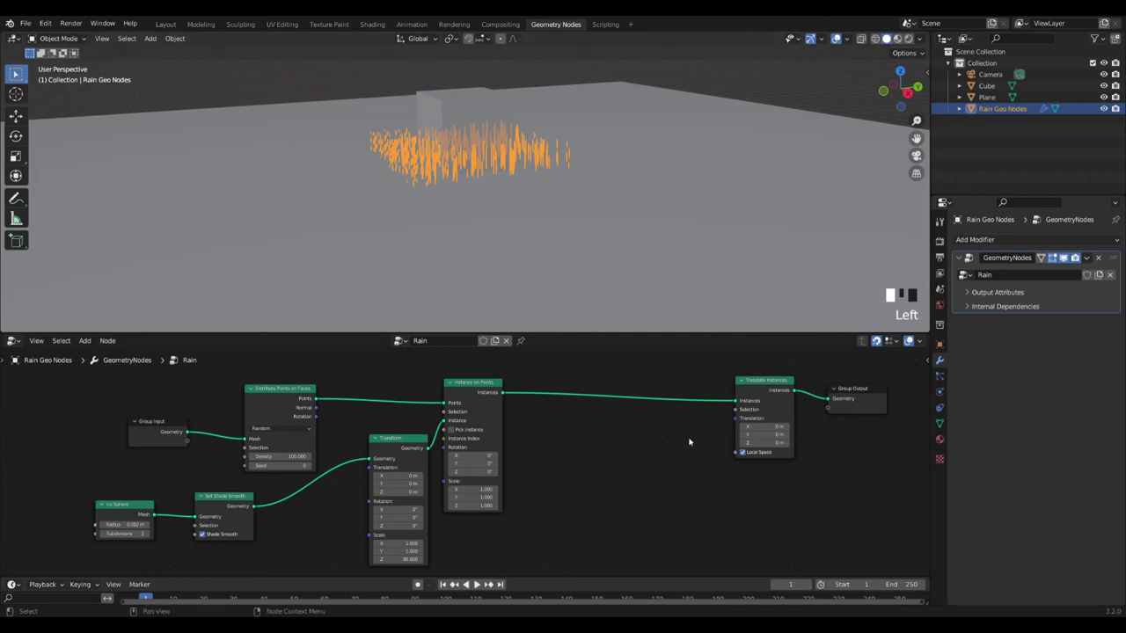
pyautogui.hotkey('shift', 'a')
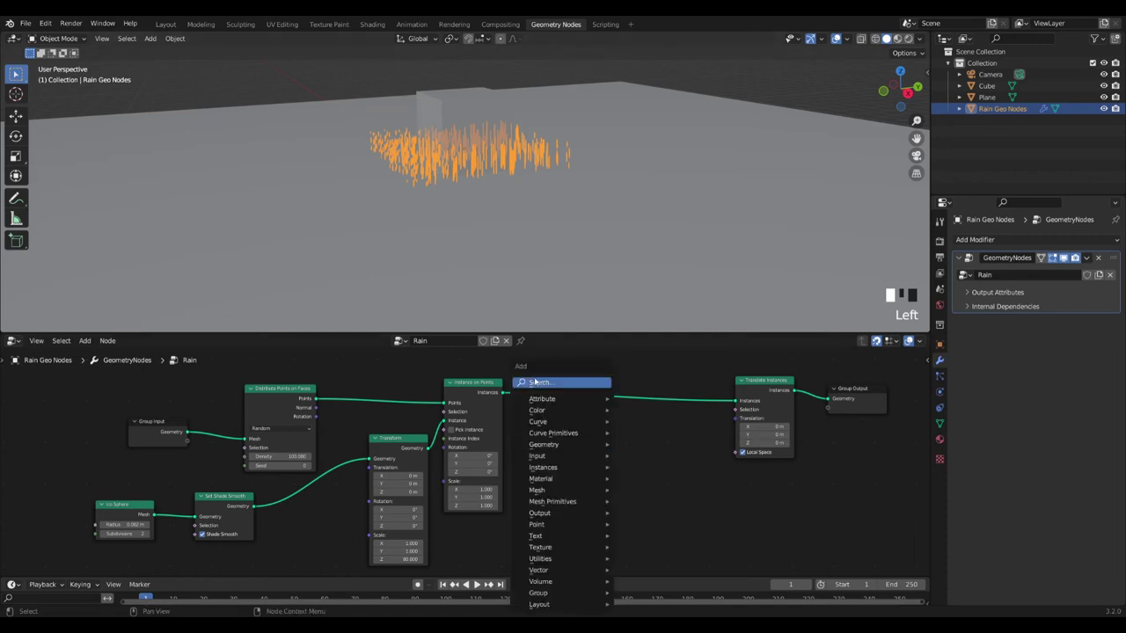
pyautogui.click(547, 383)
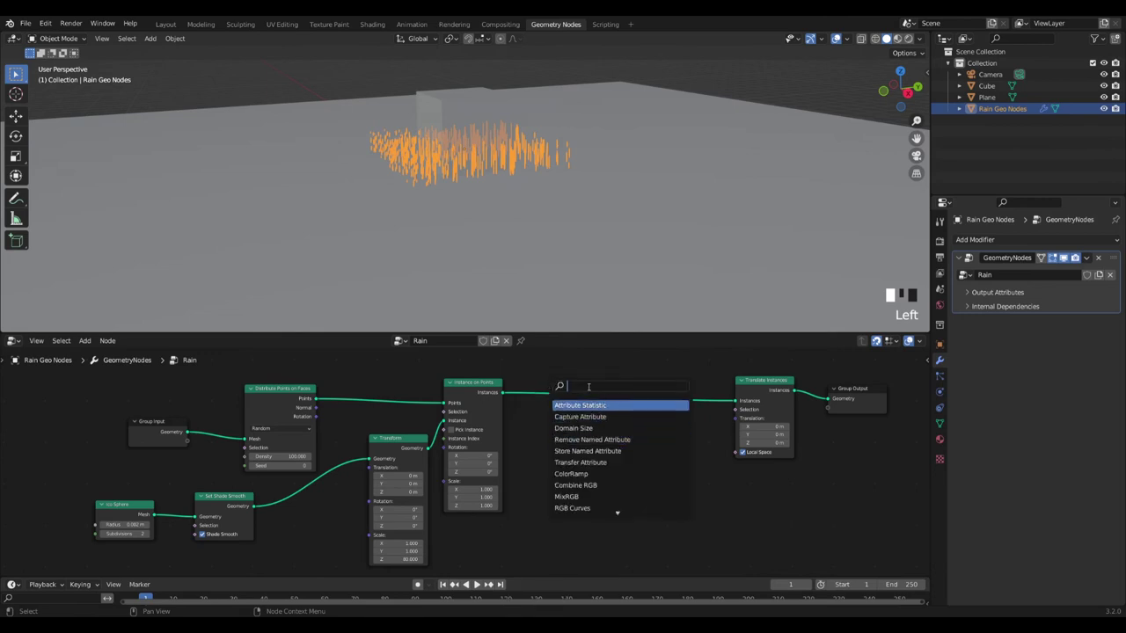
pyautogui.write('rand')
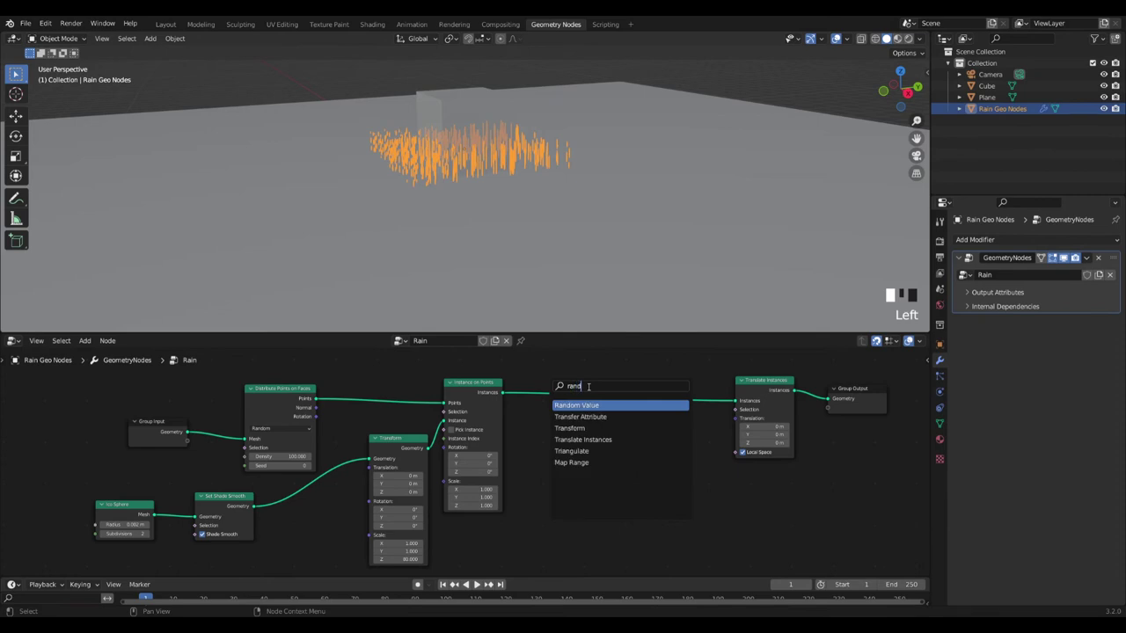
pyautogui.press('Return')
pyautogui.click(589, 499)
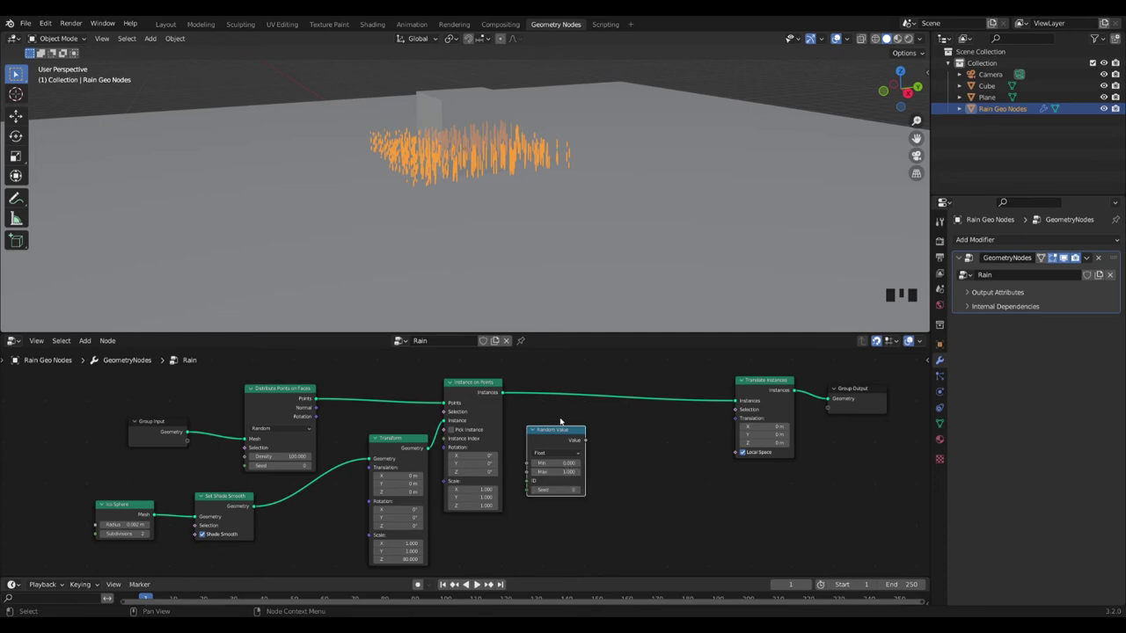
pyautogui.moveTo(552, 432); pyautogui.dragTo(560, 454)
# Step: Connect the Random Value output to the Translation input of Translate Instances
pyautogui.moveTo(758, 390); pyautogui.dragTo(765, 390)
pyautogui.moveTo(585, 465); pyautogui.dragTo(743, 418)
pyautogui.scroll(-2, 619, 158)
pyautogui.moveTo(626, 144)
pyautogui.mouseDown(button='middle')
pyautogui.moveTo(598, 139)
pyautogui.moveTo(640, 142)
pyautogui.moveTo(616, 137)
pyautogui.mouseUp(button='middle')
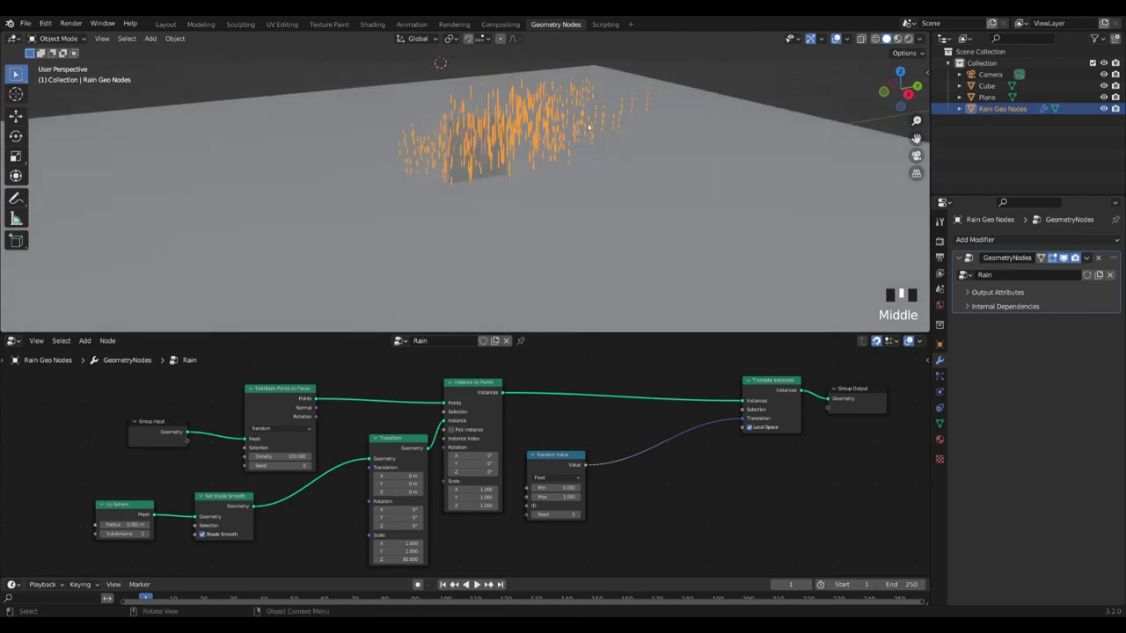
pyautogui.scroll(2, 599, 134)
# Step: Shift Translate Instances and Group Output to make room and add a Combine XYZ node after Random Value
pyautogui.moveTo(785, 381); pyautogui.dragTo(902, 388)
pyautogui.click(875, 395)
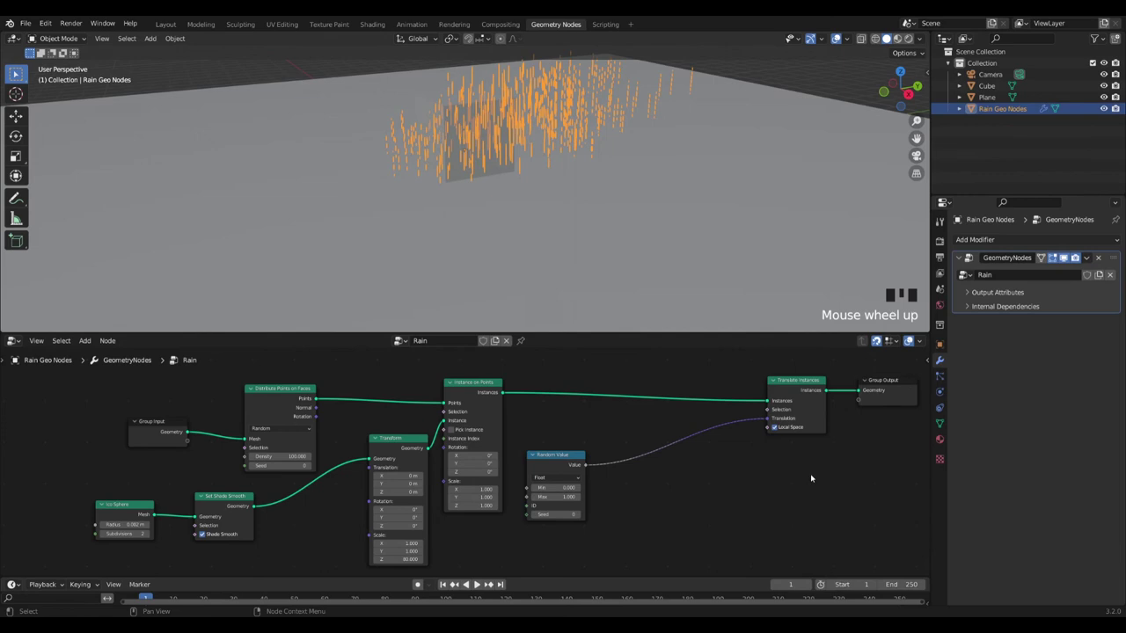
pyautogui.hotkey('shift', 'a')
pyautogui.click(655, 383)
pyautogui.write('combin')
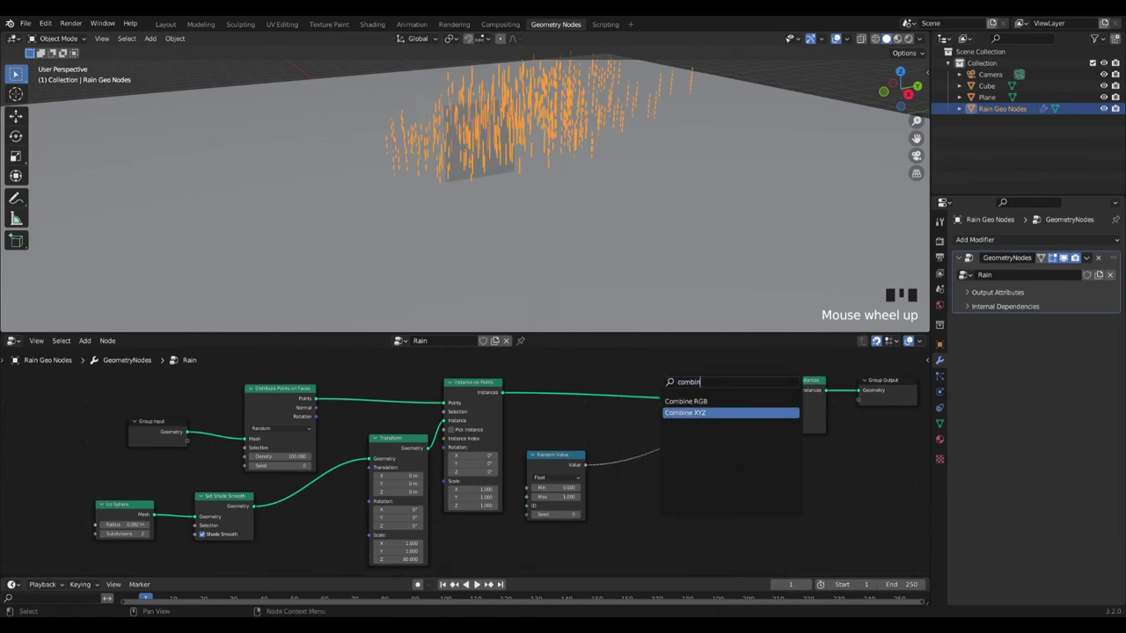
pyautogui.click(695, 412)
pyautogui.click(746, 460)
# Step: Link the Combine XYZ Vector to the Translation of Translate Instances and feed Random Value into its Z input
pyautogui.moveTo(744, 457); pyautogui.dragTo(766, 418)
pyautogui.moveTo(713, 447); pyautogui.dragTo(713, 421)
pyautogui.moveTo(585, 464); pyautogui.dragTo(686, 460)
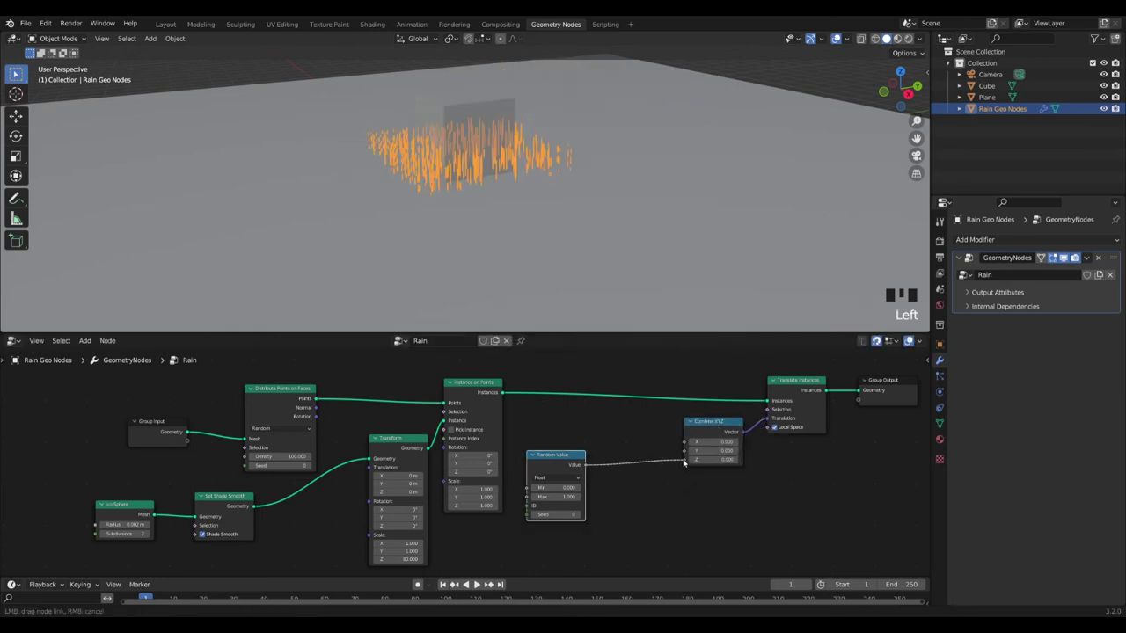
pyautogui.scroll(2, 504, 103)
pyautogui.moveTo(504, 103); pyautogui.dragTo(498, 173, button='middle')
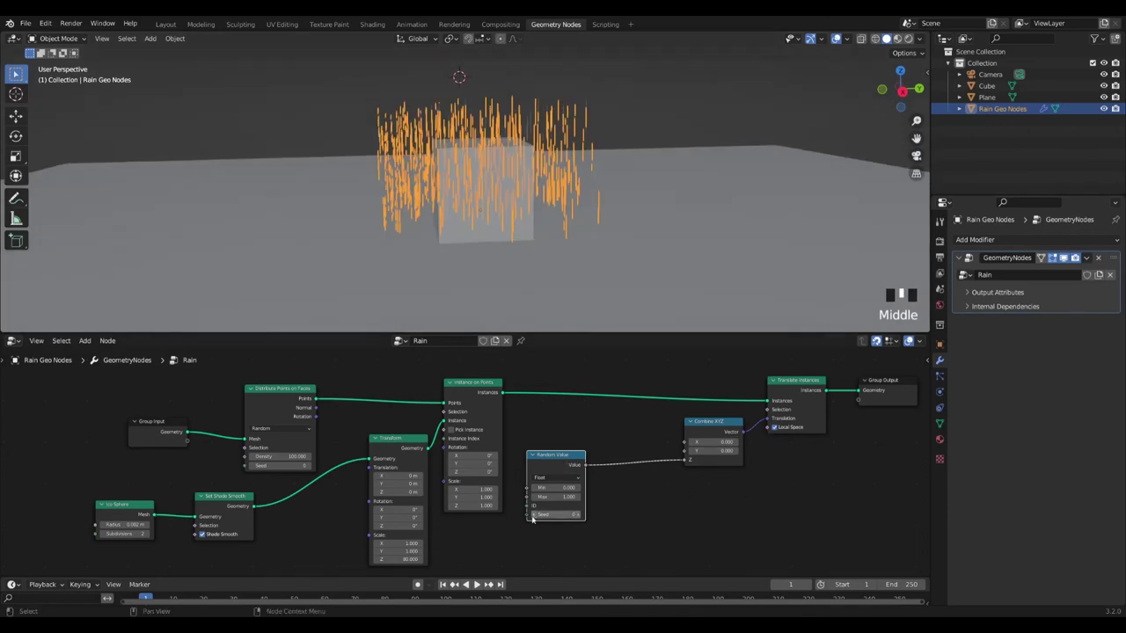
# Step: Set the Random Value node's Max to 5 to spread the drops over a greater height
pyautogui.moveTo(557, 497); pyautogui.dragTo(620, 497)
pyautogui.click(565, 498)
pyautogui.write('5')
pyautogui.press('Return')
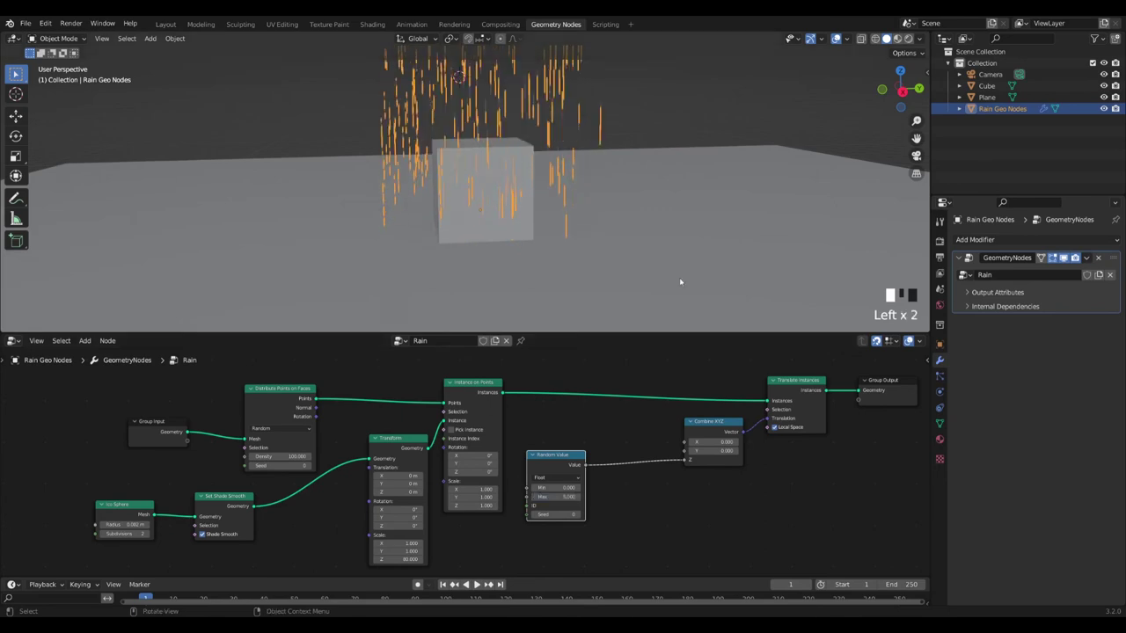
# Step: Move the Rain Geo Nodes object lower so the rain falls around the cube
pyautogui.scroll(-5, 452, 212)
pyautogui.moveTo(376, 193); pyautogui.dragTo(515, 208, button='middle')
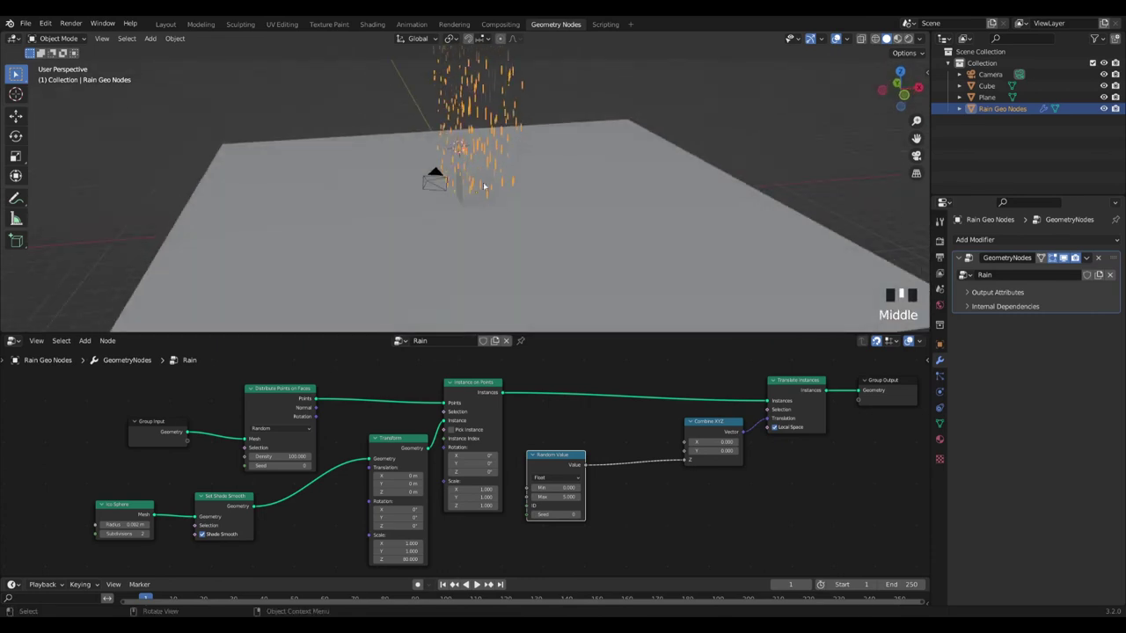
pyautogui.press('g')
pyautogui.click(481, 202)
pyautogui.moveTo(631, 179); pyautogui.dragTo(643, 171, button='middle')
# Step: Shift Group Input and Distribute Points on Faces aside and insert a Set Material node between Set Shade Smooth and Transform
pyautogui.click(150, 427)
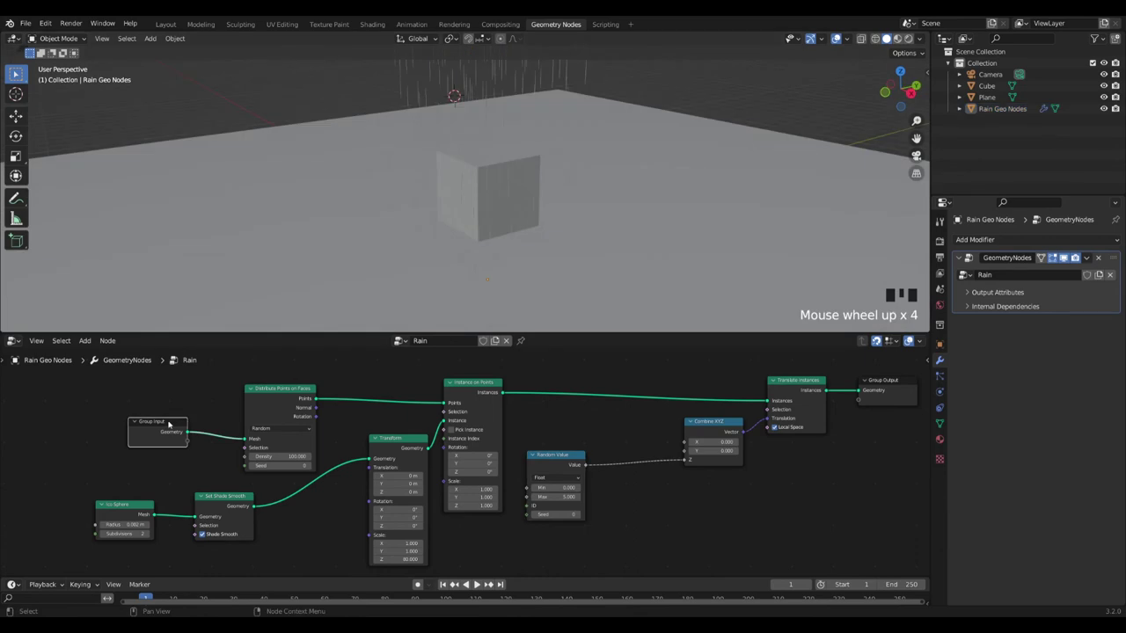
pyautogui.moveTo(170, 424); pyautogui.dragTo(153, 400)
pyautogui.moveTo(281, 387); pyautogui.dragTo(231, 389)
pyautogui.hotkey('shift', 'a')
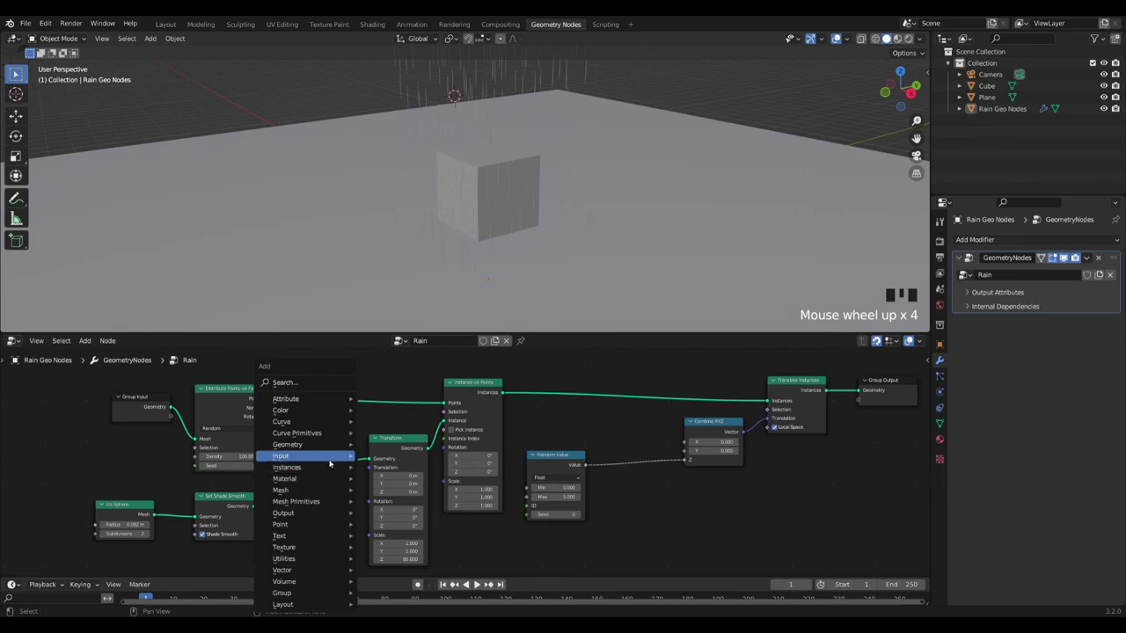
pyautogui.click(301, 384)
pyautogui.write('set')
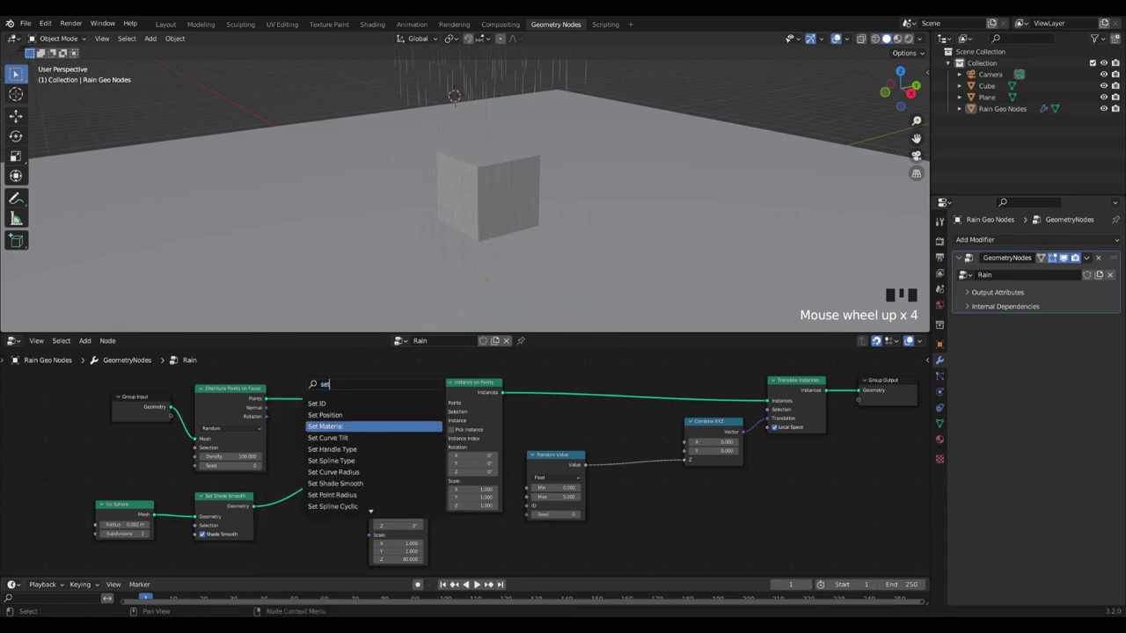
pyautogui.click(327, 426)
pyautogui.click(337, 505)
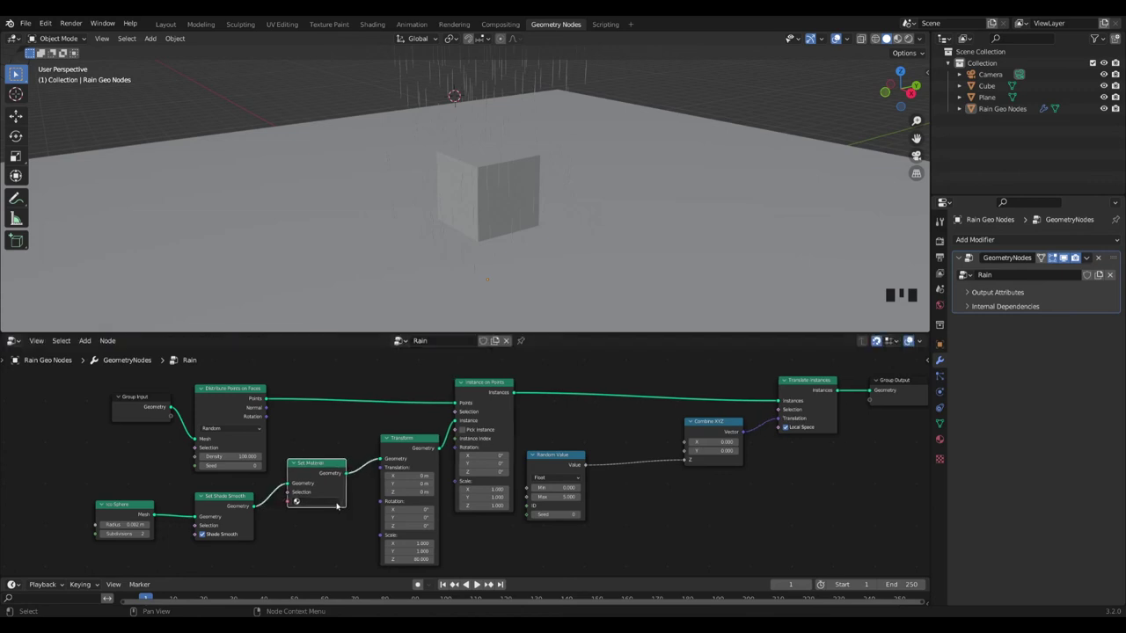
# Step: Create a new material on Rain Geo Nodes and set its Transmission to 1.000
pyautogui.click(312, 502)
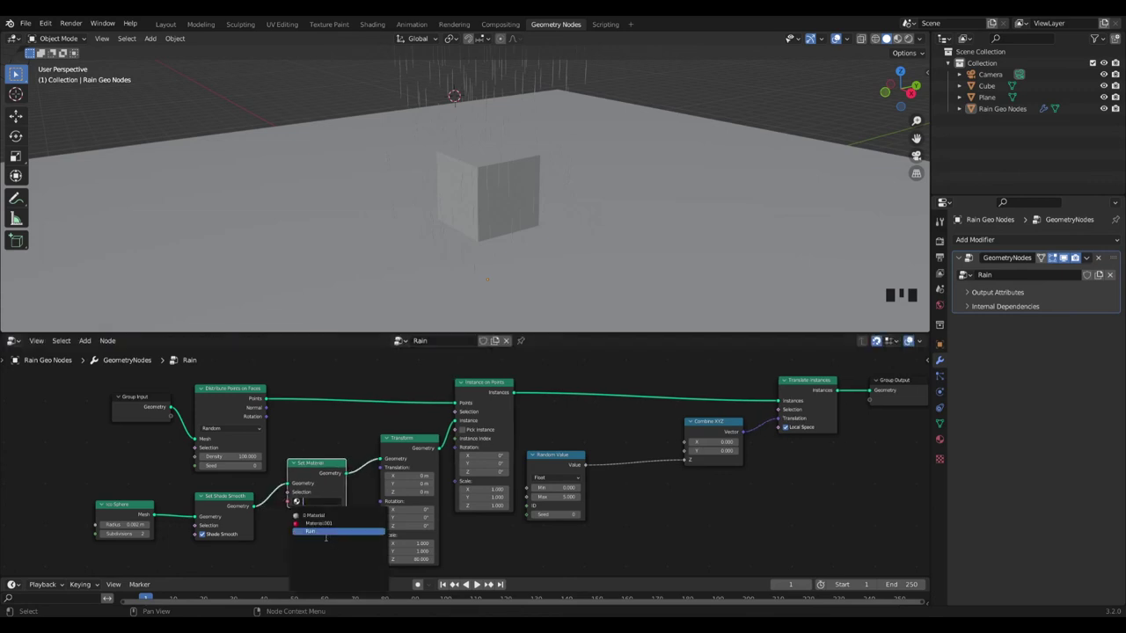
pyautogui.click(316, 534)
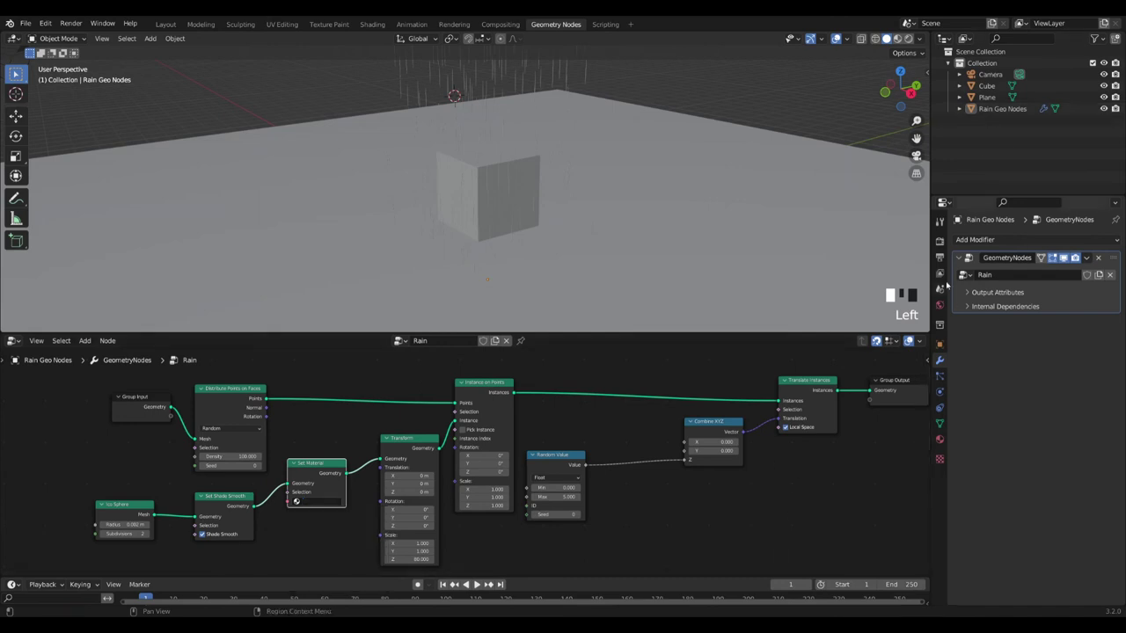
pyautogui.click(940, 440)
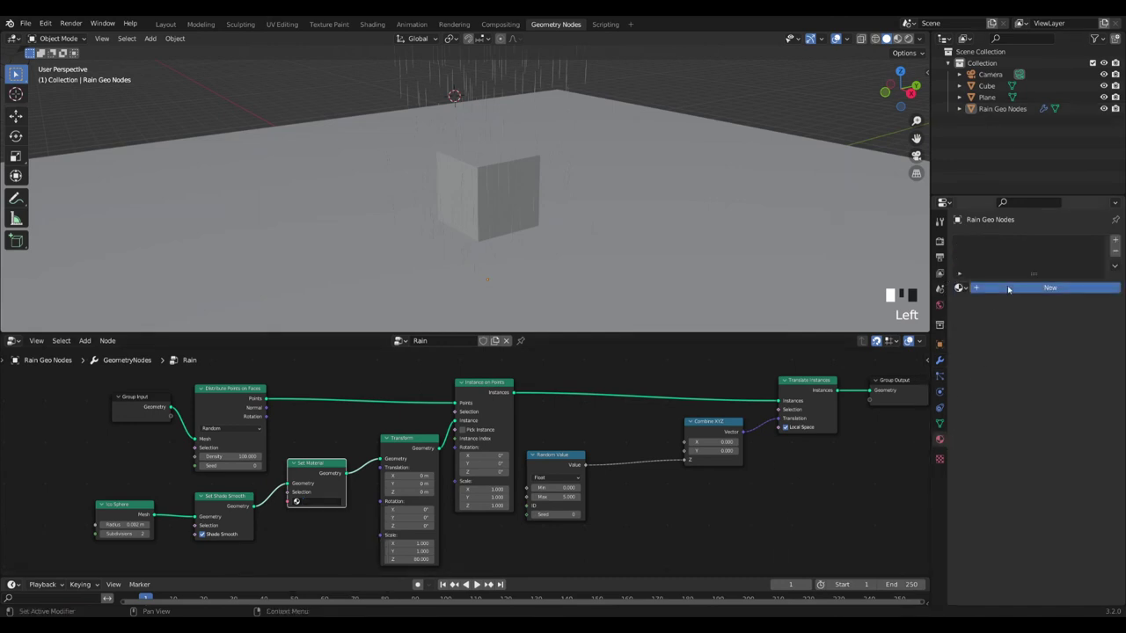
pyautogui.click(985, 288)
pyautogui.scroll(-4, 1038, 483)
pyautogui.scroll(-5, 1039, 484)
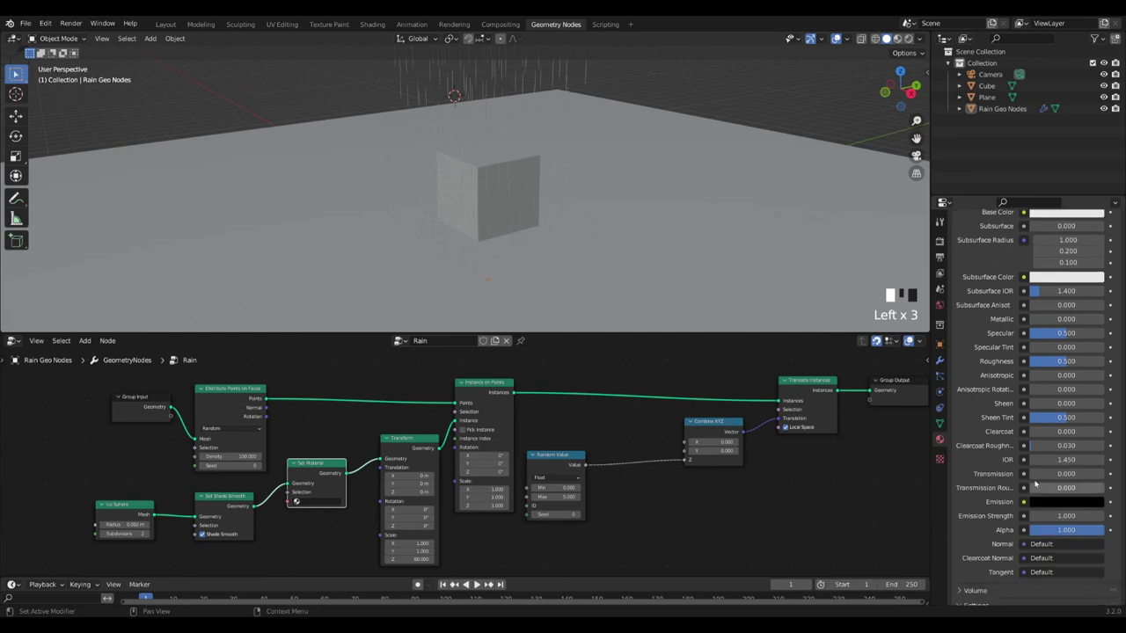
pyautogui.moveTo(1059, 473); pyautogui.dragTo(1099, 474)
pyautogui.scroll(3, 1039, 255)
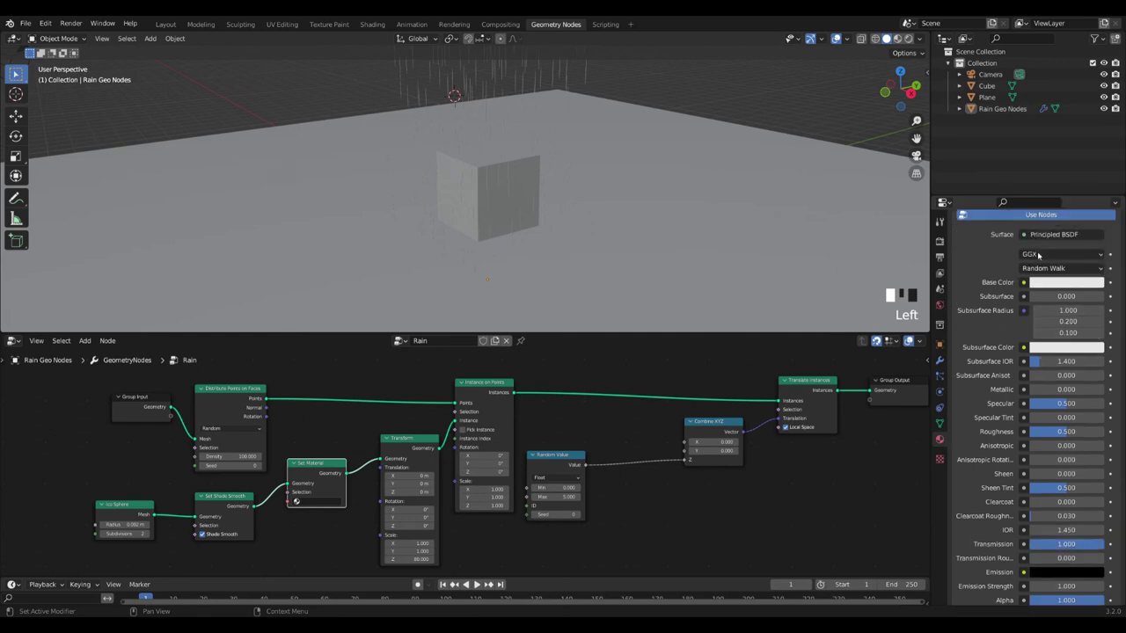
# Step: Give the new material a light blue Base Color and set its IOR to 1.333
pyautogui.click(1053, 283)
pyautogui.moveTo(1055, 154); pyautogui.dragTo(1056, 149)
pyautogui.scroll(-3, 985, 536)
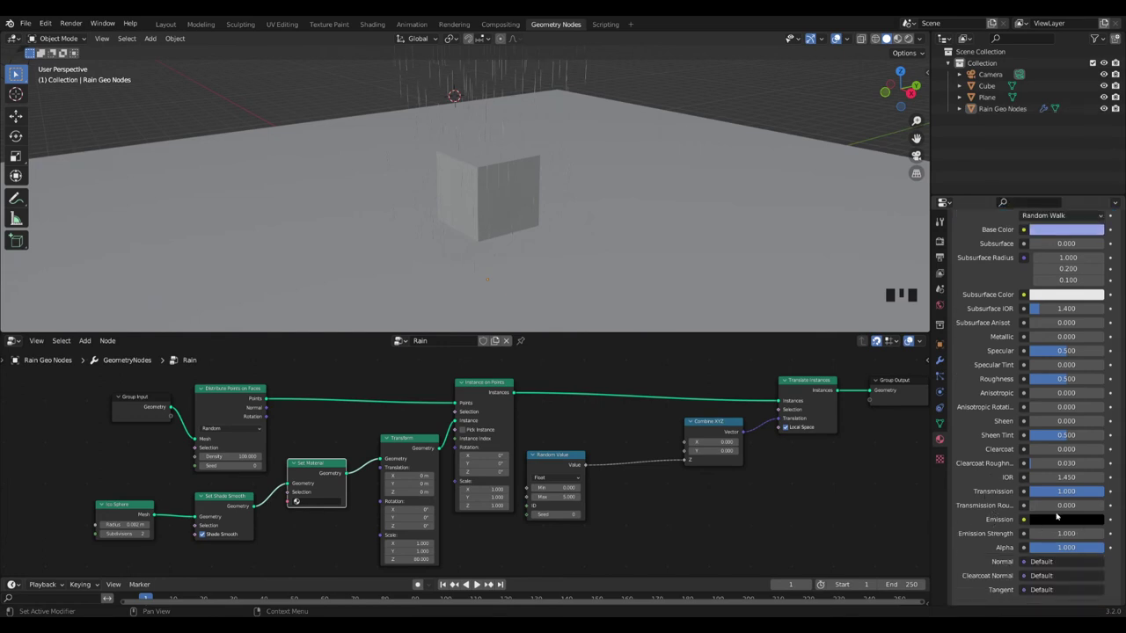
pyautogui.click(1074, 475)
pyautogui.write('1')
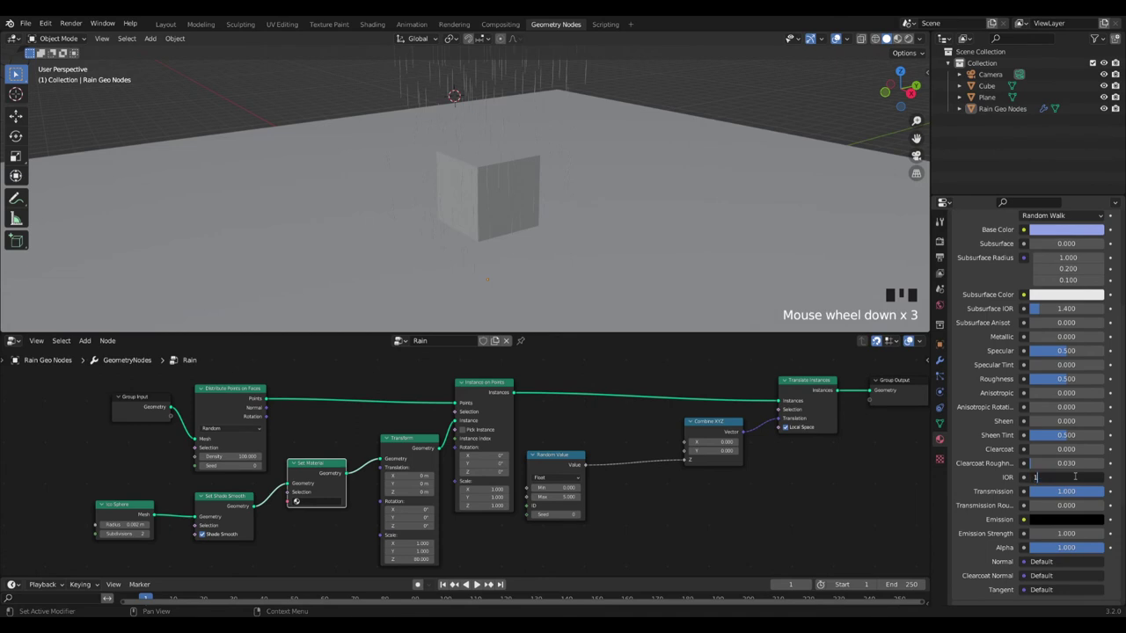
pyautogui.write('.3333')
pyautogui.press('Return')
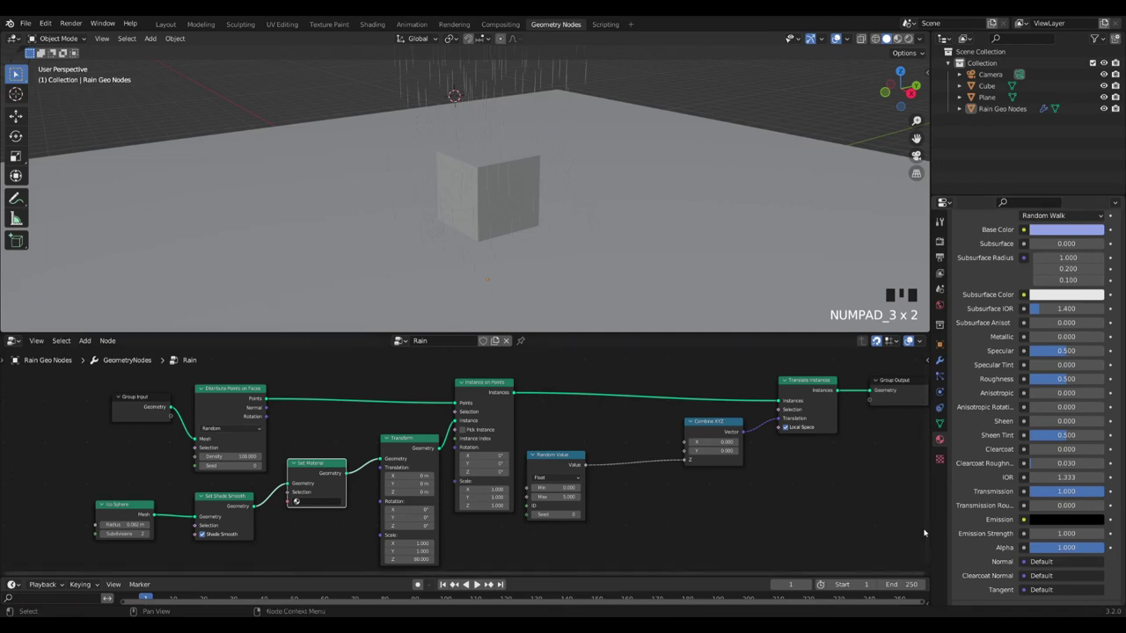
# Step: Assign Material.002 to the drops in the Set Material node
pyautogui.click(721, 525)
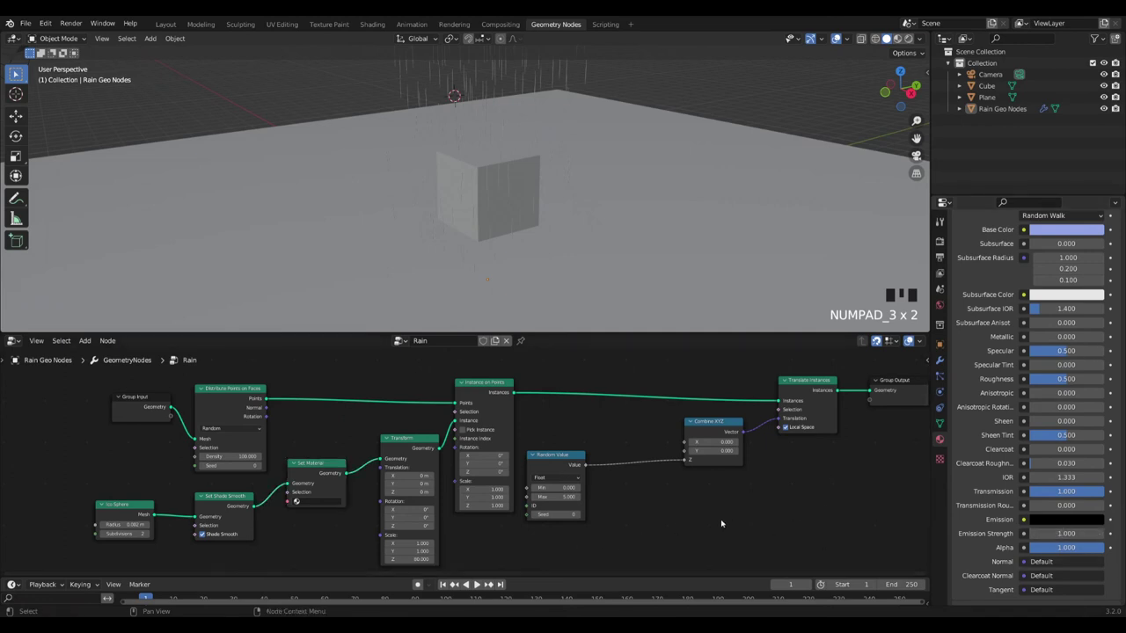
pyautogui.scroll(4, 1065, 375)
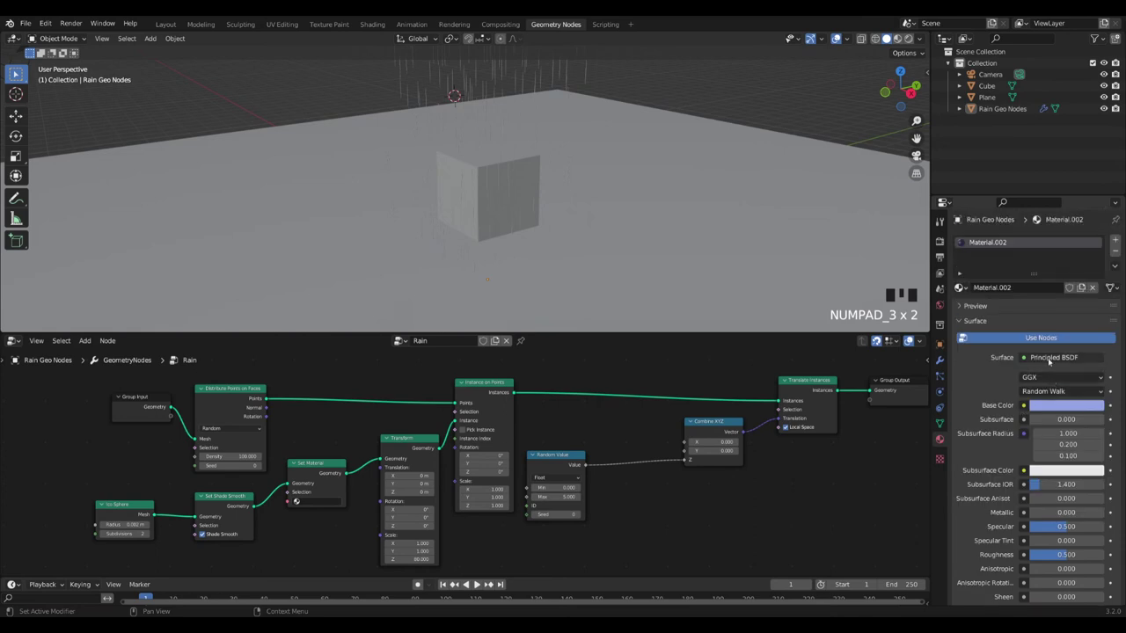
pyautogui.click(297, 502)
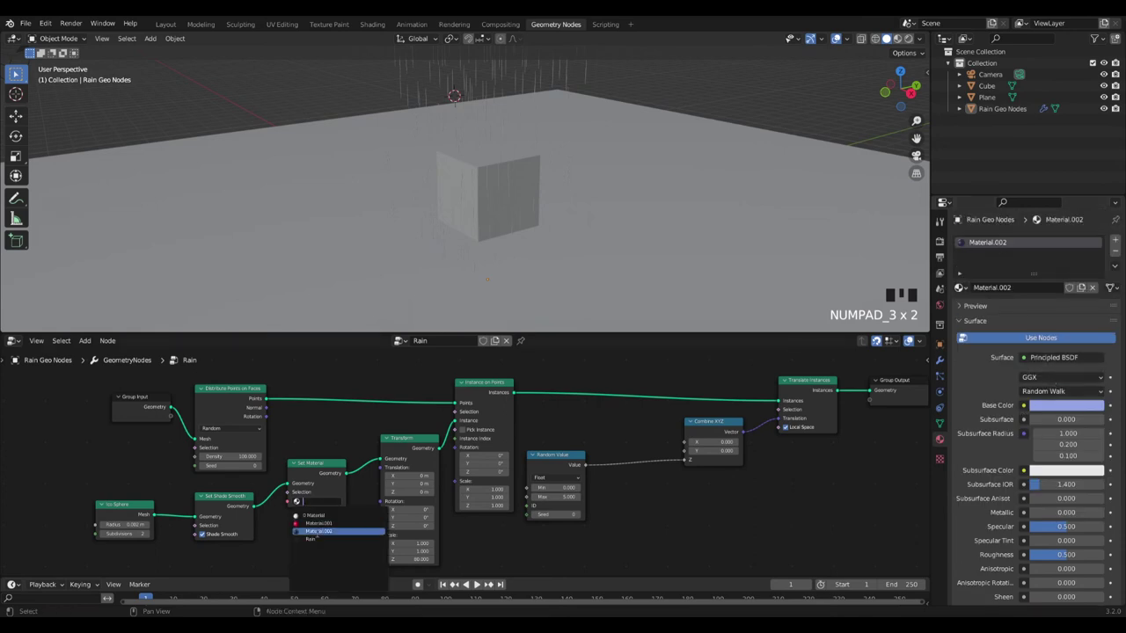
pyautogui.click(315, 533)
# Step: Switch the viewport to rendered shading and examine the raindrops' material up close around the cube
pyautogui.moveTo(593, 174); pyautogui.dragTo(558, 168, button='middle')
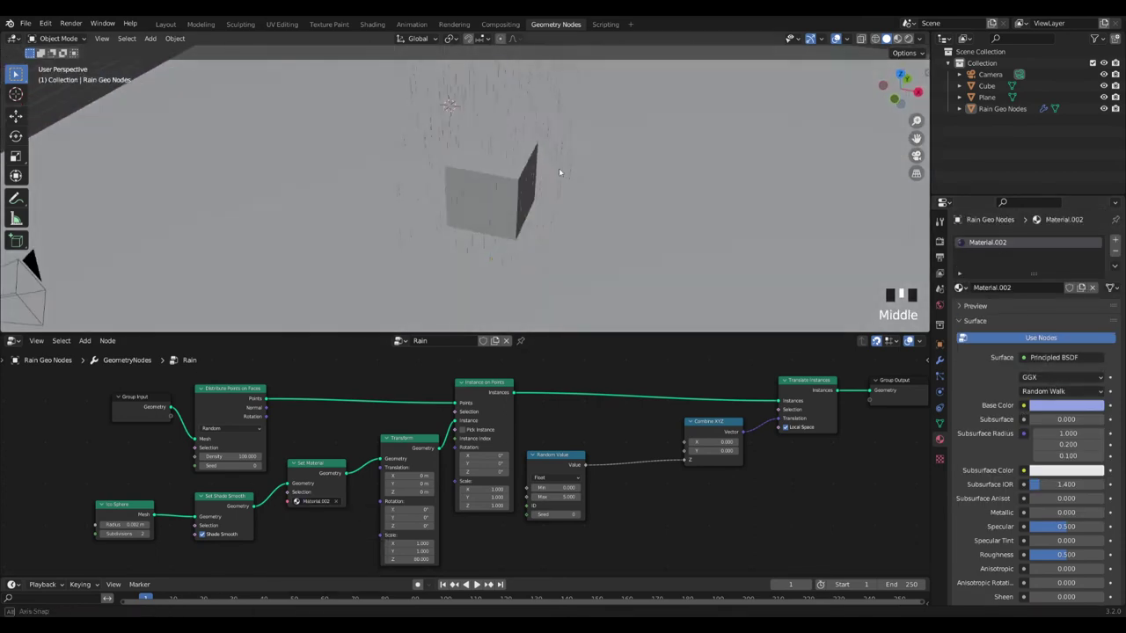
pyautogui.scroll(6, 555, 163)
pyautogui.scroll(7, 528, 162)
pyautogui.scroll(-10, 349, 179)
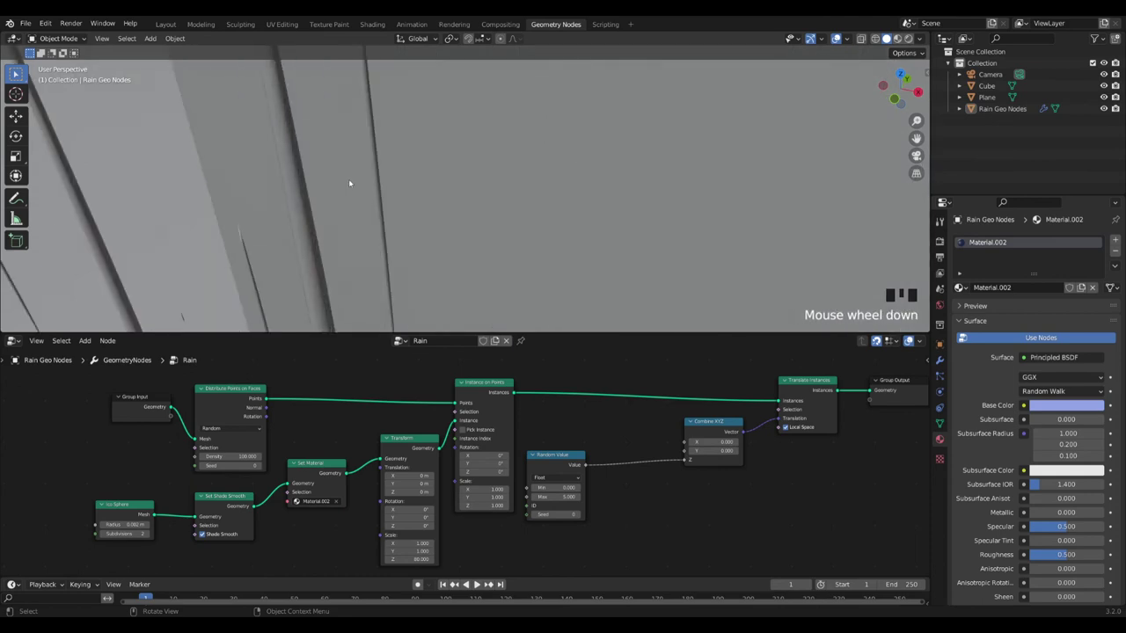
pyautogui.click(897, 39)
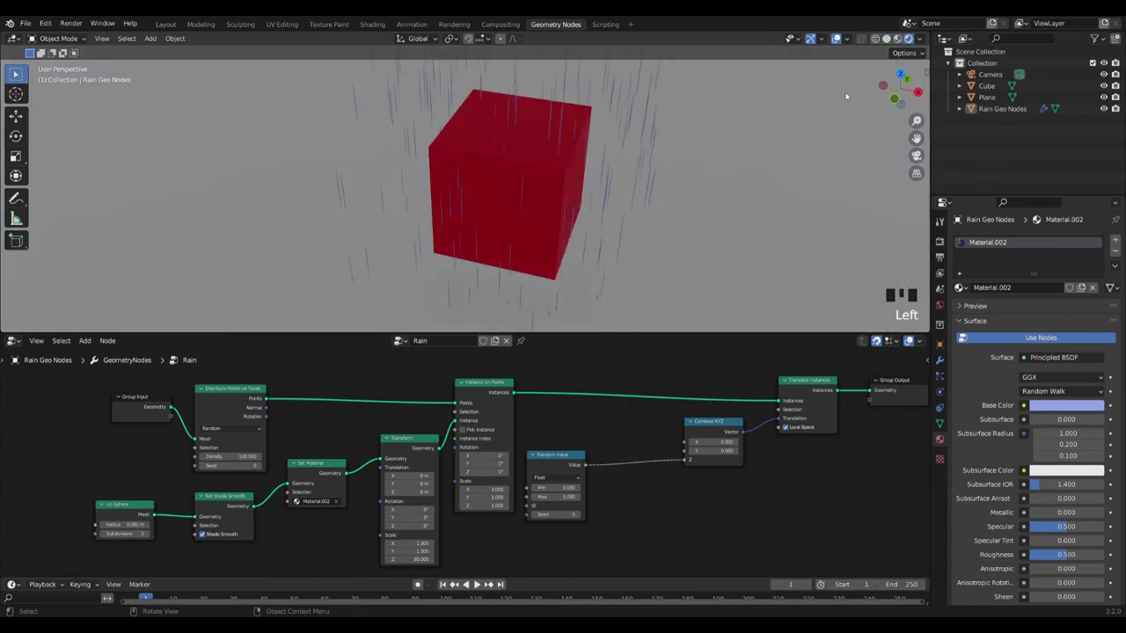
pyautogui.scroll(8, 440, 233)
pyautogui.moveTo(423, 216); pyautogui.dragTo(457, 183, button='middle')
pyautogui.scroll(-10, 553, 185)
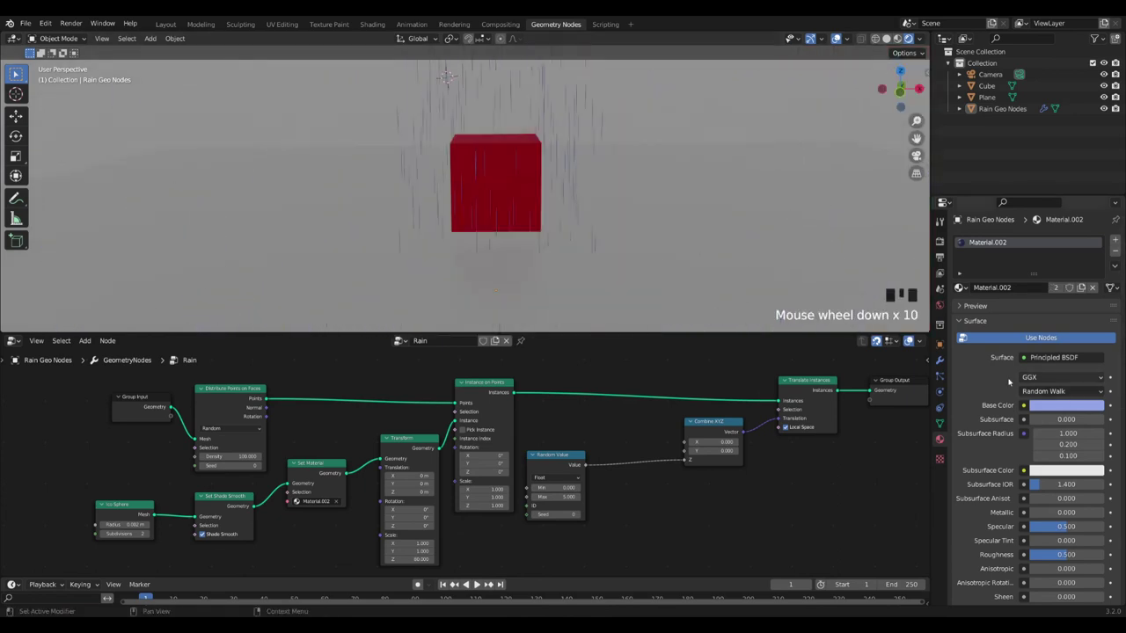
pyautogui.keyDown('shift'); pyautogui.moveTo(511, 142); pyautogui.dragTo(512, 218, button='middle'); pyautogui.keyUp('shift')
pyautogui.scroll(3, 509, 222)
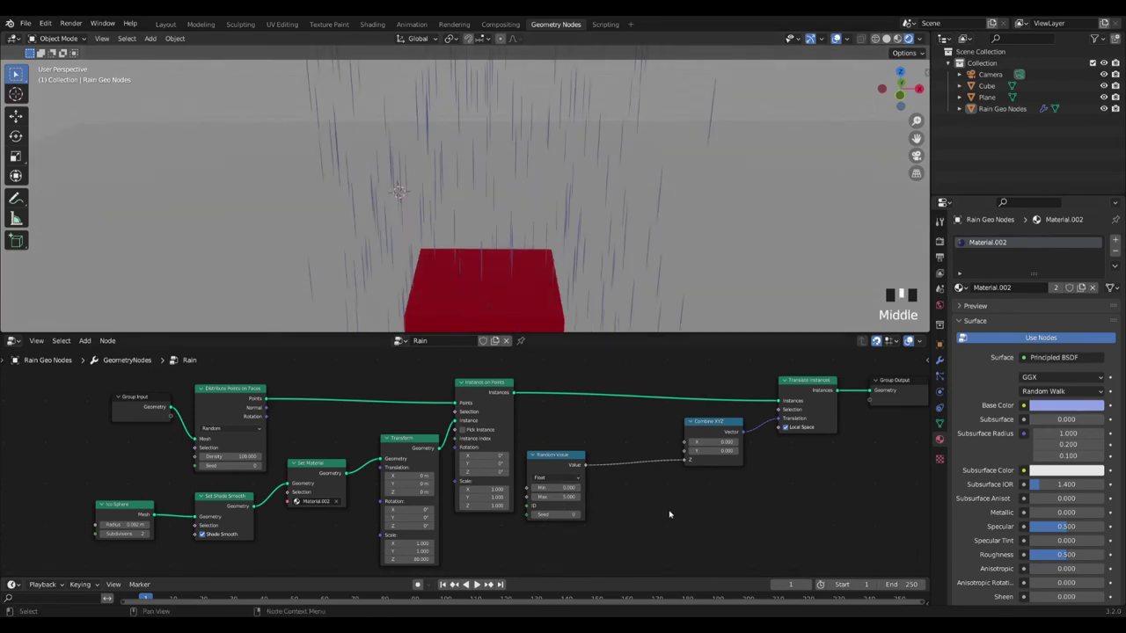
# Step: Shift Combine XYZ aside and add a Scene Time node above Random Value
pyautogui.scroll(-2, 637, 507)
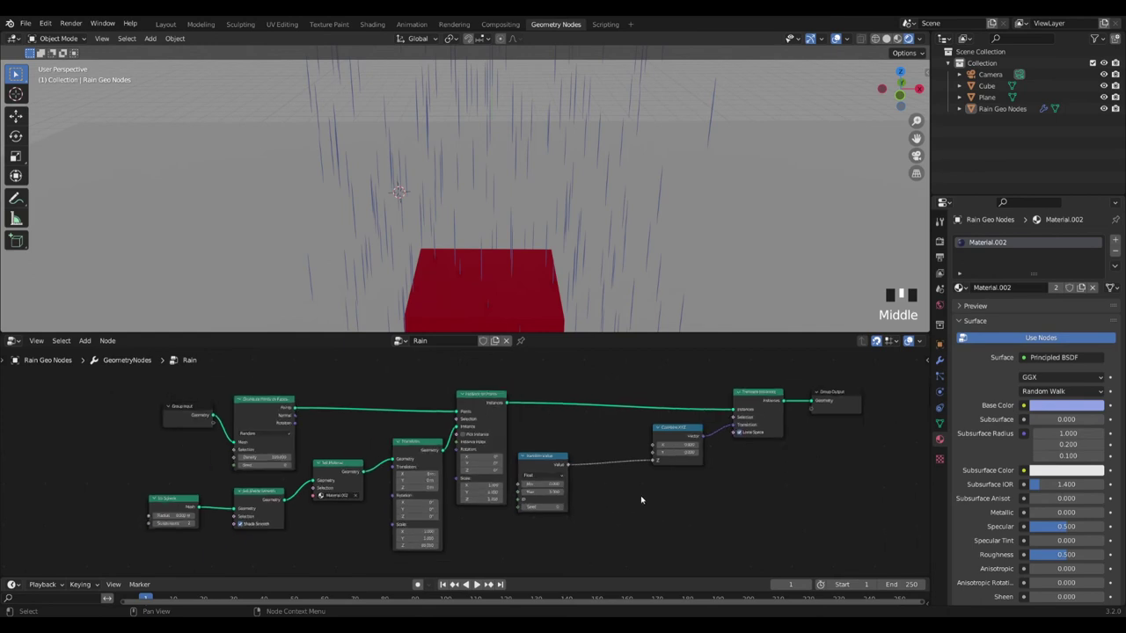
pyautogui.scroll(3, 669, 501)
pyautogui.click(741, 420)
pyautogui.moveTo(741, 420); pyautogui.dragTo(759, 420)
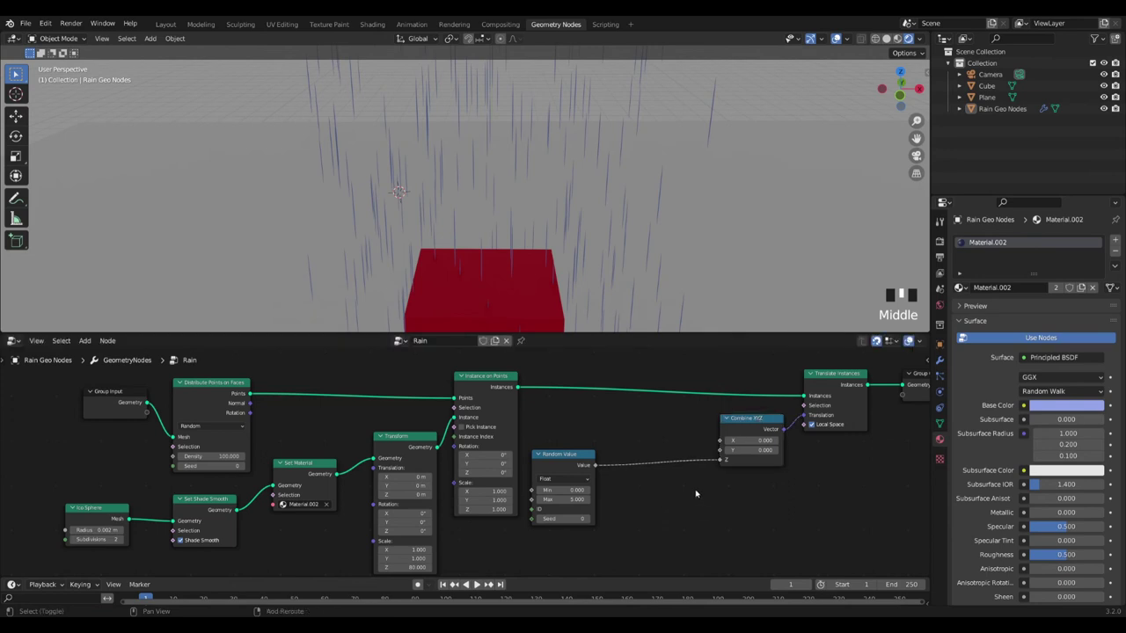
pyautogui.hotkey('shift', 'a')
pyautogui.moveTo(666, 403)
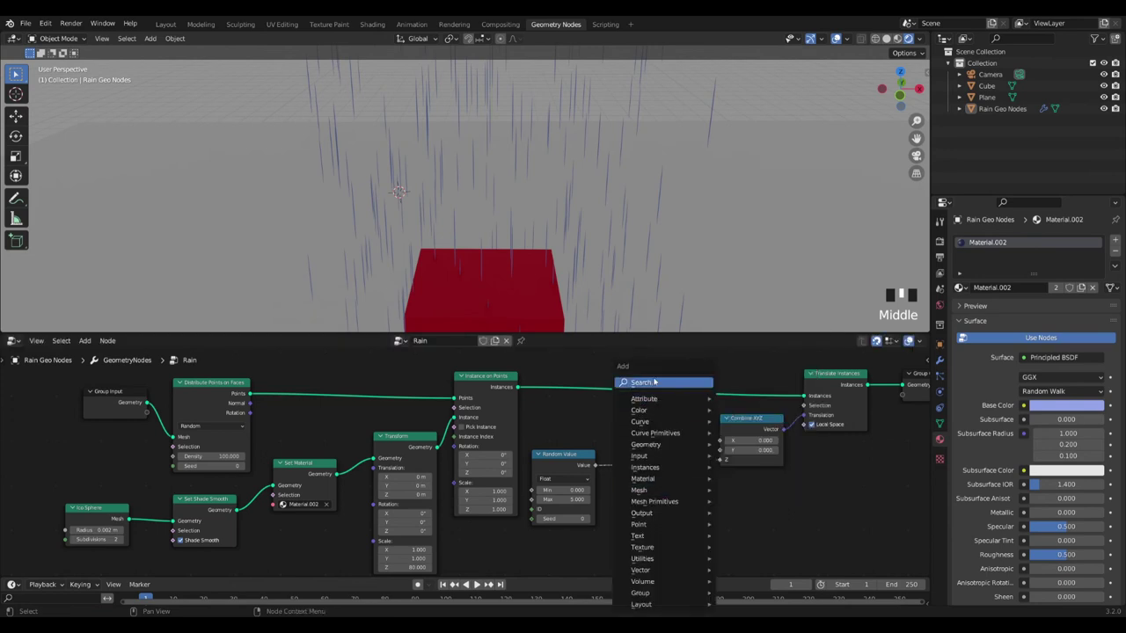
pyautogui.click(654, 382)
pyautogui.write('sc')
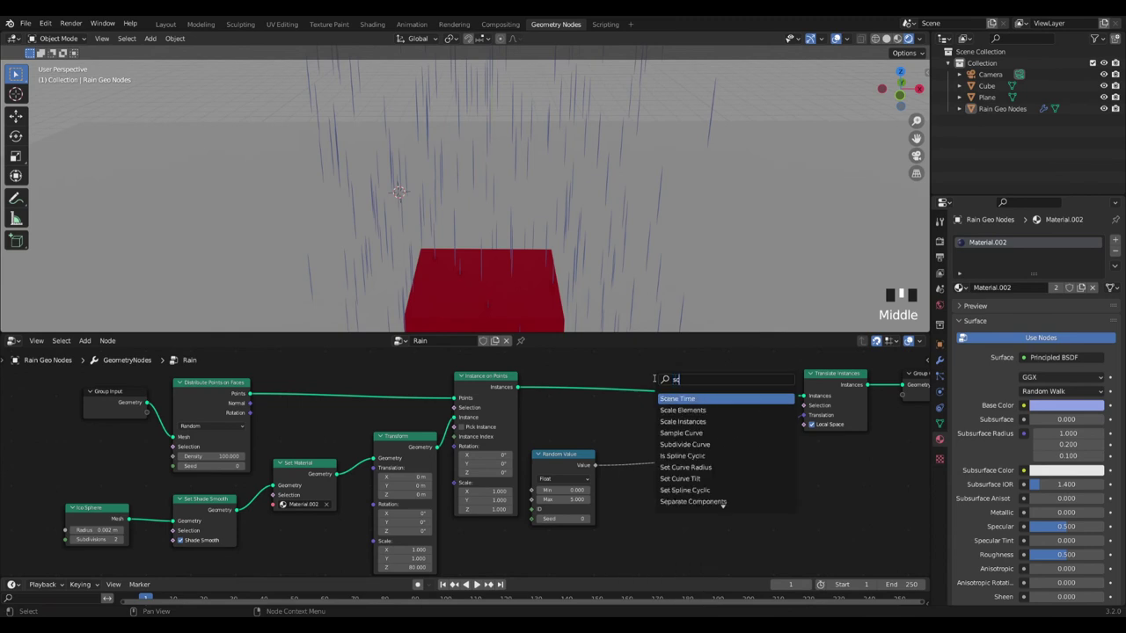
pyautogui.press('Return')
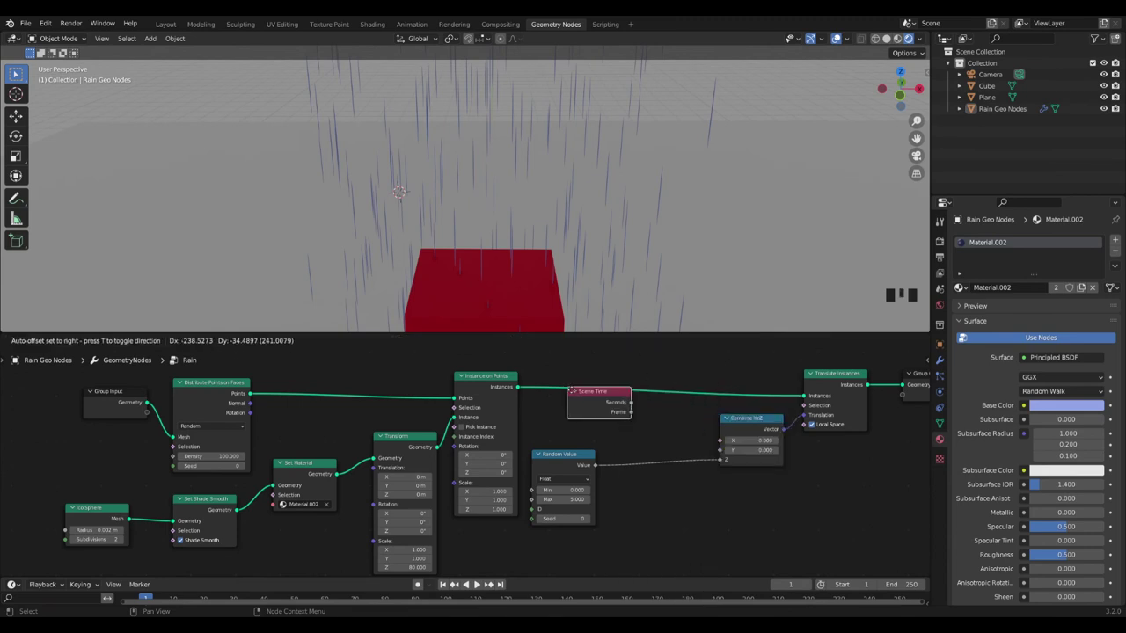
pyautogui.click(541, 403)
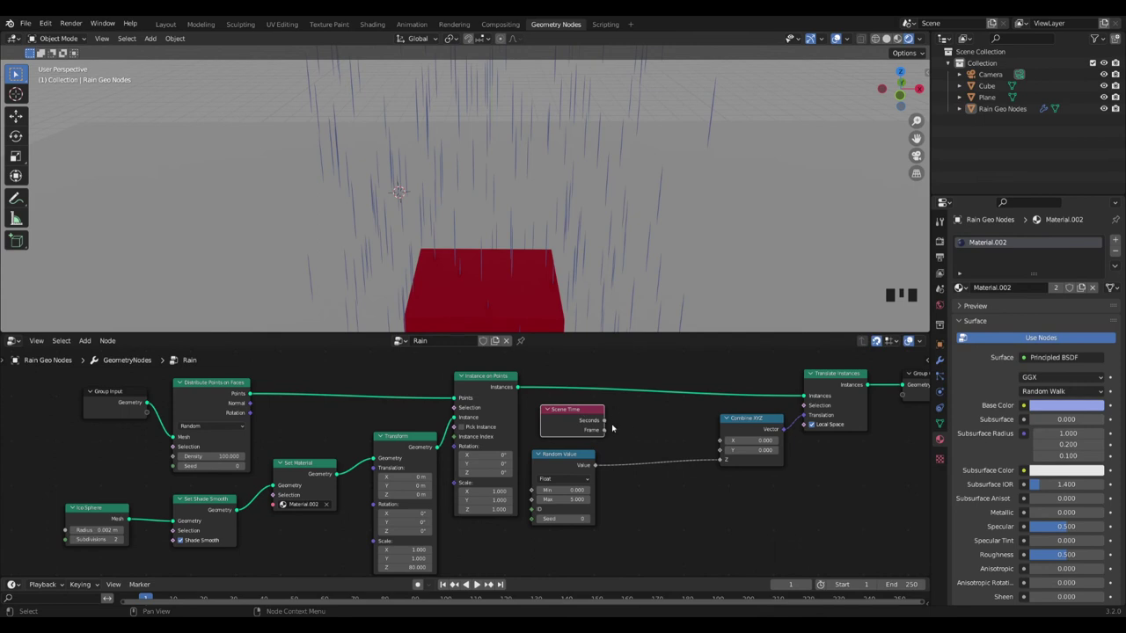
# Step: Move Combine XYZ, Translate Instances and Group Output further along to free space after Random Value
pyautogui.click(649, 435)
pyautogui.moveTo(750, 426); pyautogui.dragTo(762, 426)
pyautogui.moveTo(826, 380); pyautogui.dragTo(855, 370)
pyautogui.click(912, 376)
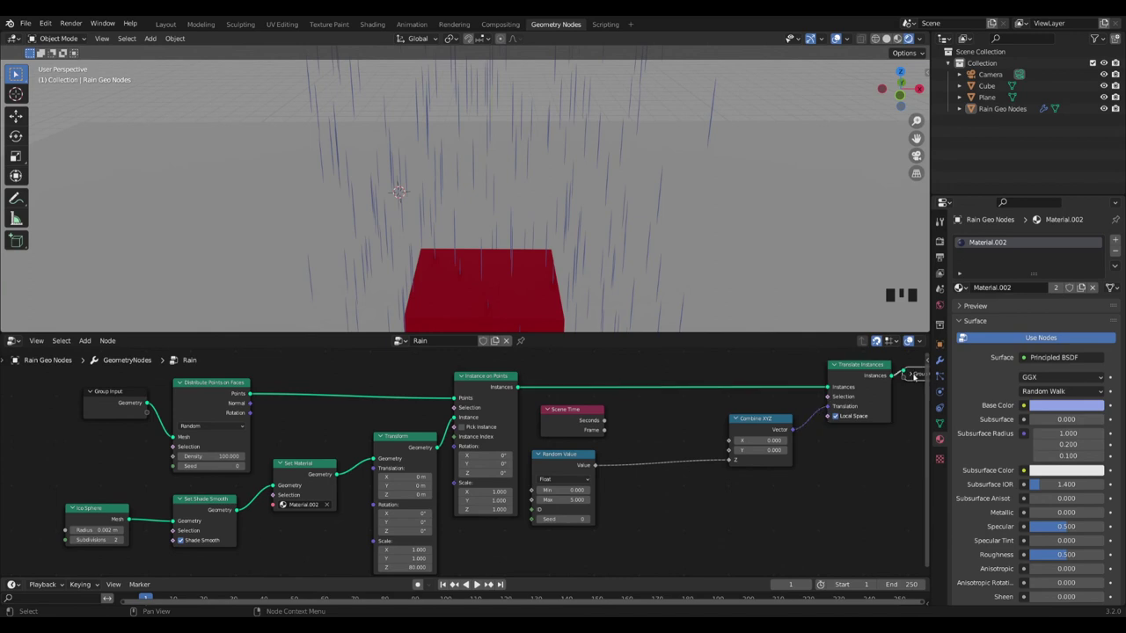
pyautogui.click(910, 374)
pyautogui.scroll(-1, 731, 514)
pyautogui.click(668, 520)
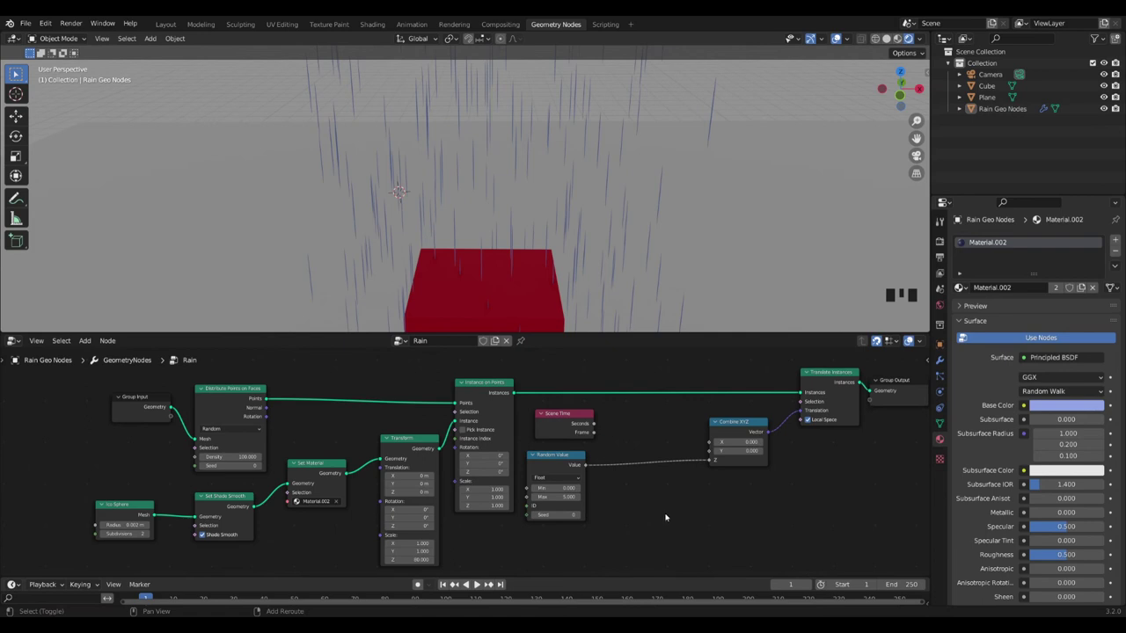
# Step: Insert a Math node set to Add between Random Value and Combine XYZ's Z input
pyautogui.hotkey('shift', 'a')
pyautogui.moveTo(684, 403)
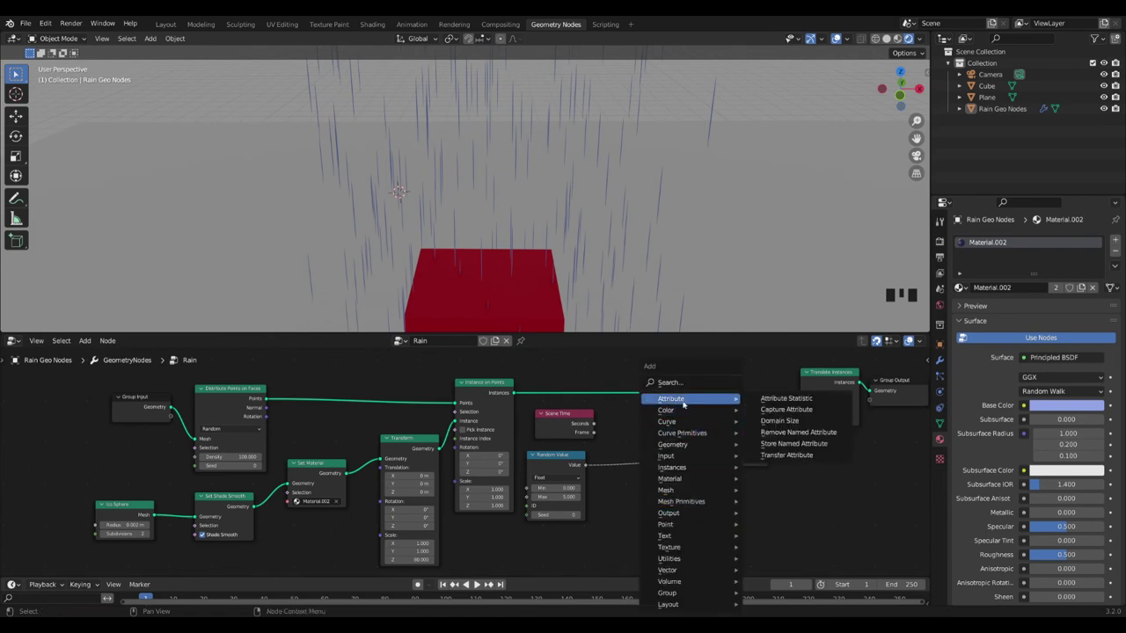
pyautogui.click(684, 384)
pyautogui.write('math')
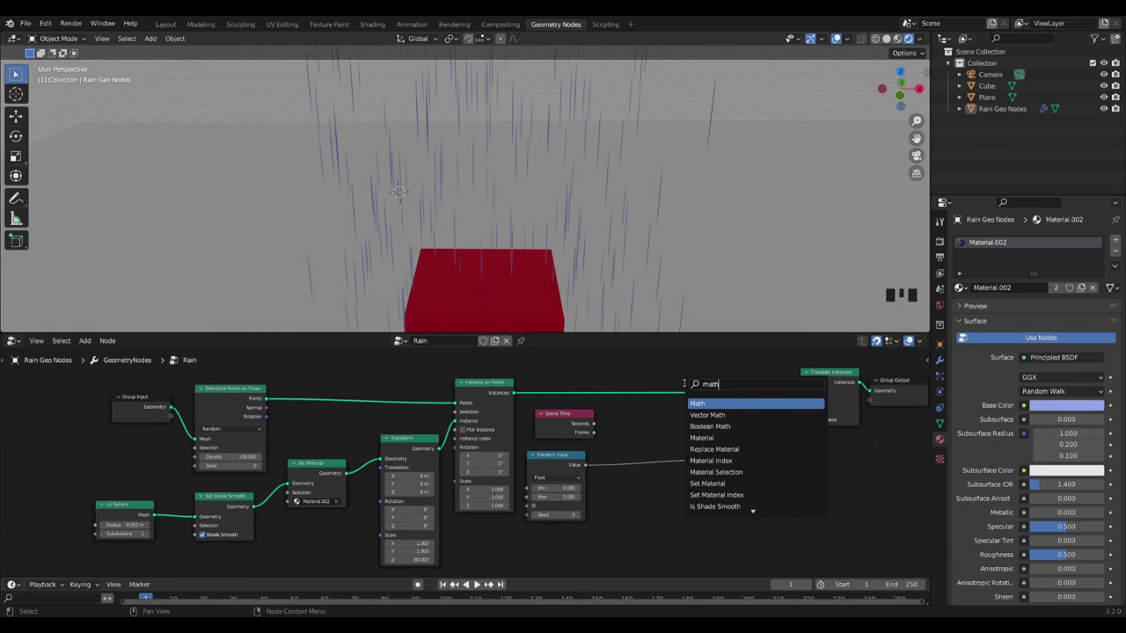
pyautogui.press('Return')
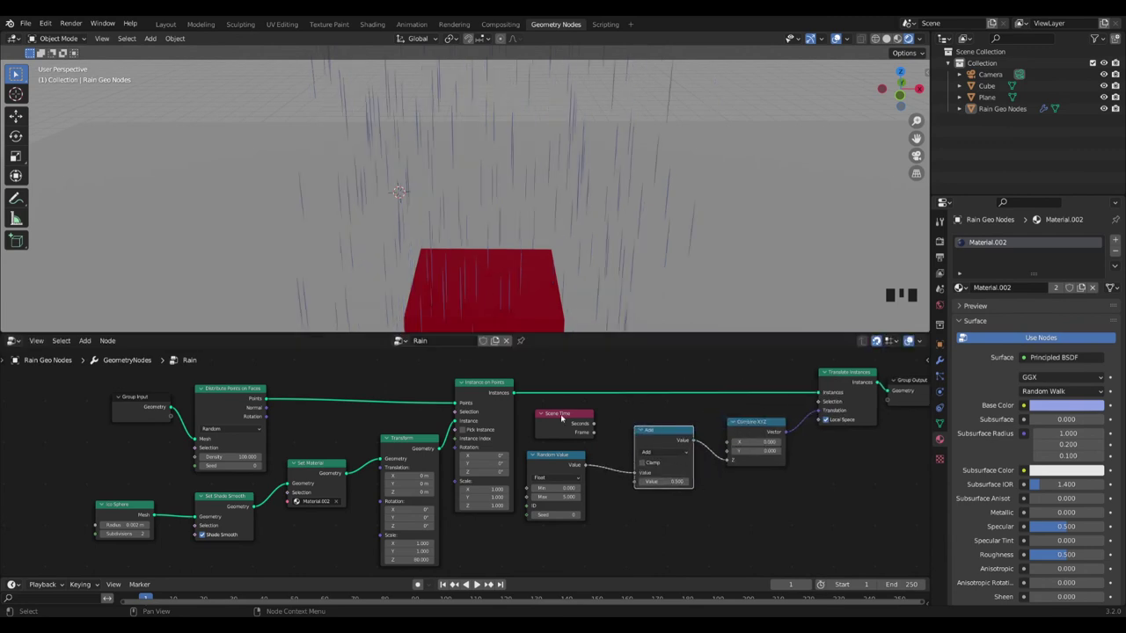
# Step: Link Scene Time's Seconds output to the Add node's second Value and briefly play the animation to check the drops' motion
pyautogui.moveTo(593, 426); pyautogui.dragTo(634, 481)
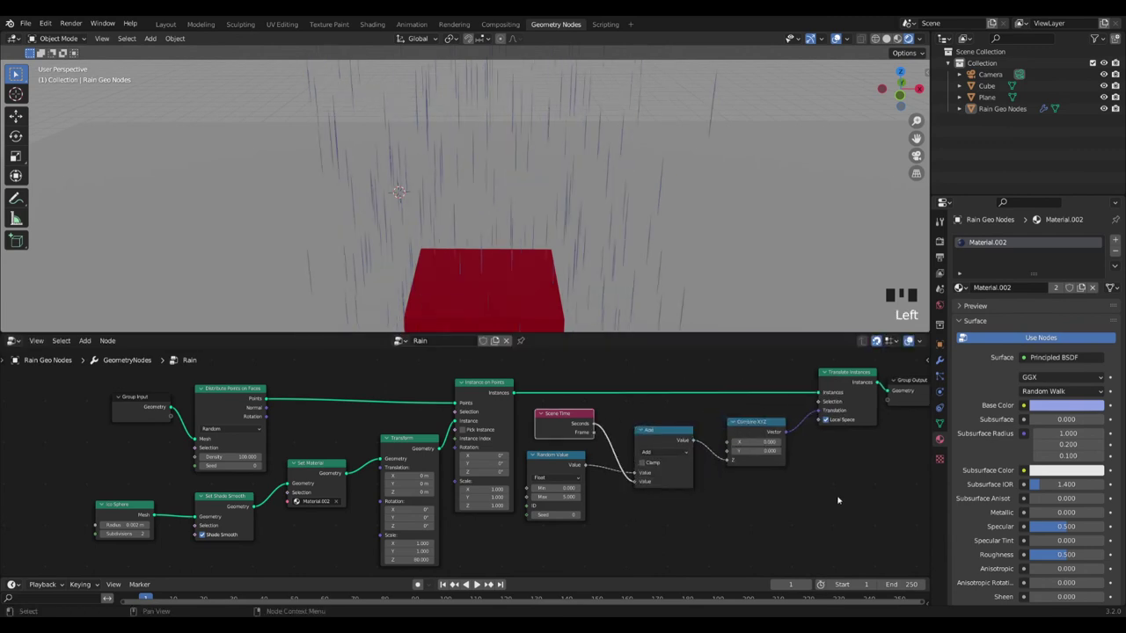
pyautogui.click(476, 584)
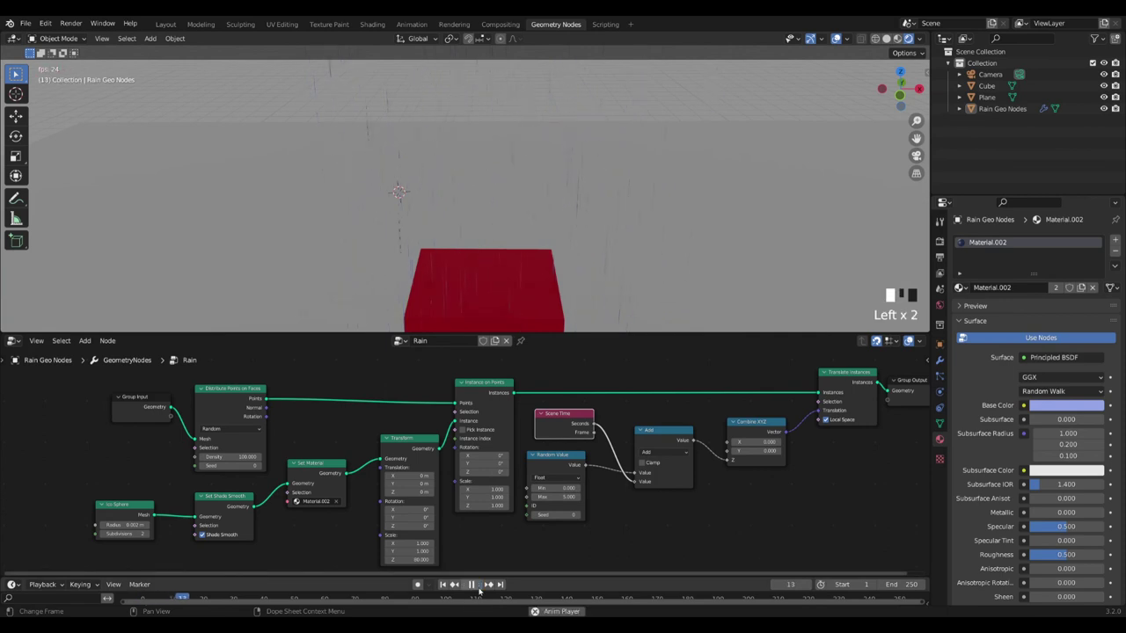
pyautogui.click(472, 584)
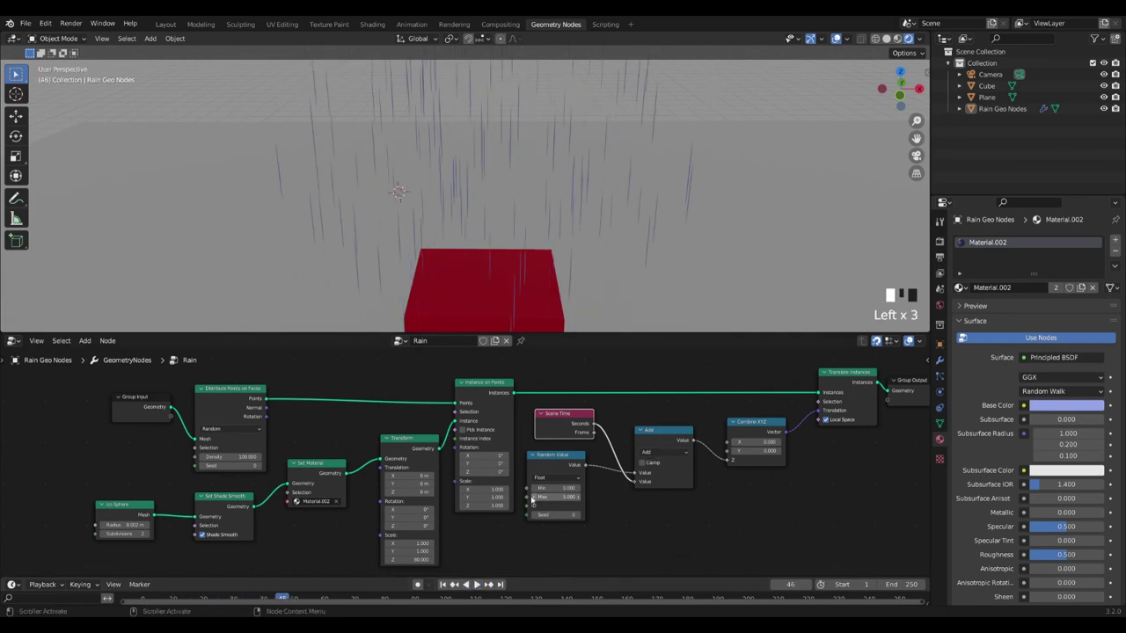
# Step: Move Add and Combine XYZ closer to Translate Instances and place Scene Time below Random Value
pyautogui.moveTo(676, 430); pyautogui.dragTo(798, 429)
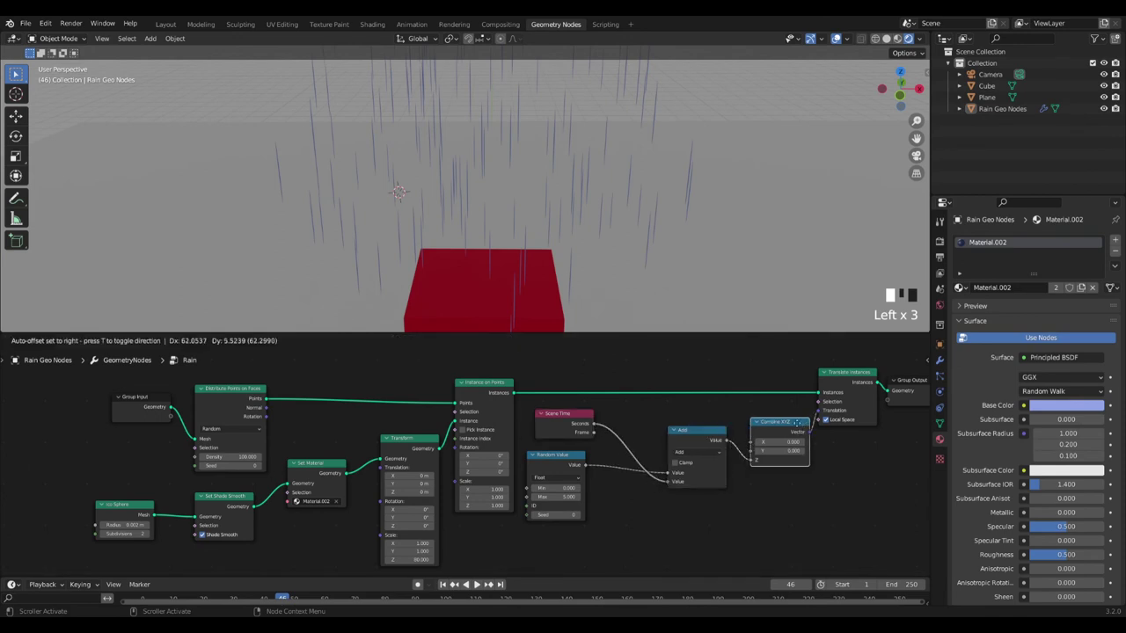
pyautogui.click(694, 469)
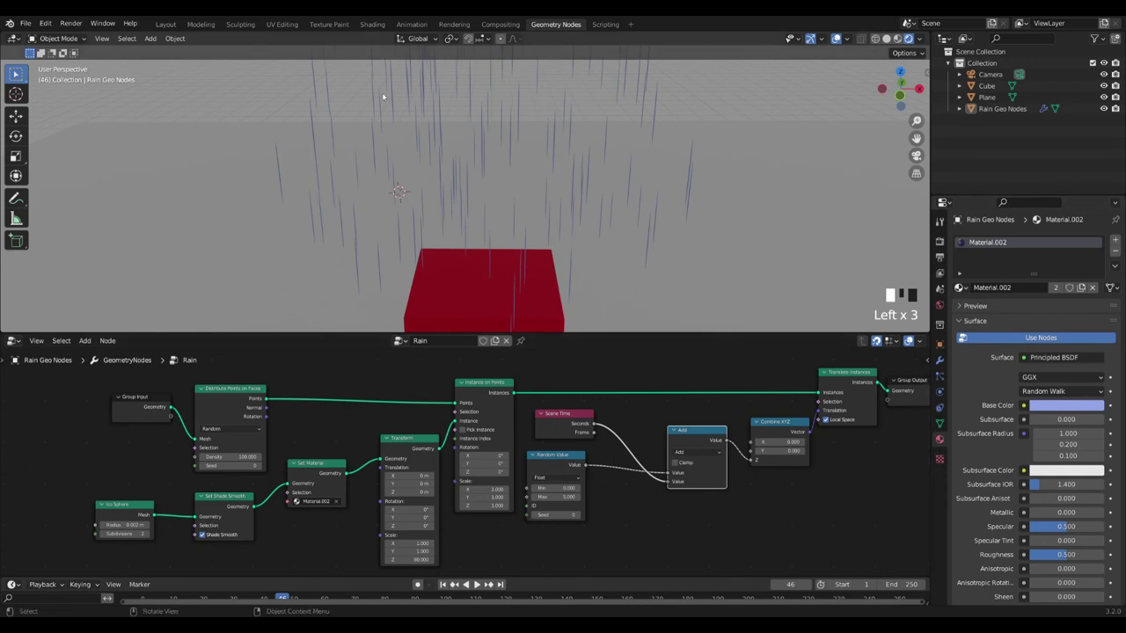
pyautogui.moveTo(555, 414); pyautogui.dragTo(482, 540)
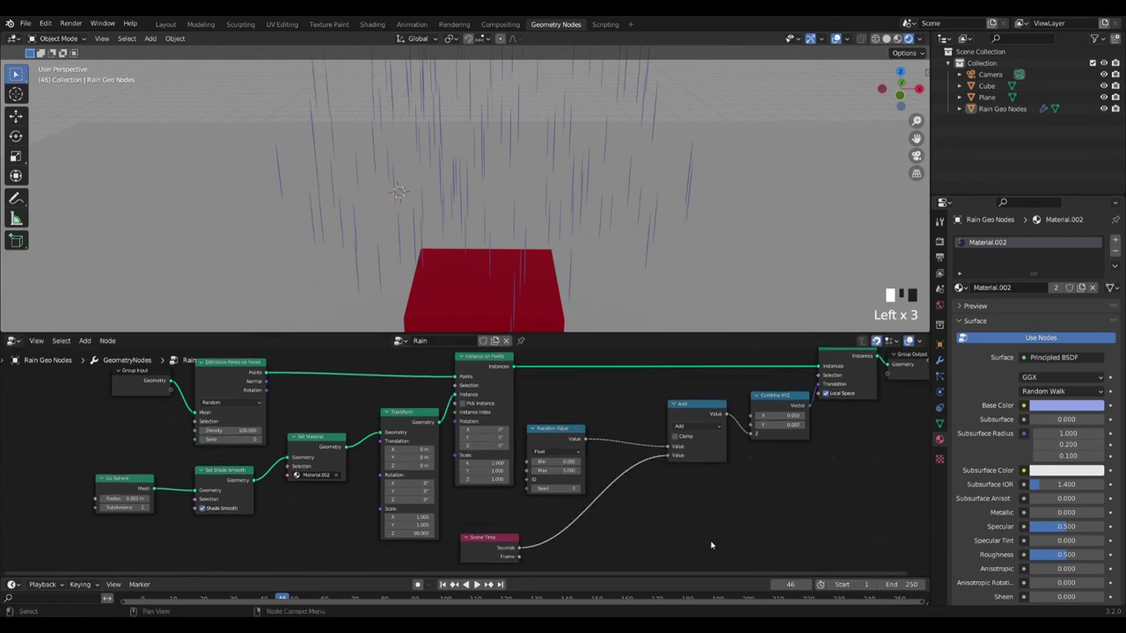
# Step: Duplicate the Add node and insert the copy between Scene Time's Seconds and the first Add node
pyautogui.click(695, 411)
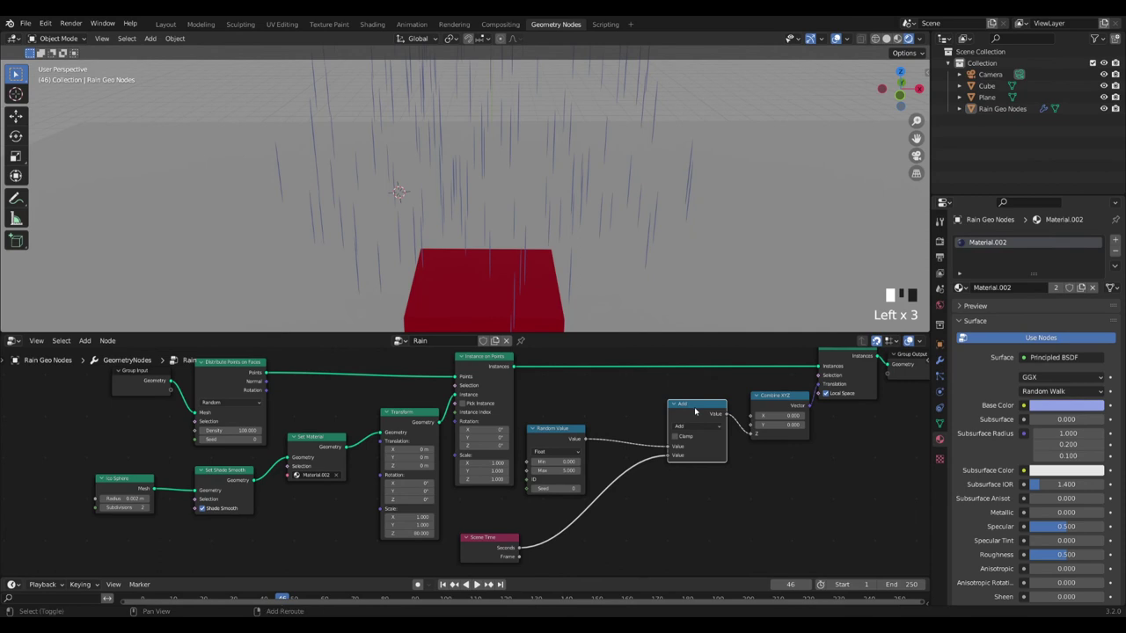
pyautogui.hotkey('shift', 'd')
pyautogui.click(583, 527)
pyautogui.scroll(-1, 730, 537)
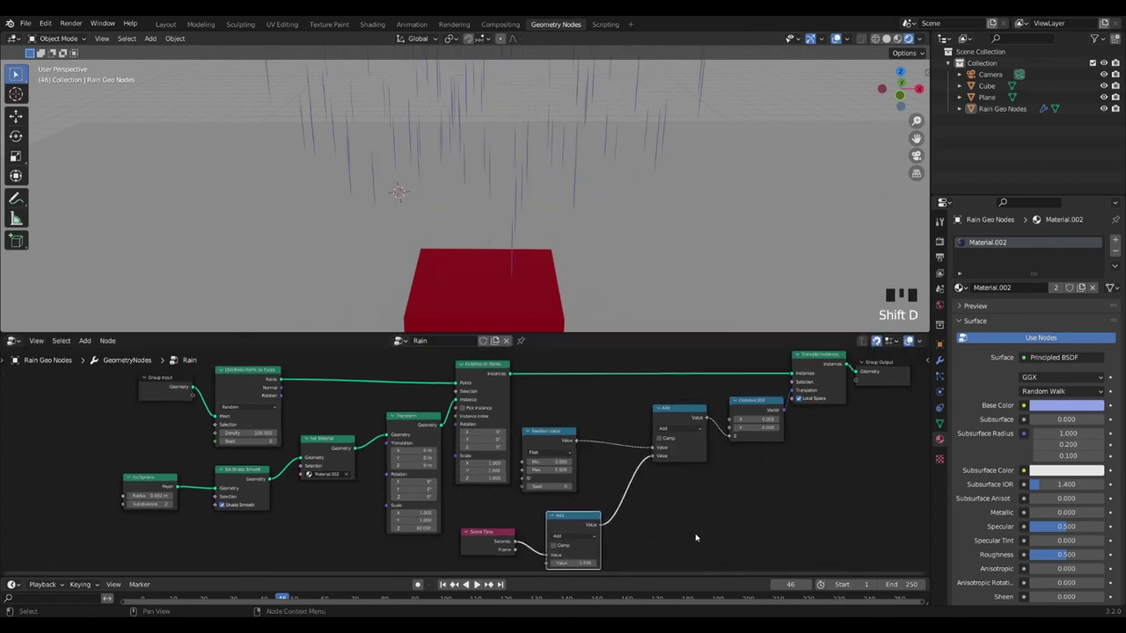
# Step: Change the duplicated Add node after Scene Time to Multiply and enter its multiplier value
pyautogui.moveTo(695, 538); pyautogui.dragTo(733, 472, button='middle')
pyautogui.click(618, 472)
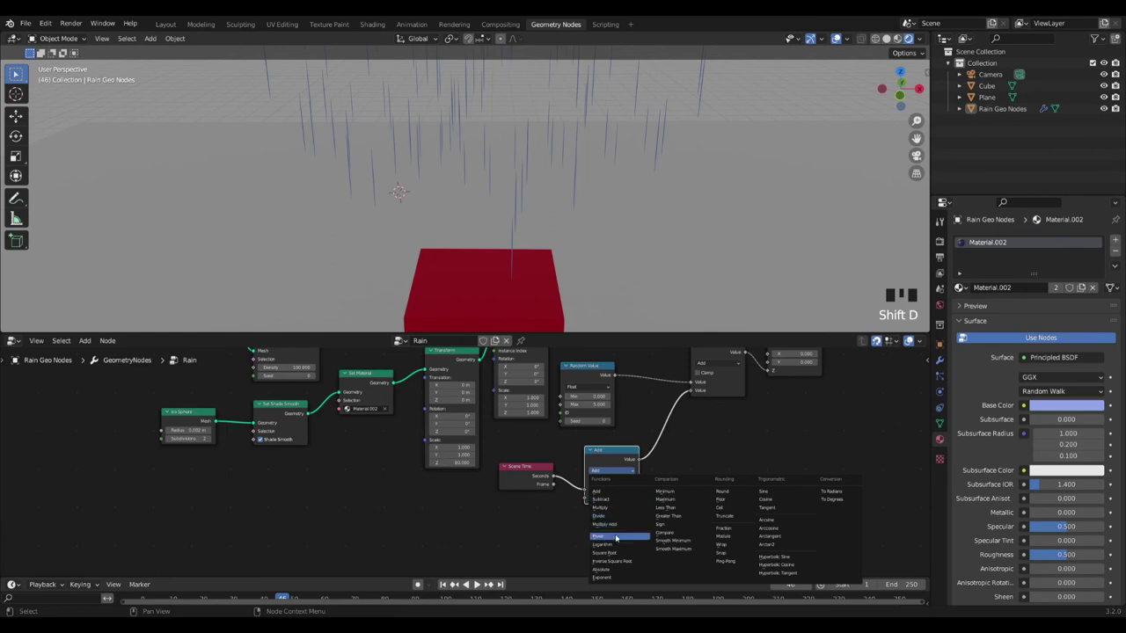
pyautogui.click(601, 507)
pyautogui.click(613, 498)
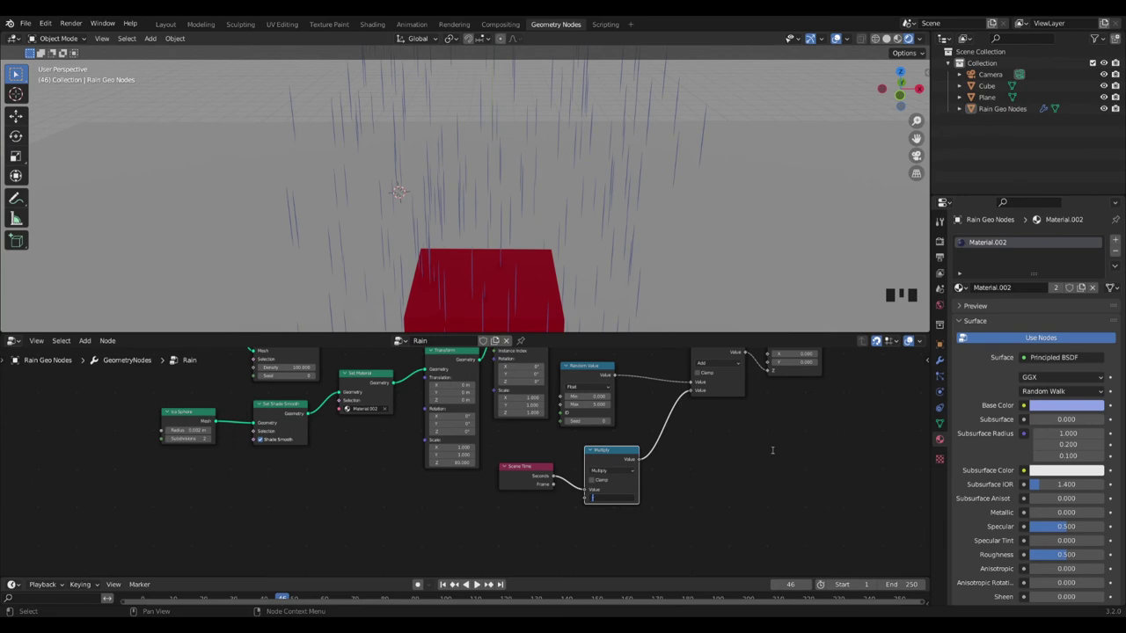
pyautogui.write('5')
pyautogui.press('Return')
# Step: Play the animation briefly to check the drops' falling speed around the cube and return to frame 1
pyautogui.scroll(-4, 574, 279)
pyautogui.moveTo(573, 279); pyautogui.dragTo(581, 187, button='middle')
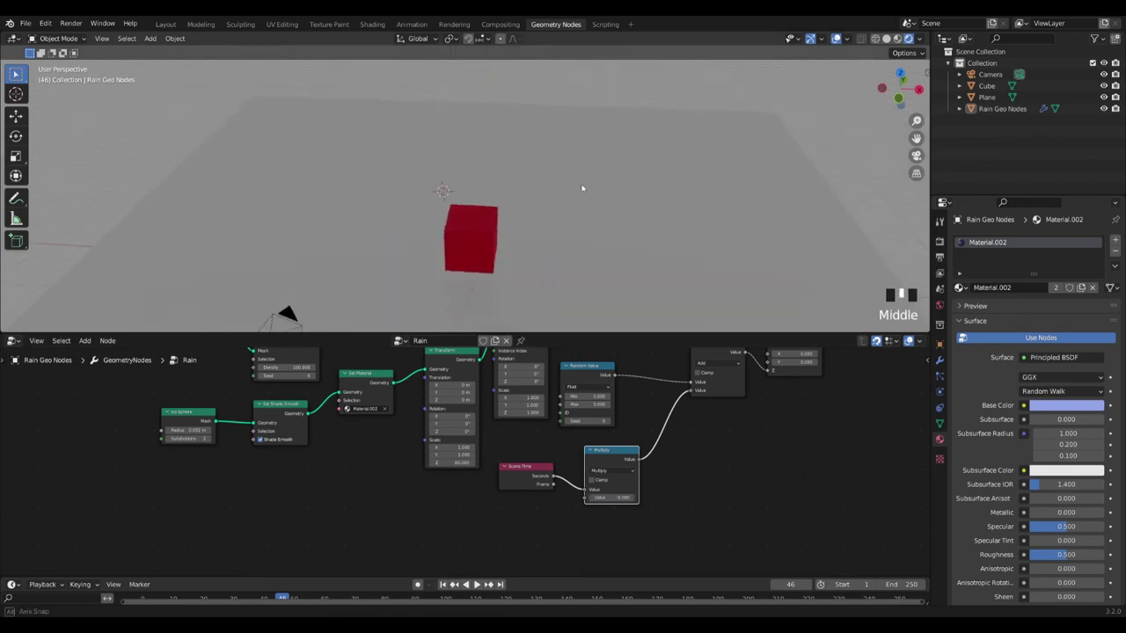
pyautogui.moveTo(581, 188); pyautogui.dragTo(582, 179, button='middle')
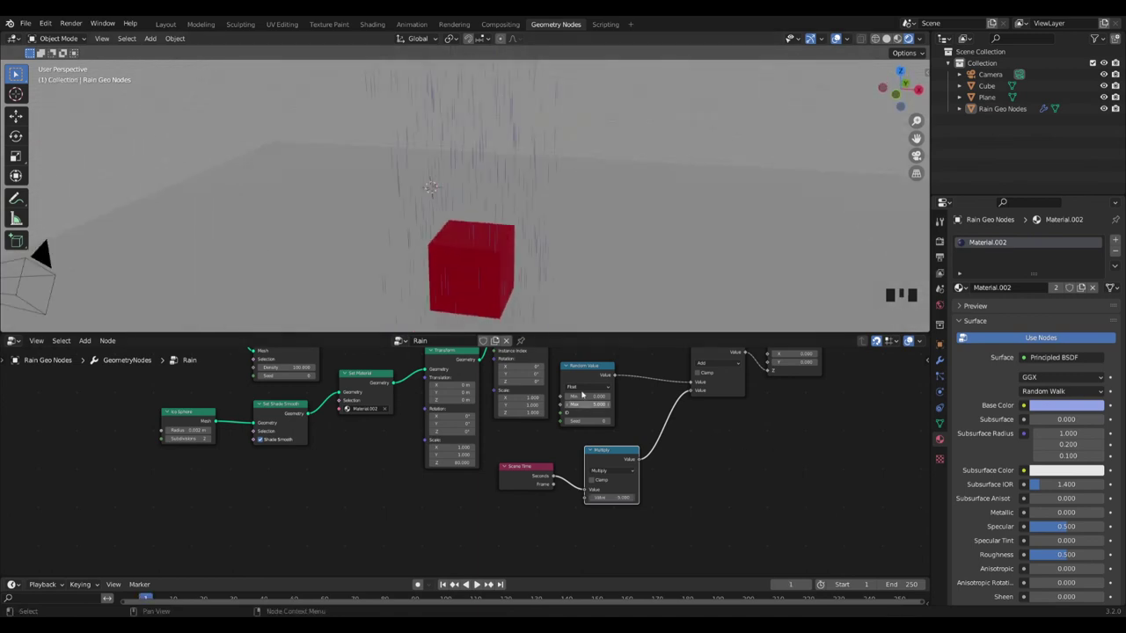
pyautogui.click(477, 585)
pyautogui.click(473, 584)
pyautogui.click(443, 585)
pyautogui.scroll(6, 510, 240)
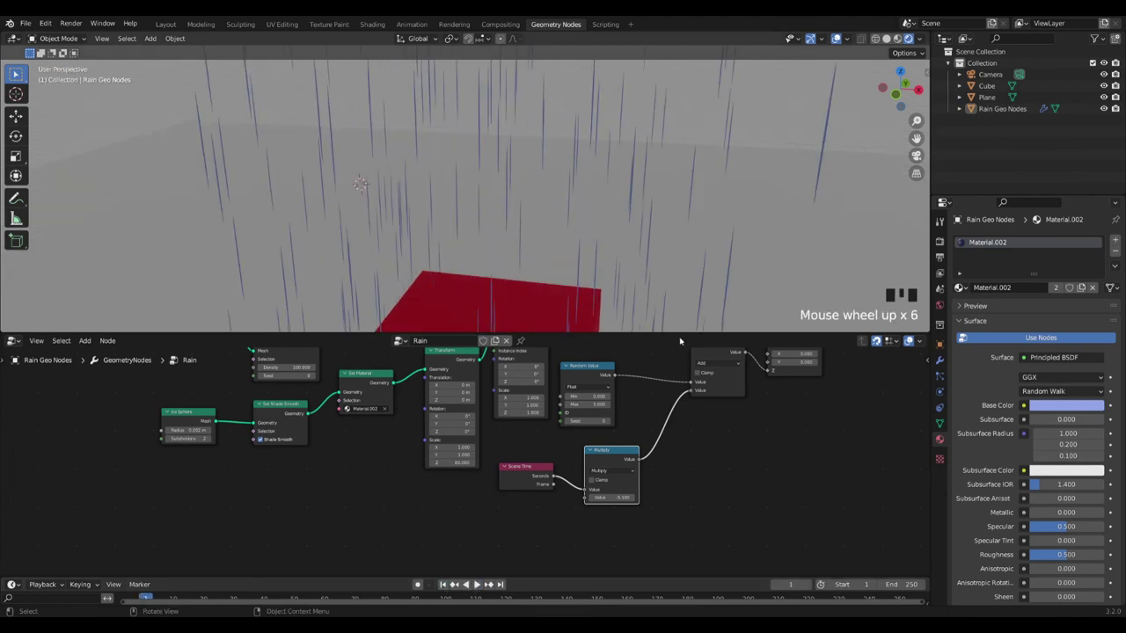
pyautogui.moveTo(811, 437); pyautogui.dragTo(616, 510, button='middle')
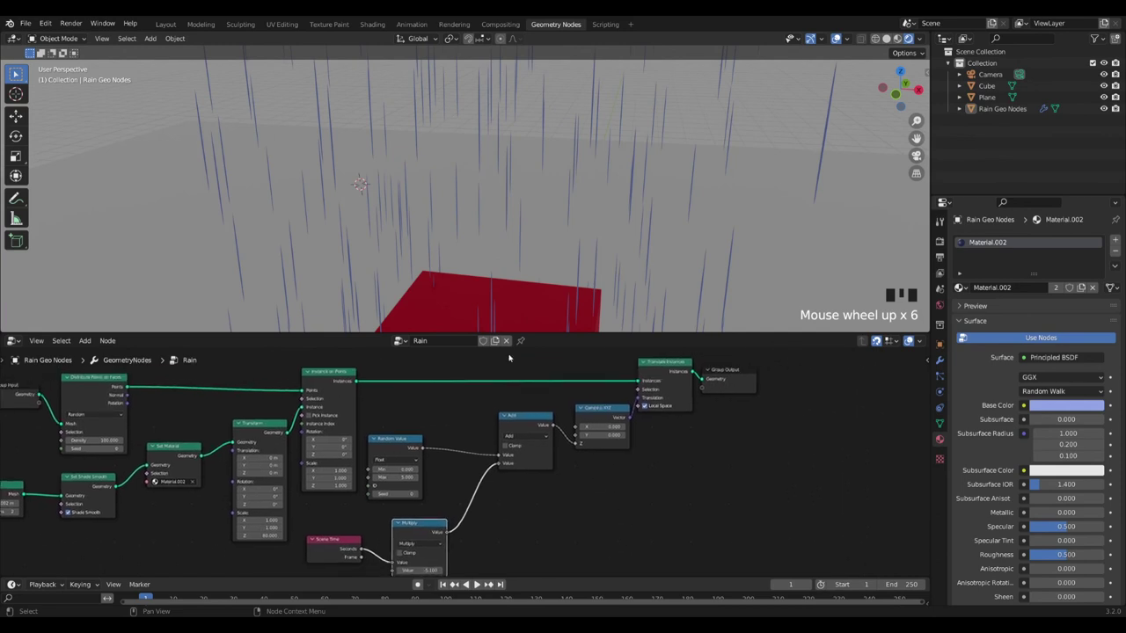
pyautogui.scroll(-6, 499, 319)
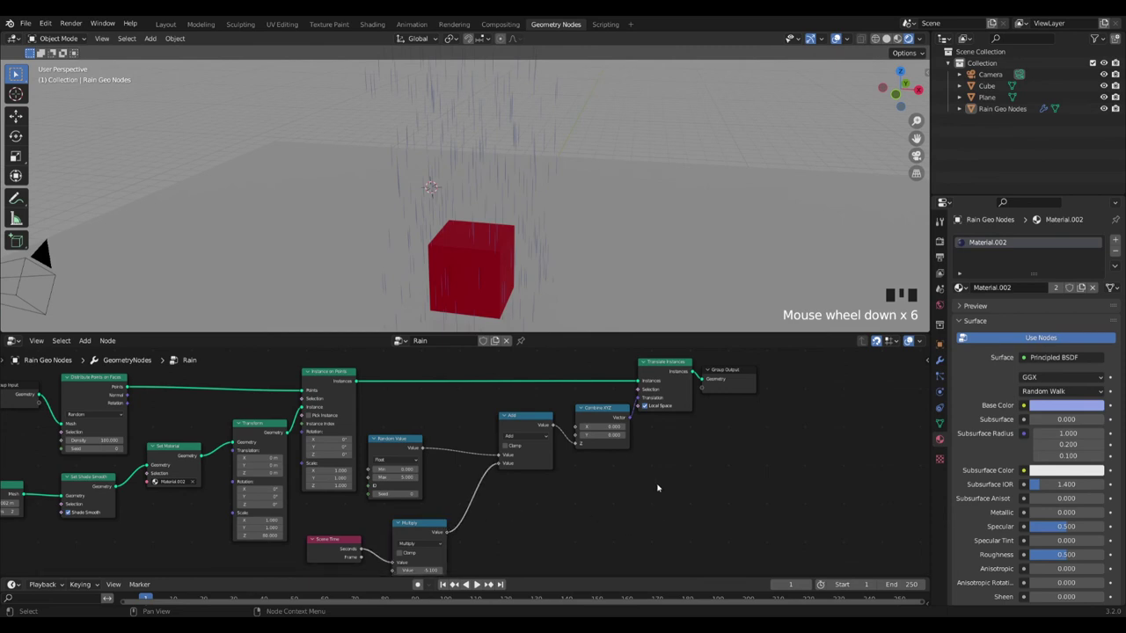
# Step: Move the Add node next to Random Value to make room before Combine XYZ
pyautogui.moveTo(533, 422); pyautogui.dragTo(469, 438)
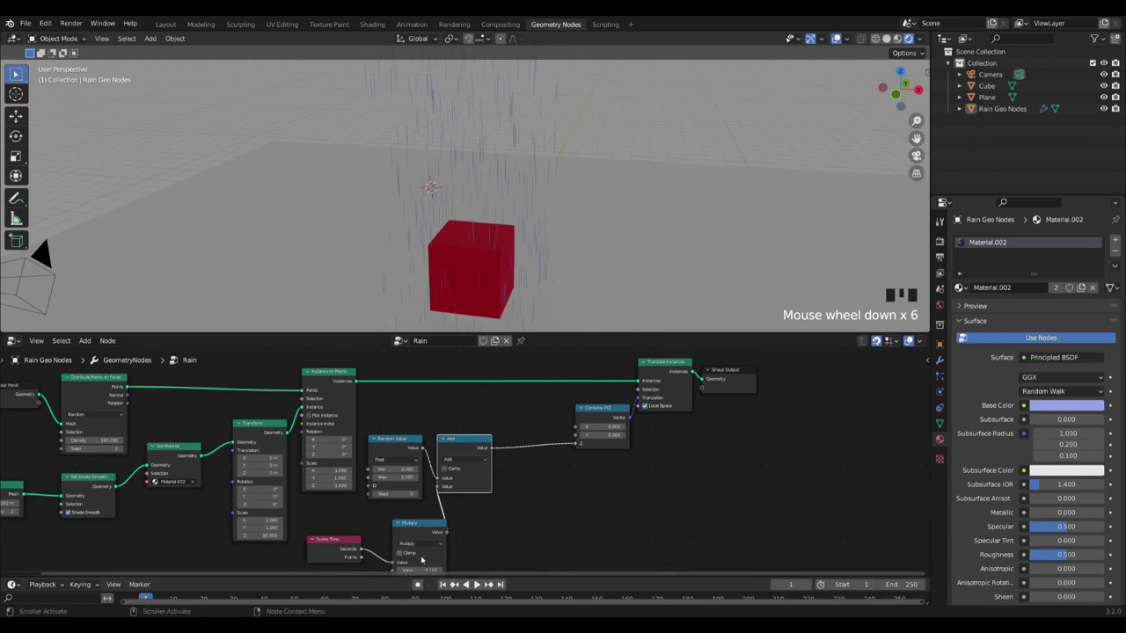
pyautogui.scroll(-1, 409, 542)
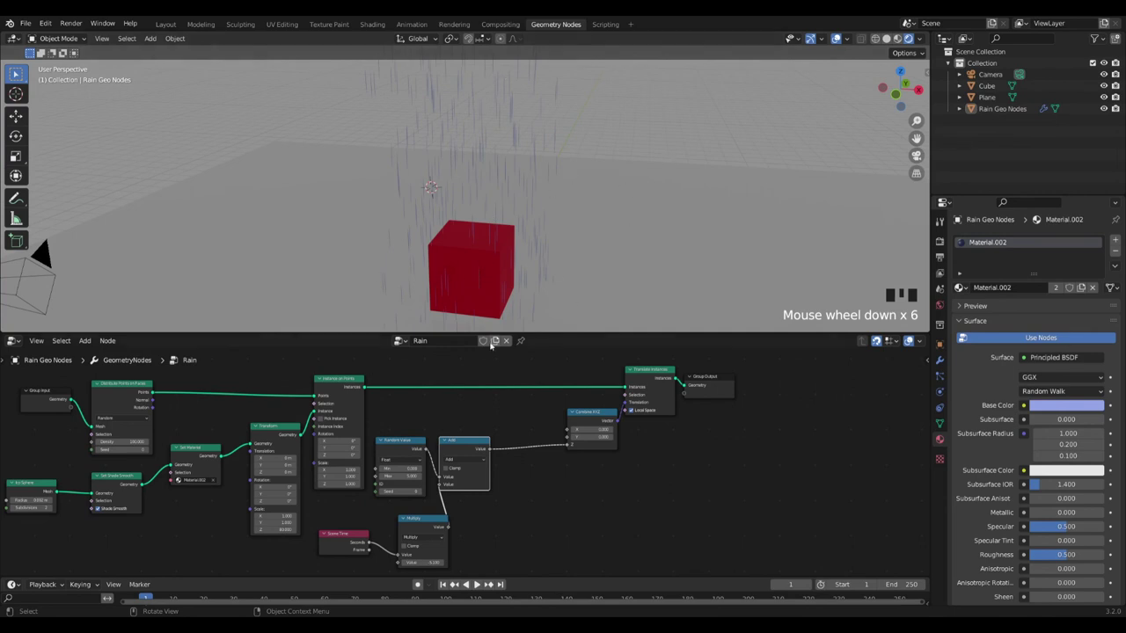
pyautogui.click(592, 521)
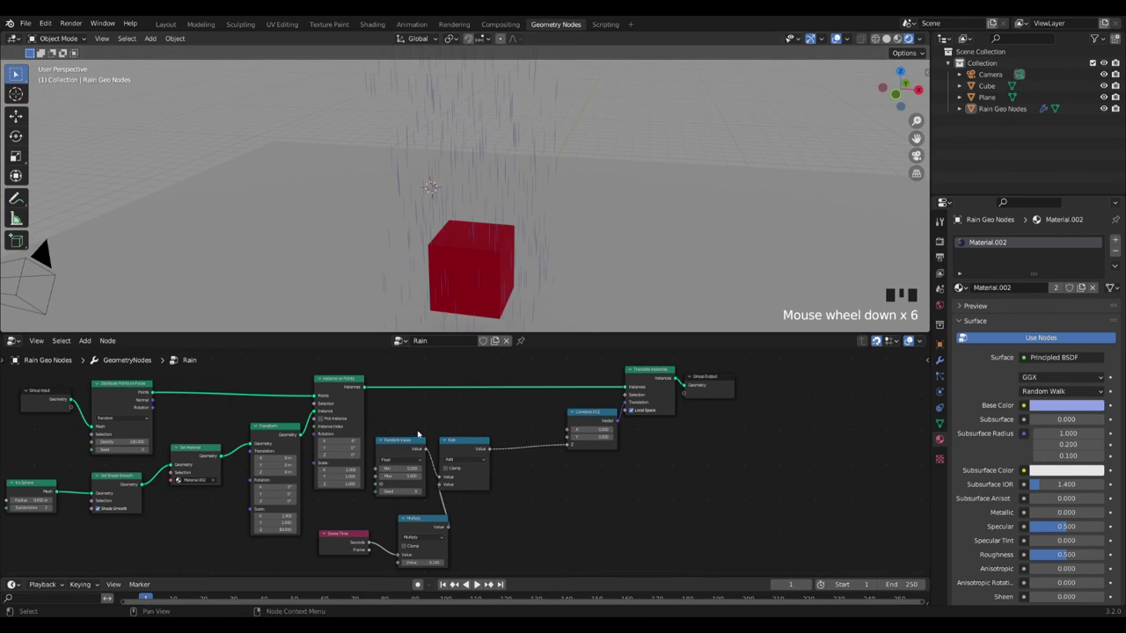
# Step: Insert a Math node between Add and Combine XYZ's Z input and set its operation to Wrap
pyautogui.hotkey('shift', 'a')
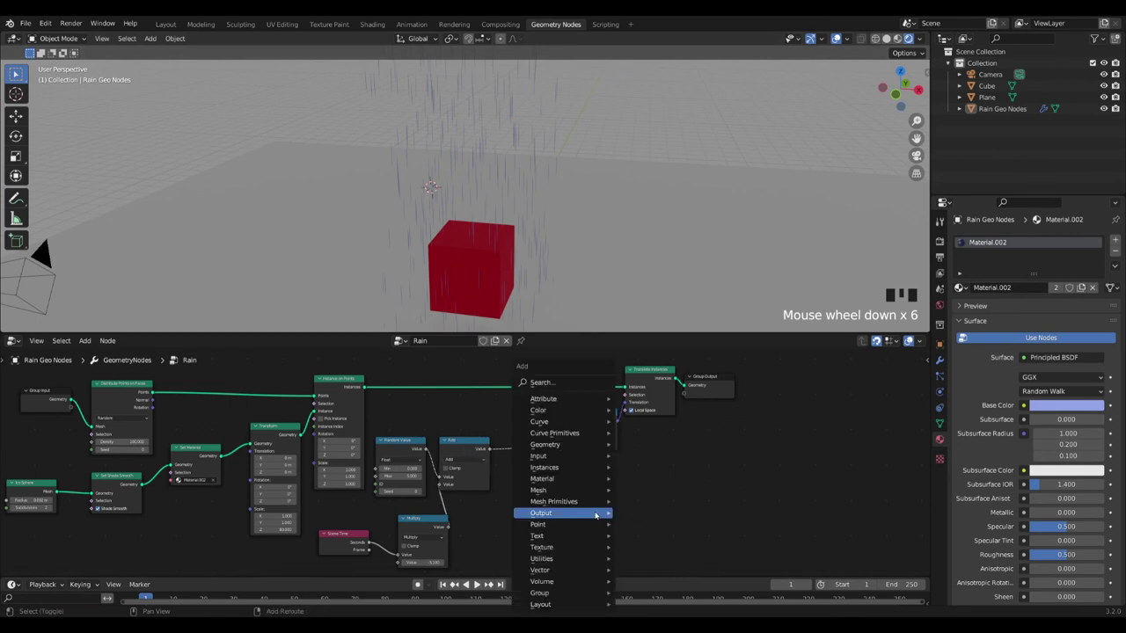
pyautogui.click(572, 384)
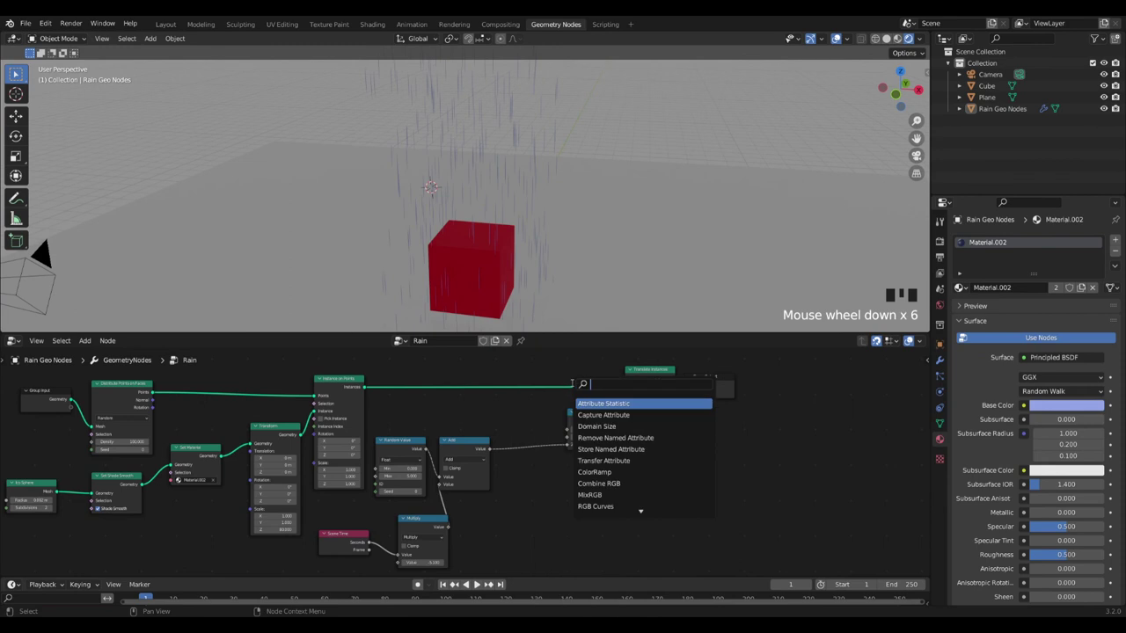
pyautogui.write('add')
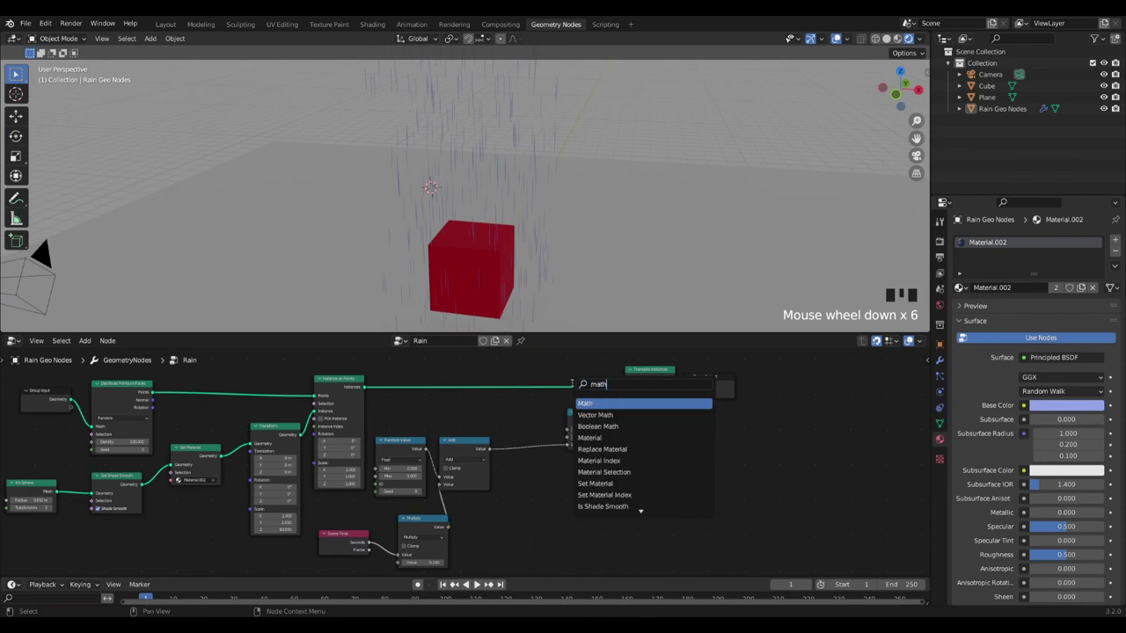
pyautogui.press('Return')
pyautogui.click(519, 429)
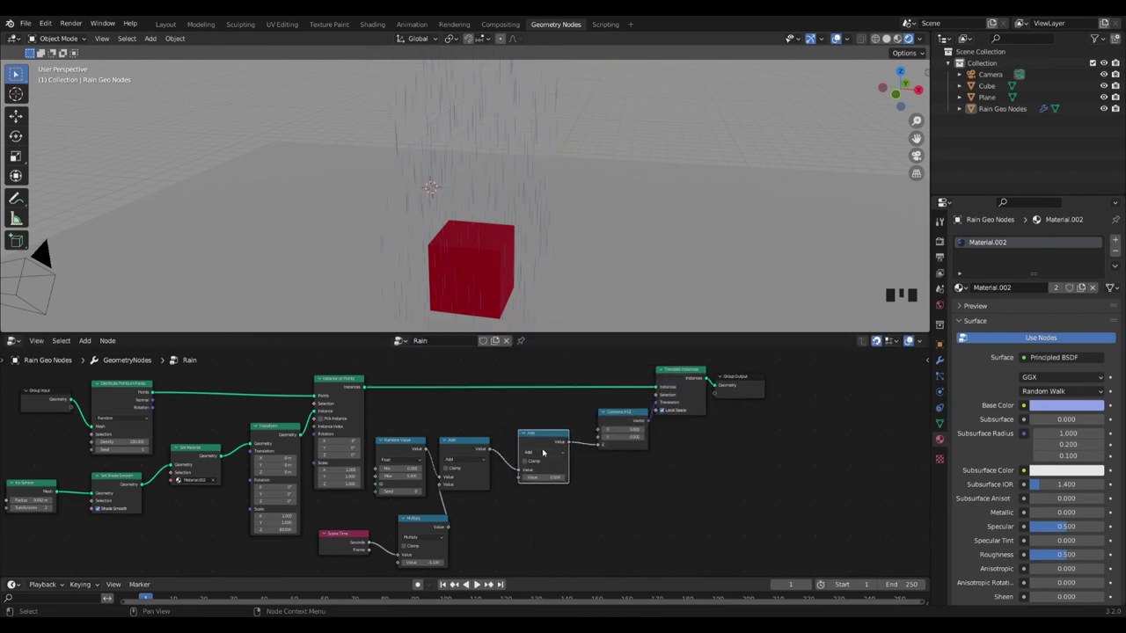
pyautogui.click(540, 452)
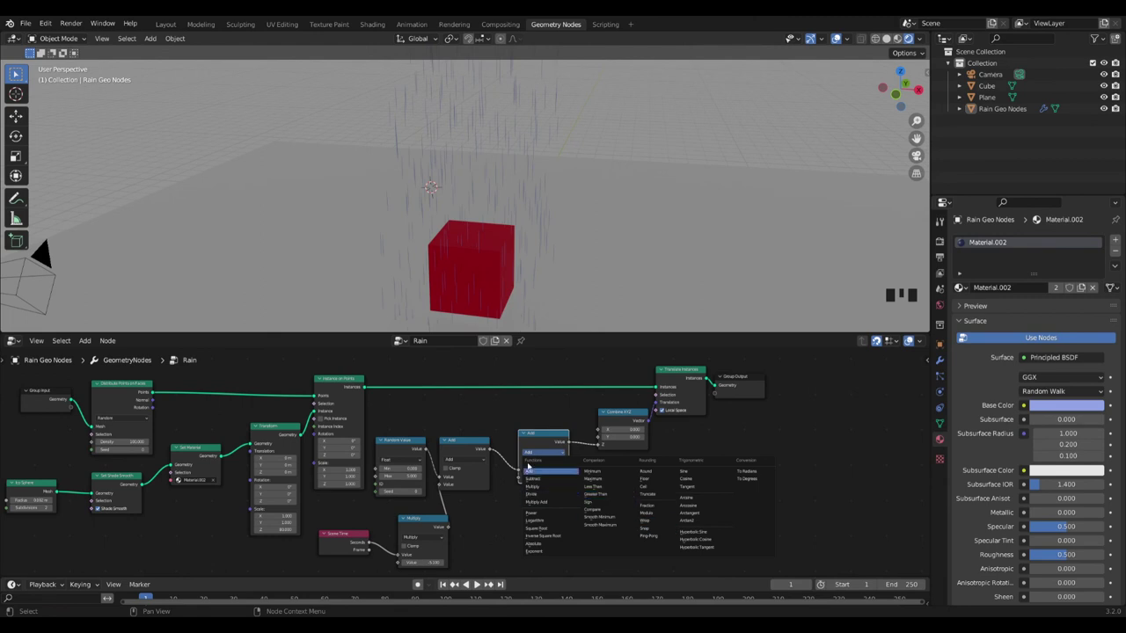
pyautogui.click(652, 525)
# Step: Set the Wrap node's Max to 0 and Min to 5
pyautogui.scroll(2, 650, 519)
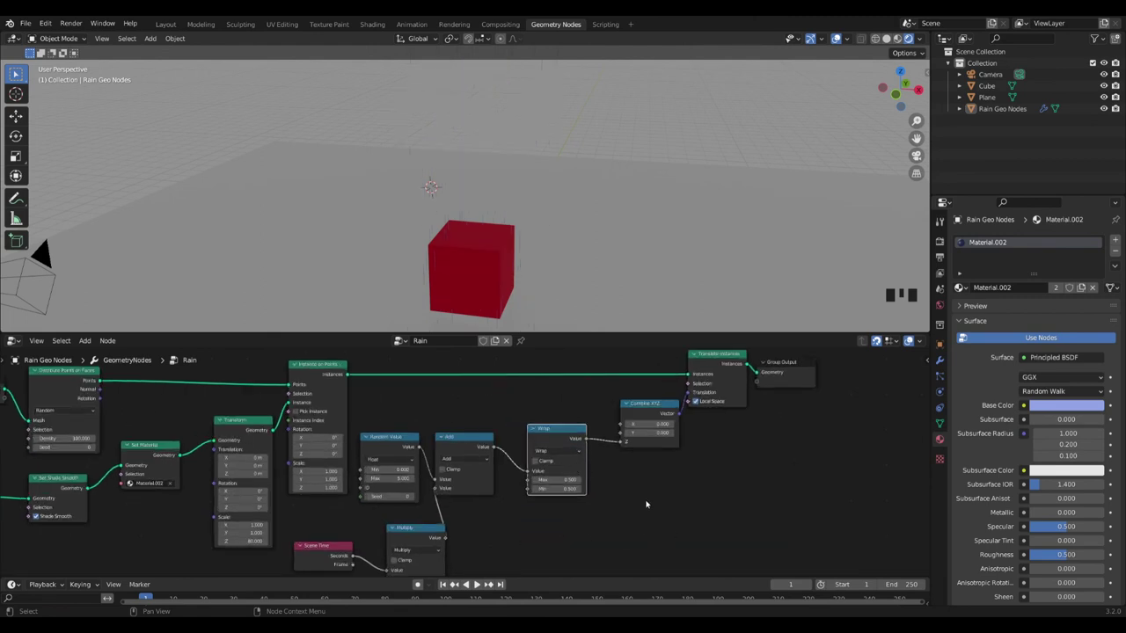
pyautogui.click(575, 479)
pyautogui.write('0')
pyautogui.click(874, 474)
pyautogui.click(553, 488)
pyautogui.press('Return')
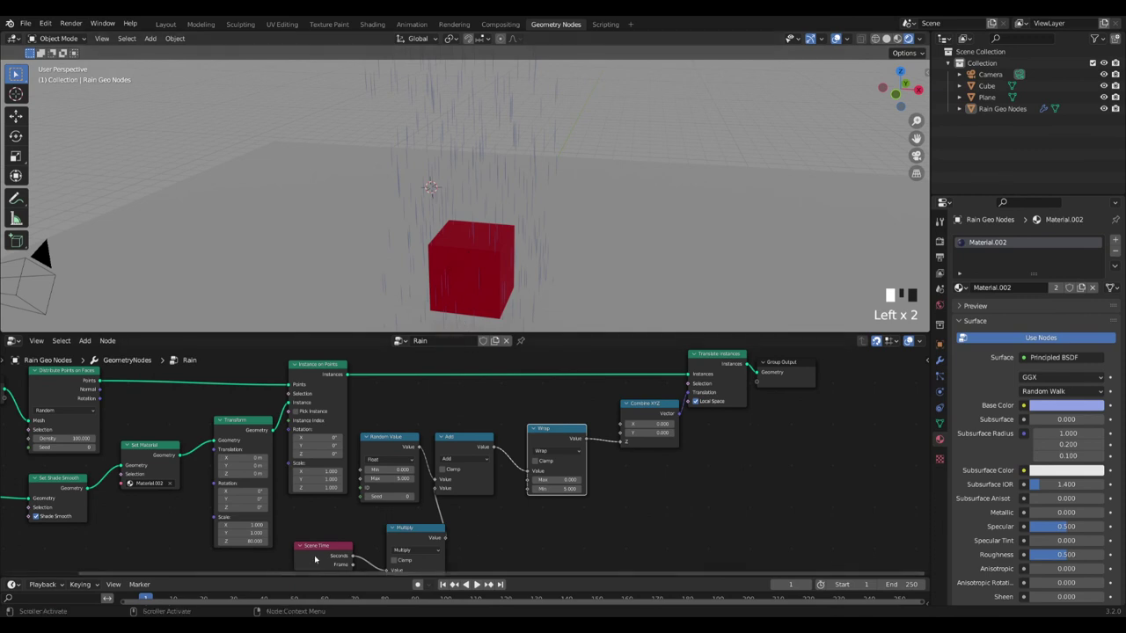
# Step: Play the animation and examine the wrapped rain motion up close, around the cube and through the camera
pyautogui.scroll(-2, 510, 550)
pyautogui.moveTo(563, 509); pyautogui.dragTo(591, 467, button='middle')
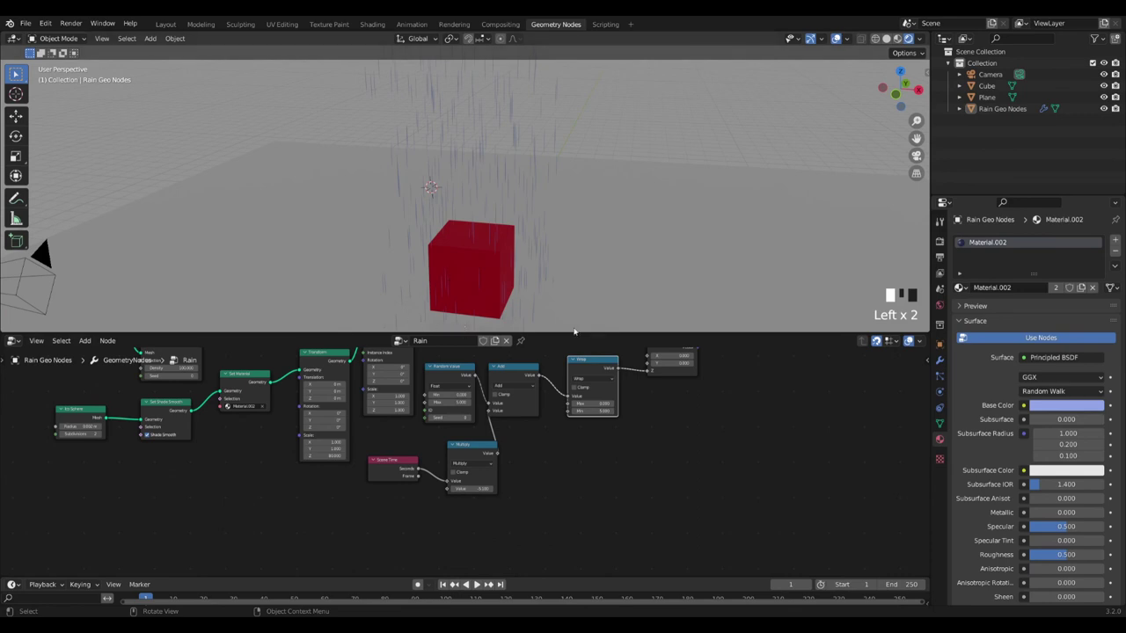
pyautogui.moveTo(739, 468); pyautogui.dragTo(647, 507, button='middle')
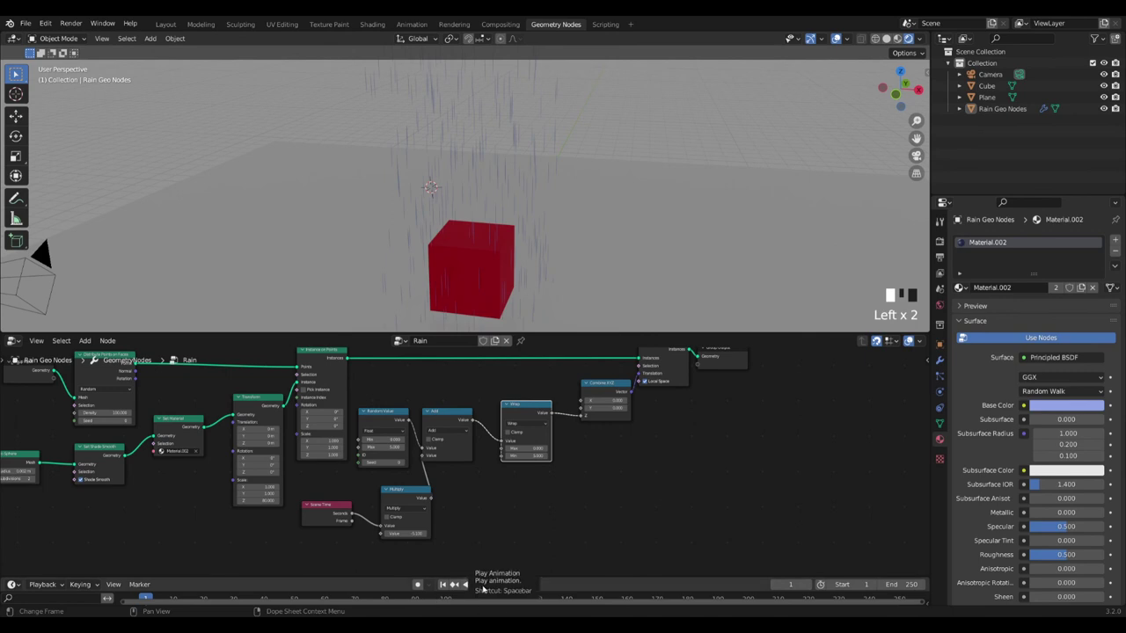
pyautogui.click(482, 586)
pyautogui.scroll(7, 477, 223)
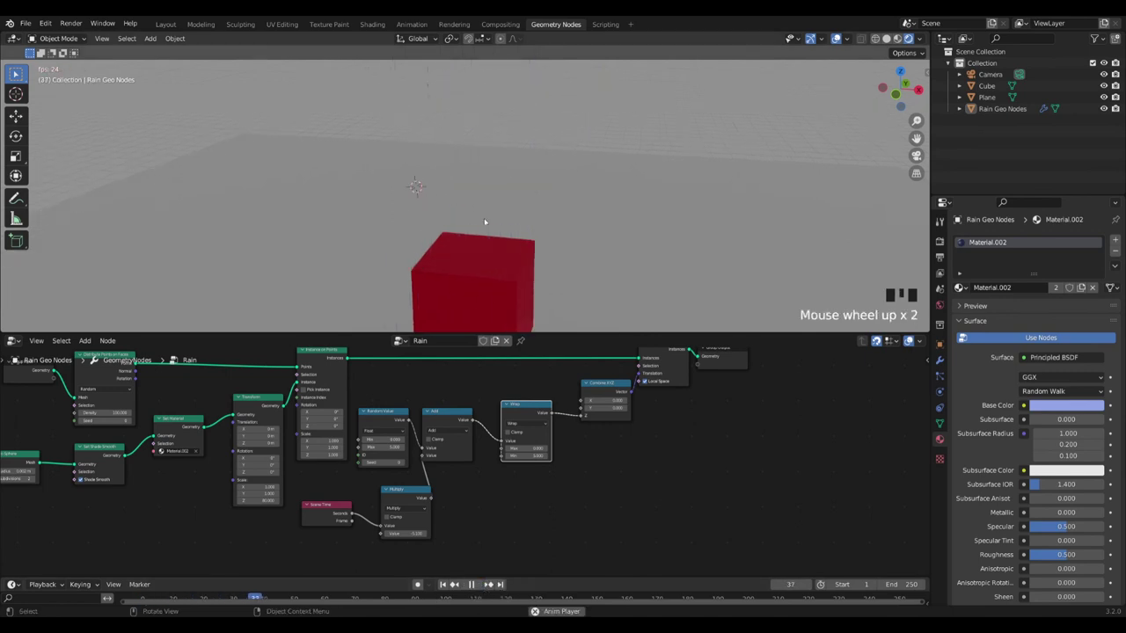
pyautogui.moveTo(477, 218); pyautogui.dragTo(435, 169, button='middle')
pyautogui.moveTo(831, 431); pyautogui.dragTo(790, 502, button='middle')
pyautogui.click(699, 496)
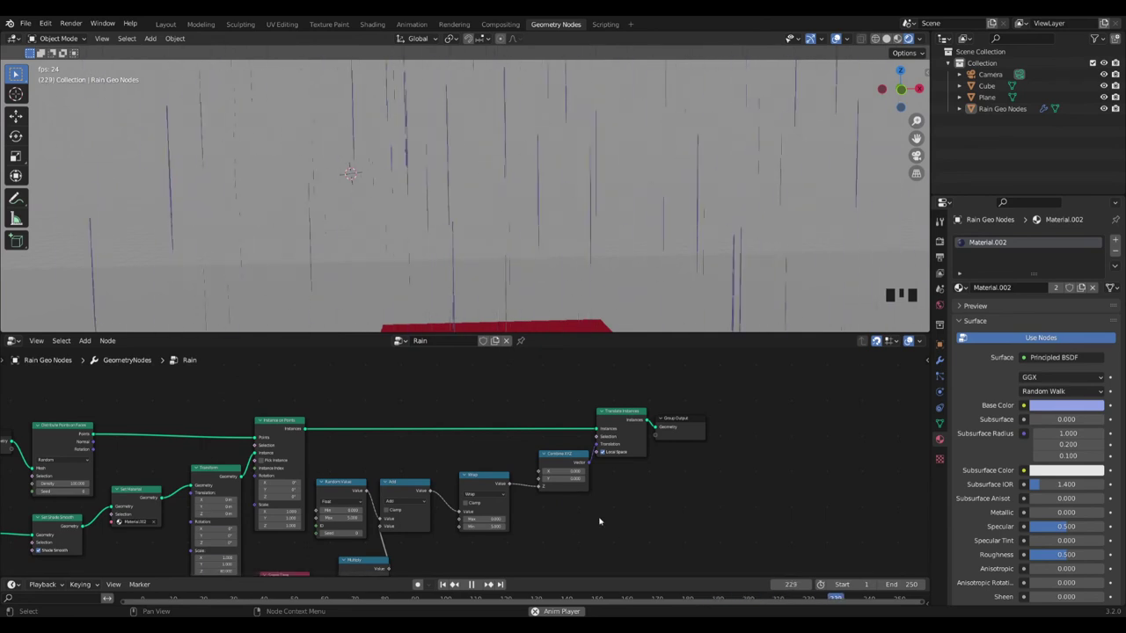
pyautogui.press('KP_3')
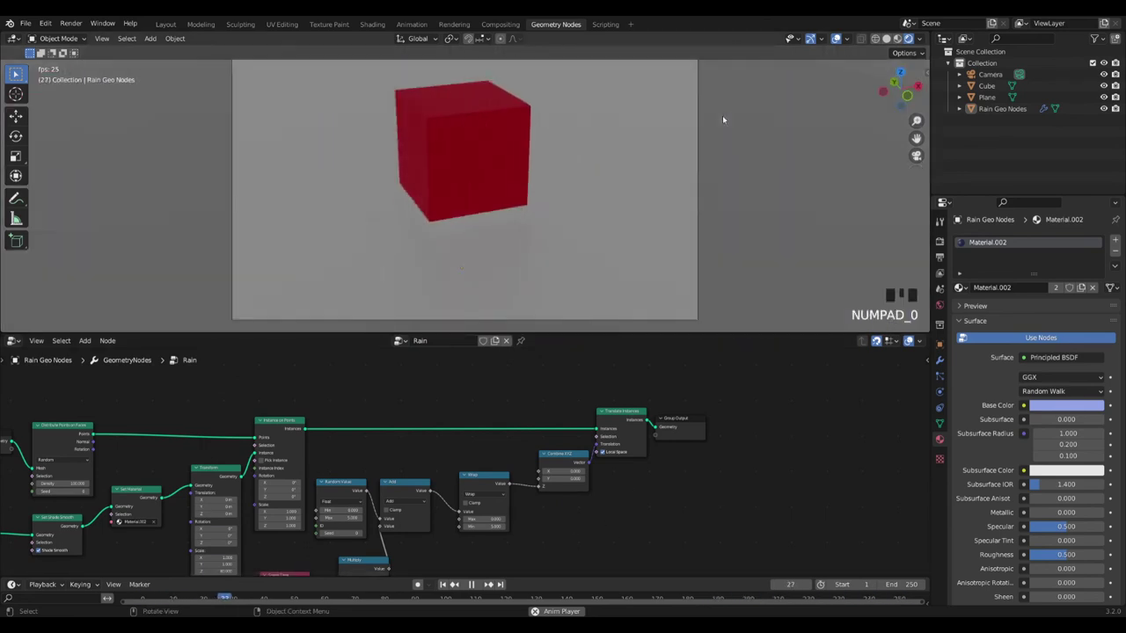
pyautogui.moveTo(404, 199); pyautogui.dragTo(463, 159, button='middle')
pyautogui.scroll(1, 463, 159)
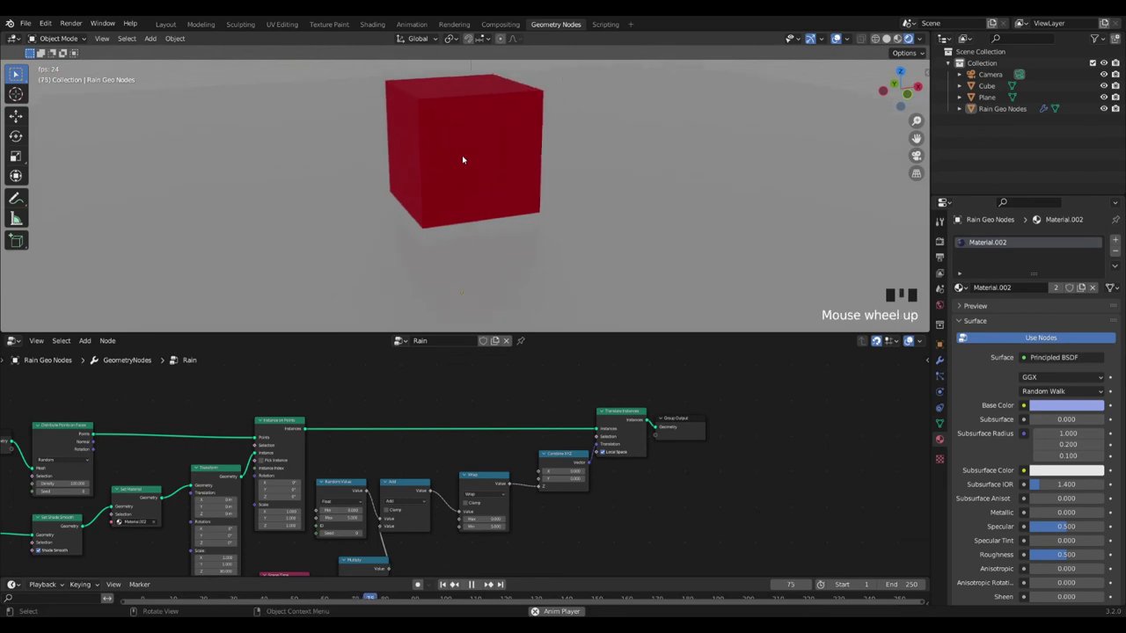
pyautogui.press('KP_0')
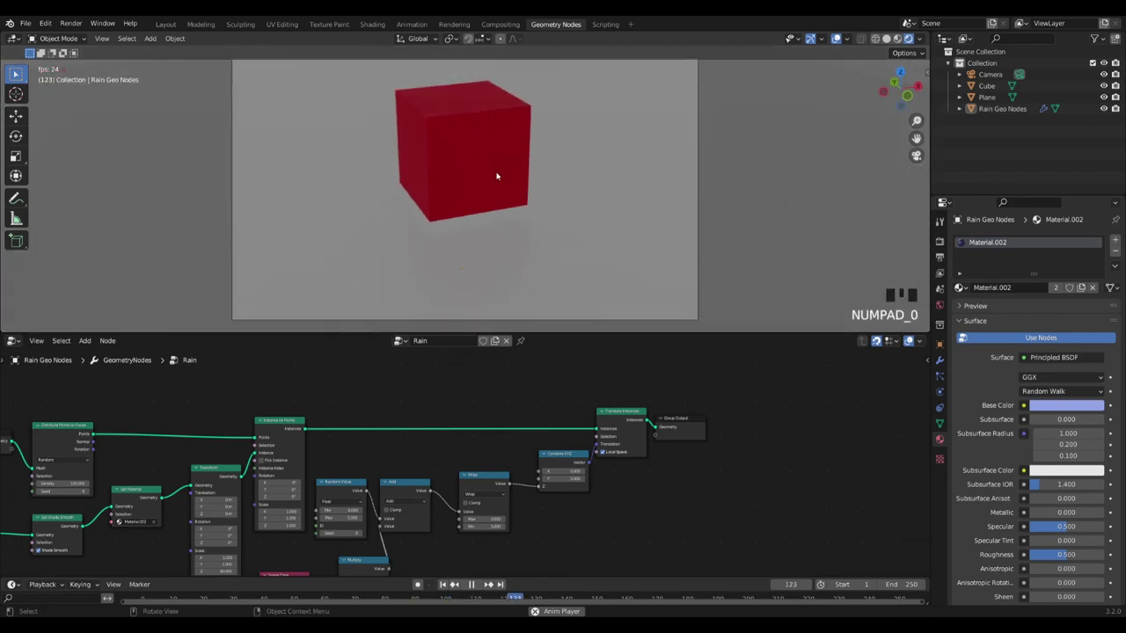
# Step: Switch to the Layout workspace and, looking through the camera, reorient it on the cube with a trackball rotation
pyautogui.click(165, 23)
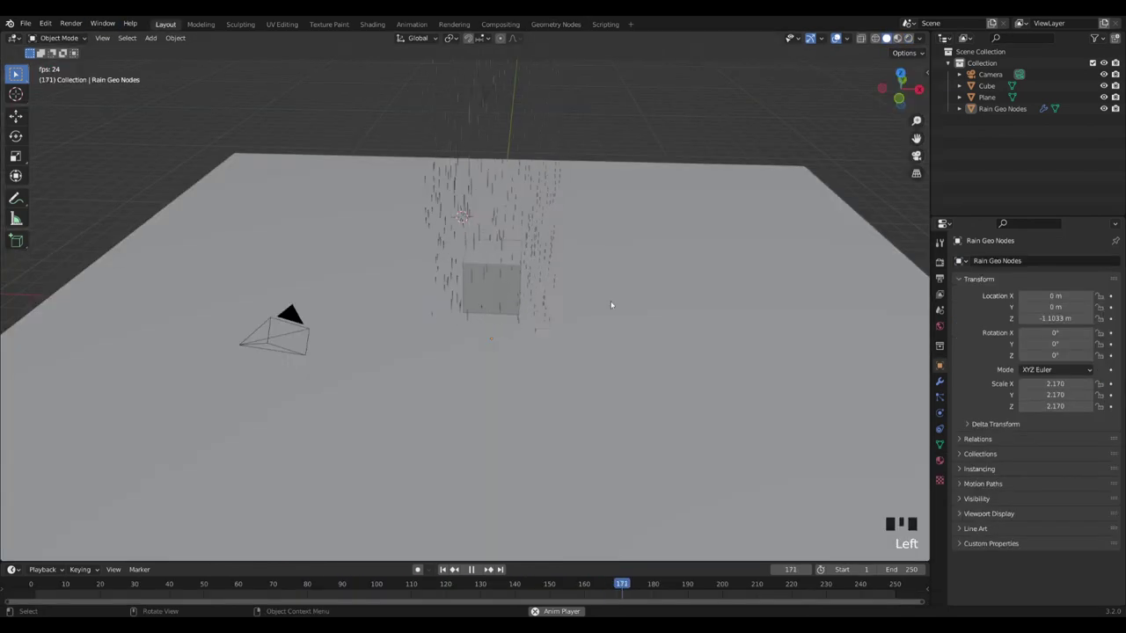
pyautogui.press('KP_0')
pyautogui.press('r')
pyautogui.press('r')
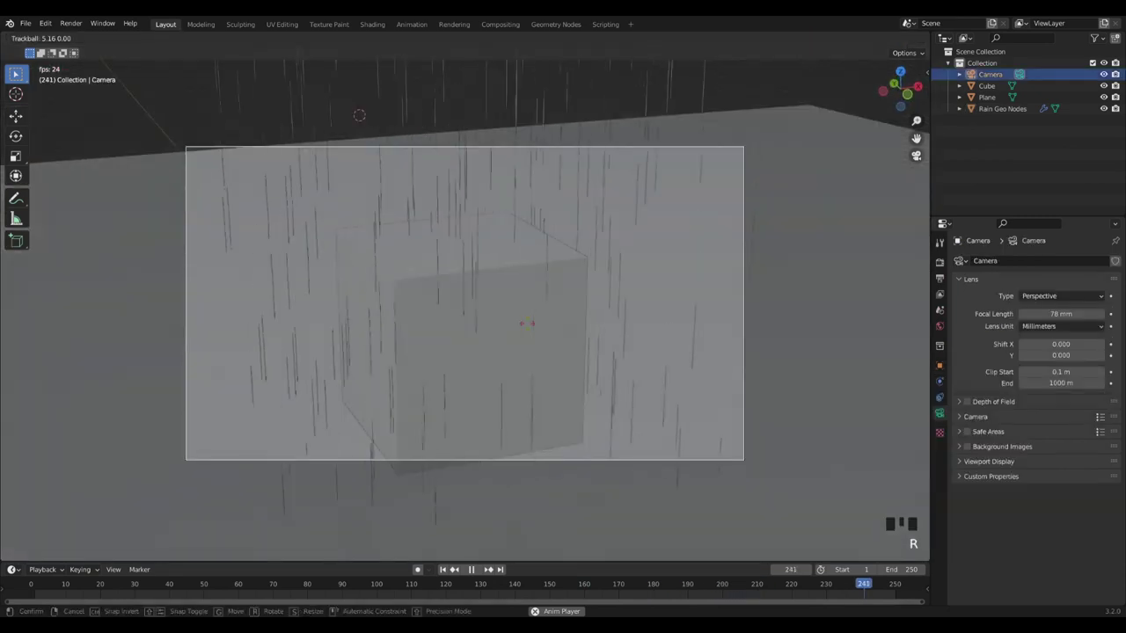
pyautogui.click(528, 323)
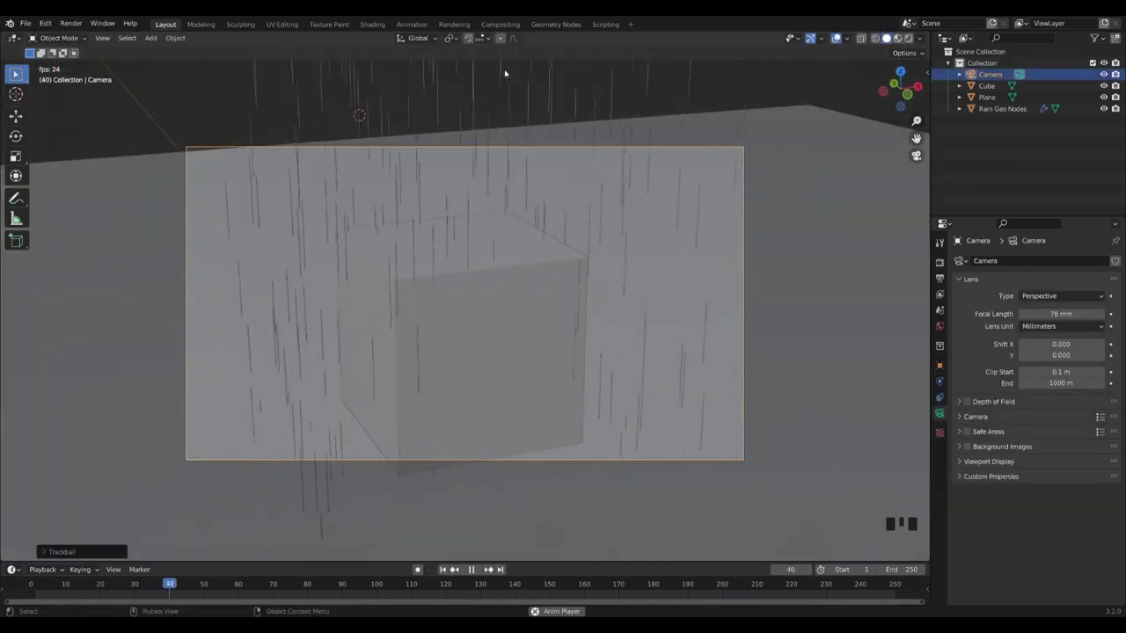
# Step: Show the camera view in rendered shading and examine the playing rain around the cube near and far
pyautogui.click(908, 38)
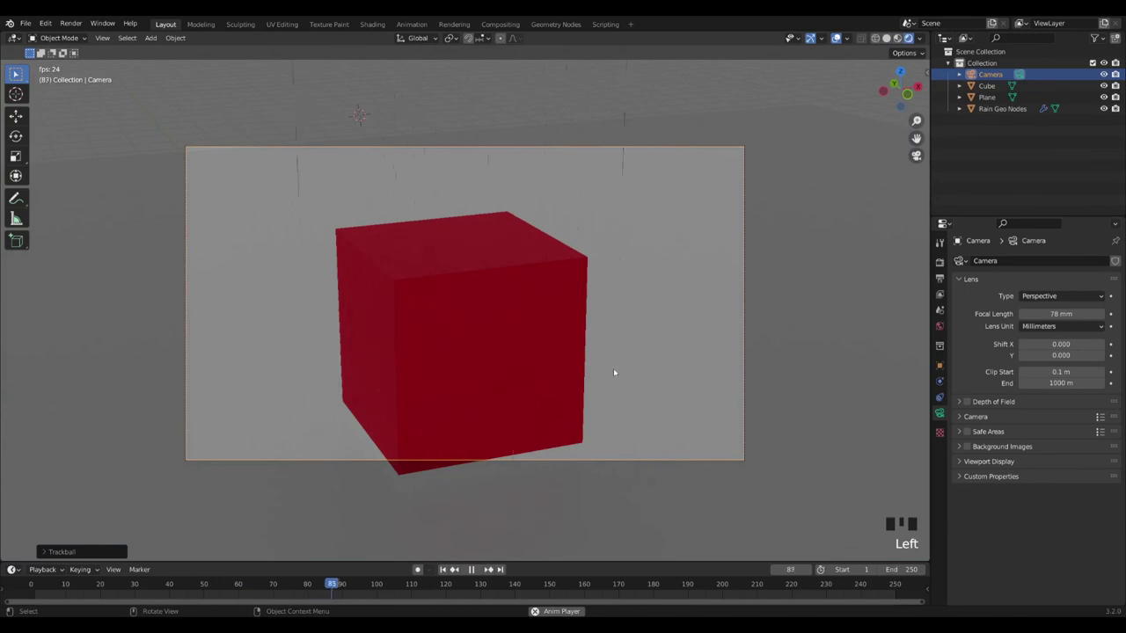
pyautogui.scroll(2, 492, 293)
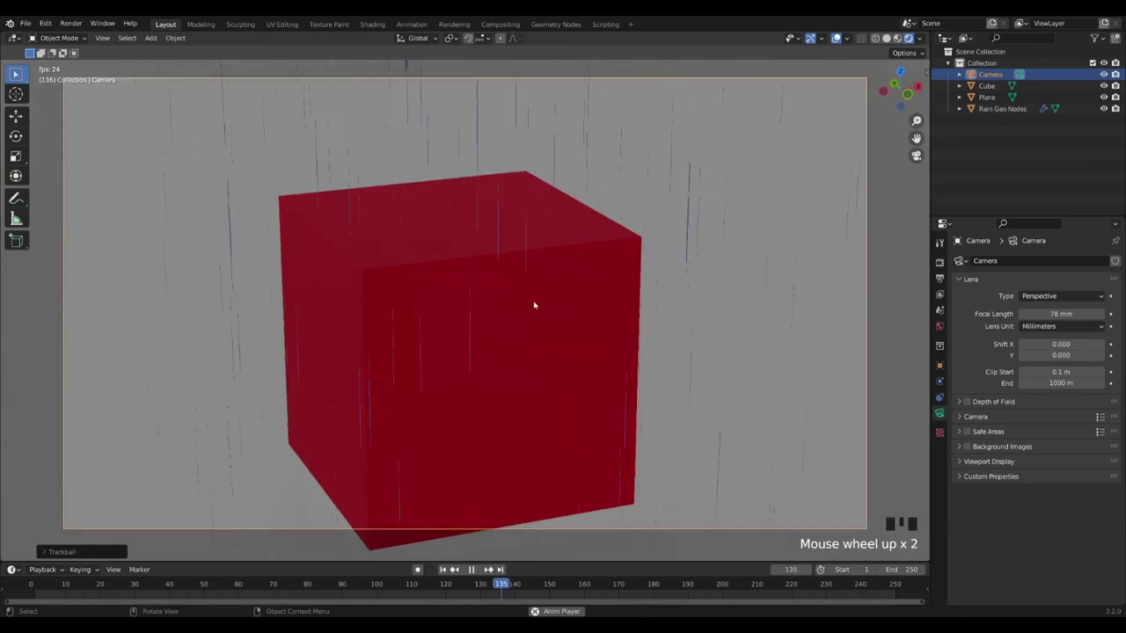
pyautogui.scroll(2, 534, 305)
pyautogui.scroll(1, 534, 306)
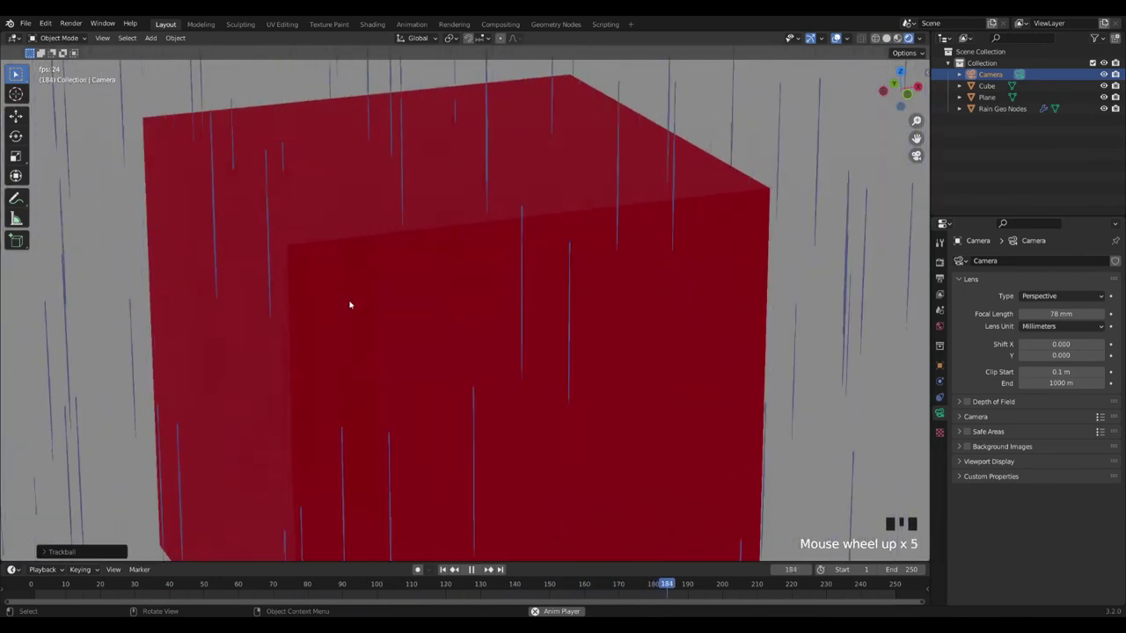
pyautogui.scroll(-2, 347, 305)
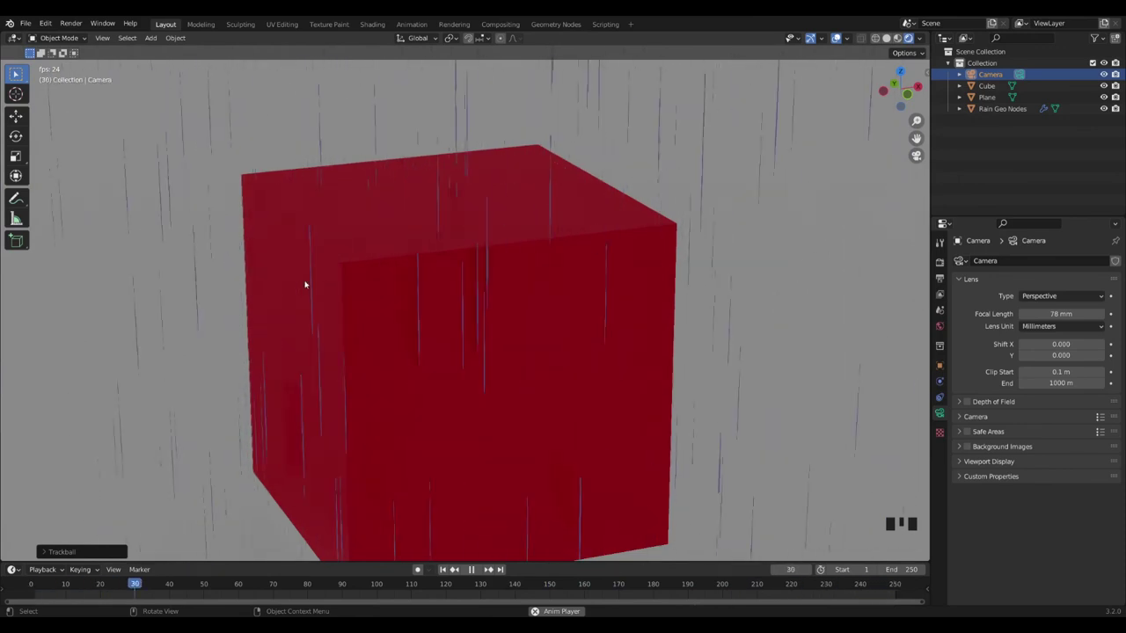
pyautogui.scroll(-1, 305, 284)
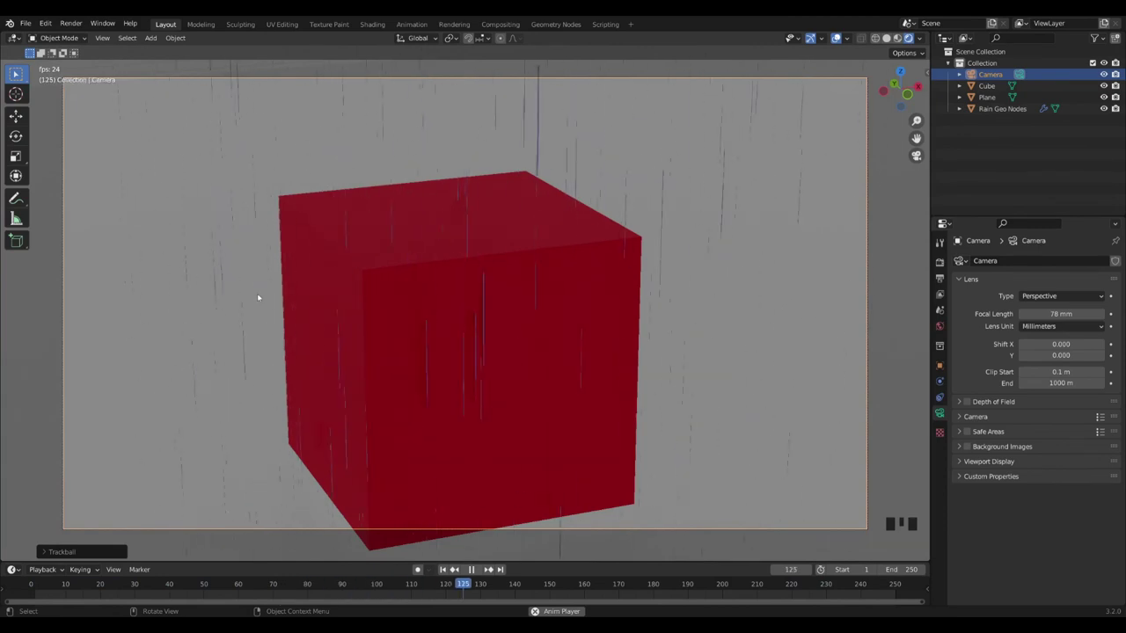
pyautogui.scroll(-3, 508, 331)
pyautogui.scroll(1, 507, 311)
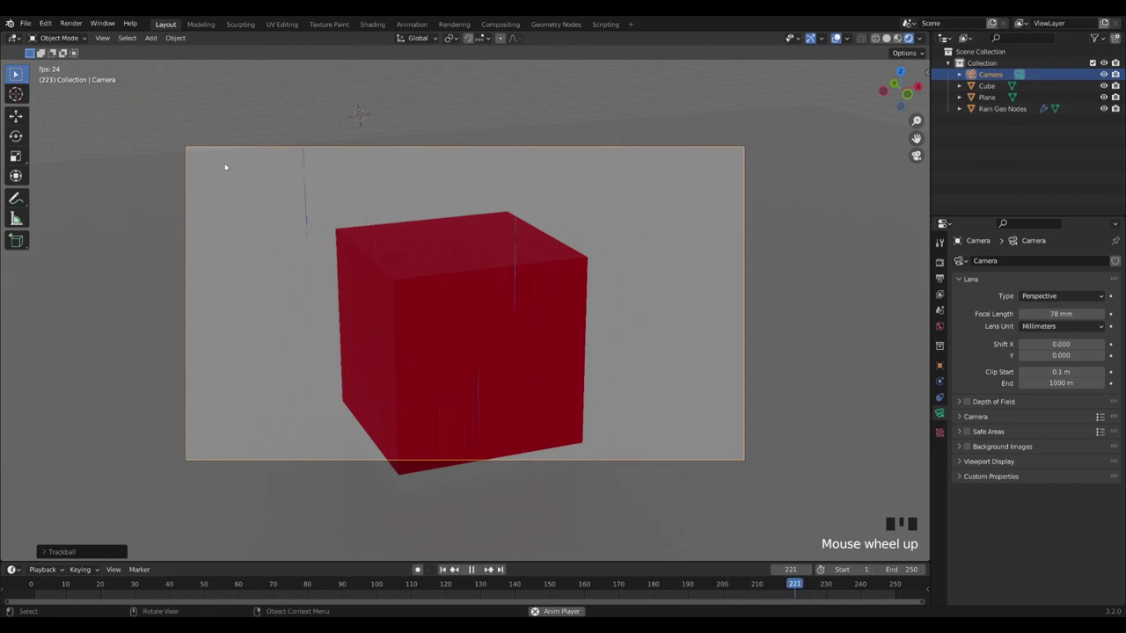